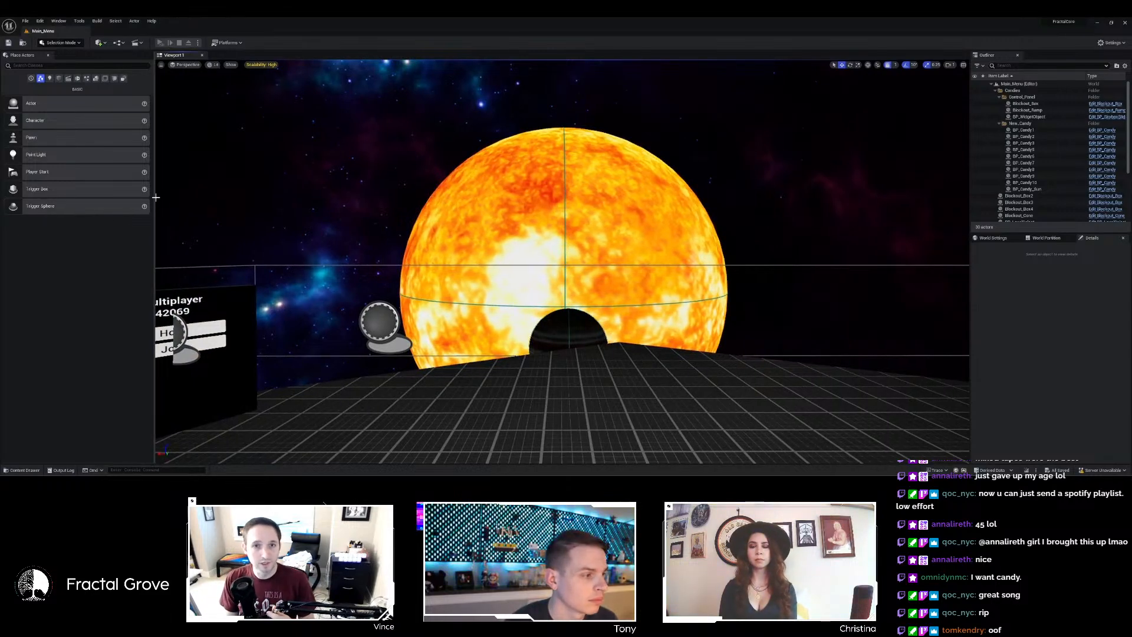
Widen the viewport by narrowing the Place Actors and Outliner areas.
drag(155, 196, 97, 196)
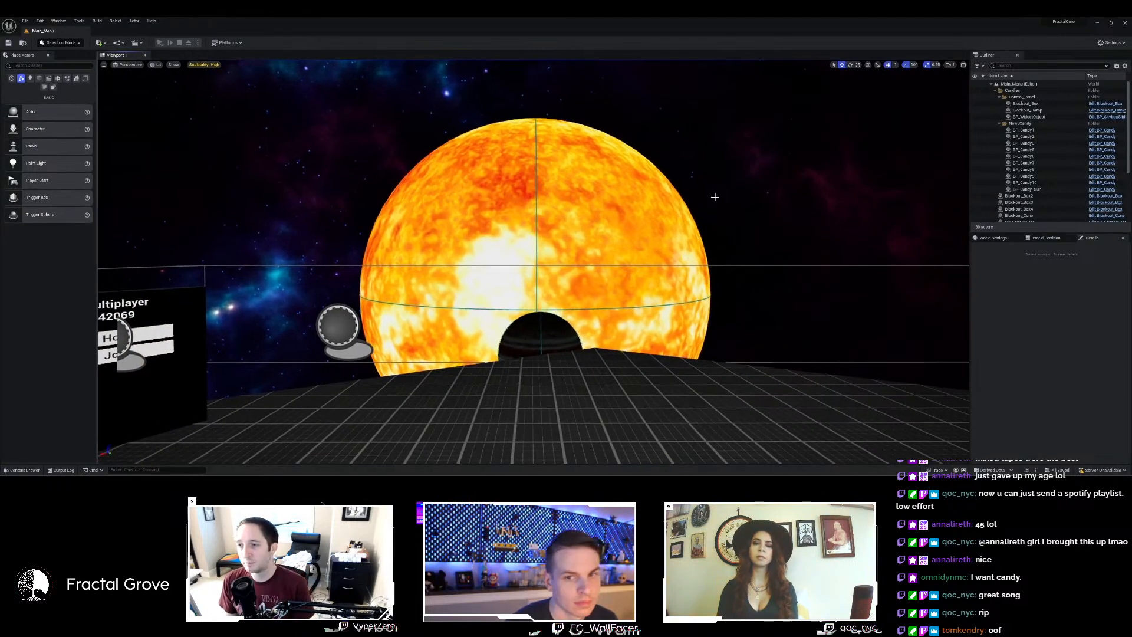
drag(969, 184, 1003, 184)
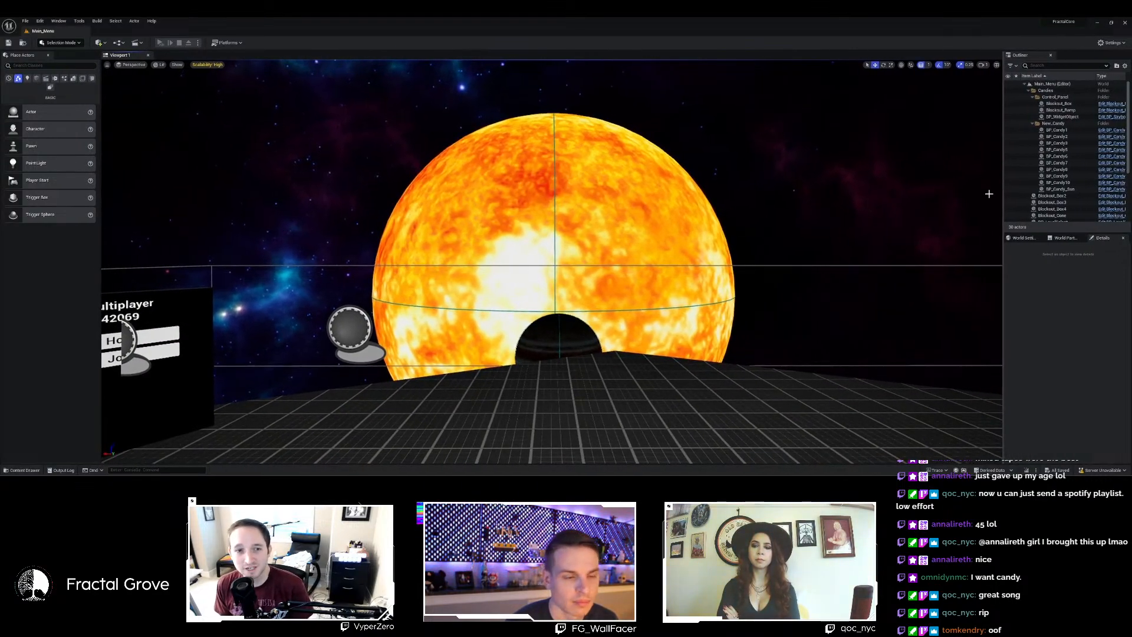
Examine the Main_Menu level from a distance, showing the whole hexagonal platform and its bounding volume.
right_drag(833, 219, 726, 308)
scroll(817, 260, down, 3)
key(s)
key(w)
key(a)
key(d)
key(w)
key(s)
Open the recent level WB_Gameplay and look over its scene.
click(26, 21)
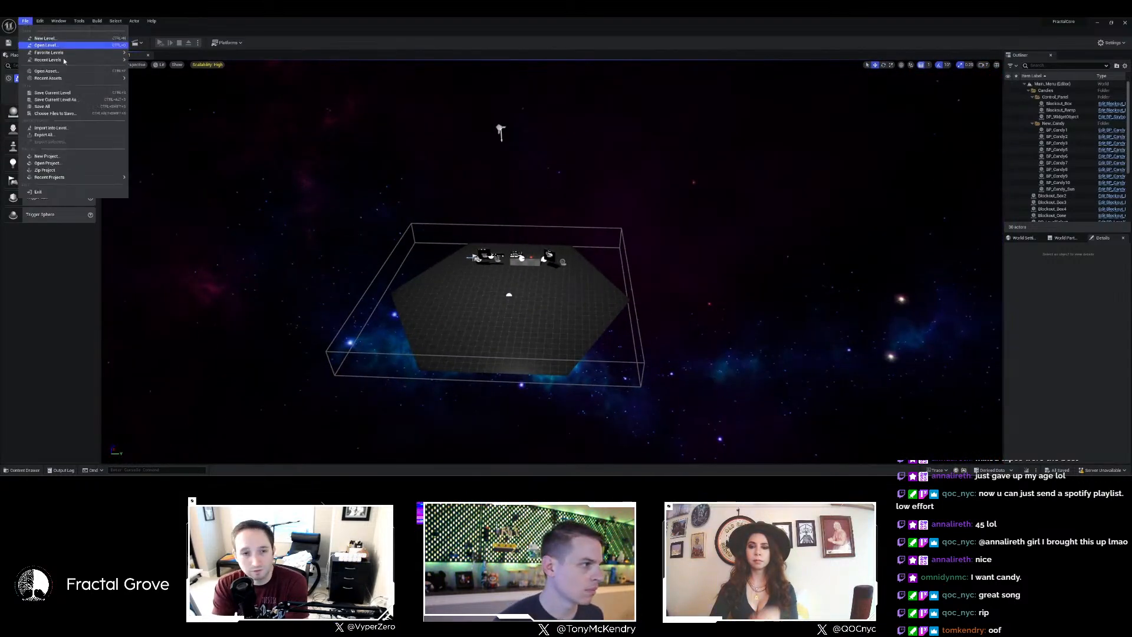
mouse_move(88, 60)
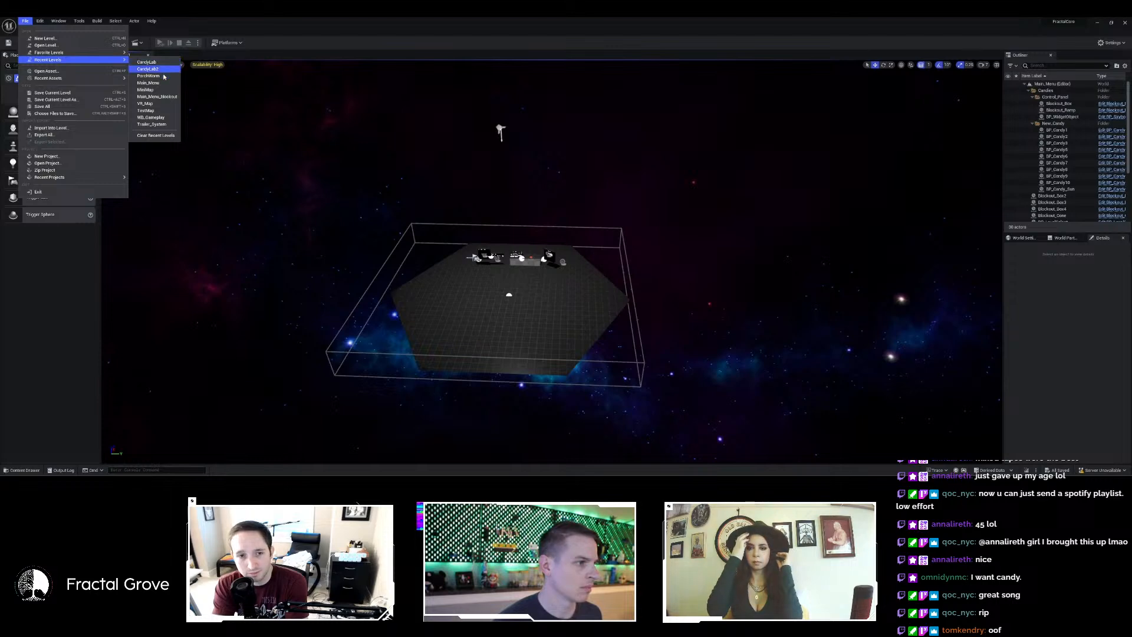
click(155, 118)
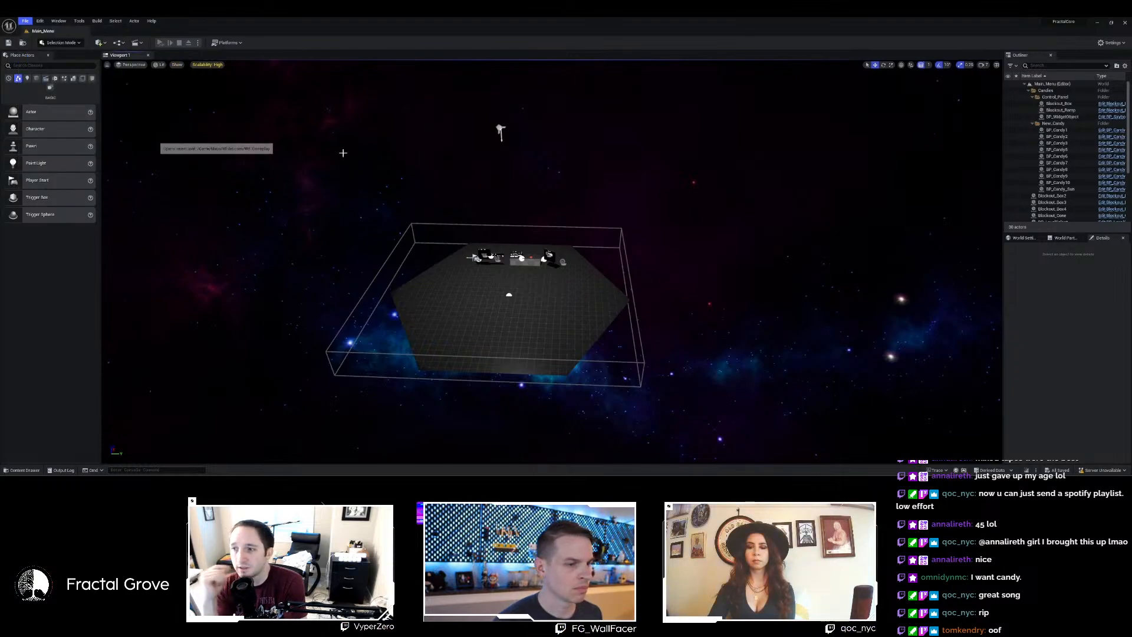
right_drag(546, 167, 547, 166)
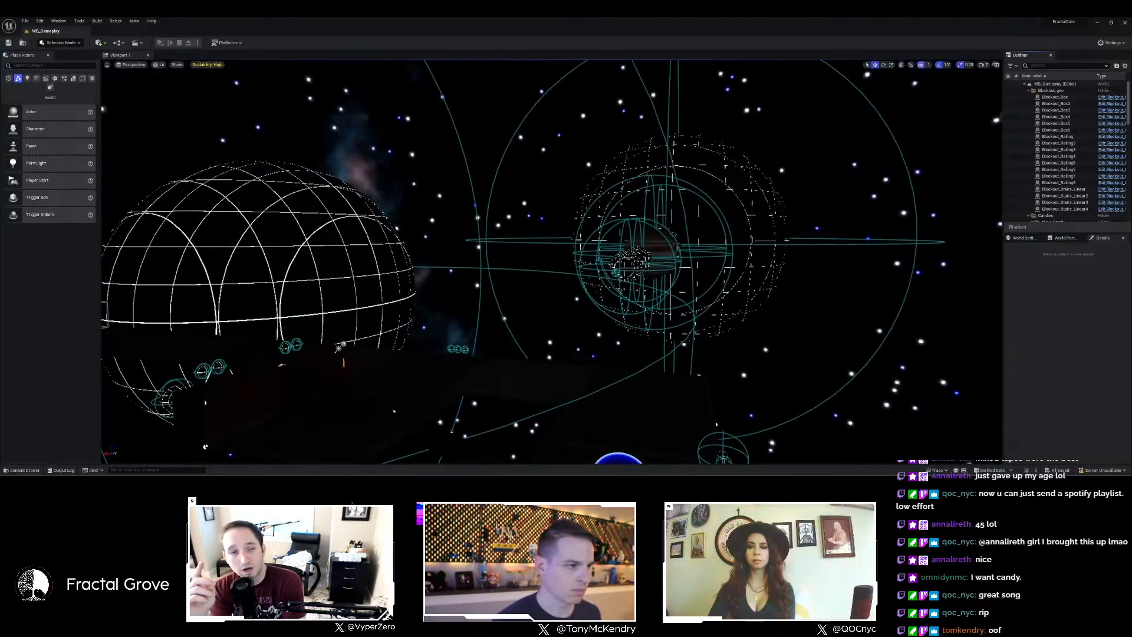
Open the recent level MiniMap and view its platform with the surrounding planets.
click(26, 21)
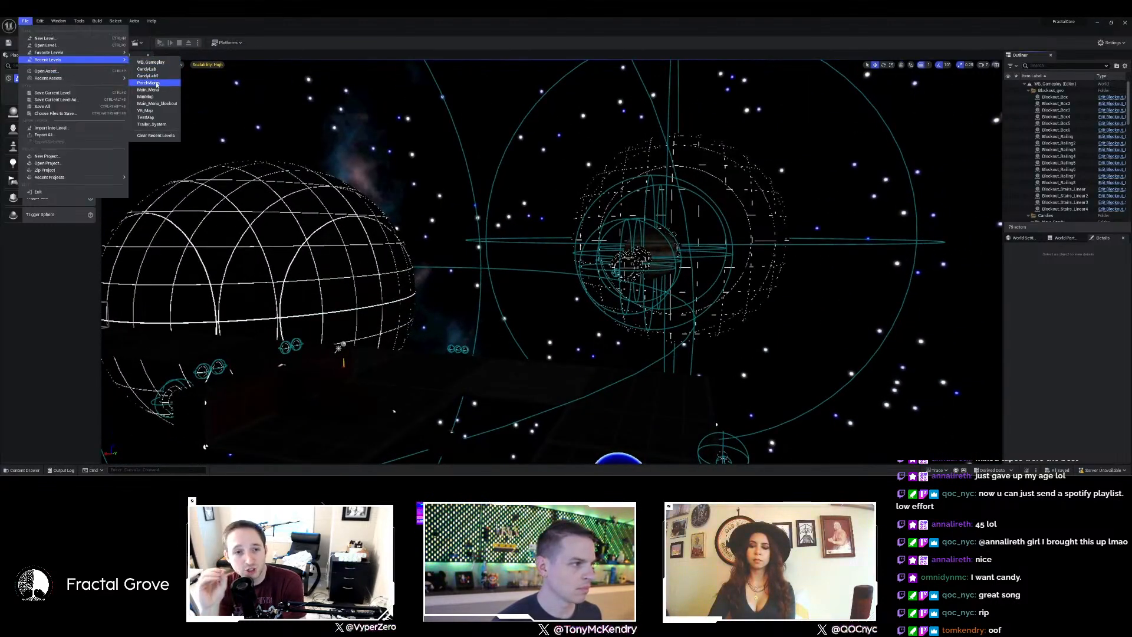
click(157, 98)
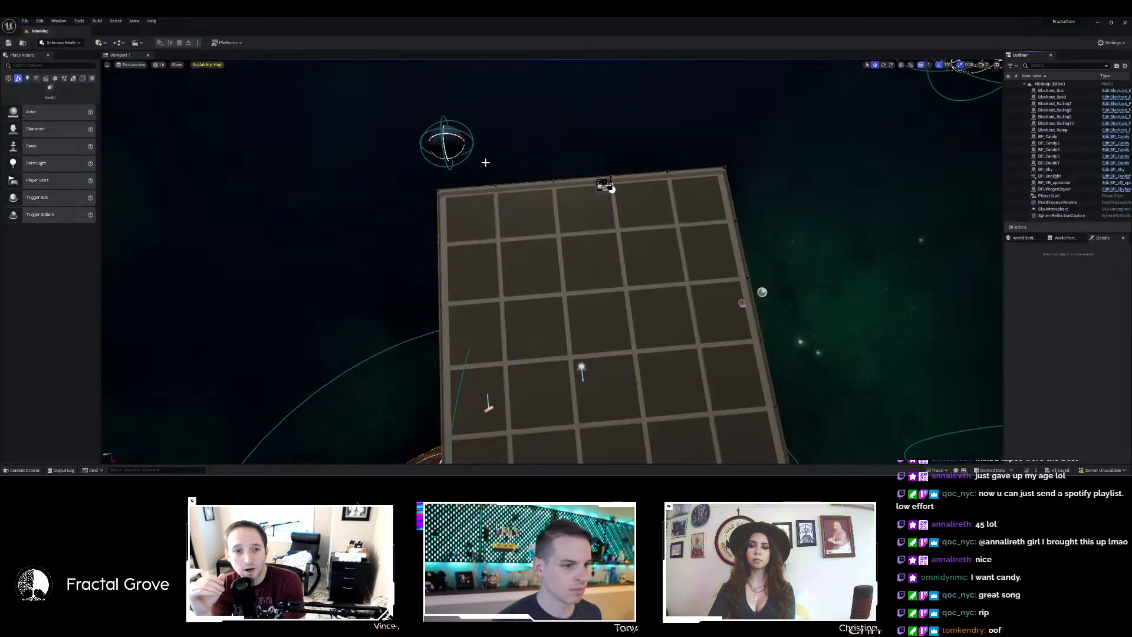
right_drag(483, 158, 513, 157)
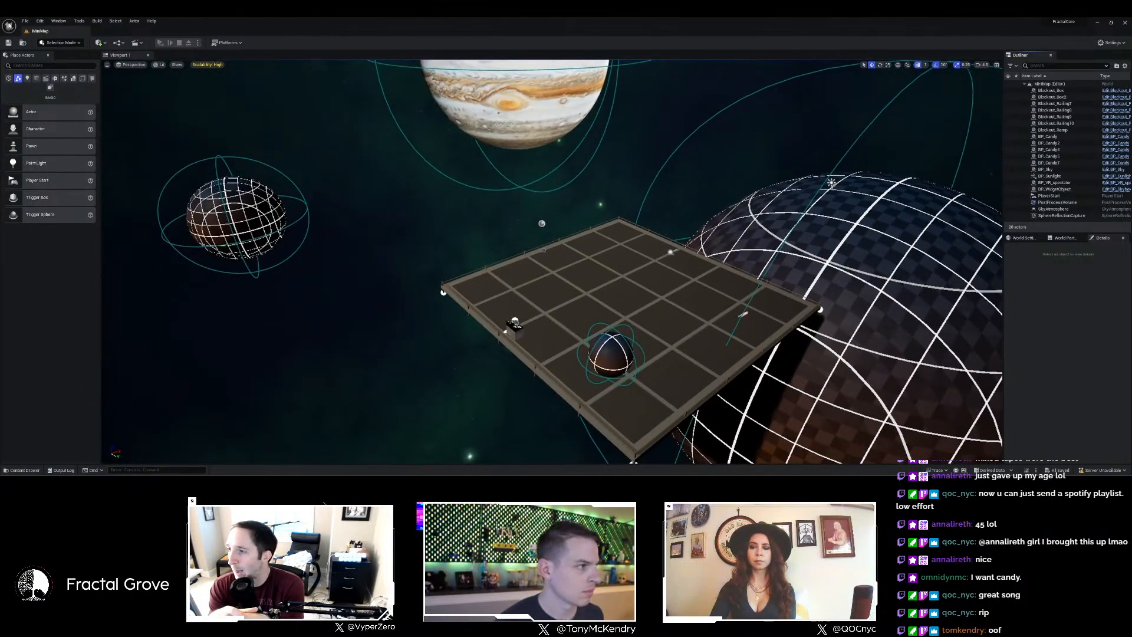
Browse the project's Maps folder and open the SolarSystem level from it.
click(25, 21)
mouse_move(80, 60)
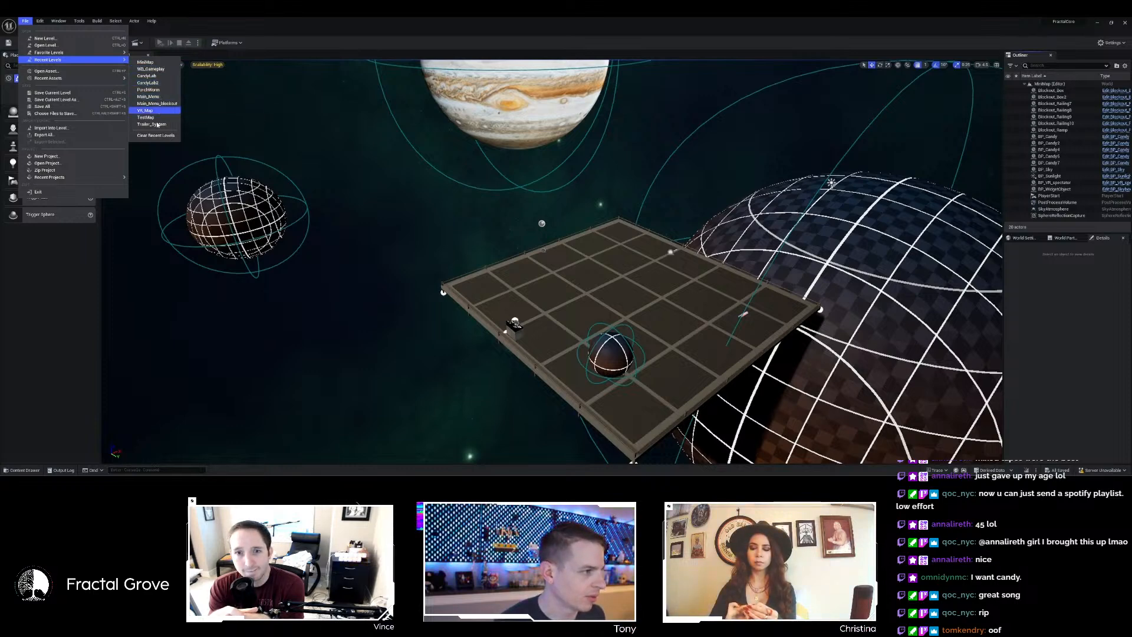
click(28, 470)
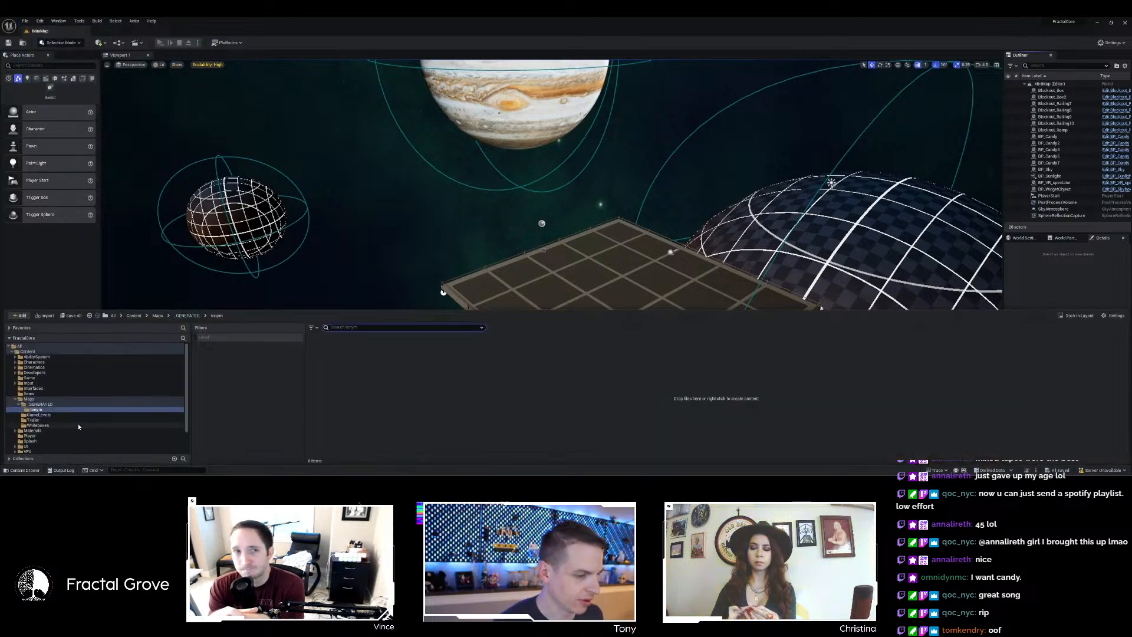
click(35, 399)
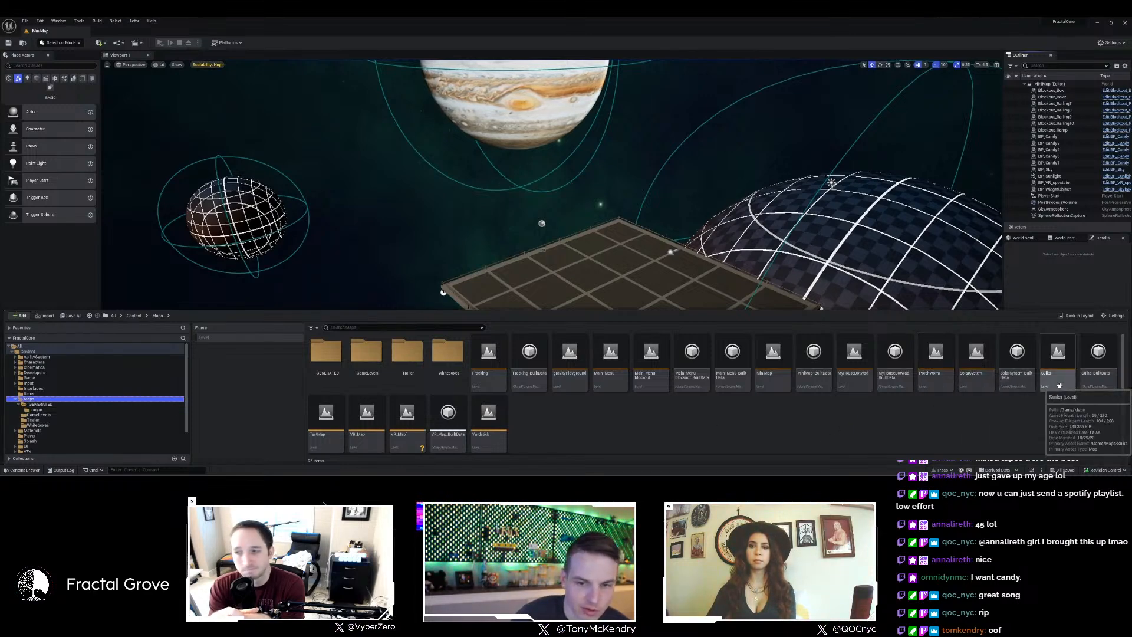
double_click(973, 370)
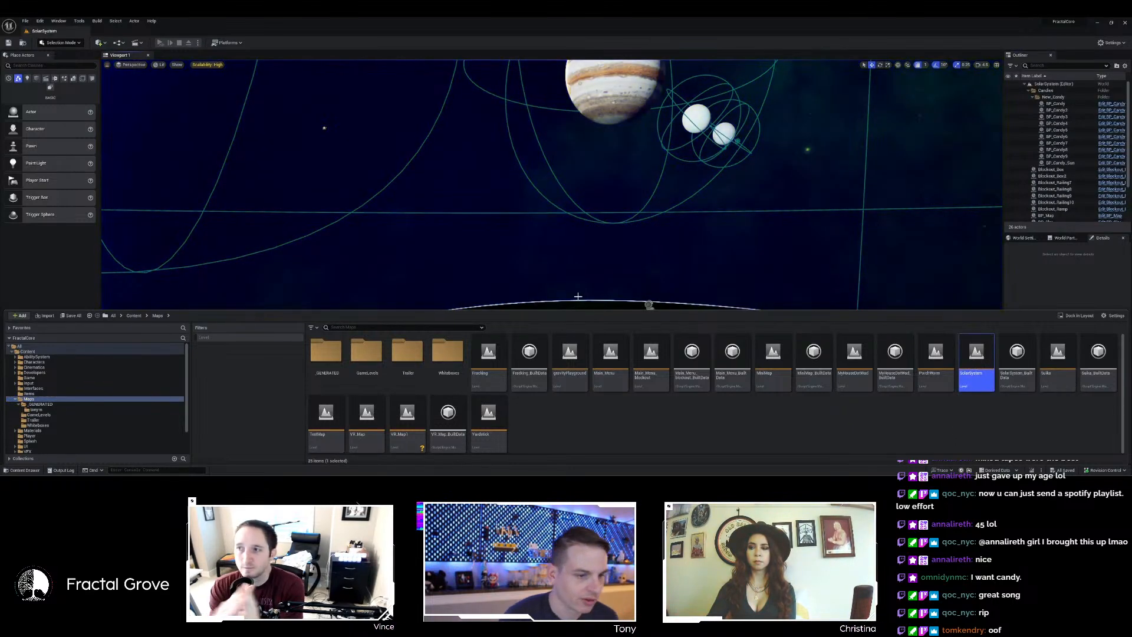
right_drag(574, 257, 448, 260)
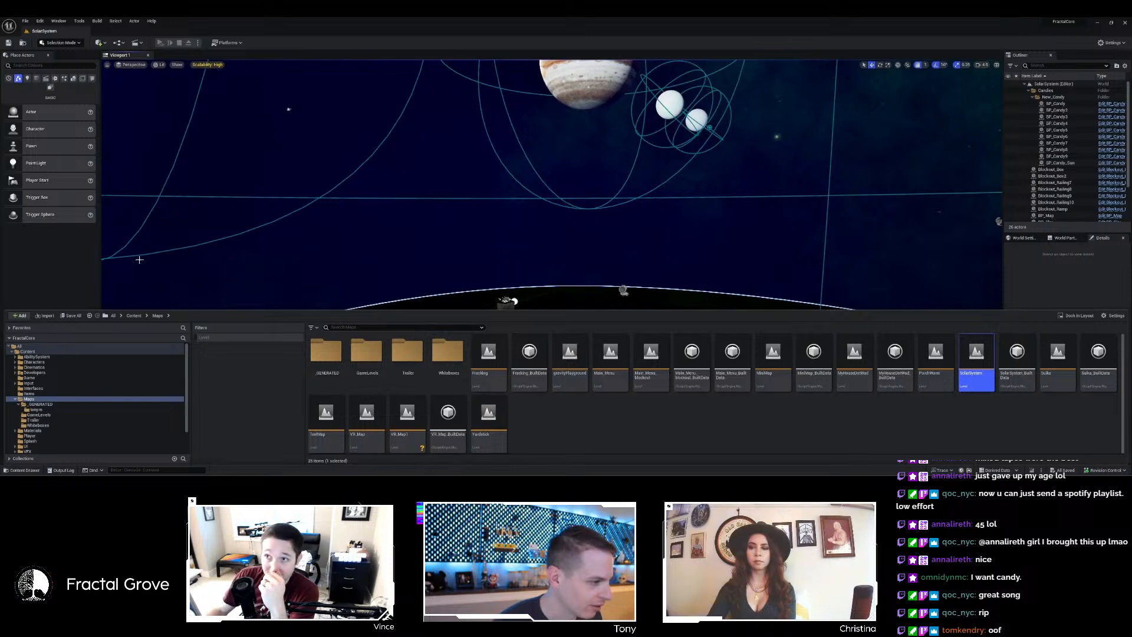
View the SolarSystem level's sun and blue dome from afar and start simulating the level.
click(26, 469)
scroll(552, 260, down, 10)
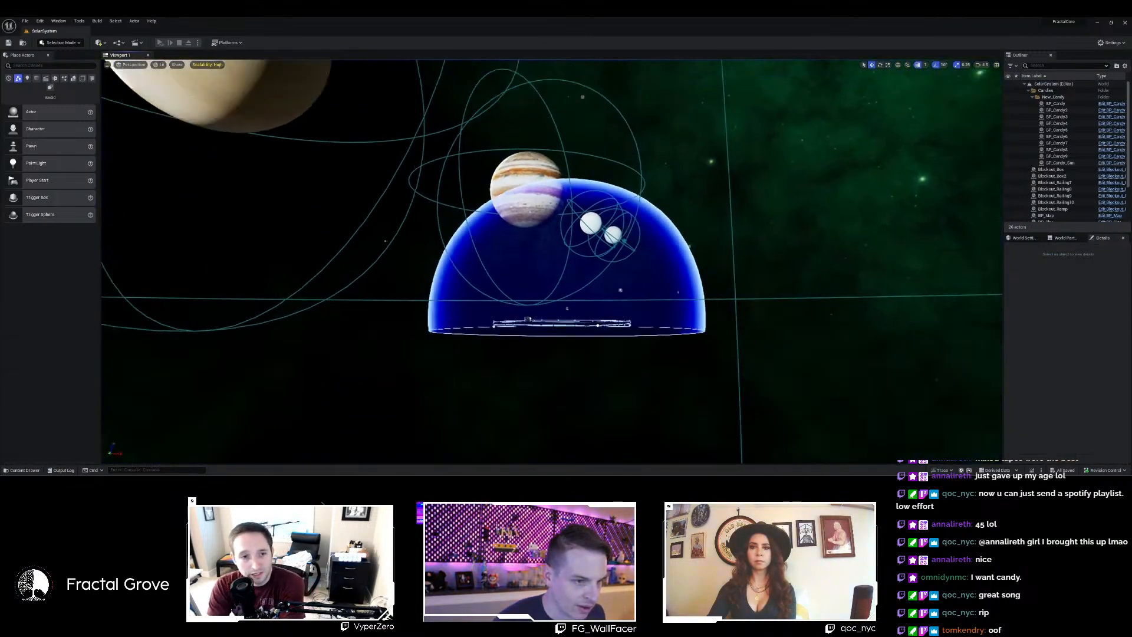
right_drag(566, 259, 444, 298)
key(d)
key(a)
key(w)
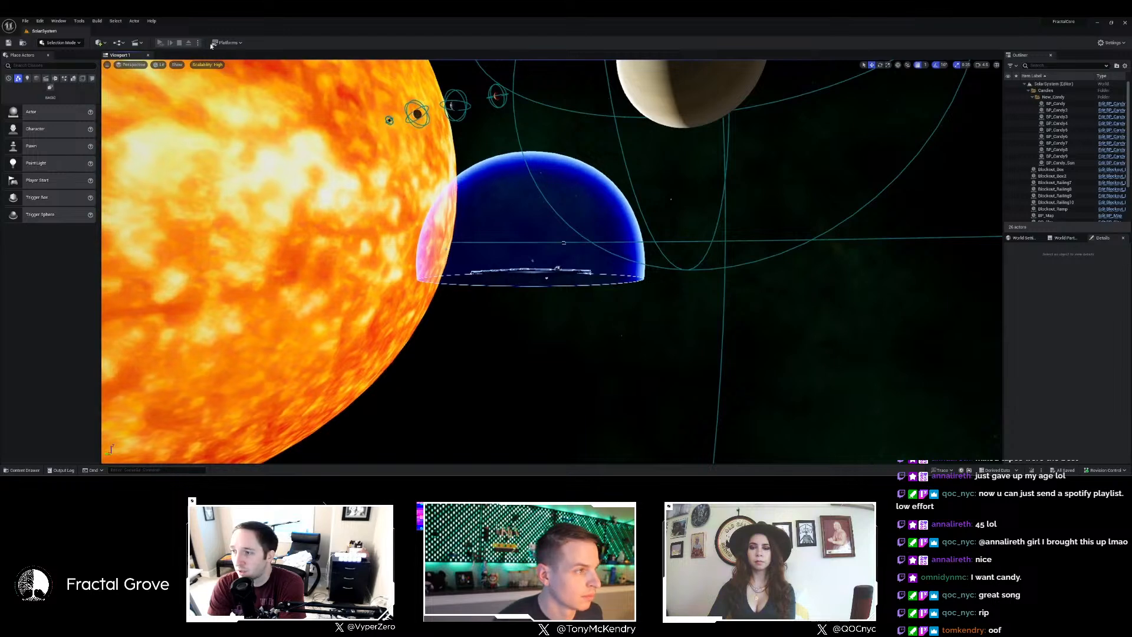
click(198, 43)
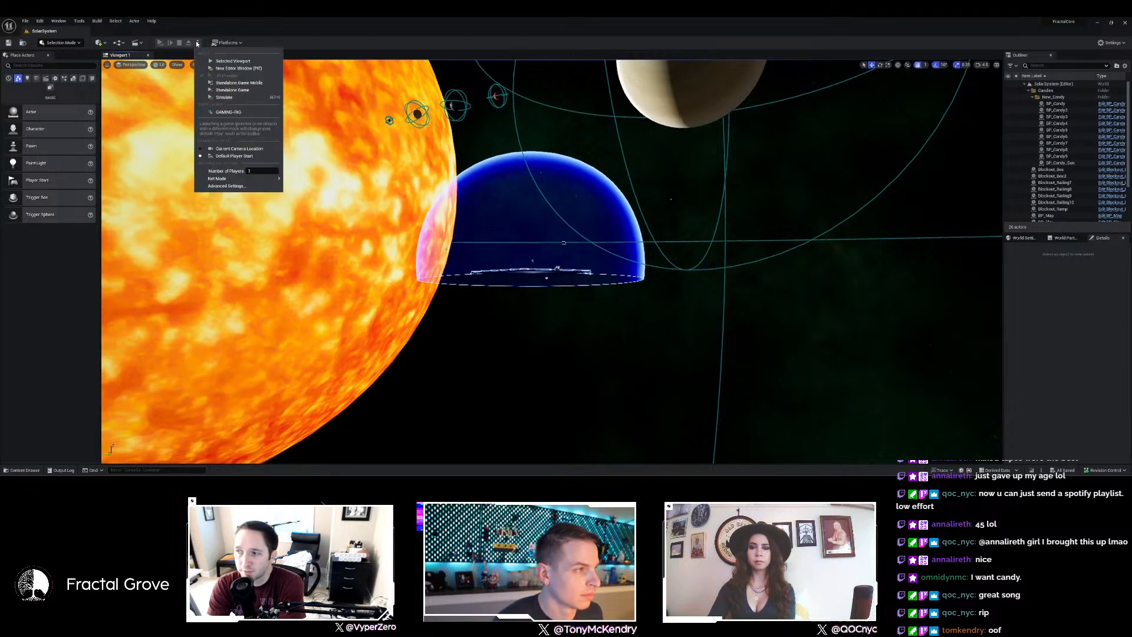
click(228, 97)
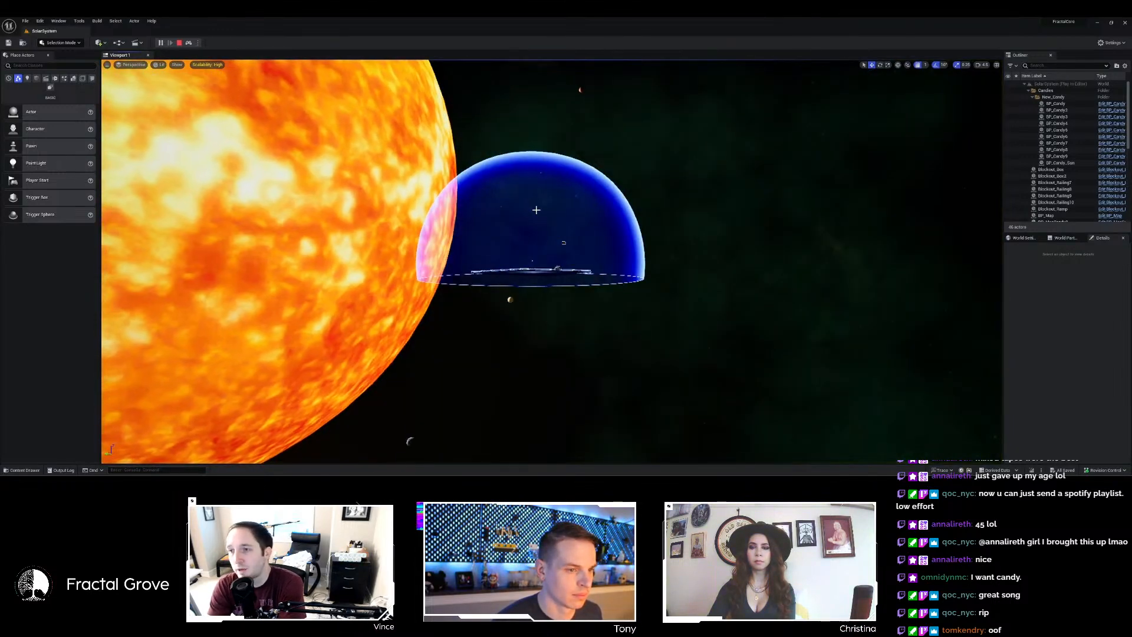
Examine the moving planets of the simulated SolarSystem level from the platform and stop the simulation.
right_drag(535, 209, 178, 93)
key(d)
key(w)
scroll(379, 190, up, 4)
key(d)
key(a)
key(d)
scroll(219, 173, down, 8)
key(w)
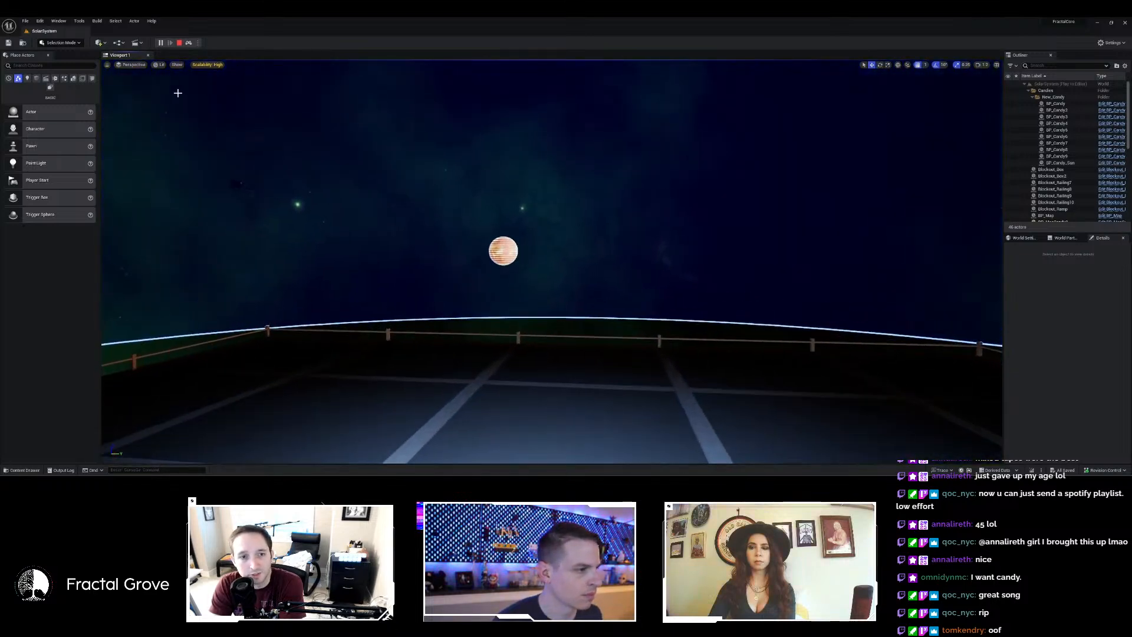
click(179, 42)
Reopen the recent level MiniMap and close the Message Log.
click(25, 21)
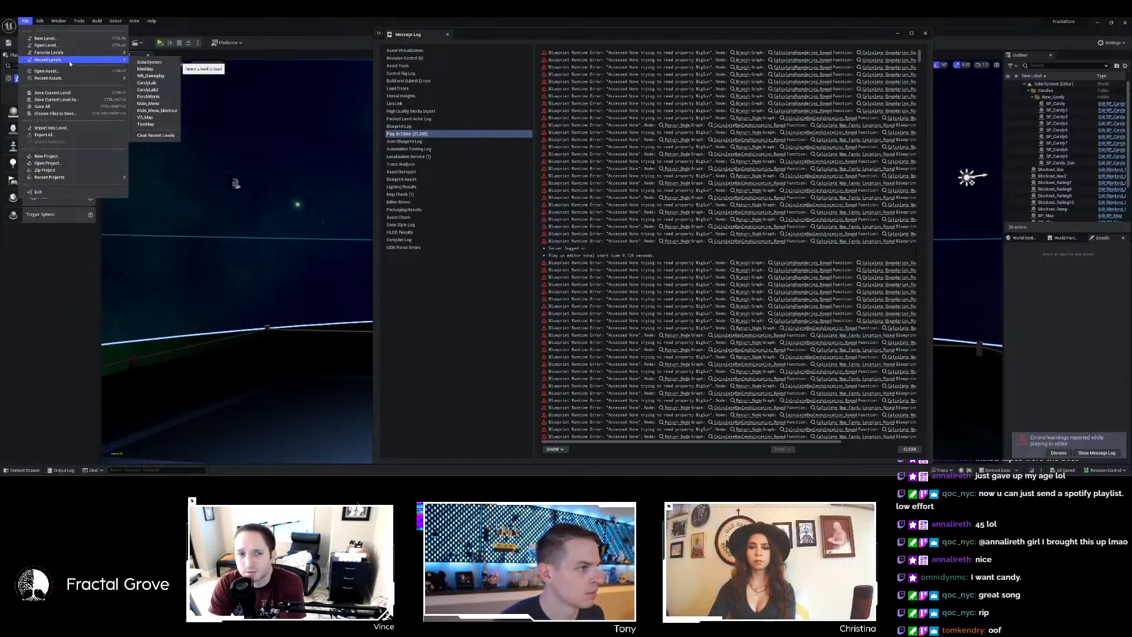
click(142, 71)
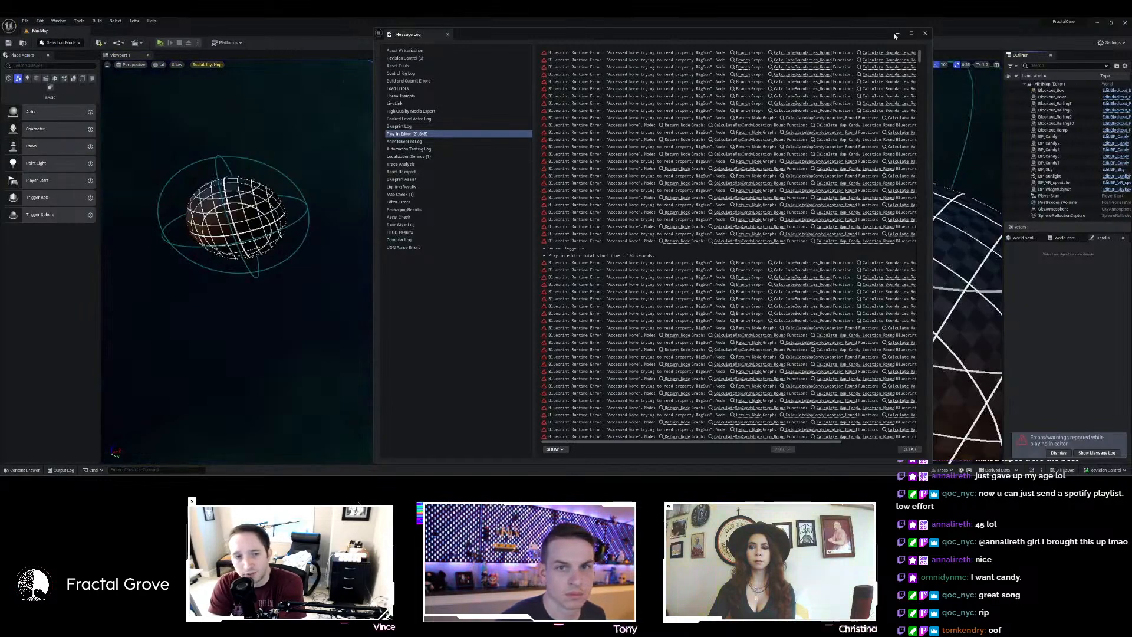
click(923, 34)
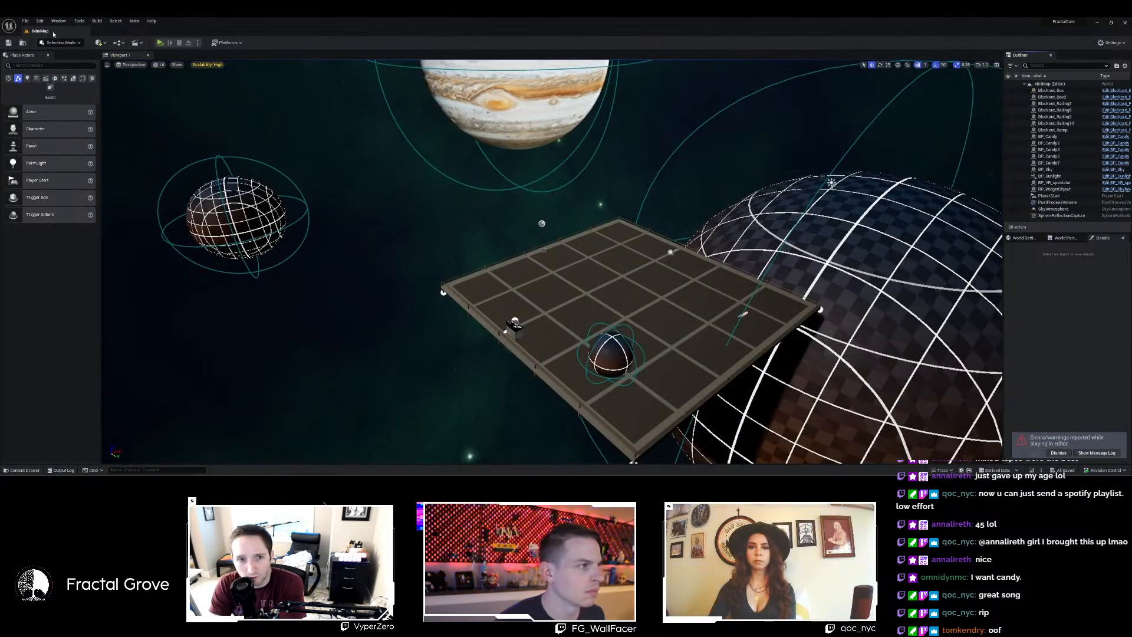
Open the recent level CandyLab and run a brief simulation of it.
click(25, 21)
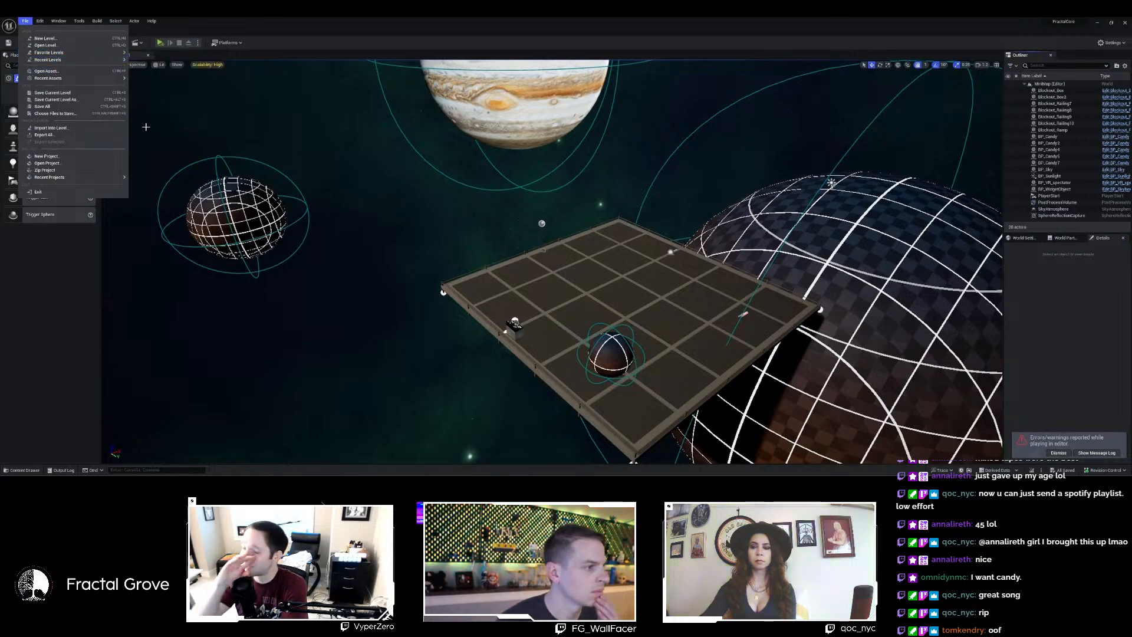
mouse_move(118, 61)
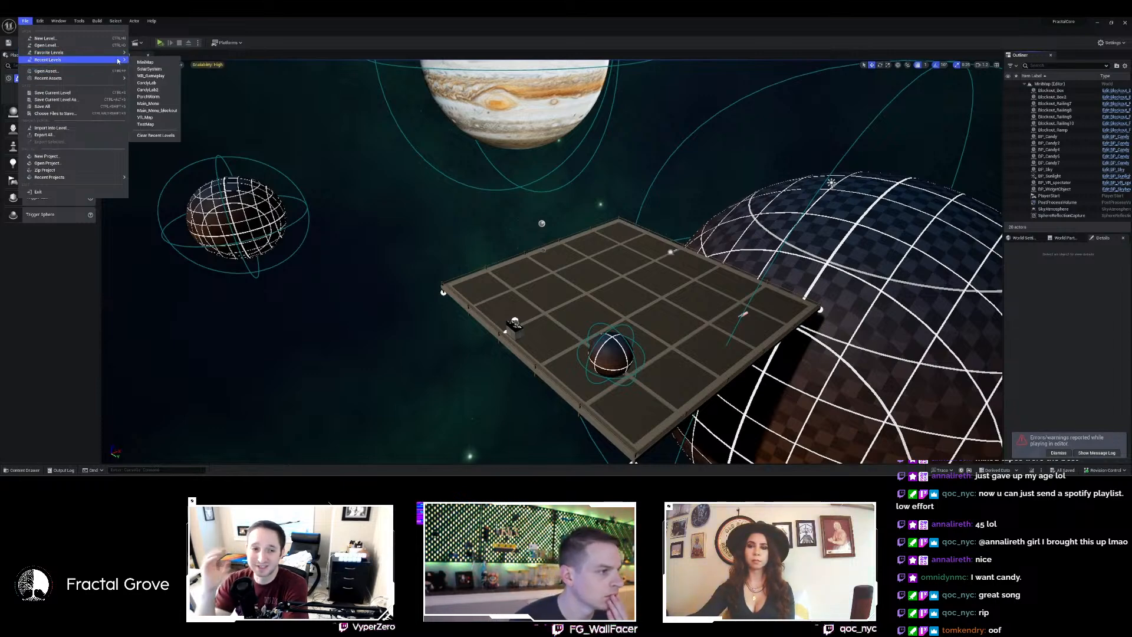
click(157, 83)
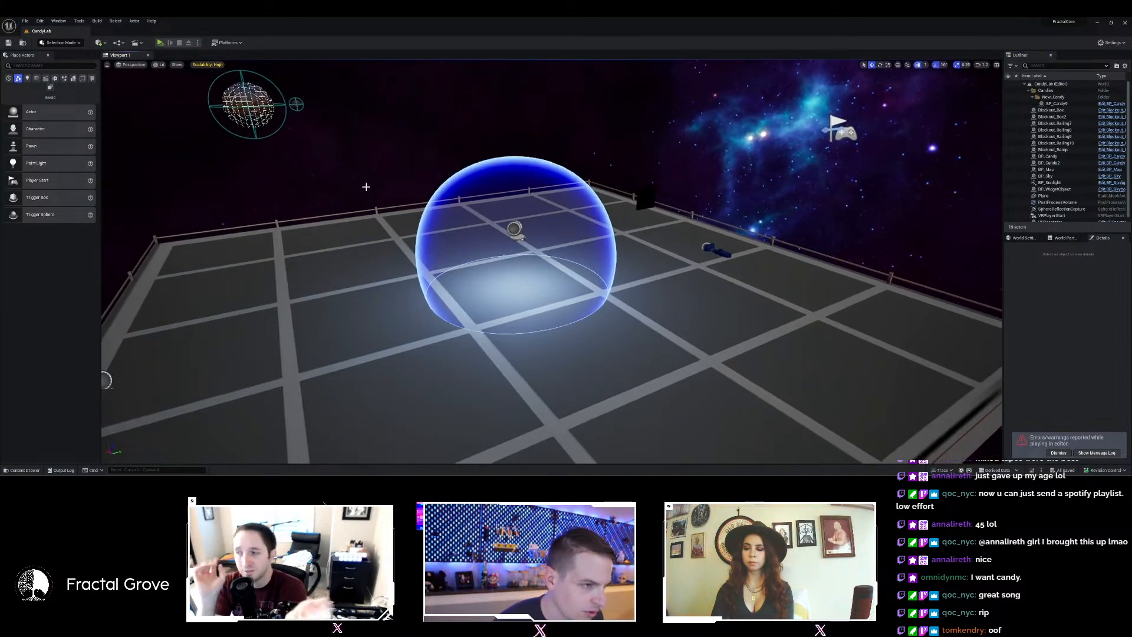
click(161, 43)
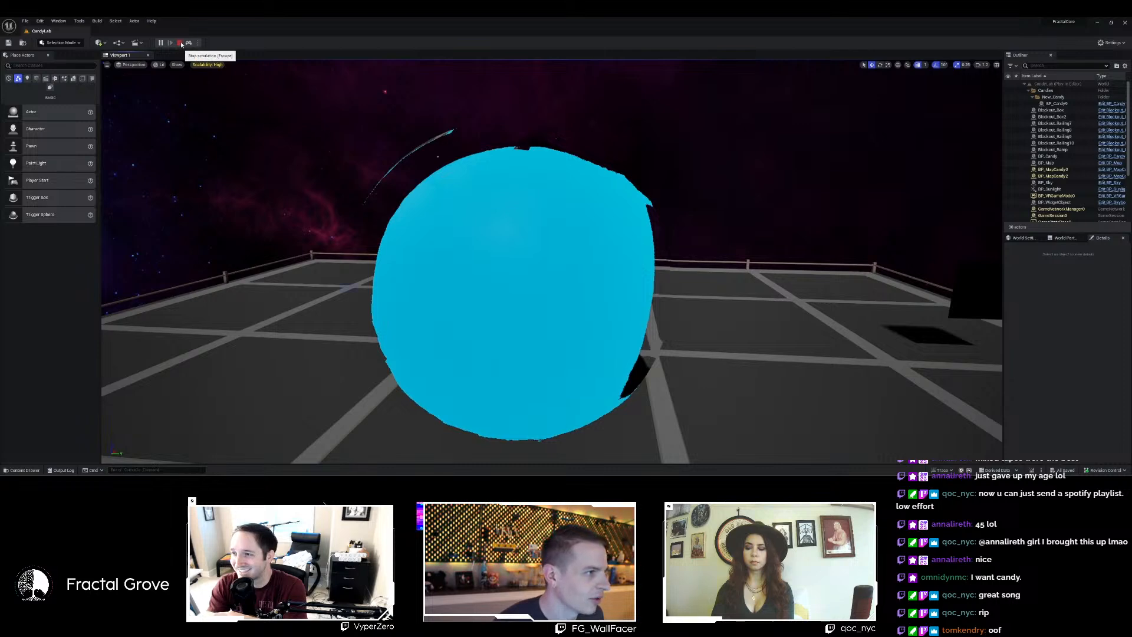
click(181, 43)
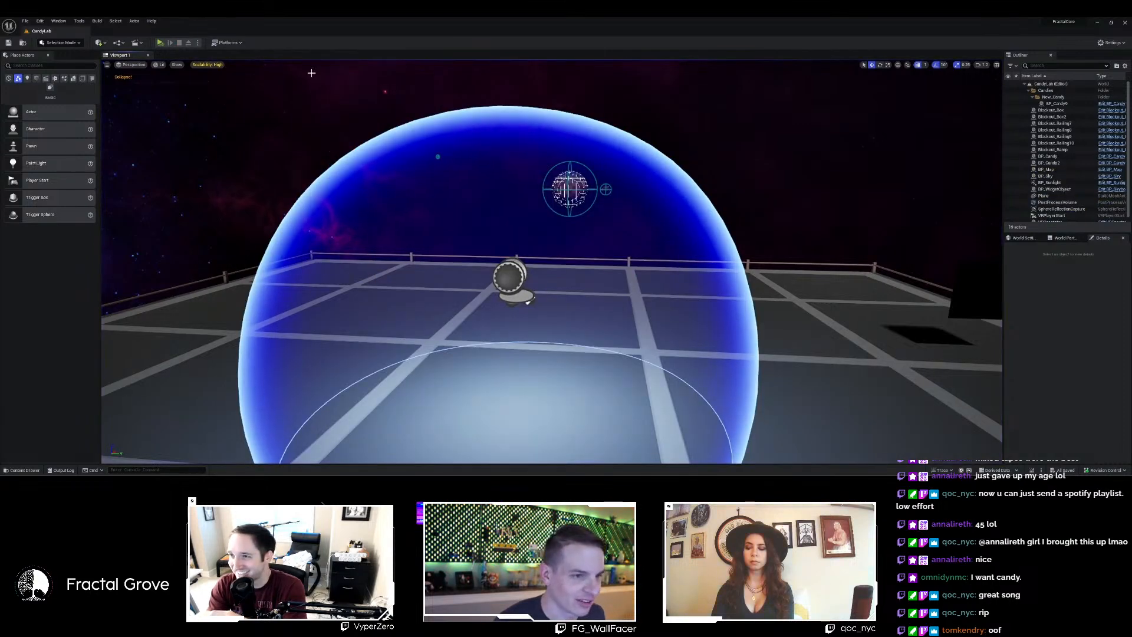
Select the large gridded BP_Candy sphere above the platform and review its candy, mesh and gravity properties.
right_drag(303, 70, 206, 56)
key(s)
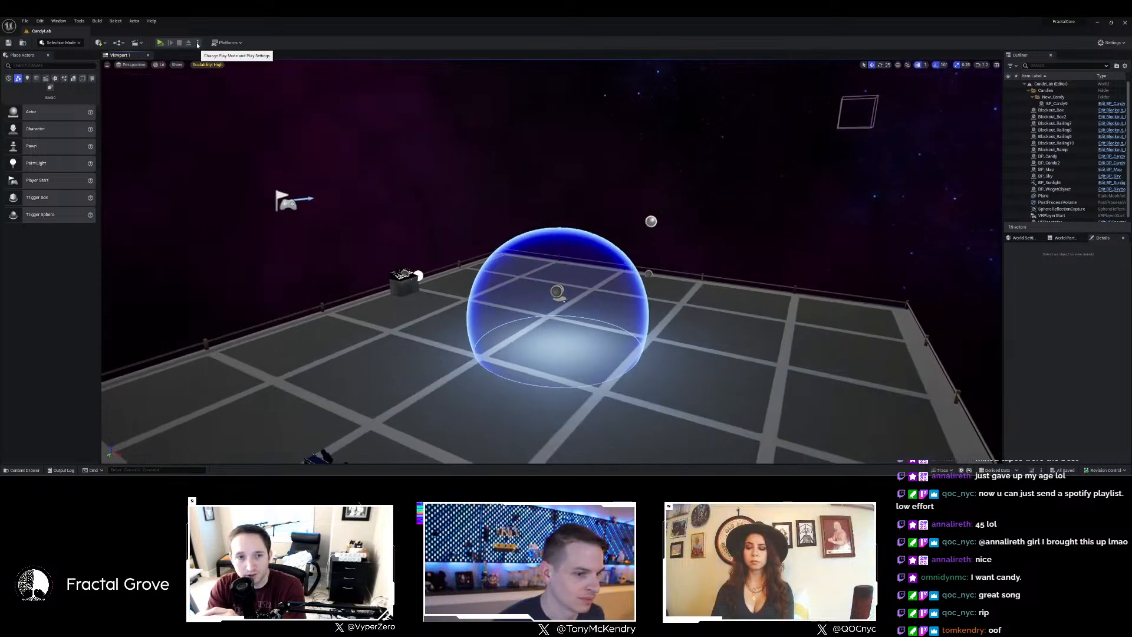
click(197, 43)
right_drag(235, 117, 419, 143)
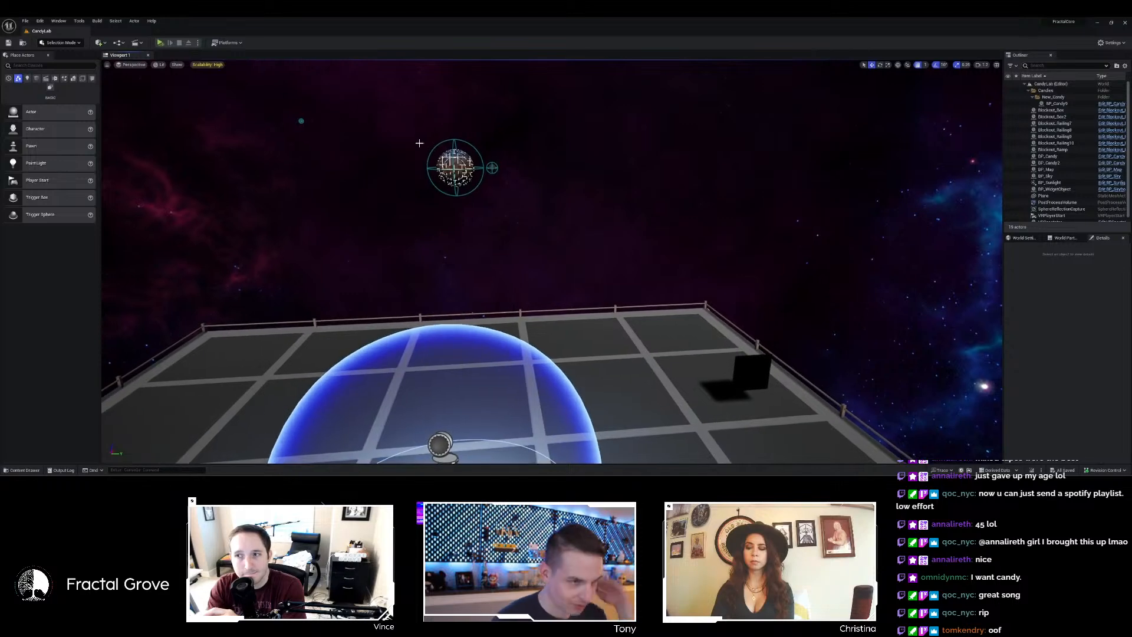
right_drag(500, 172, 468, 124)
key(w)
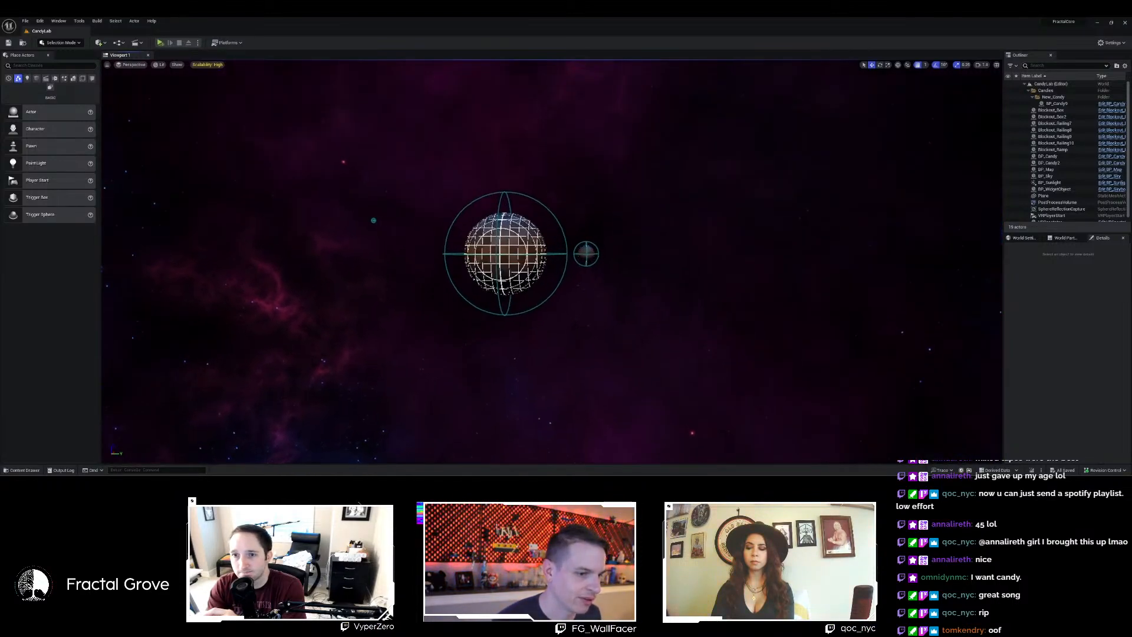
click(504, 214)
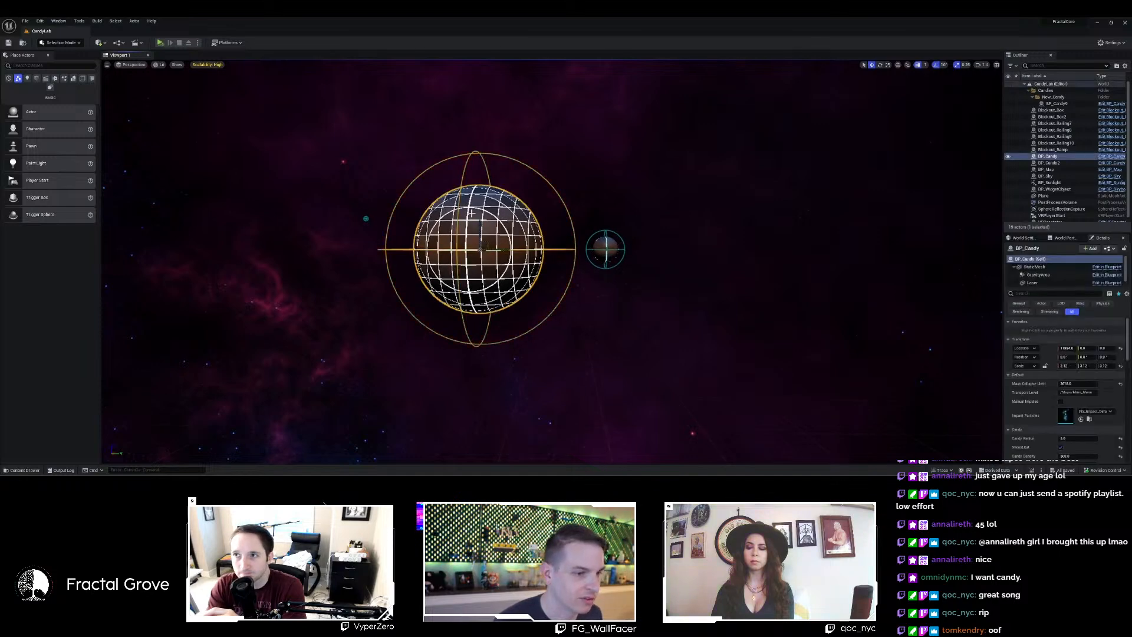
scroll(1102, 392, down, 5)
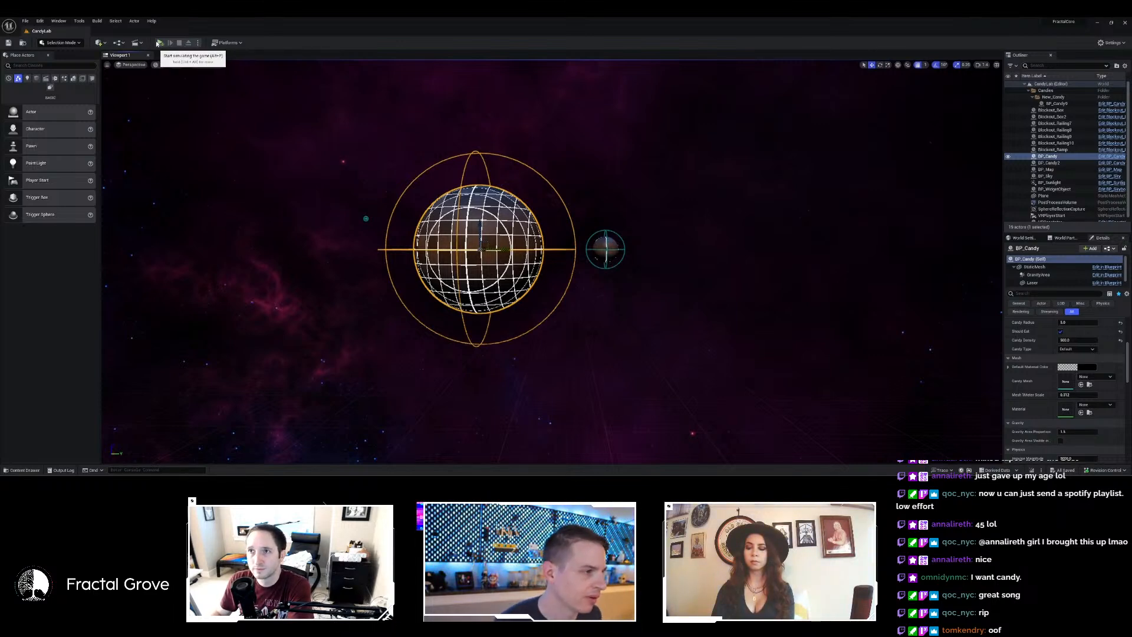
Simulate the CandyLab level and examine the candy map on the platform up close.
click(162, 44)
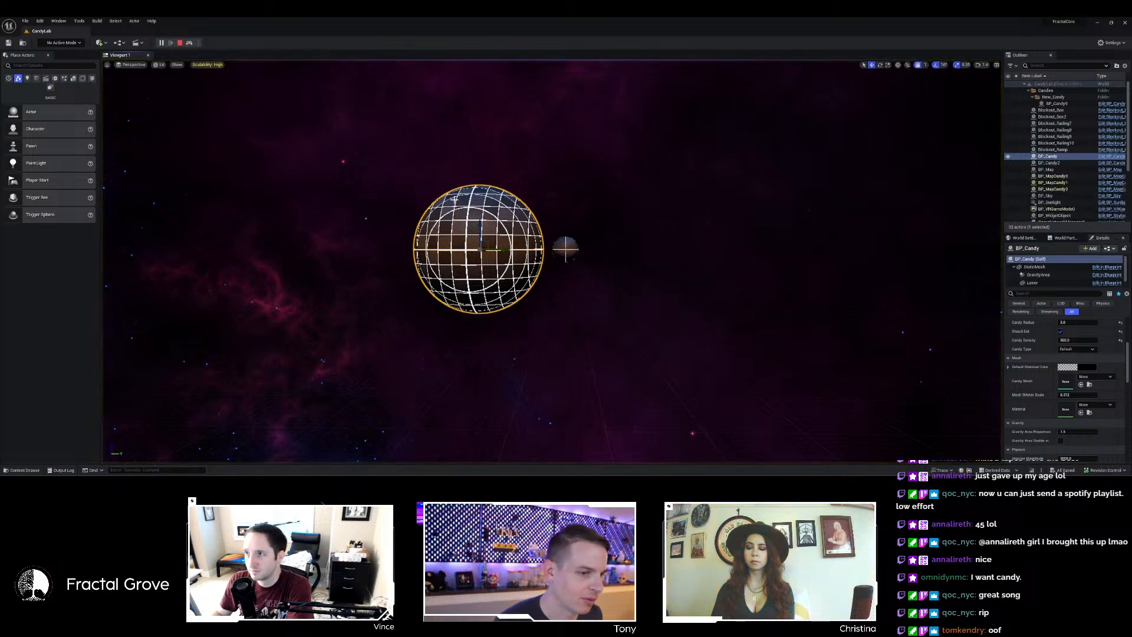
right_drag(498, 221, 401, 226)
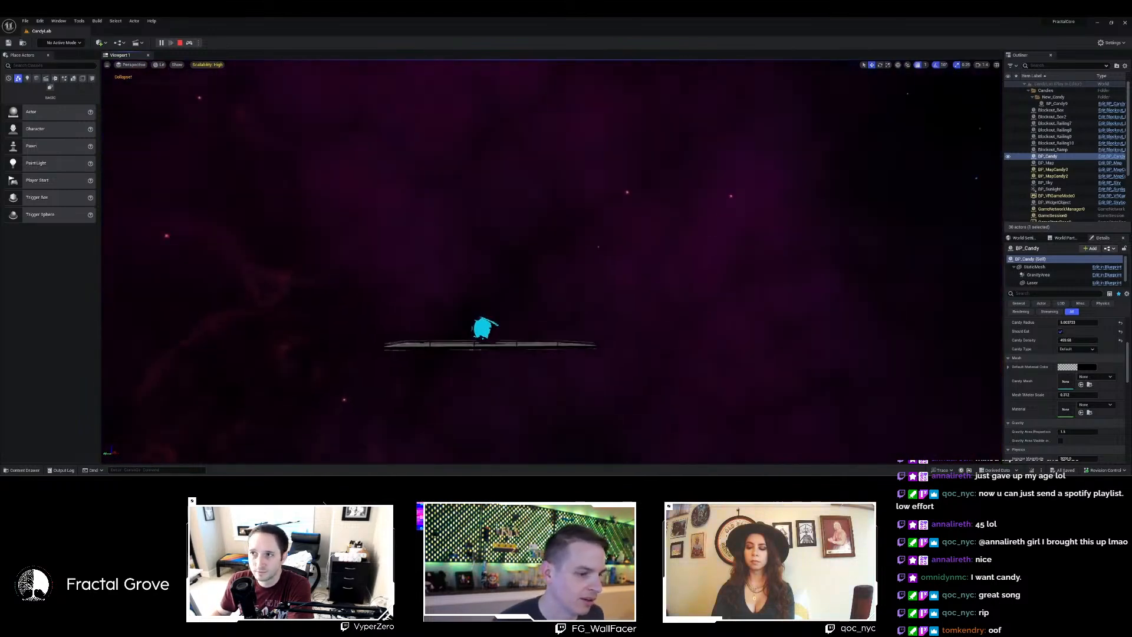
key(w)
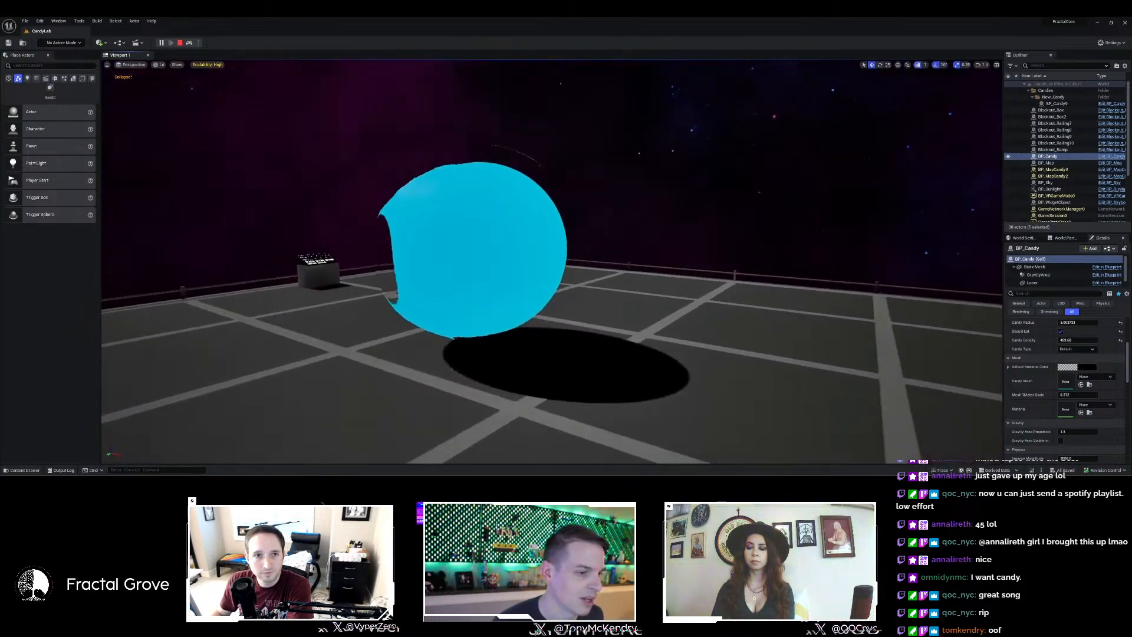
Examine the split cyan spheres on the platform from several angles and end the CandyLab simulation.
key(s)
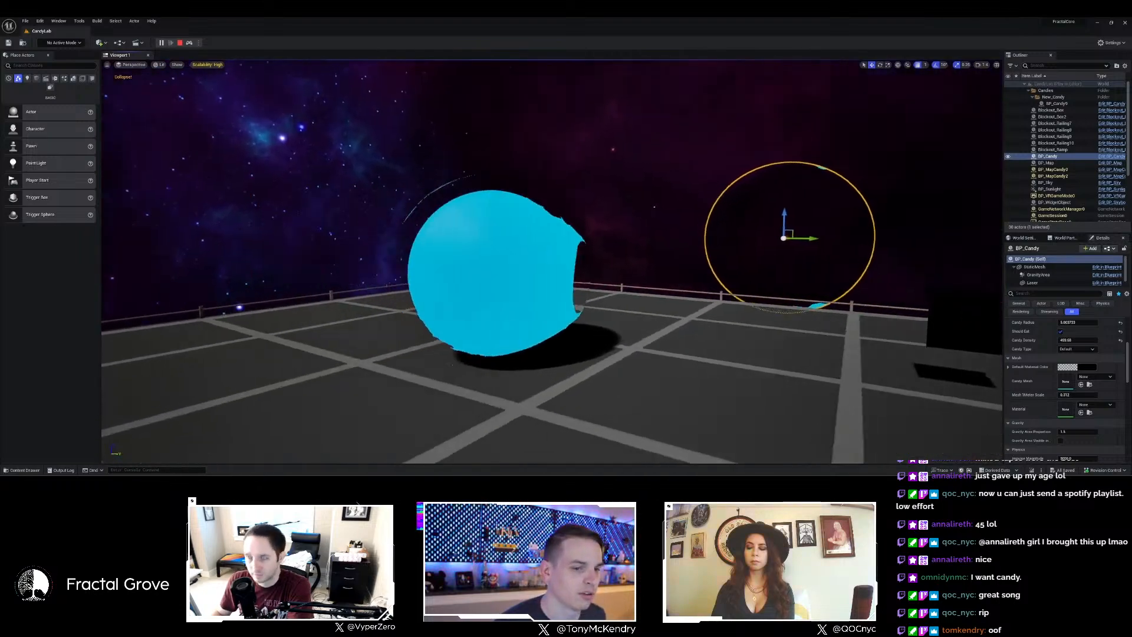
right_drag(401, 226, 433, 221)
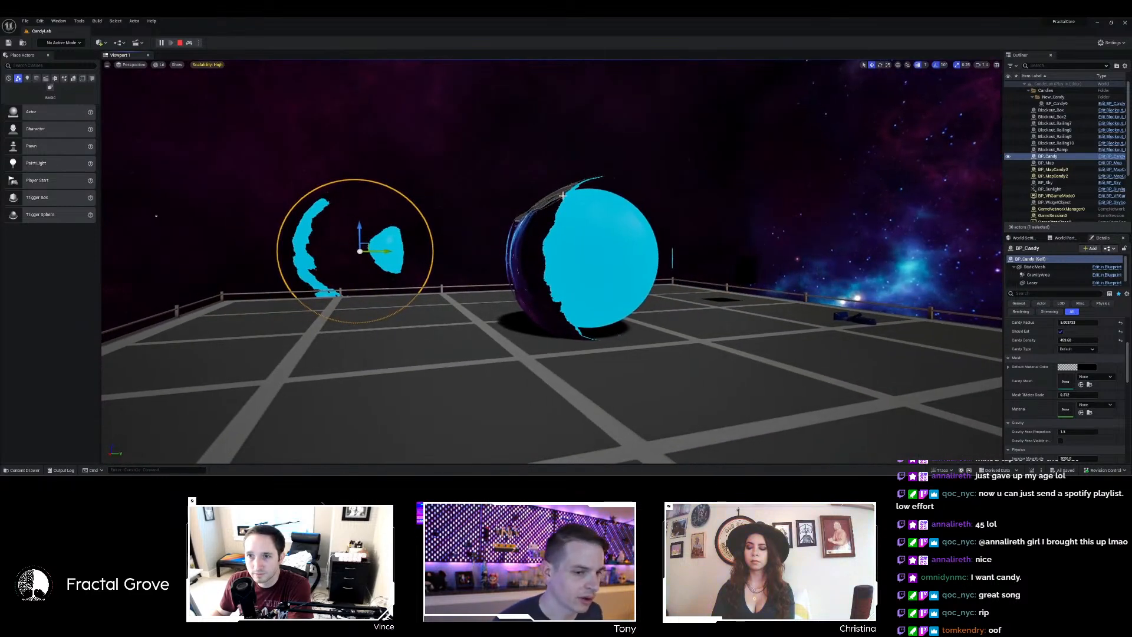
click(179, 42)
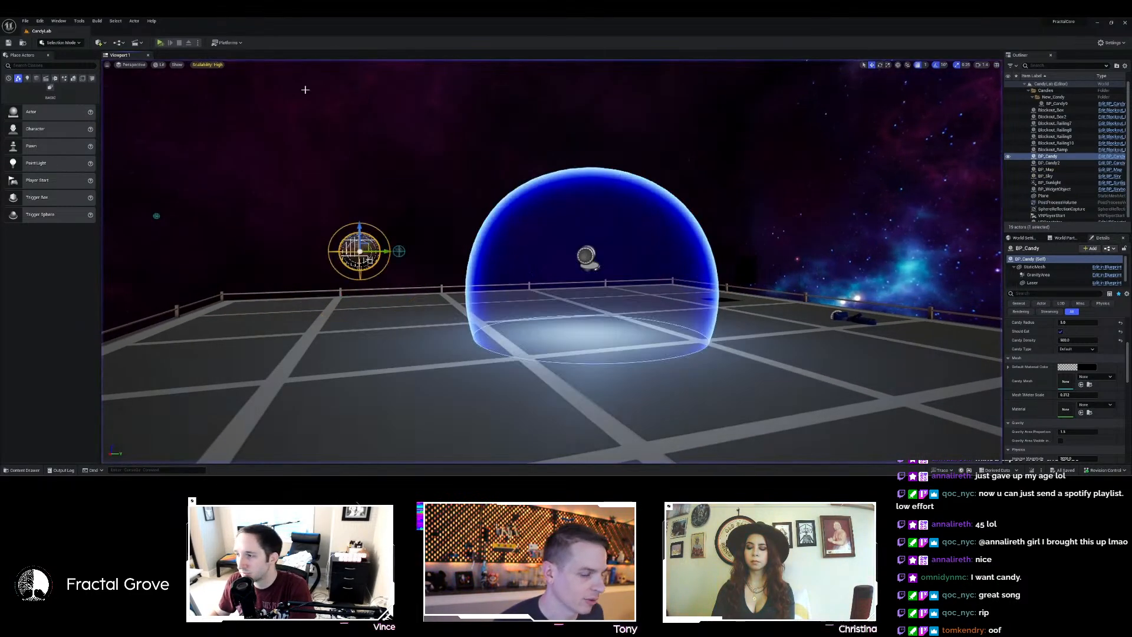
Focus on the large gridded BP_Candy sphere and assign it the Sun material instance.
key(f)
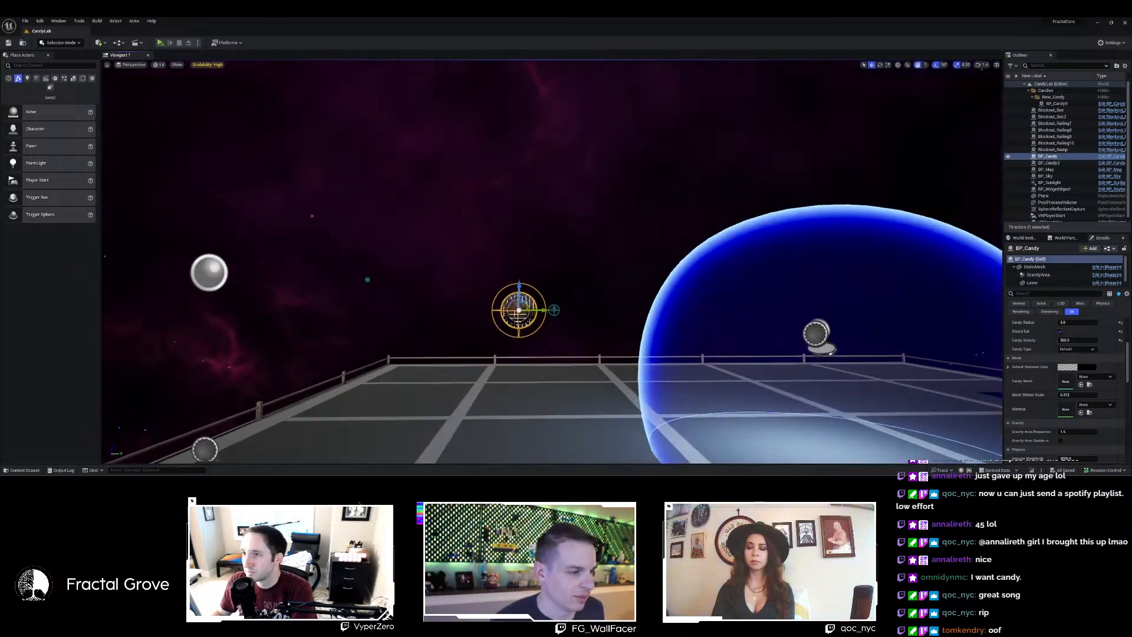
key(w)
mouse_move(520, 223)
right_down()
mouse_move(535, 223)
mouse_move(529, 230)
right_up()
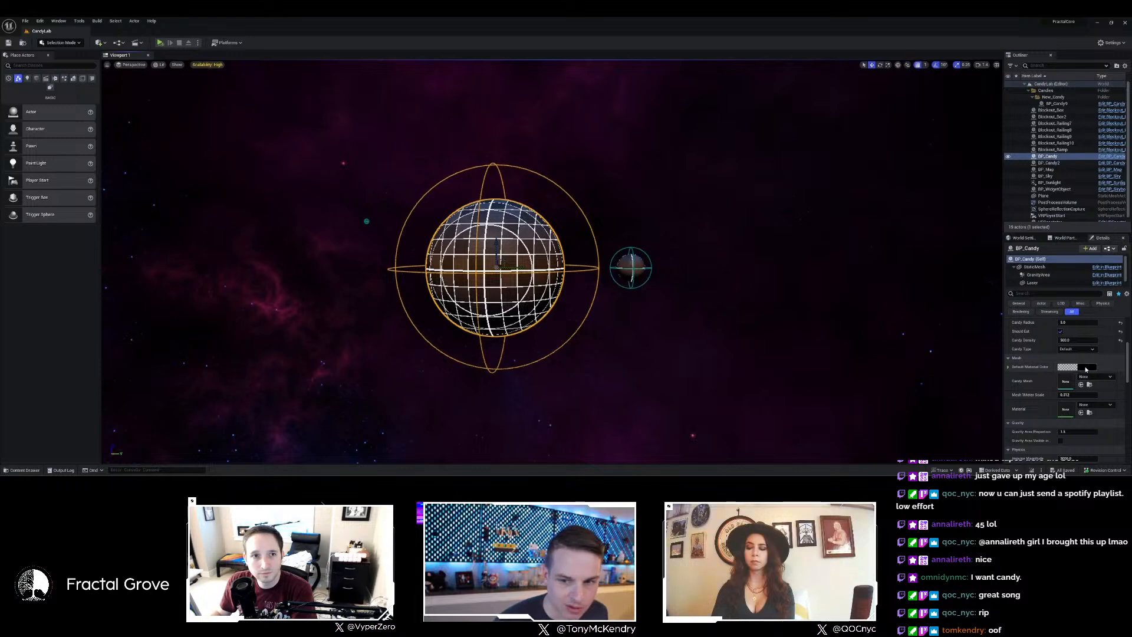
click(1094, 405)
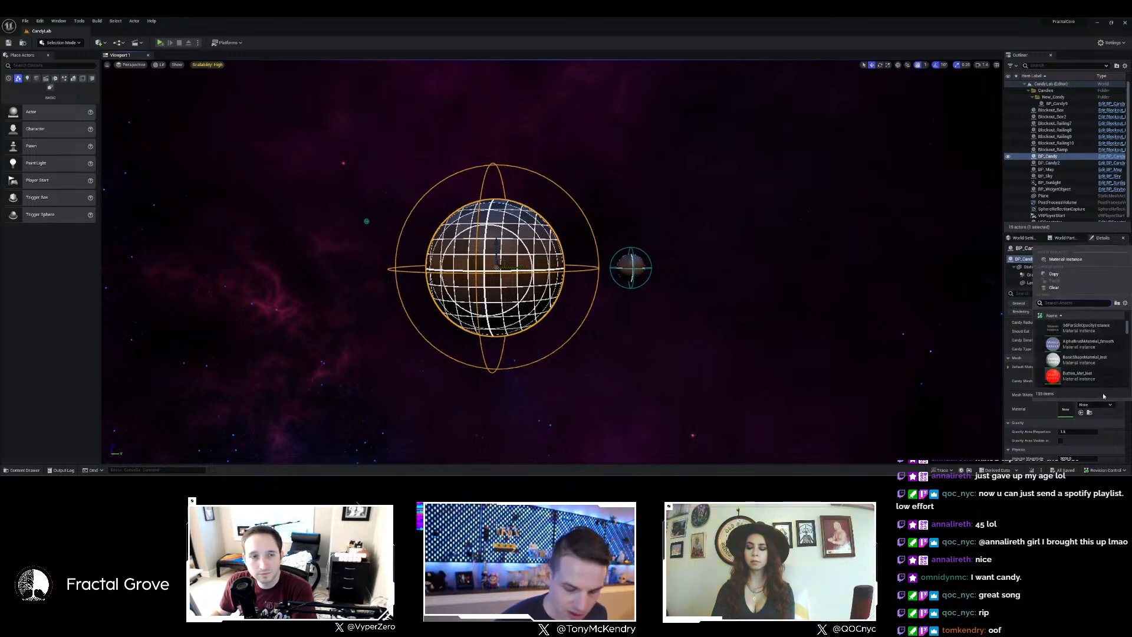
click(1085, 328)
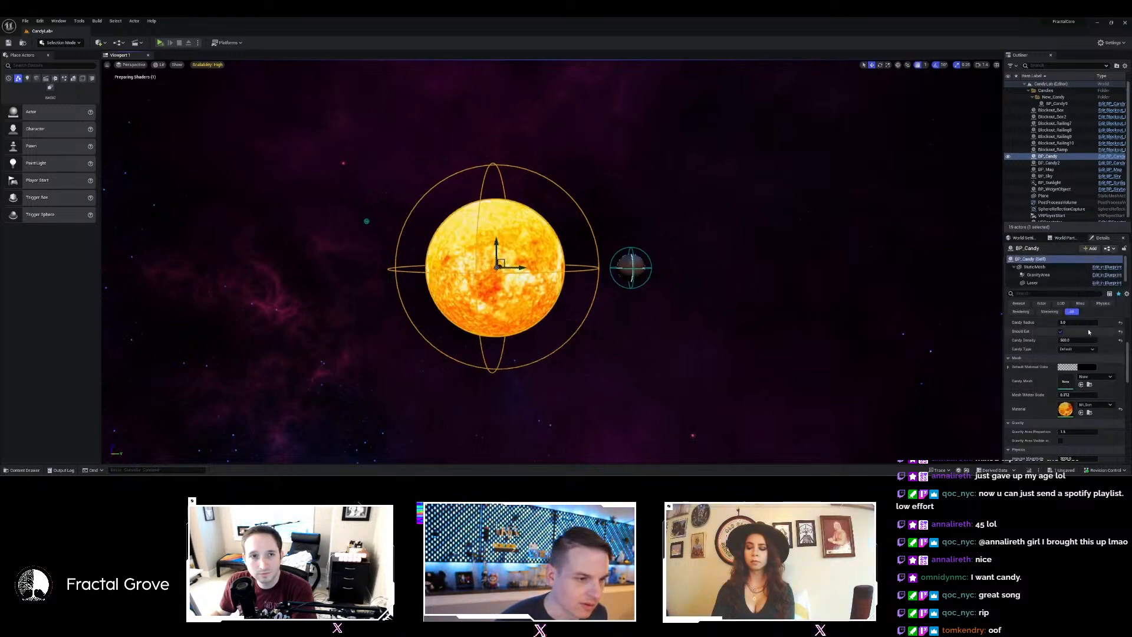
Assign the Earth material instance to the small BP_Candy2 sphere beside the sun and inspect both bodies up close.
click(626, 270)
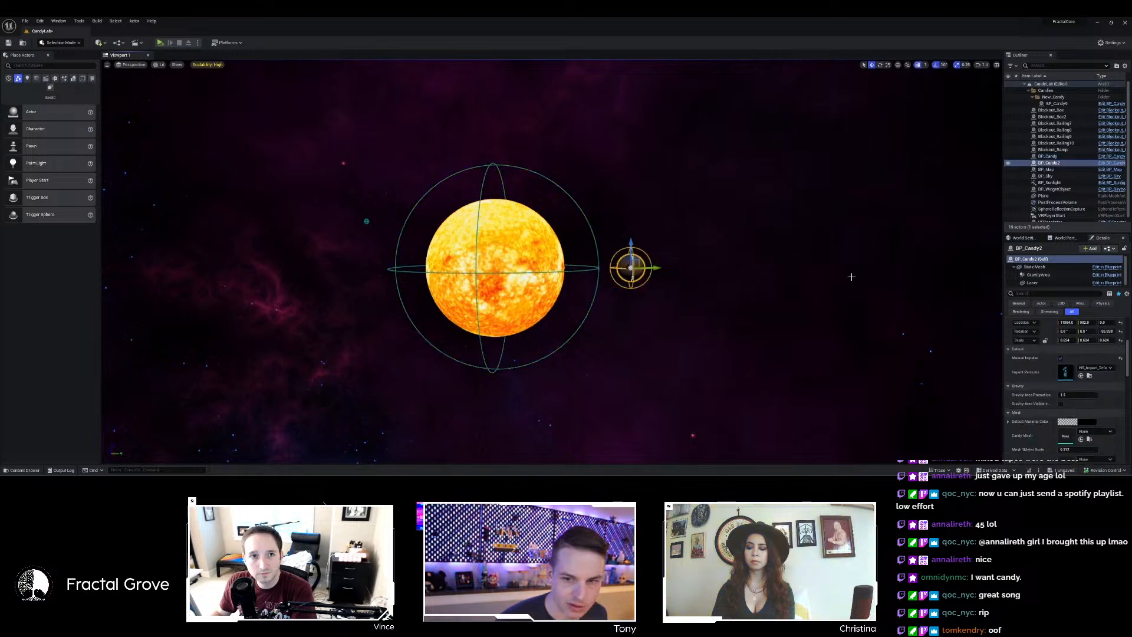
scroll(1101, 435, down, 2)
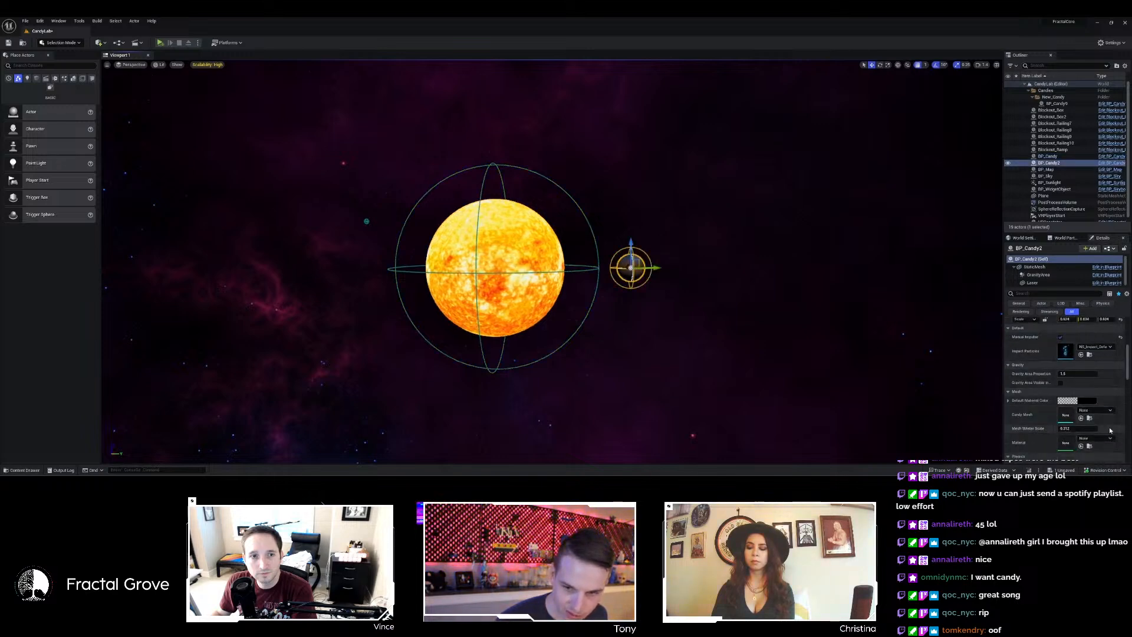
click(1096, 406)
text(ar)
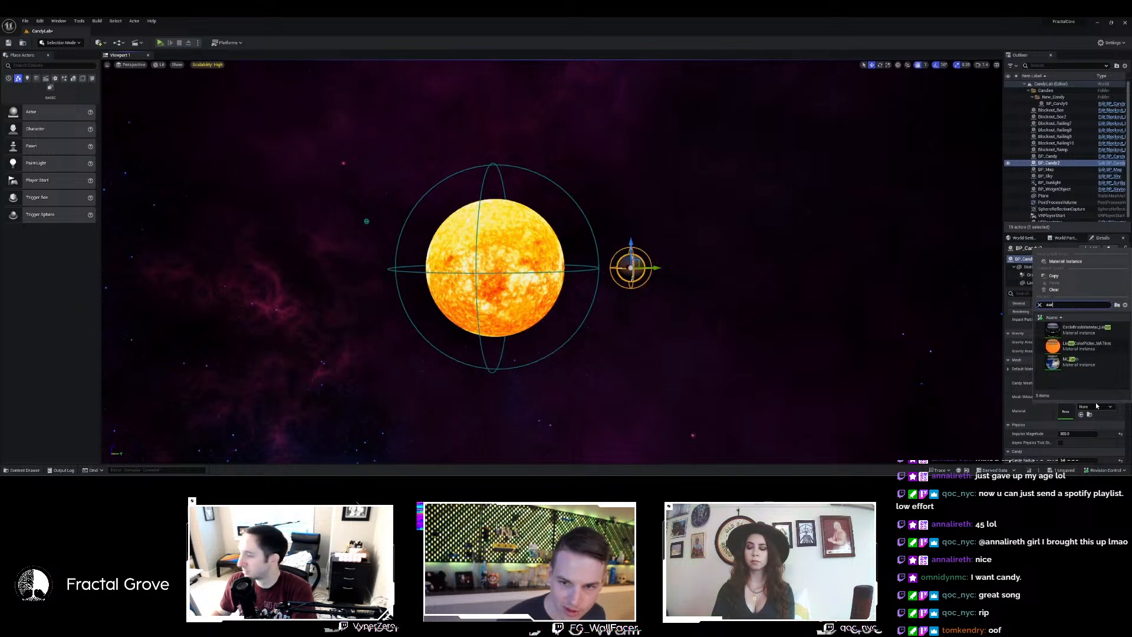
click(1086, 362)
scroll(559, 246, up, 5)
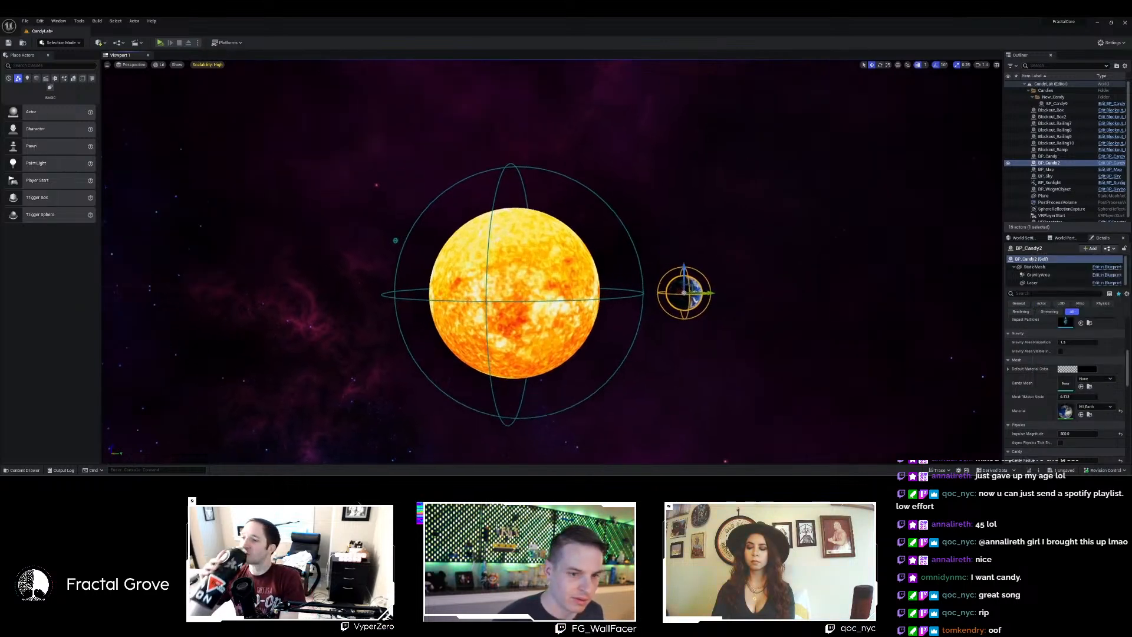
scroll(718, 337, up, 2)
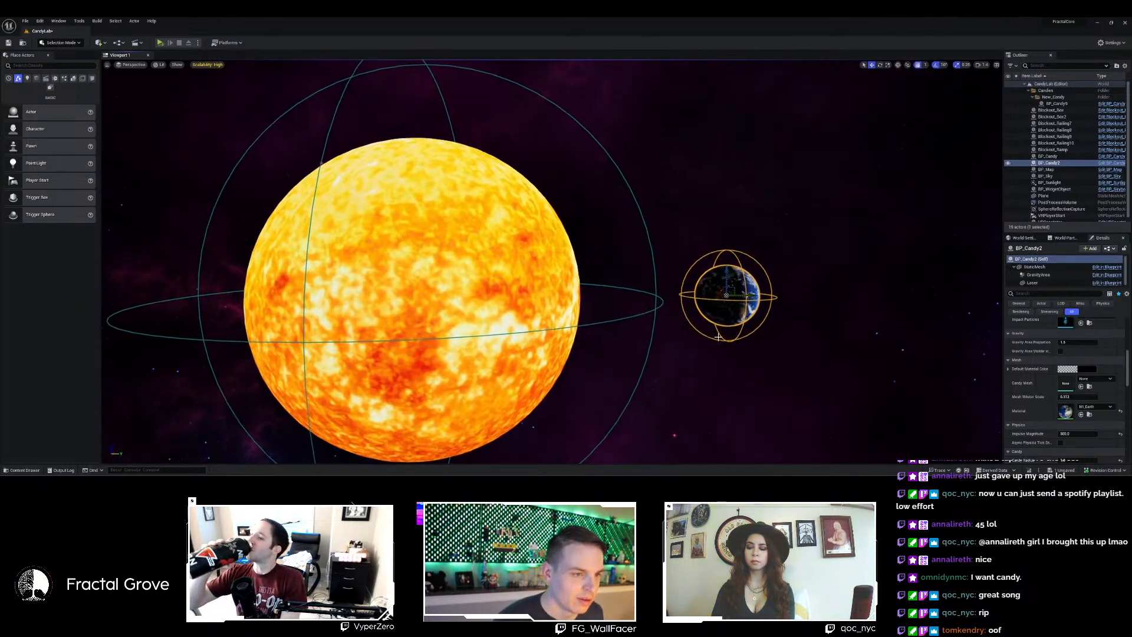
Start simulating CandyLab, watch the sun clip in an enlarged, repositioned Media Player window and close the player.
click(159, 43)
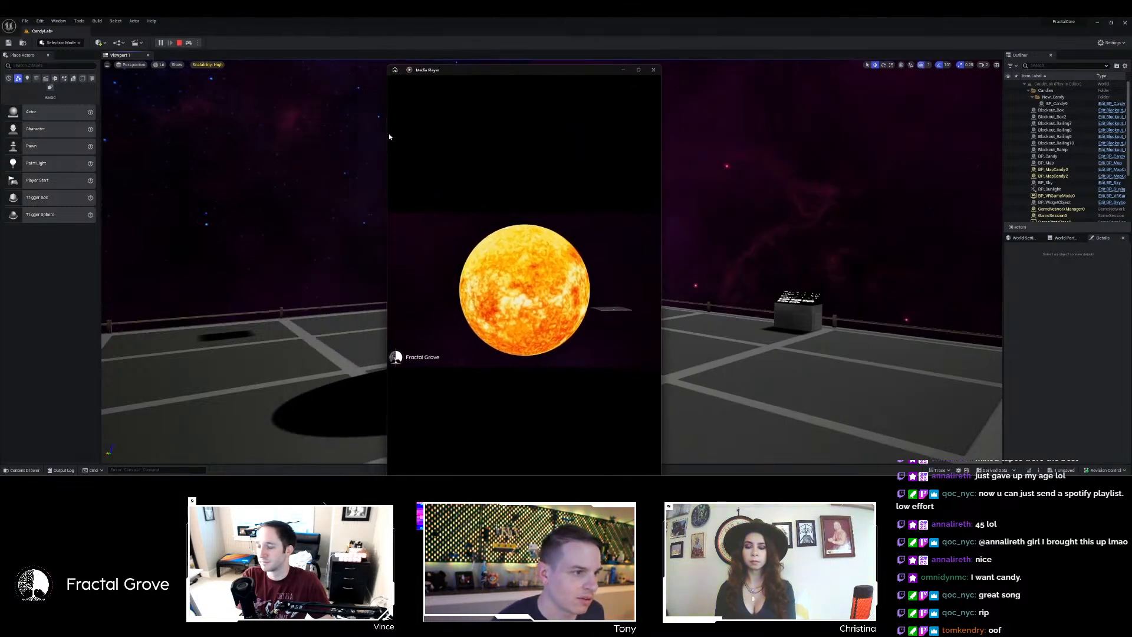
drag(385, 135, 76, 115)
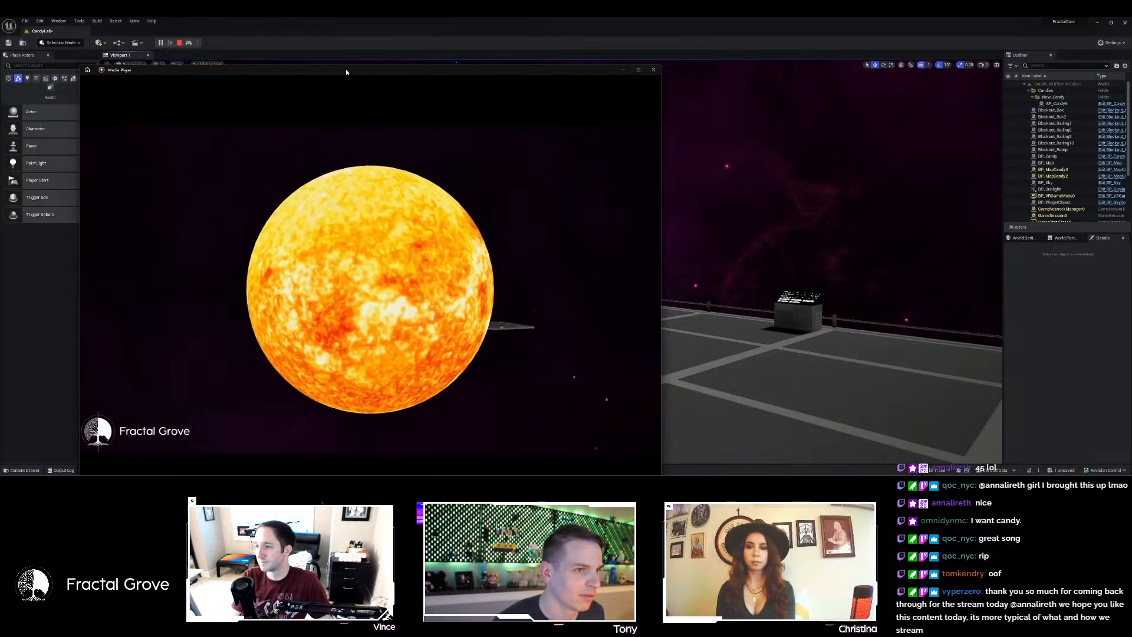
drag(339, 69, 472, 56)
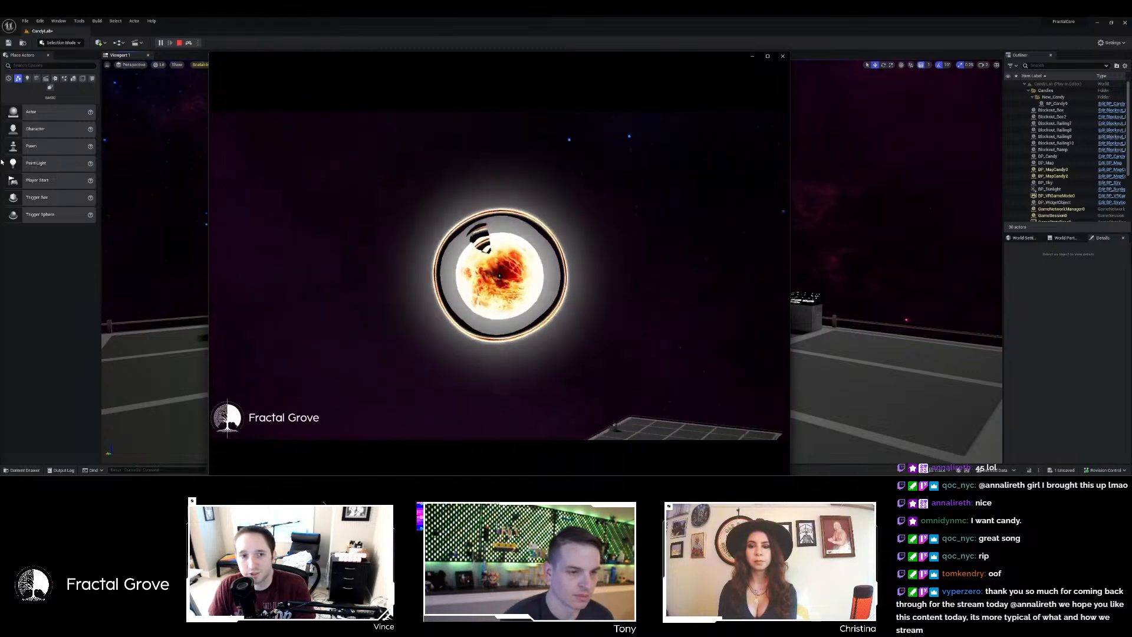
mouse_move(770, 83)
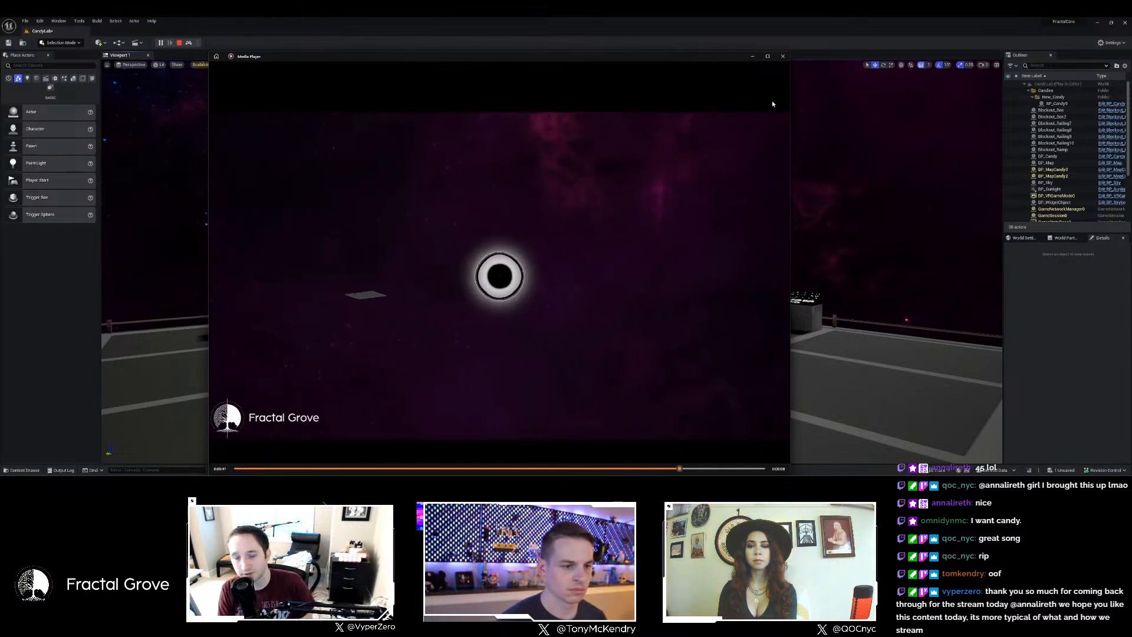
click(782, 56)
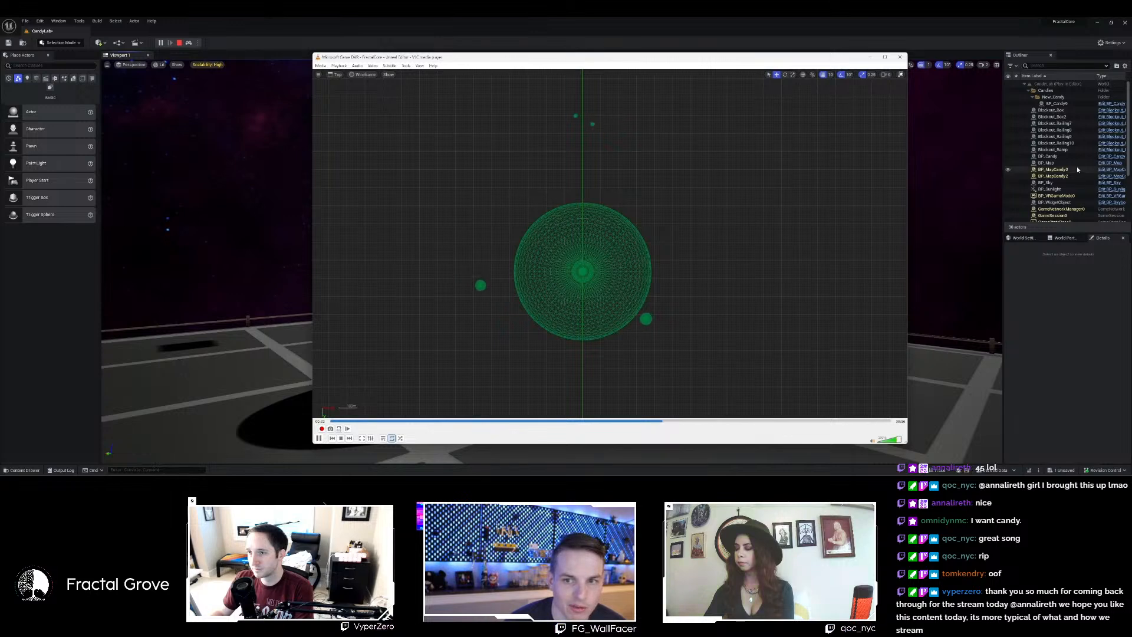
Select BP_Candy in the running level, review its candy, mesh, physics and spline properties, and end the simulation.
click(1063, 157)
scroll(1092, 344, down, 4)
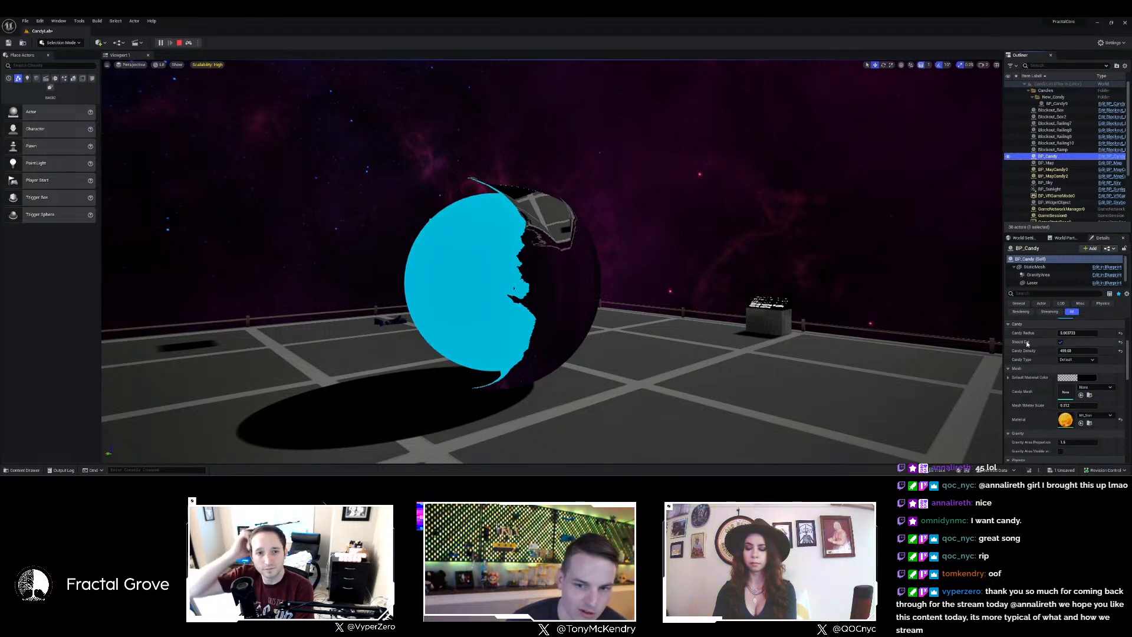
click(1069, 351)
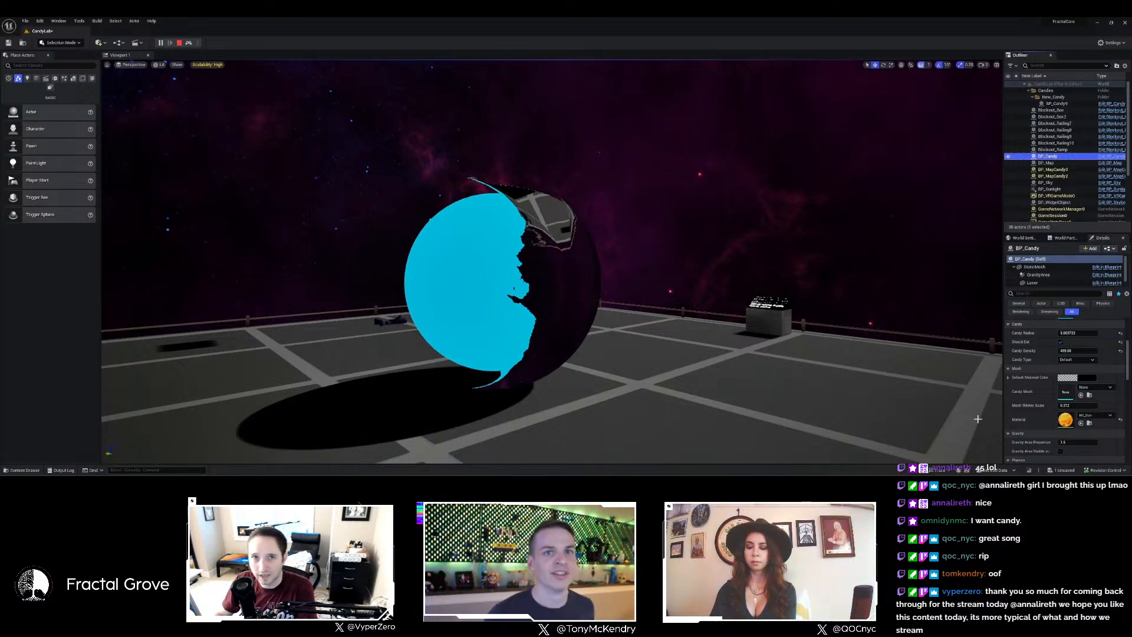
scroll(1081, 399, down, 3)
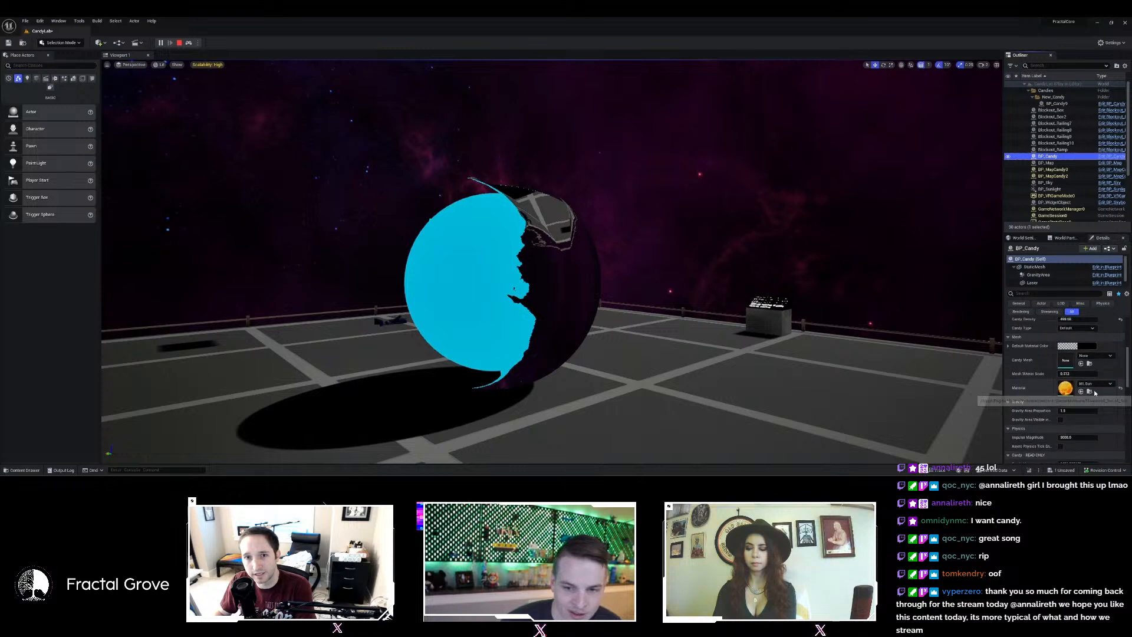
scroll(1114, 415, down, 3)
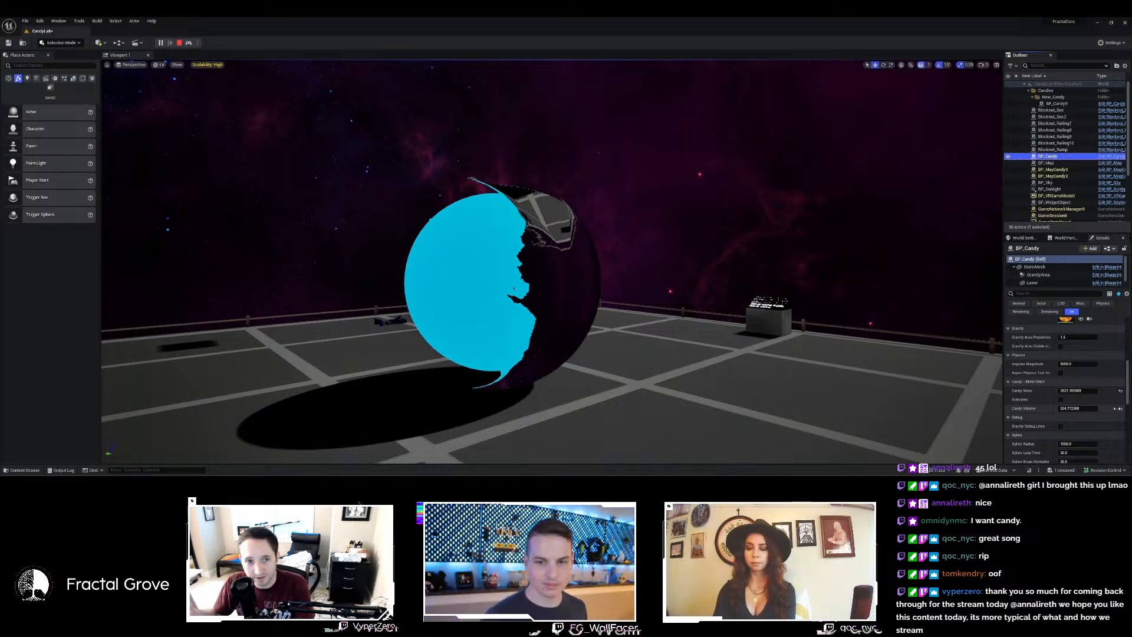
scroll(1099, 419, down, 2)
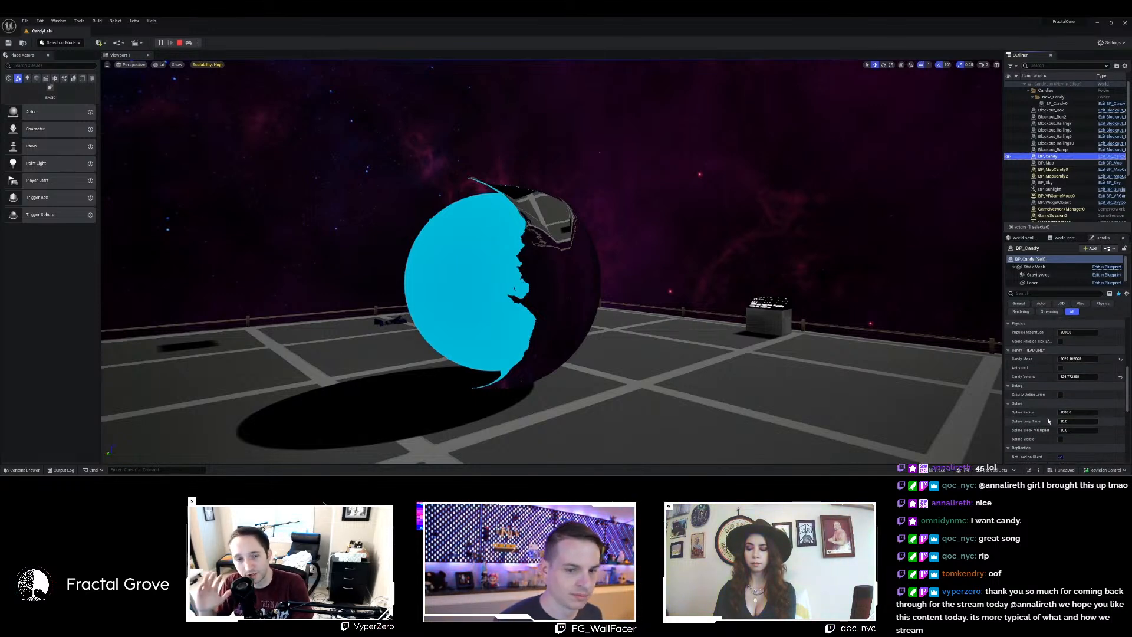
click(180, 42)
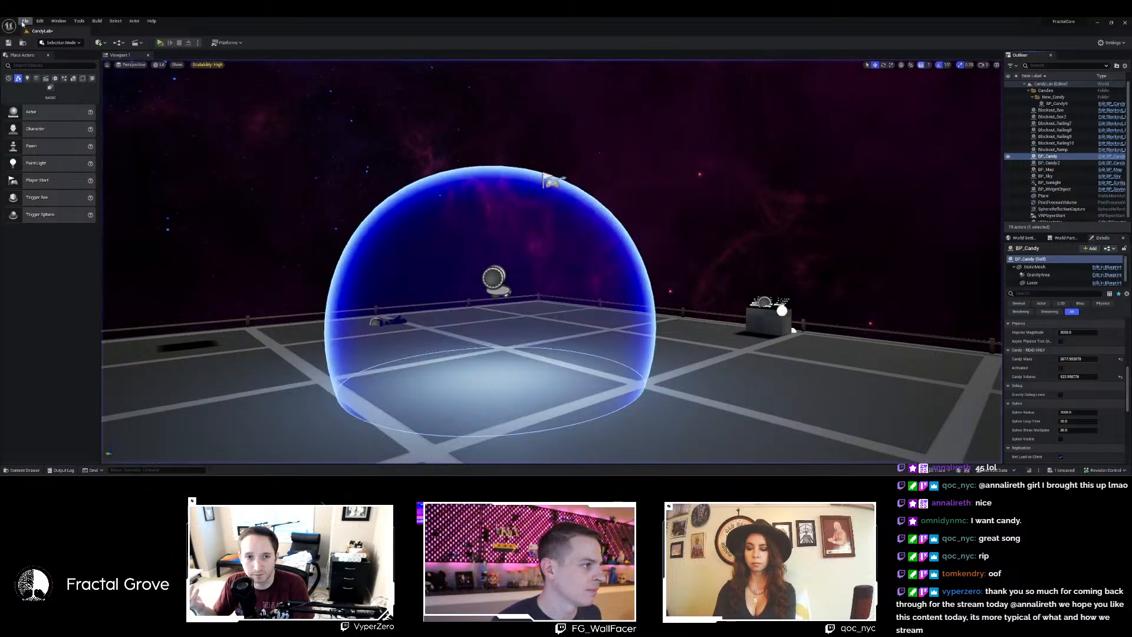
Open the recent level PorchWorm without saving CandyLab and frame its row of red candy spheres with their gravity rings.
click(25, 20)
mouse_move(56, 60)
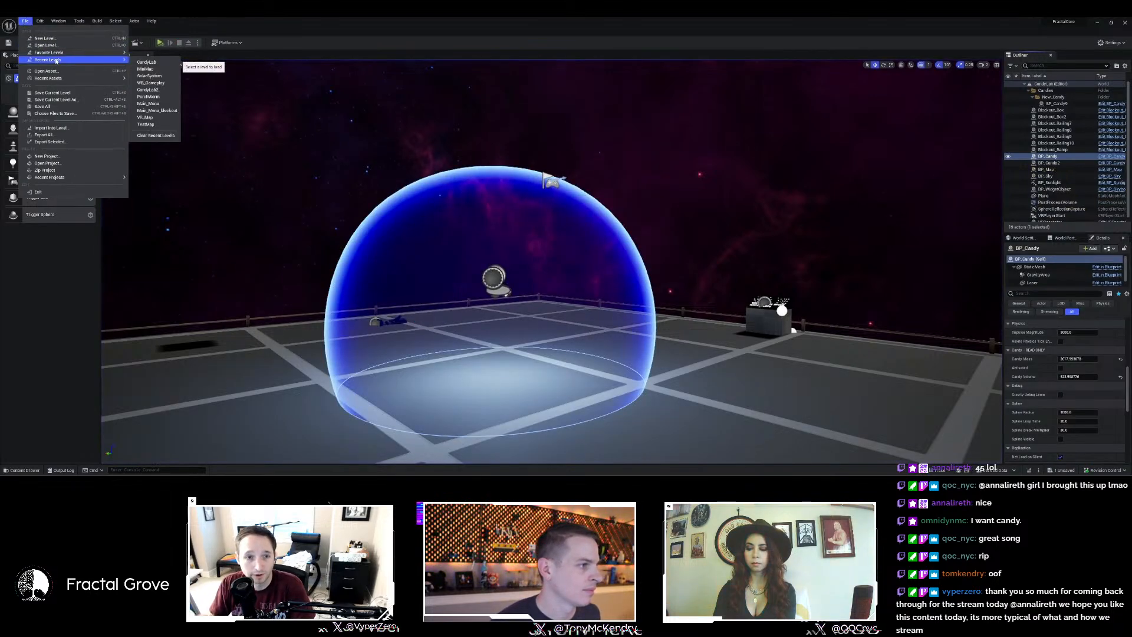
click(162, 103)
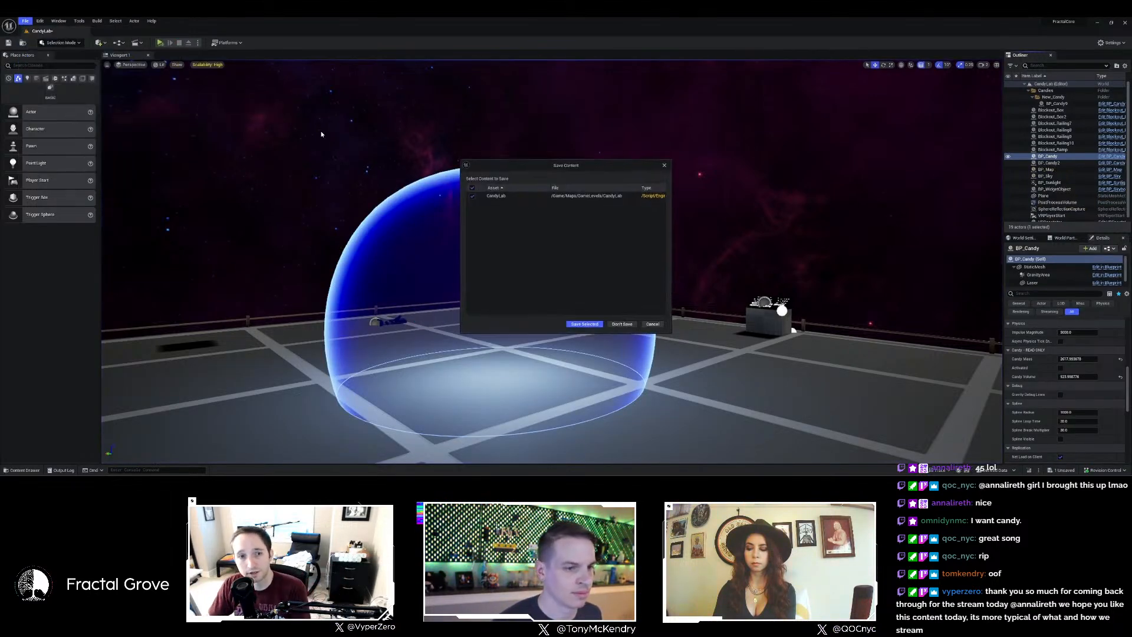
click(649, 325)
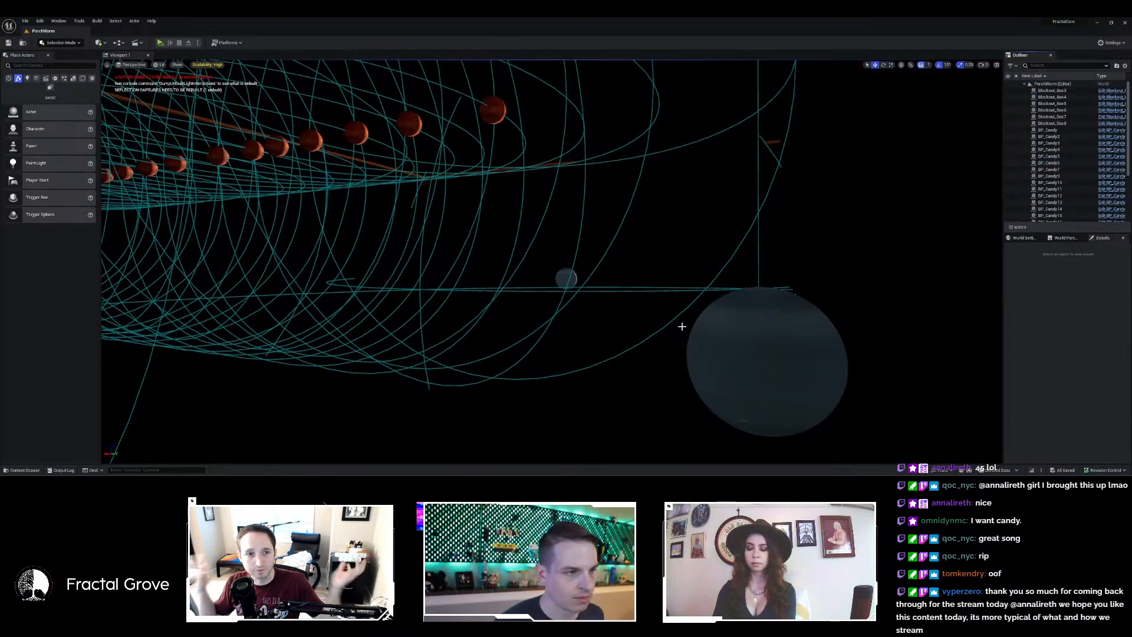
right_drag(552, 262, 498, 260)
scroll(643, 256, up, 5)
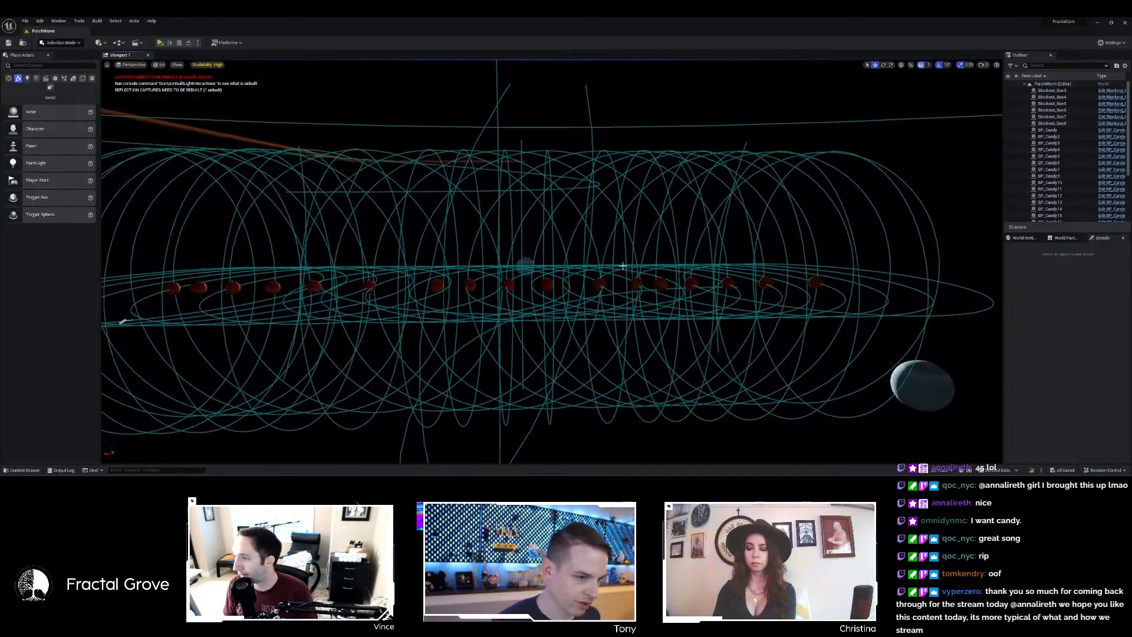
right_drag(642, 257, 681, 209)
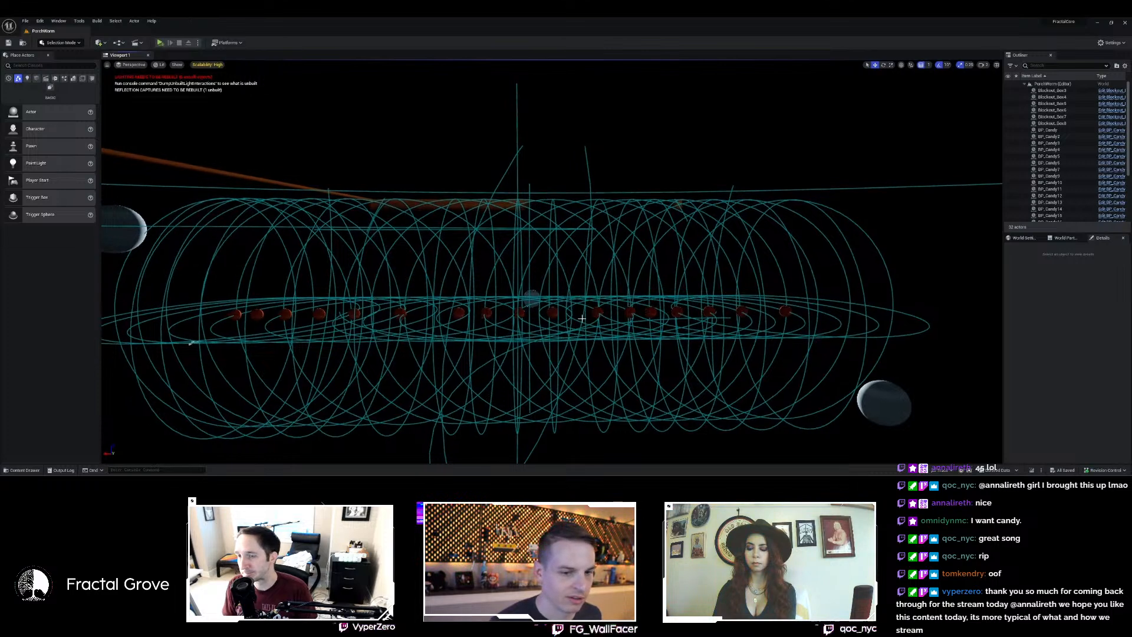
Select the red candy sphere at the far end of the row, try its Gravity Debug Lines option and review its remaining properties.
click(888, 337)
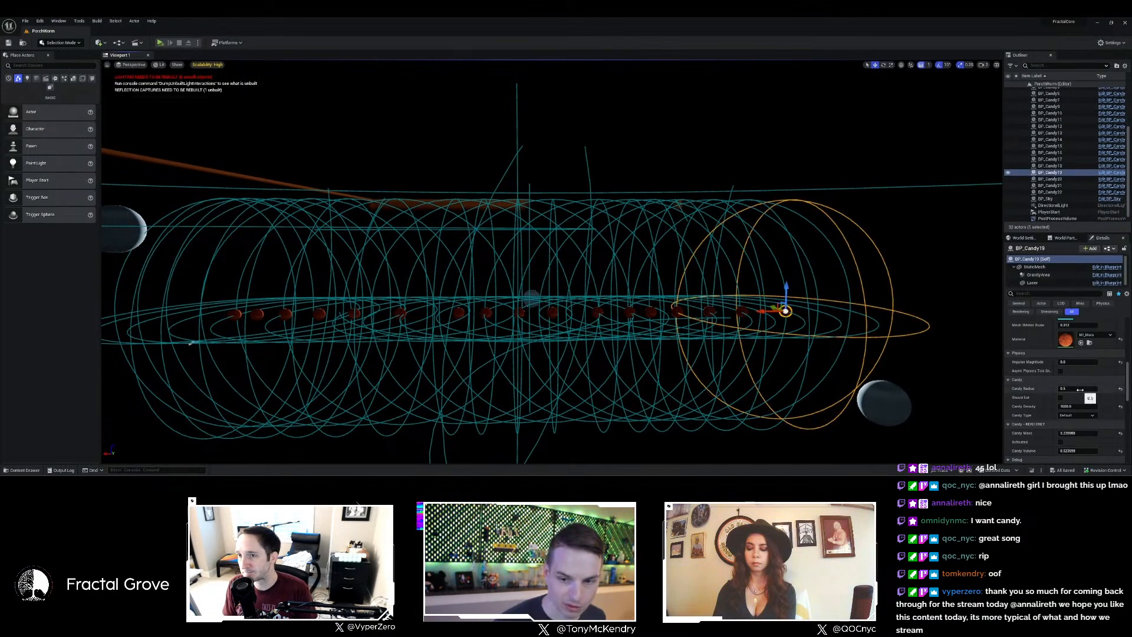
scroll(1093, 410, down, 3)
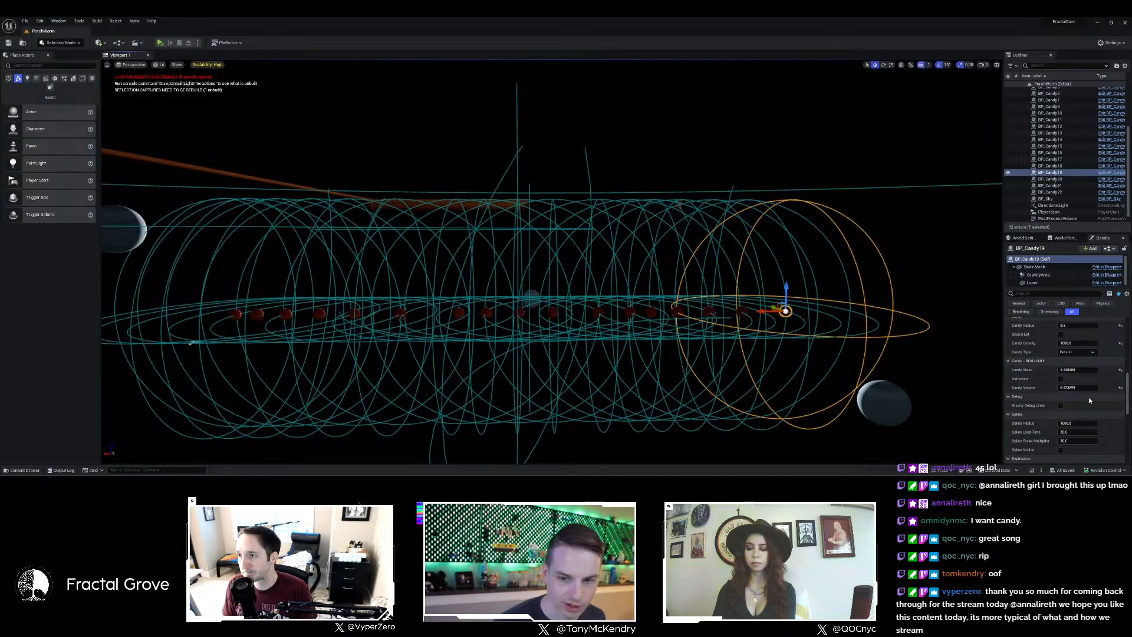
scroll(1089, 422, down, 3)
scroll(1088, 412, up, 5)
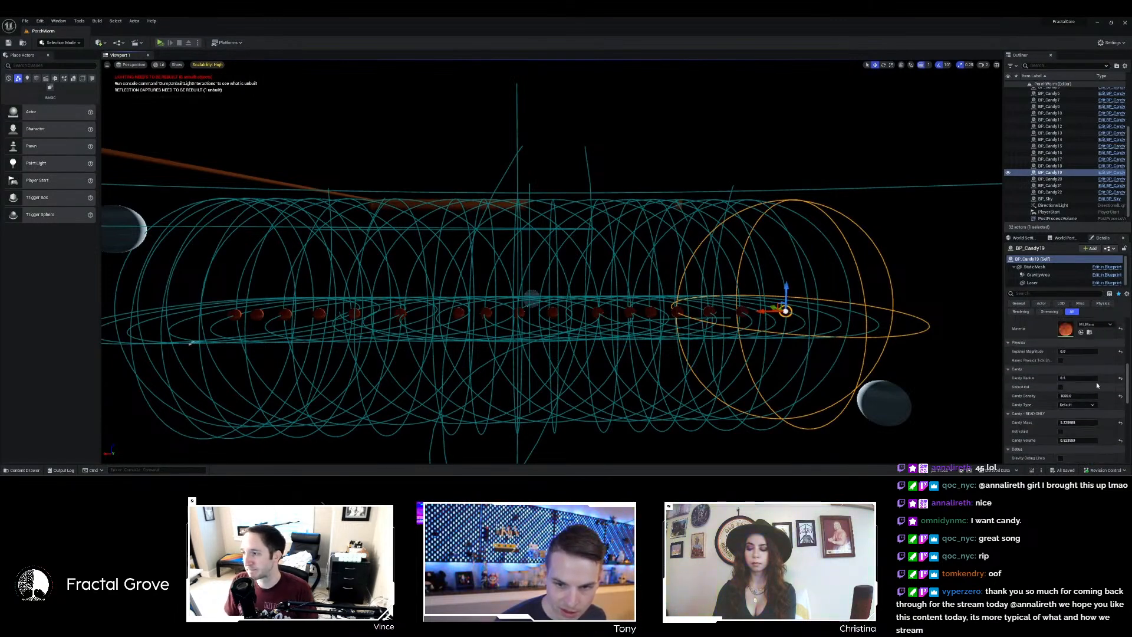
scroll(1114, 383, down, 2)
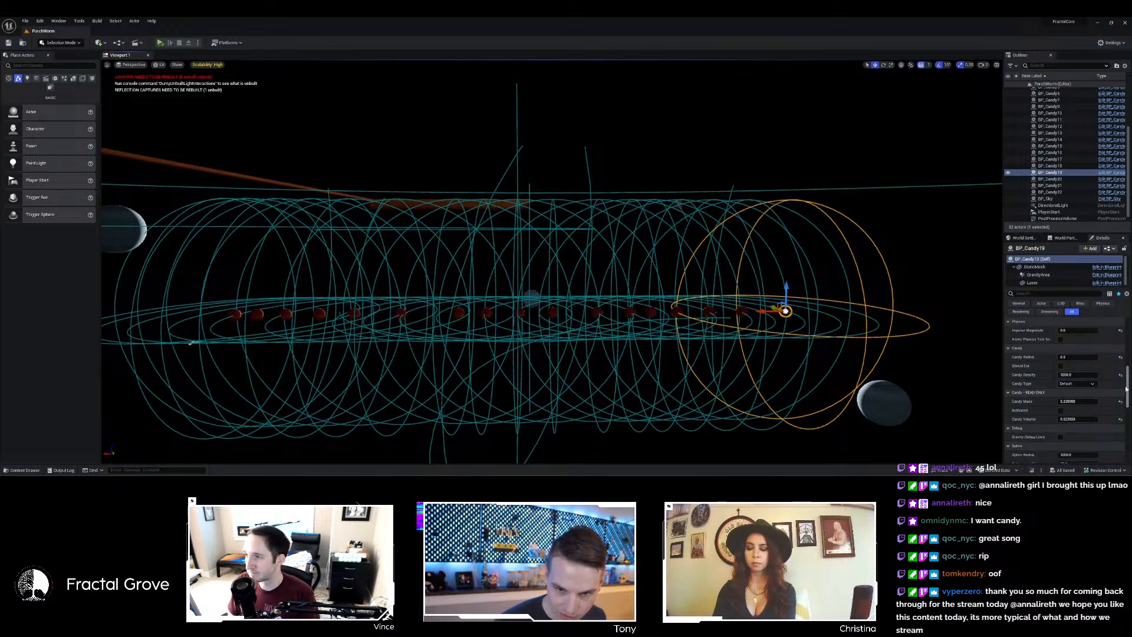
scroll(1106, 387, down, 2)
scroll(1103, 388, down, 1)
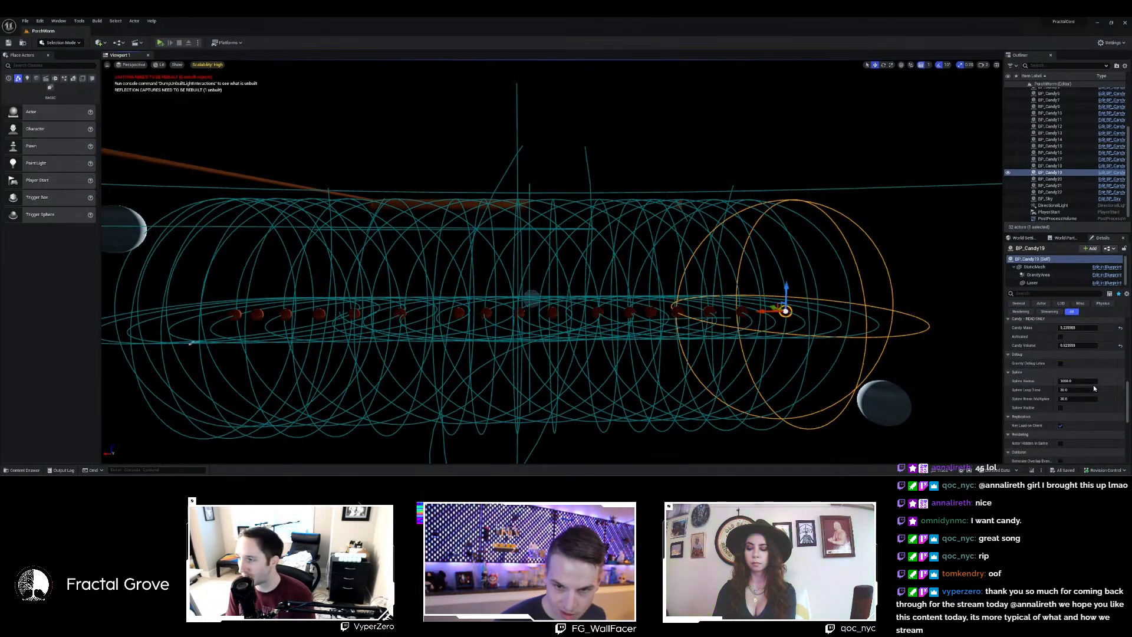
click(1061, 363)
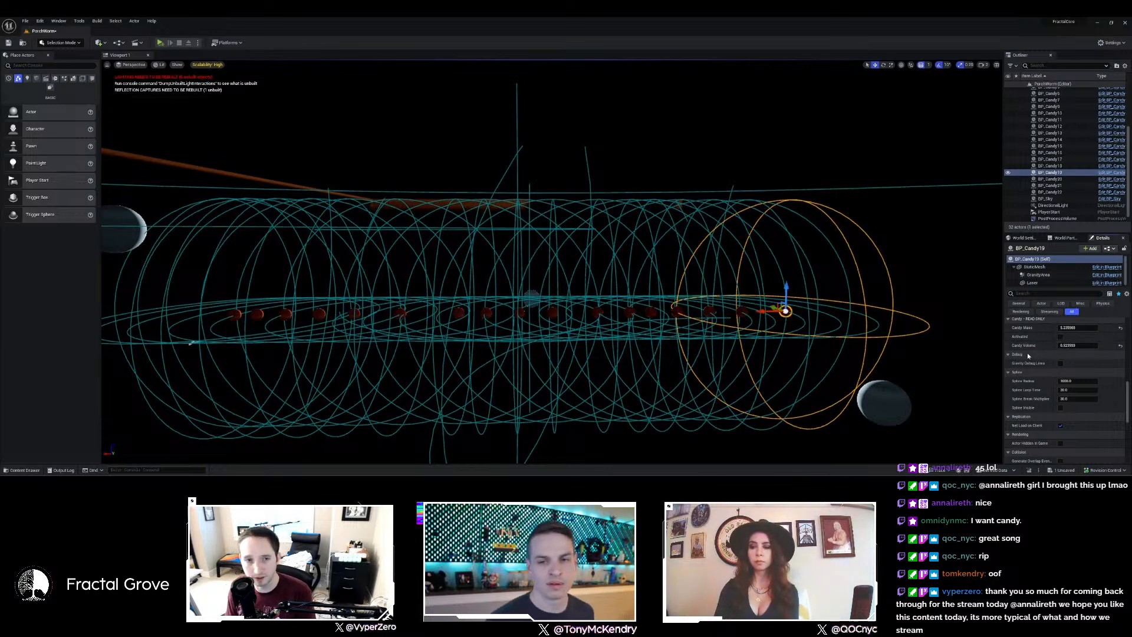
scroll(1061, 346, down, 5)
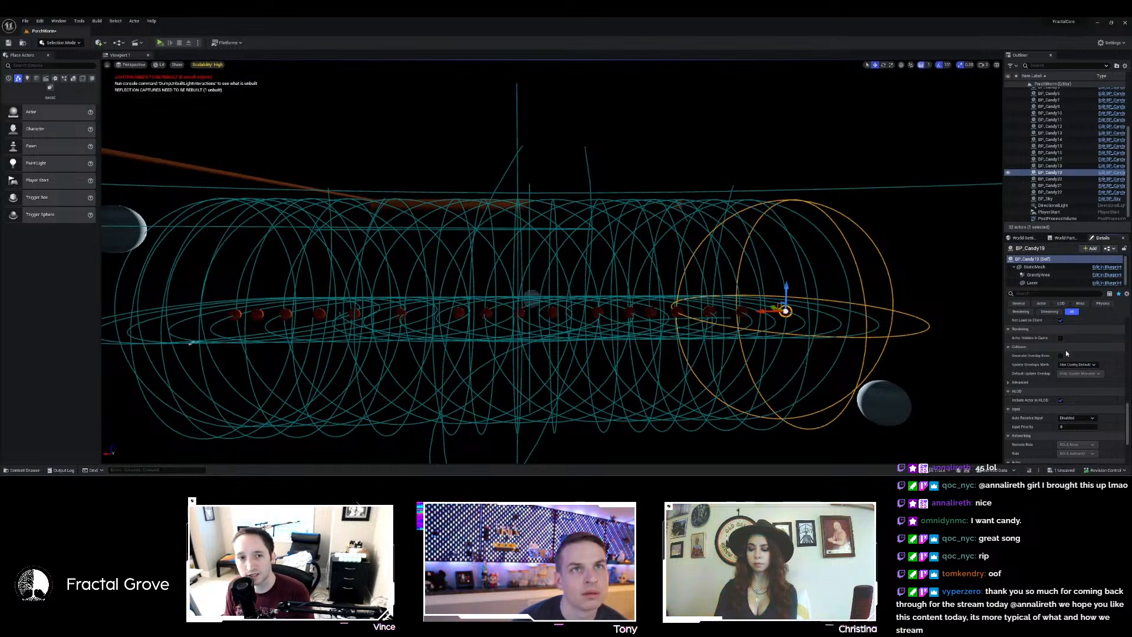
Slightly lower the Gravity Area Proportion of the selected red candy sphere and inspect its gravity rings up close.
scroll(1090, 357, down, 2)
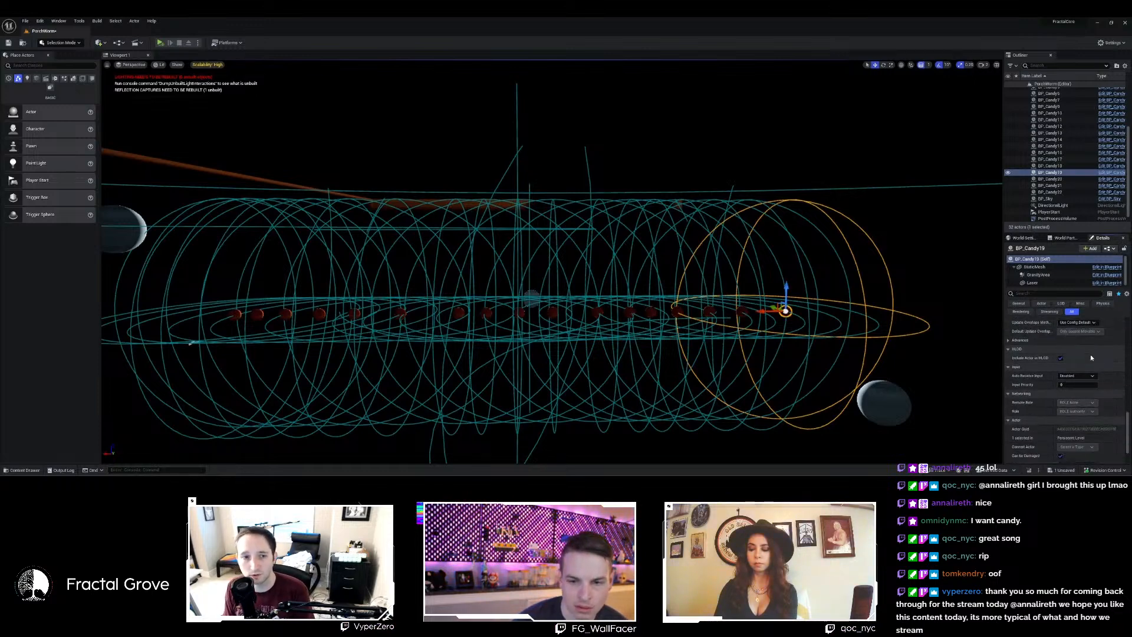
scroll(1101, 357, up, 2)
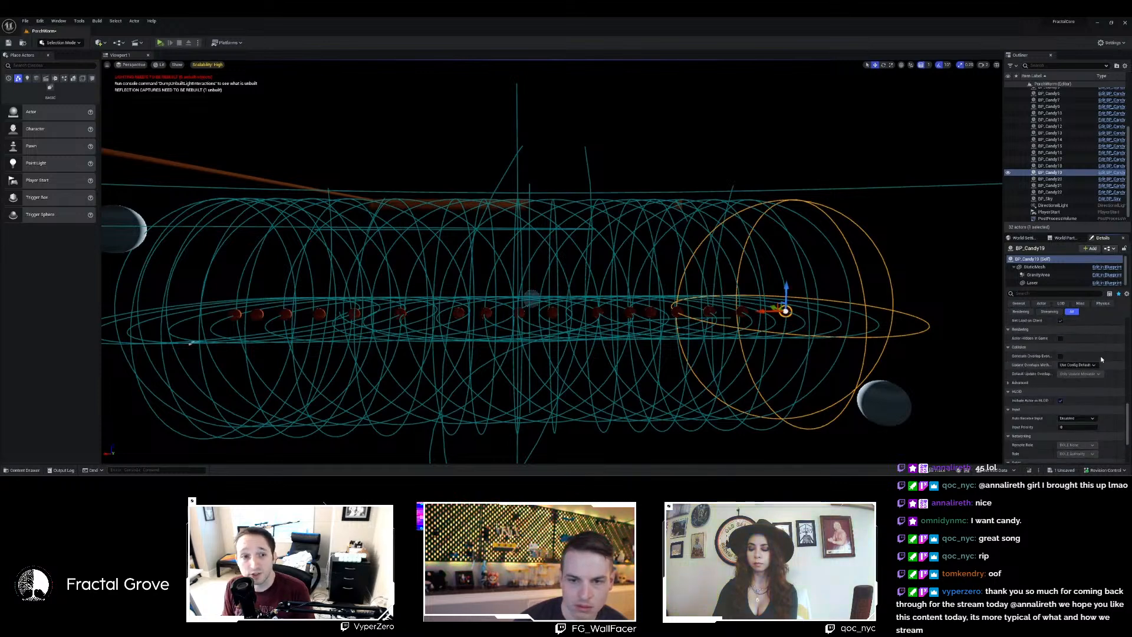
scroll(1104, 386, up, 6)
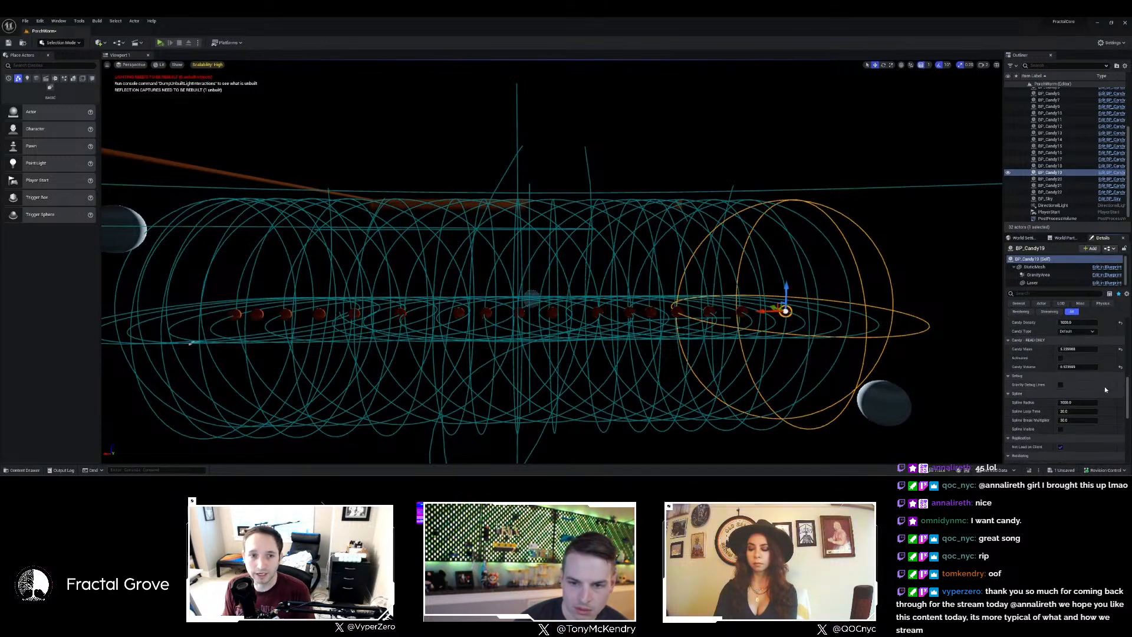
scroll(1104, 387, up, 2)
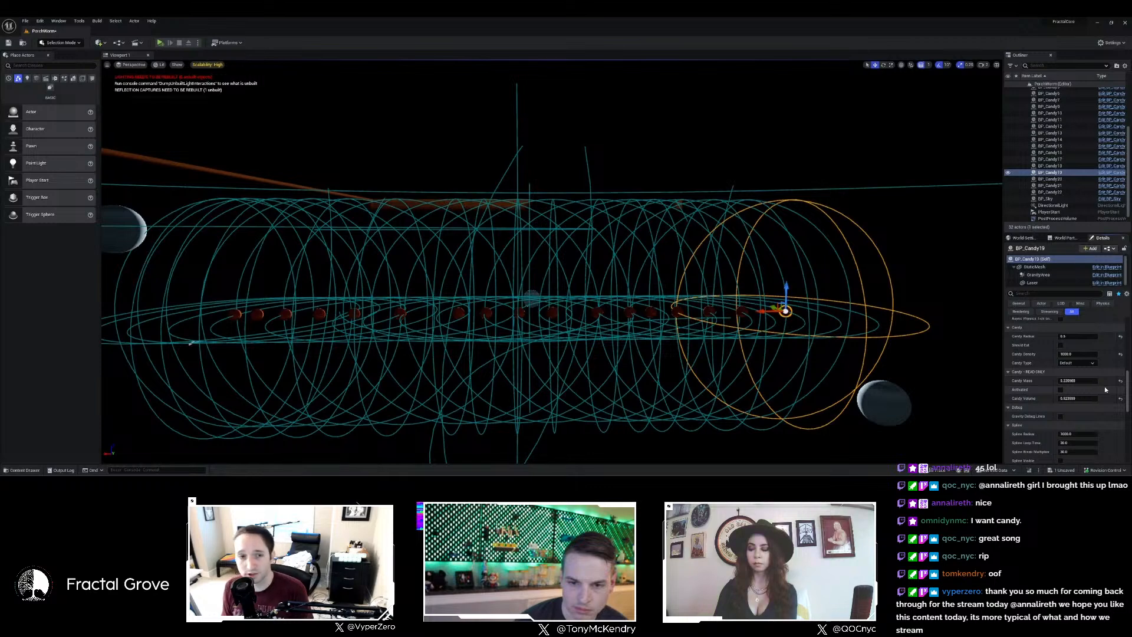
scroll(1105, 389, up, 2)
scroll(1106, 389, up, 5)
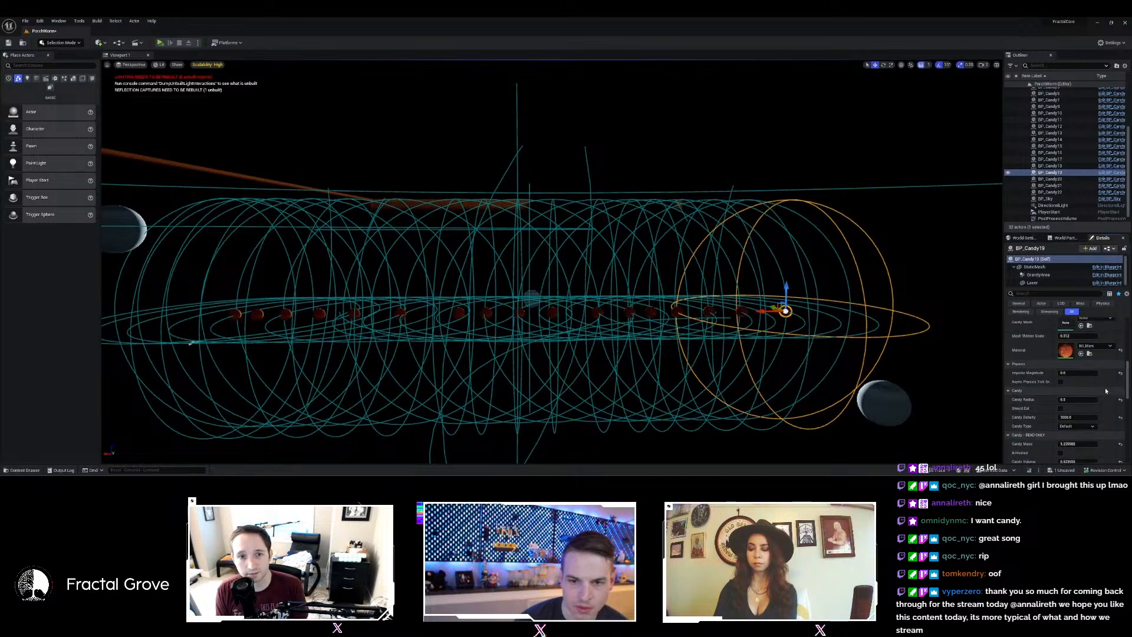
scroll(1108, 356, up, 2)
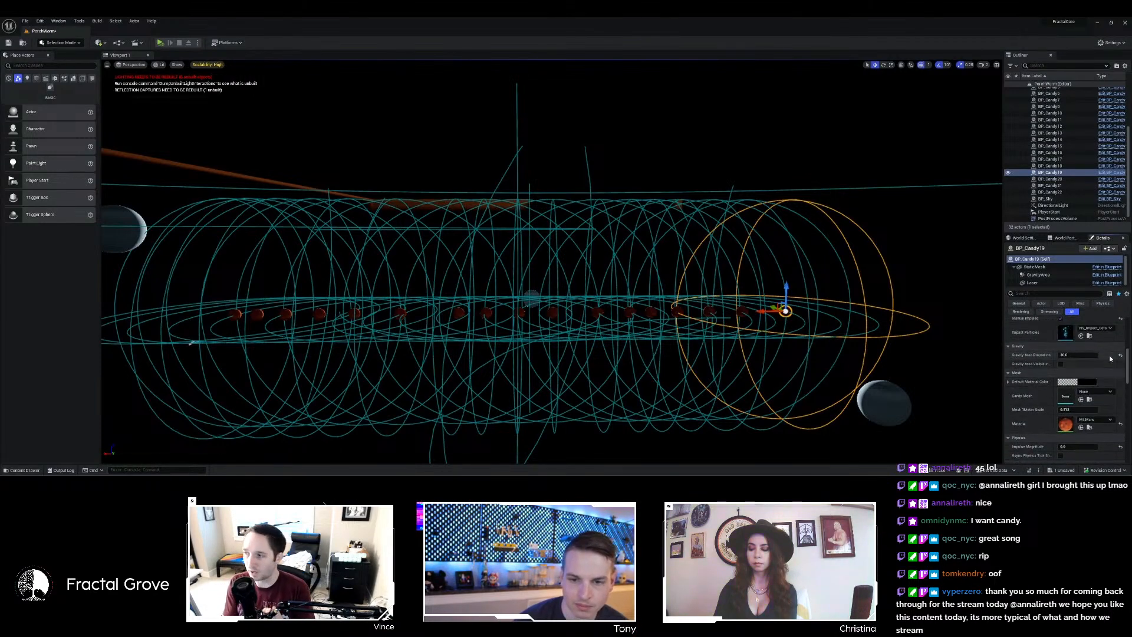
mouse_move(1073, 355)
mouse_down()
mouse_move(1045, 355)
mouse_move(1060, 355)
mouse_up()
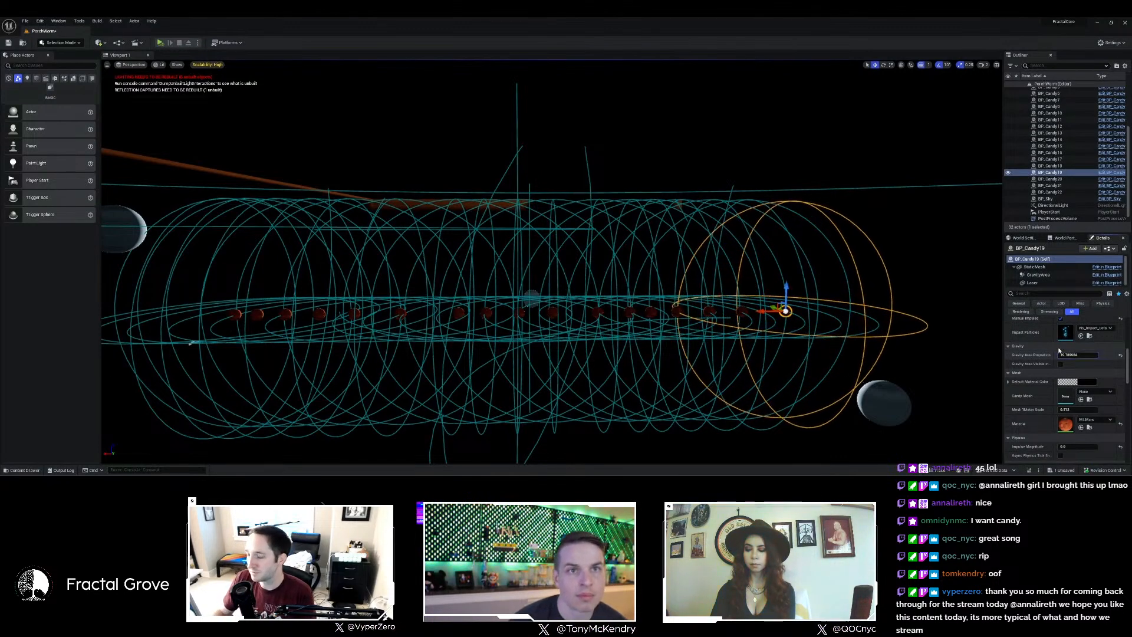
right_drag(829, 285, 829, 285)
drag(1077, 354, 1077, 354)
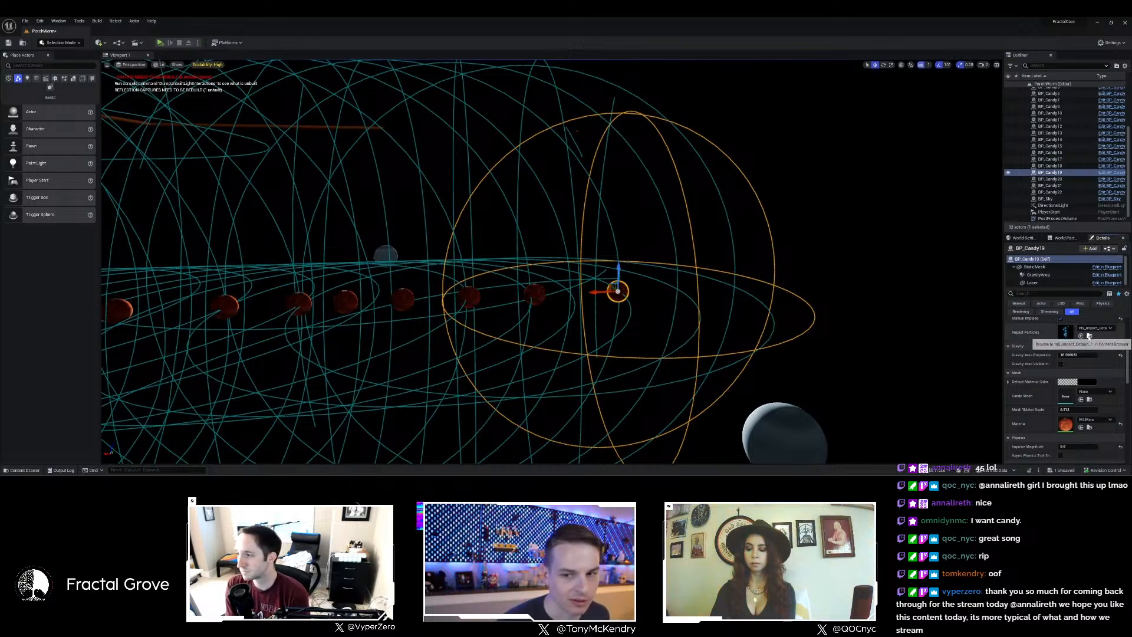
Review the selected candy's transform values and try its Manual Impulse option.
scroll(1088, 335, up, 4)
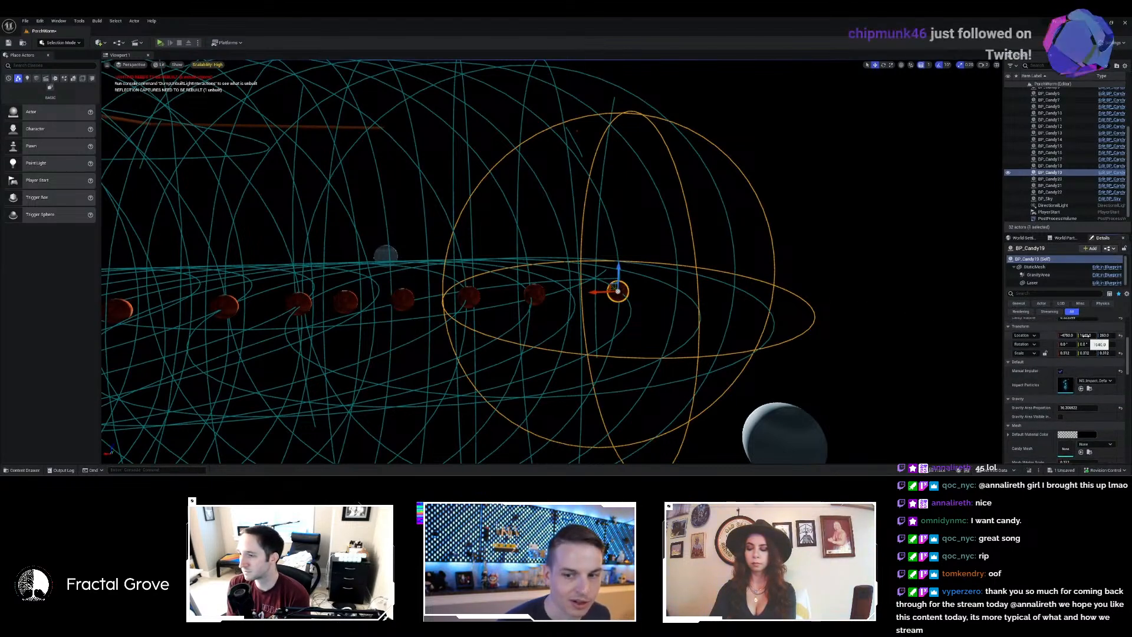
scroll(1067, 351, down, 1)
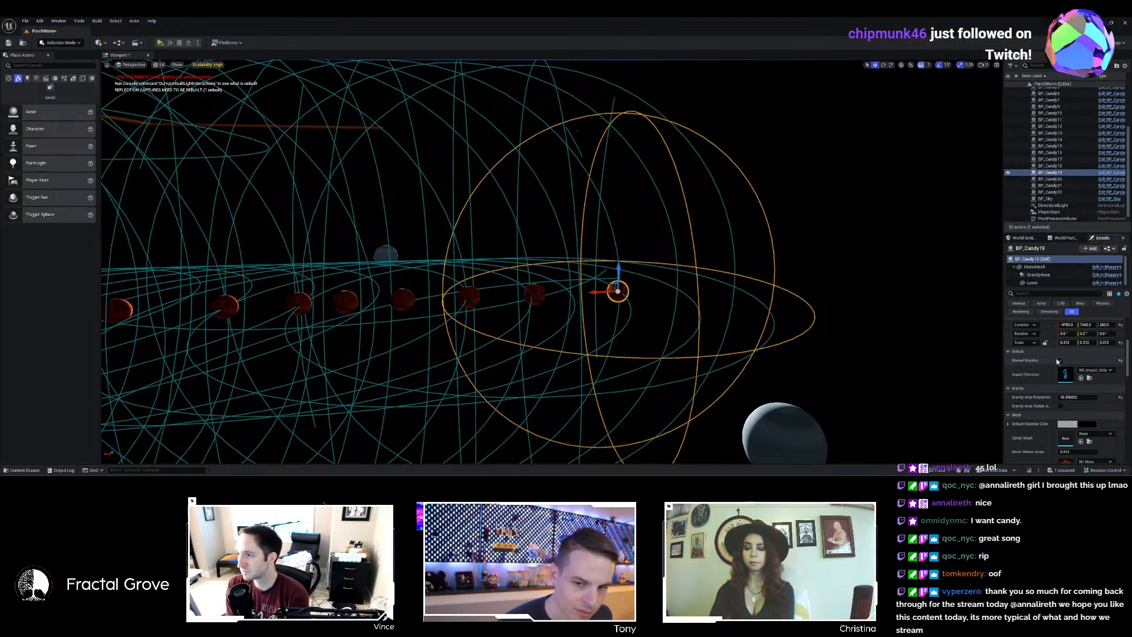
click(1060, 361)
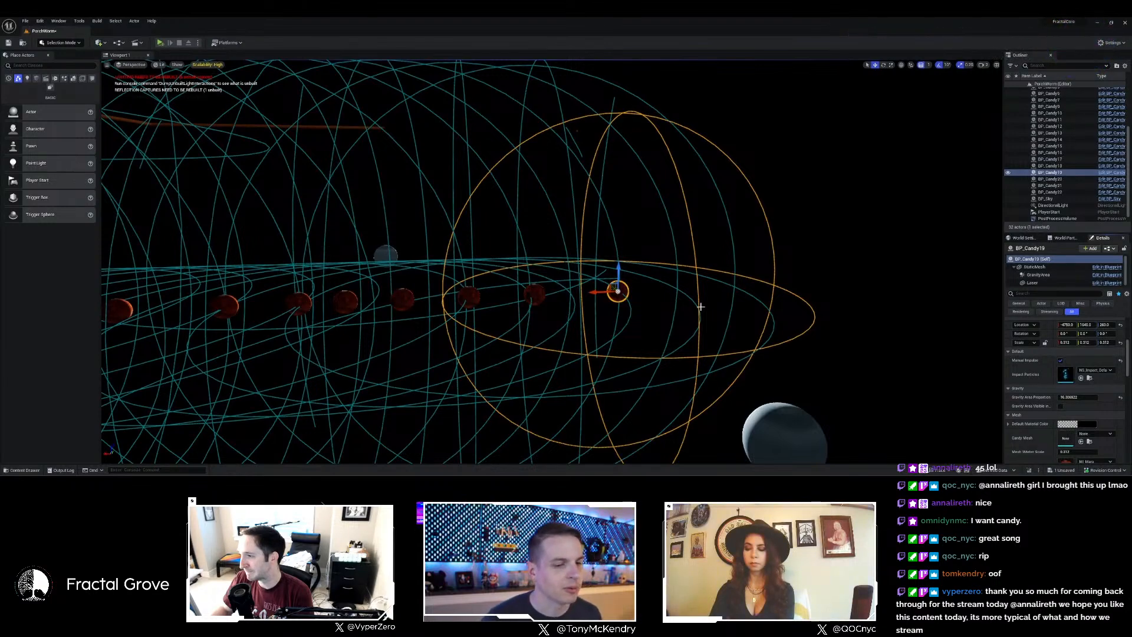
Frame the whole candy row with both planets, simulate PorchWorm to watch the candies get pulled in, and stop the simulation.
key(s)
right_drag(620, 227, 518, 224)
right_drag(325, 157, 325, 155)
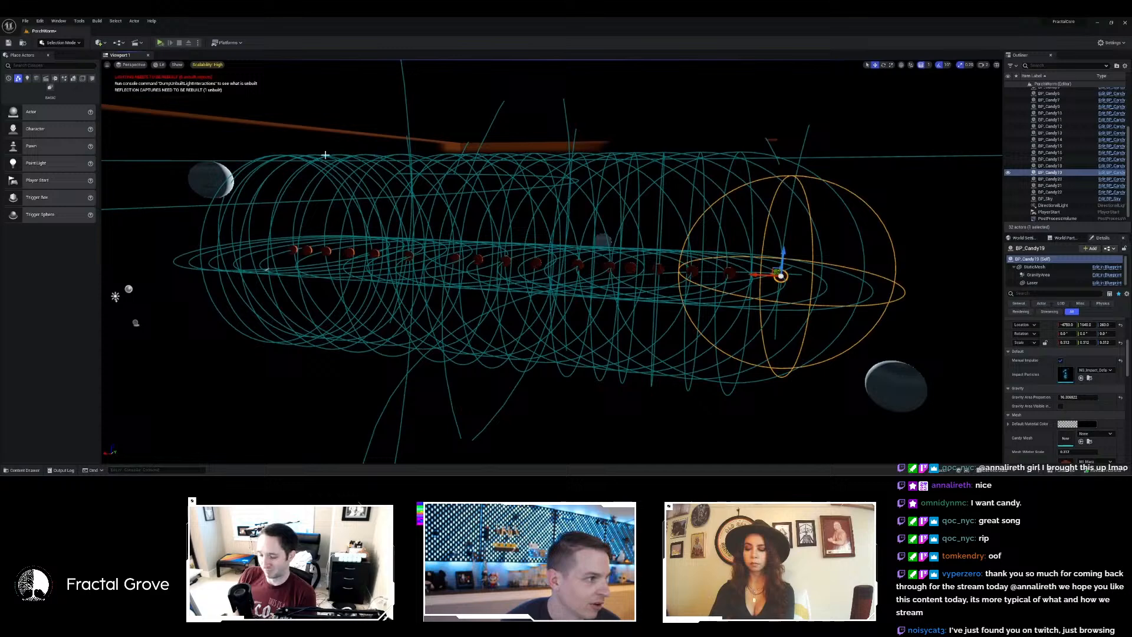
click(160, 43)
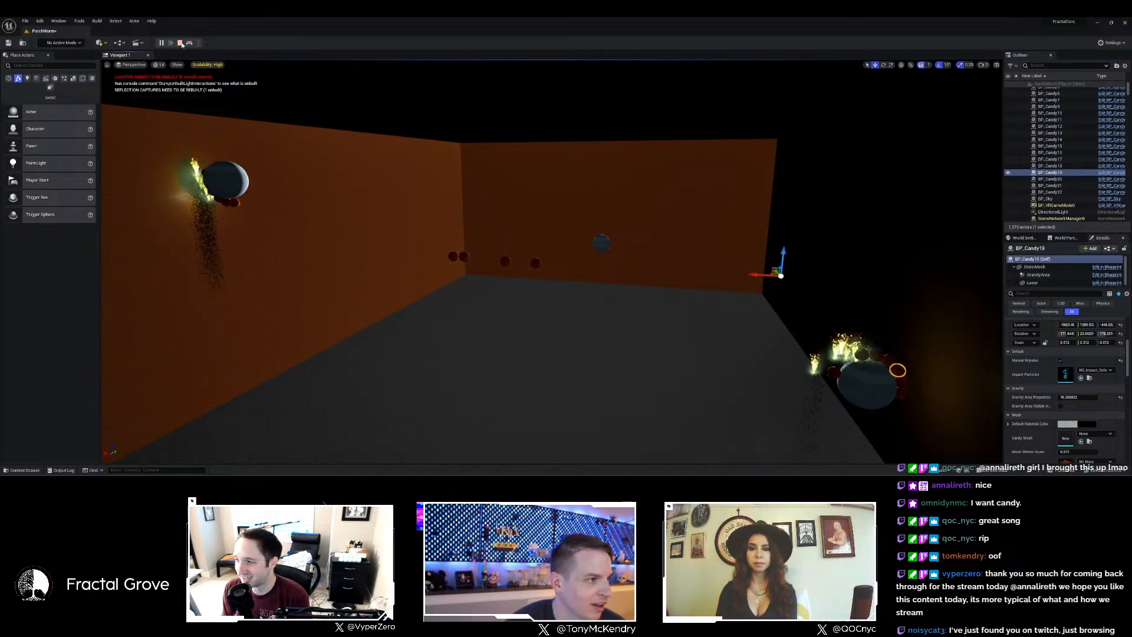
click(180, 42)
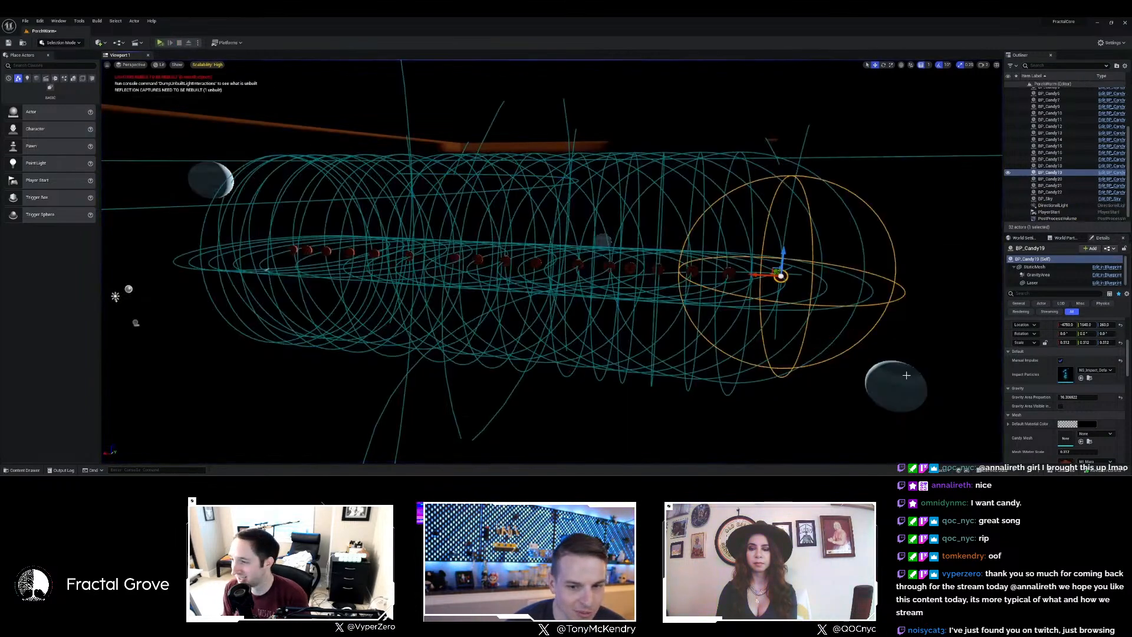
Select the large planet just beyond the far end of the candy row and review its gravity, mesh and physics properties.
click(906, 375)
scroll(1097, 408, down, 1)
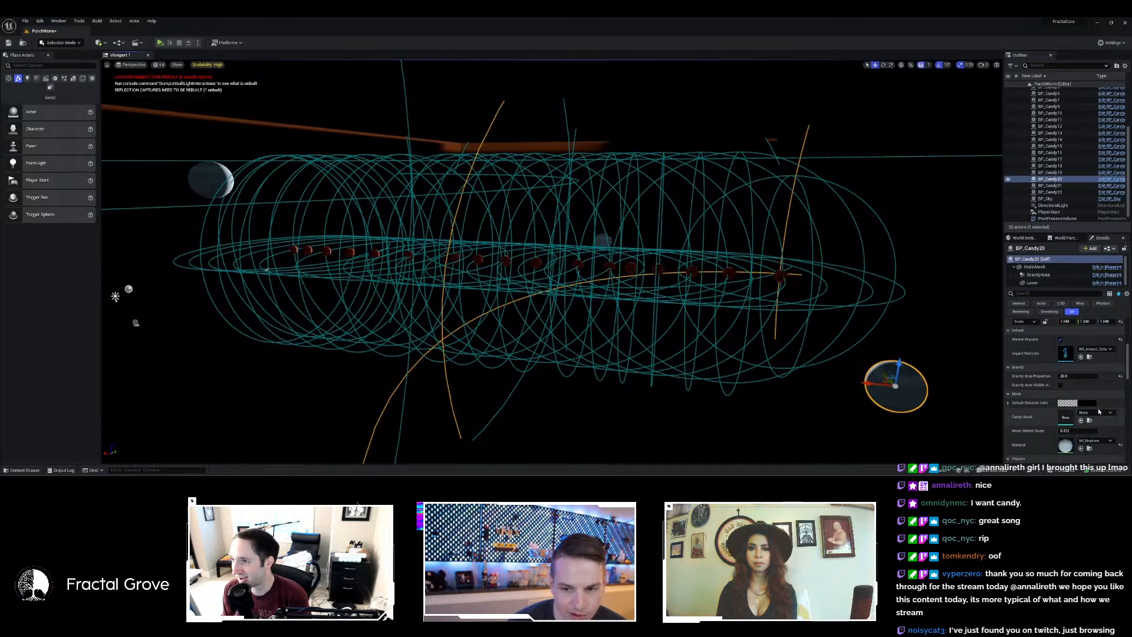
scroll(1099, 412, down, 3)
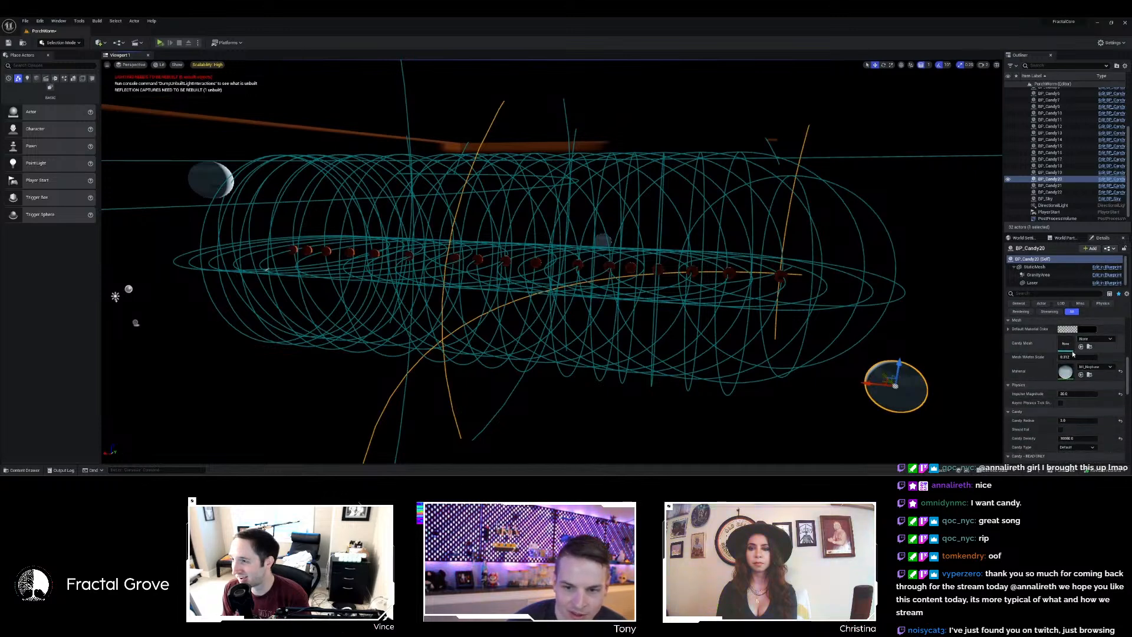
scroll(1097, 355, up, 2)
scroll(1097, 355, up, 1)
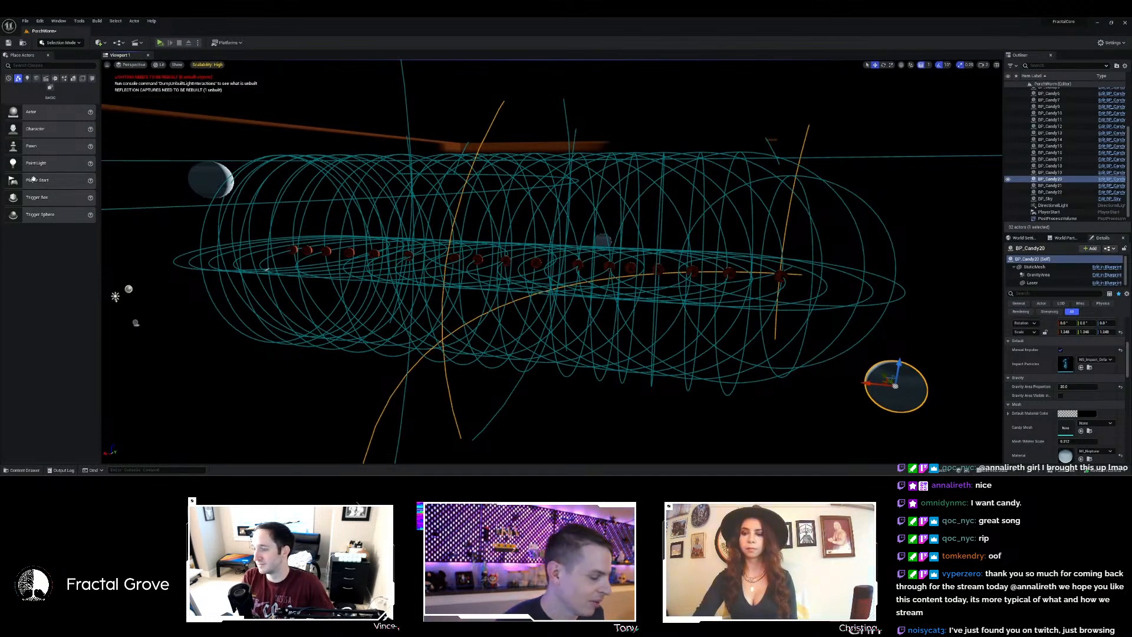
Open the BP_Candy blueprint from the Candy folder inside VR_Objects.
click(24, 470)
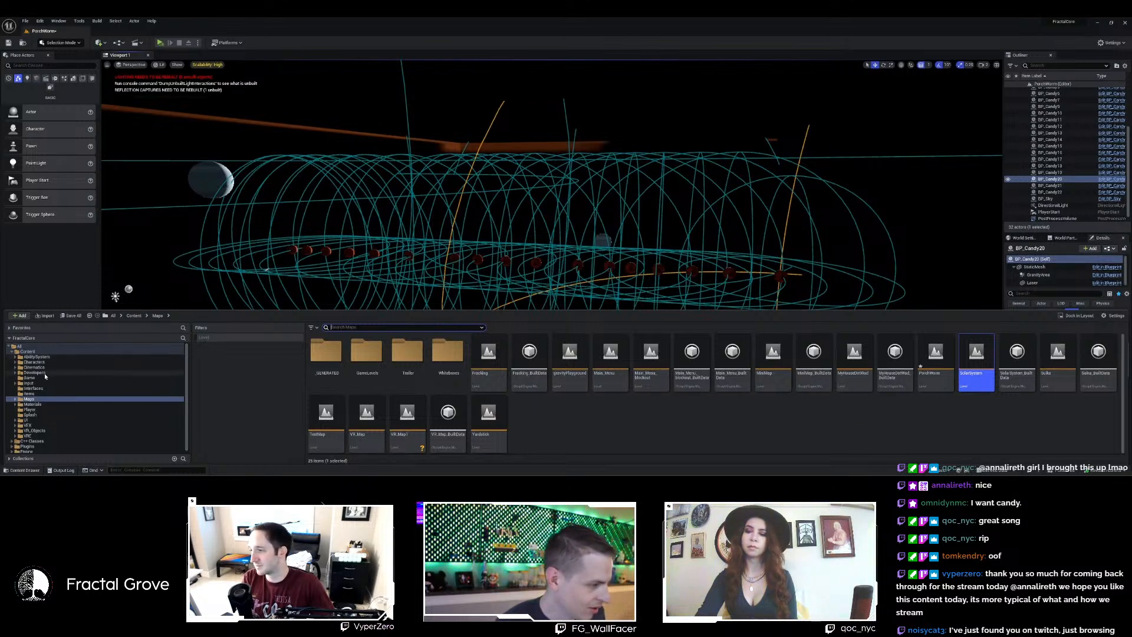
scroll(44, 407, down, 1)
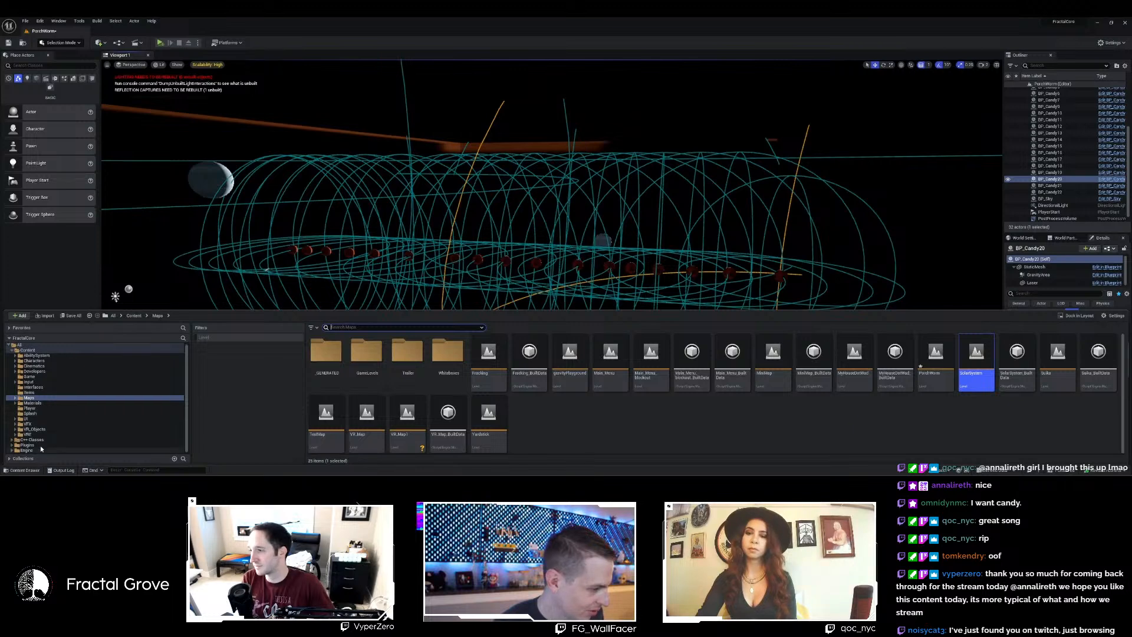
click(43, 429)
double_click(364, 352)
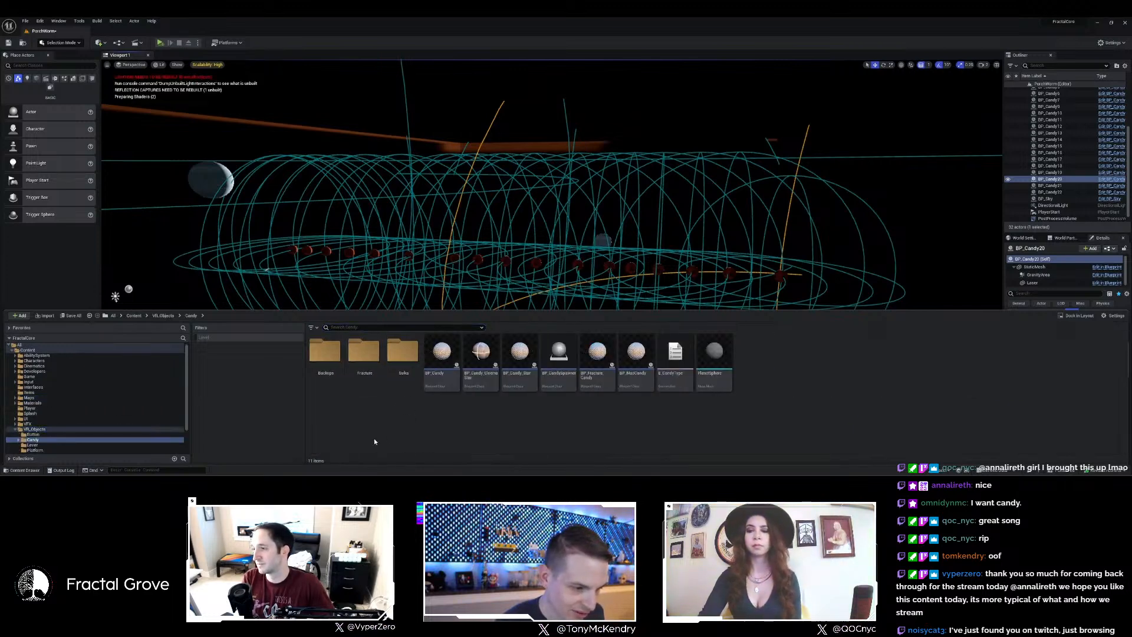
click(443, 353)
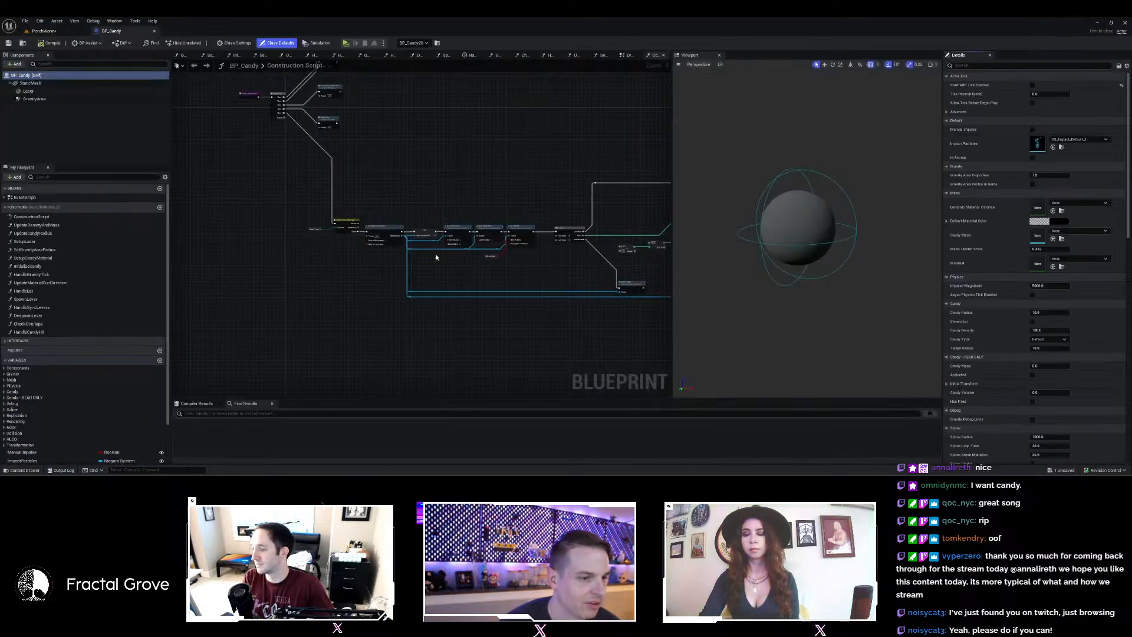
Open BP_Candy's HandleGravityTick function and follow its nodes from the overlap check through the For Each Loop.
right_drag(377, 162, 409, 270)
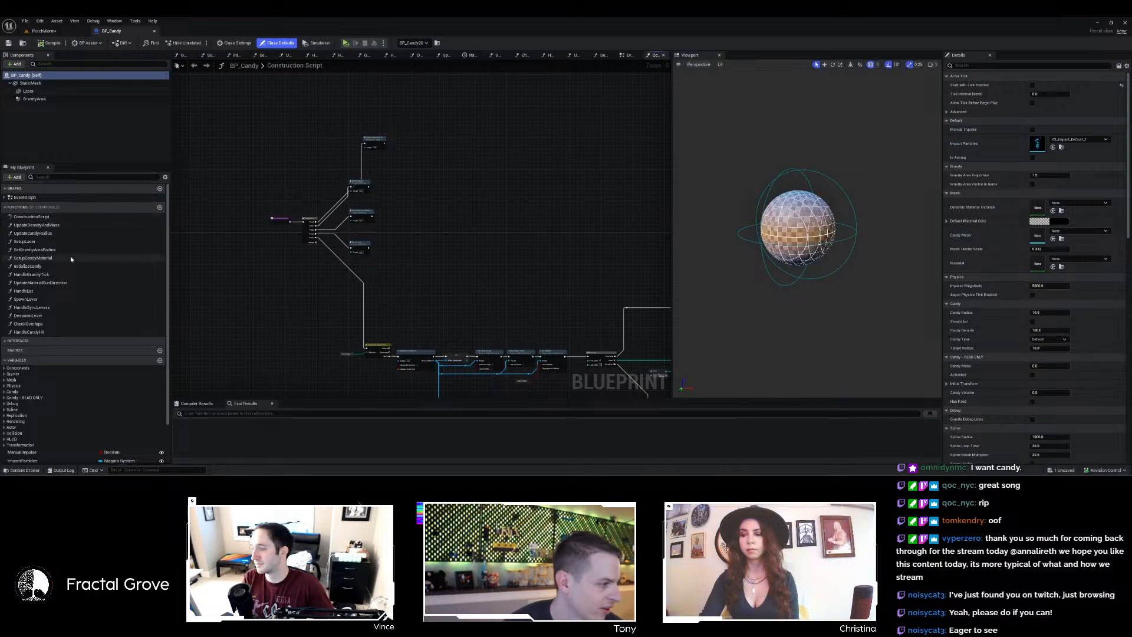
click(65, 274)
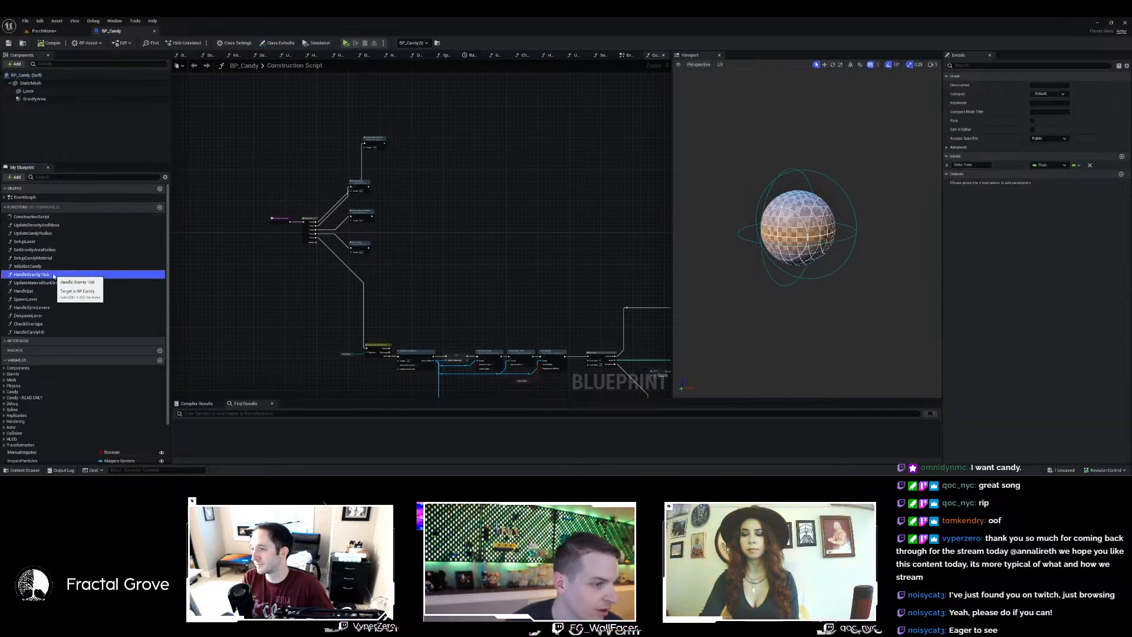
double_click(65, 274)
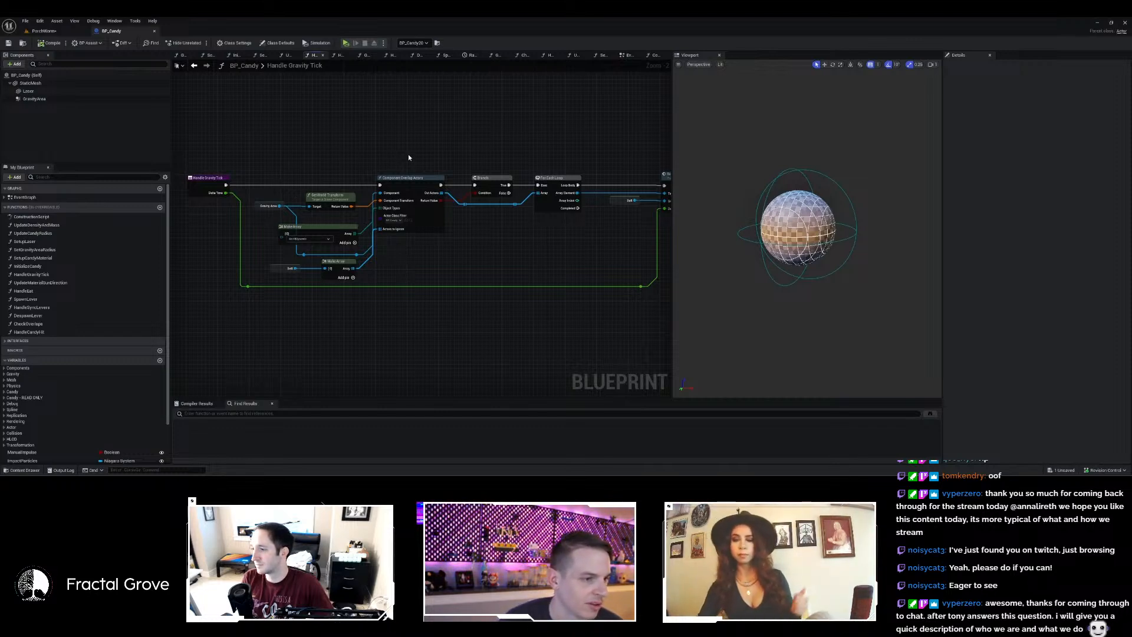
right_drag(408, 154, 325, 165)
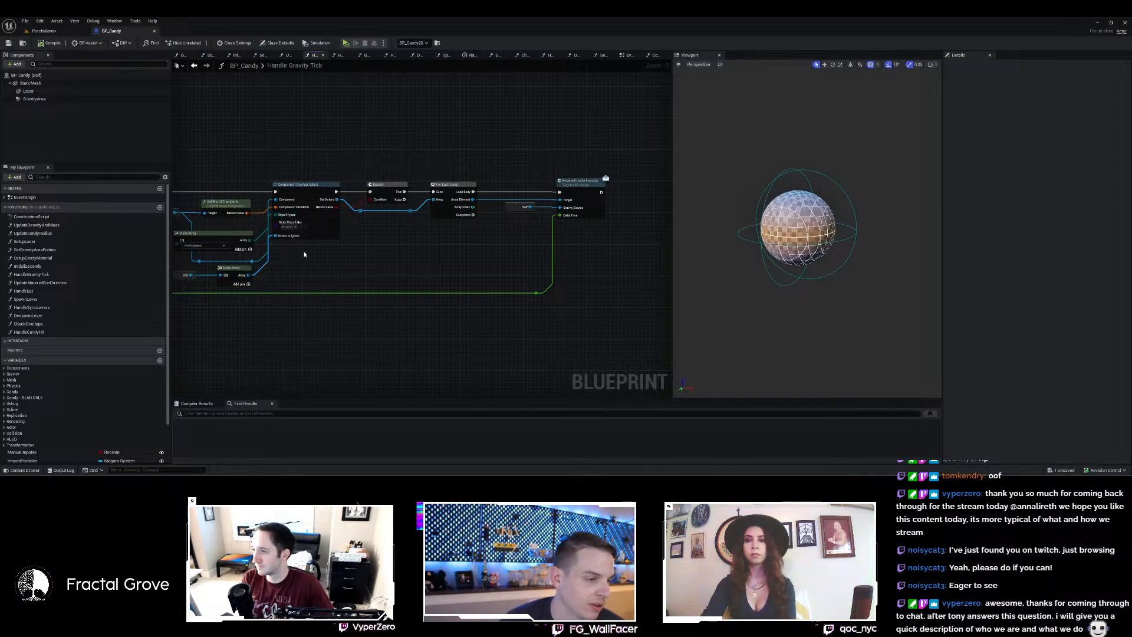
Look up the Receive Gravity Impulse call in the BPI_Candy interface and return to BP_Candy's gravity function and function list.
double_click(572, 206)
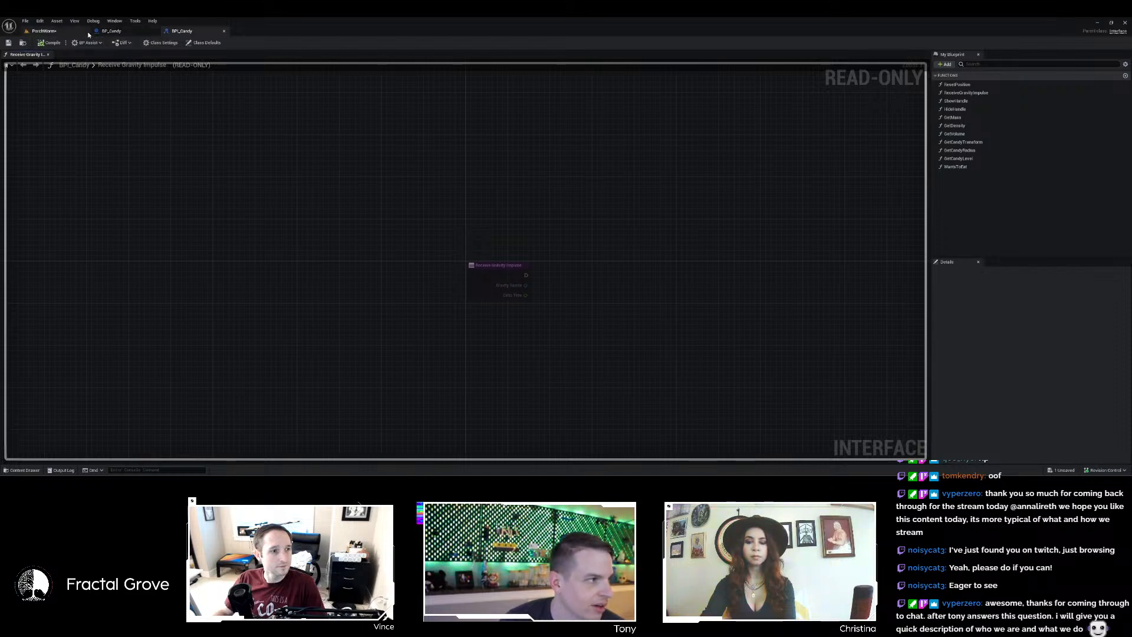
click(132, 34)
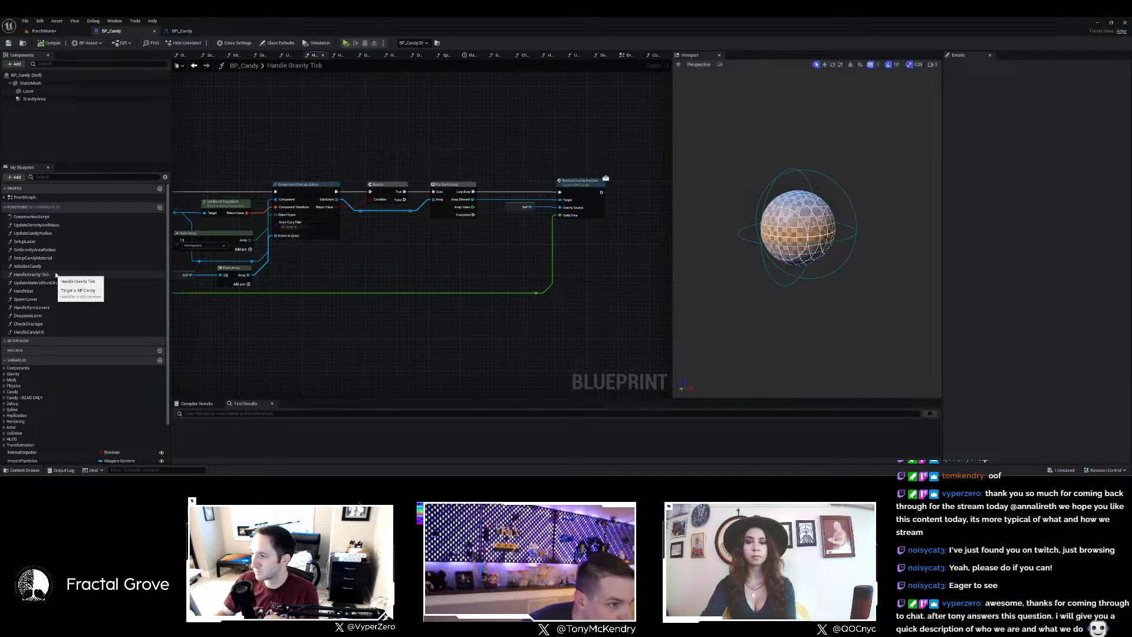
right_drag(463, 265, 412, 272)
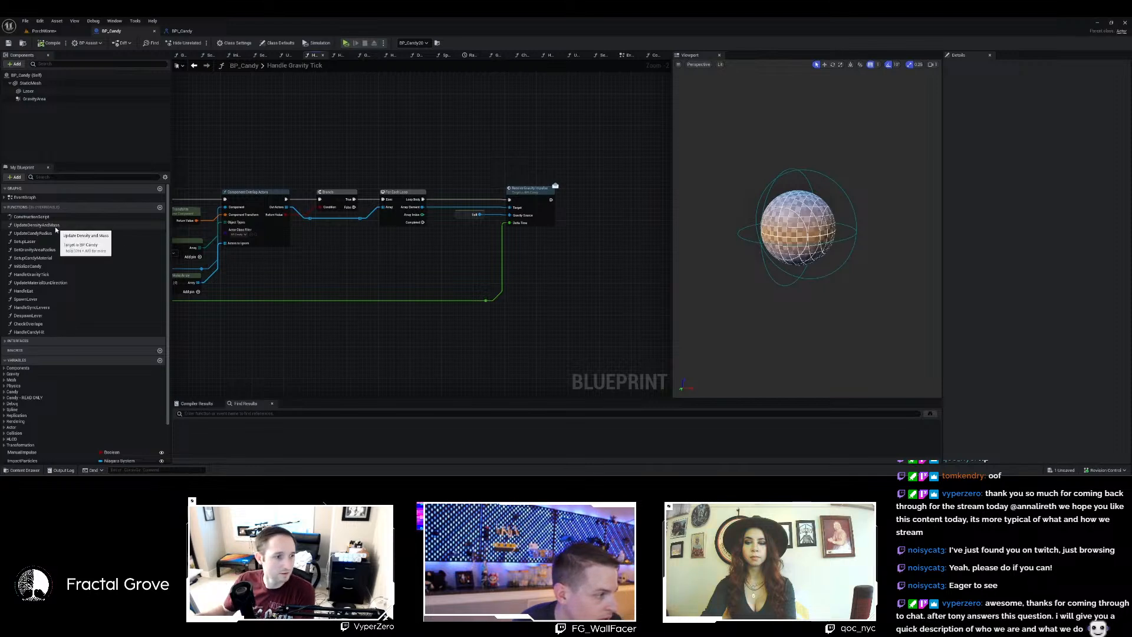
scroll(56, 264, down, 1)
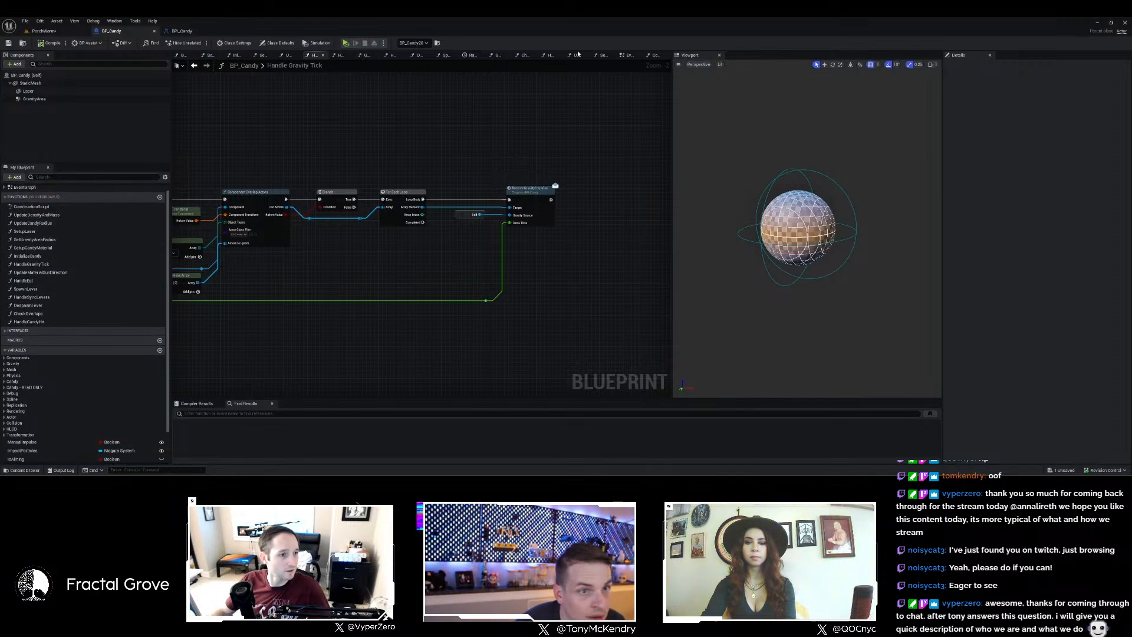
Switch to BP_Candy's Event Graph and locate the Receive Gravity Impulse event with its mass, transform and candy type nodes.
click(627, 55)
right_drag(429, 176, 617, 119)
scroll(371, 124, down, 4)
scroll(445, 226, up, 3)
right_drag(446, 226, 532, 145)
scroll(422, 175, up, 4)
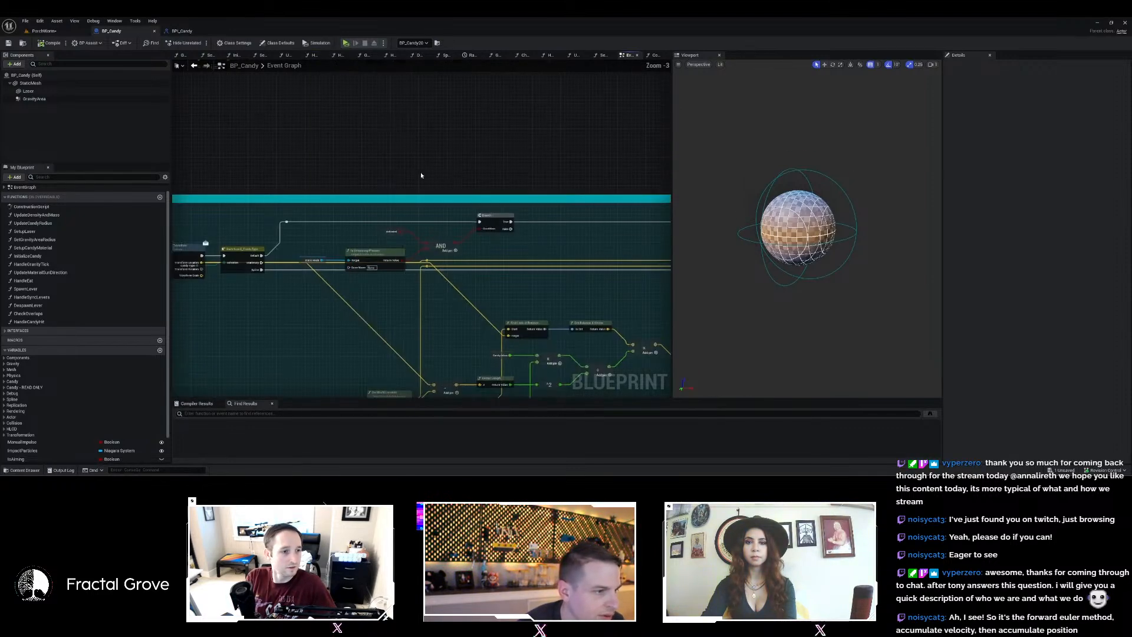
right_drag(394, 174, 644, 124)
scroll(468, 177, up, 2)
right_drag(268, 204, 268, 183)
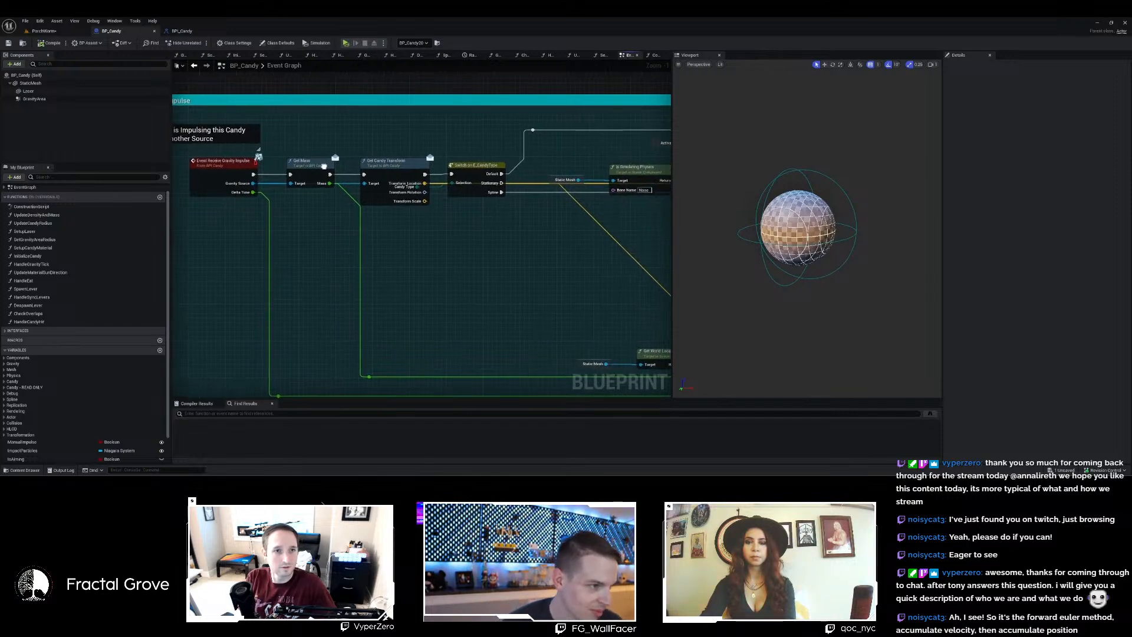
right_drag(268, 150, 219, 151)
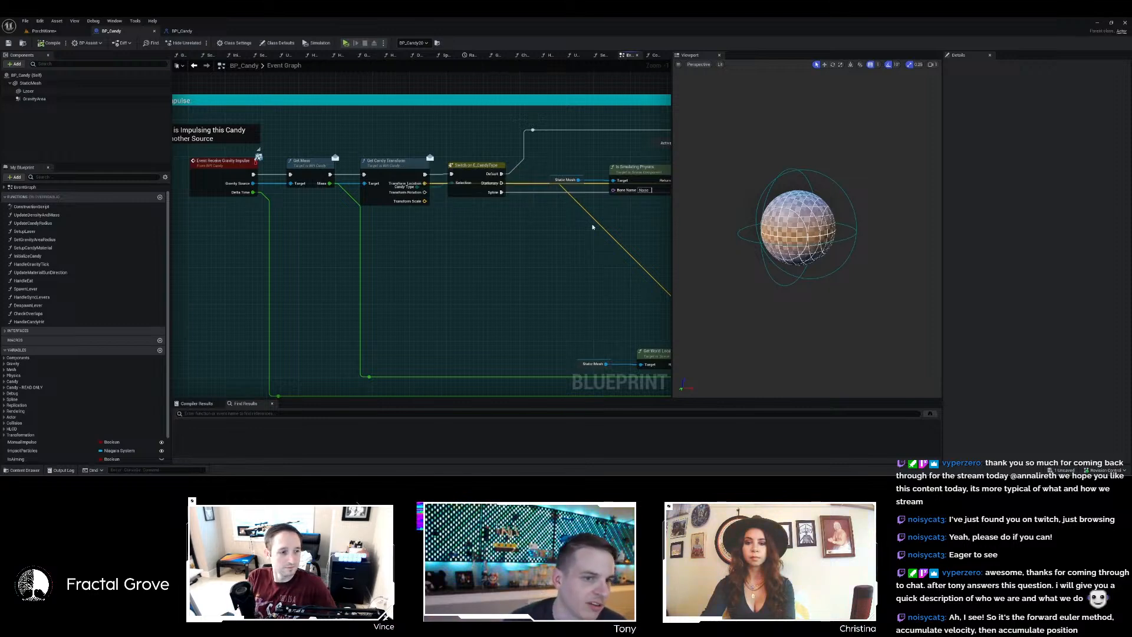
Examine the gravity force calculation nodes that feed the impulse in the Event Graph.
scroll(334, 151, down, 2)
right_drag(476, 216, 398, 158)
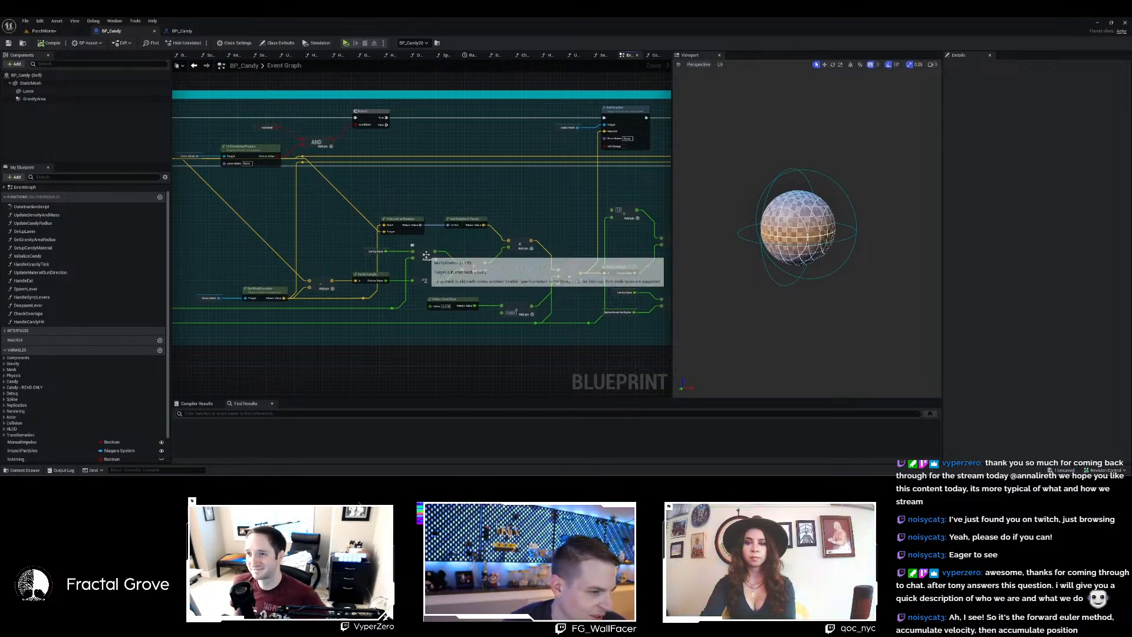
right_drag(329, 281, 349, 179)
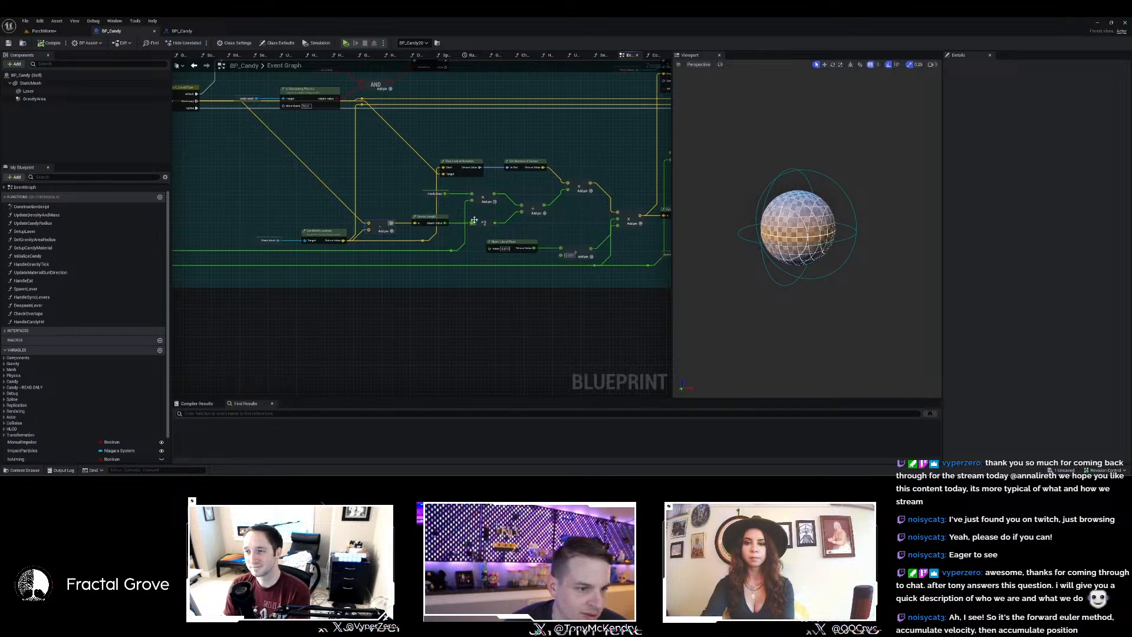
right_drag(541, 240, 453, 255)
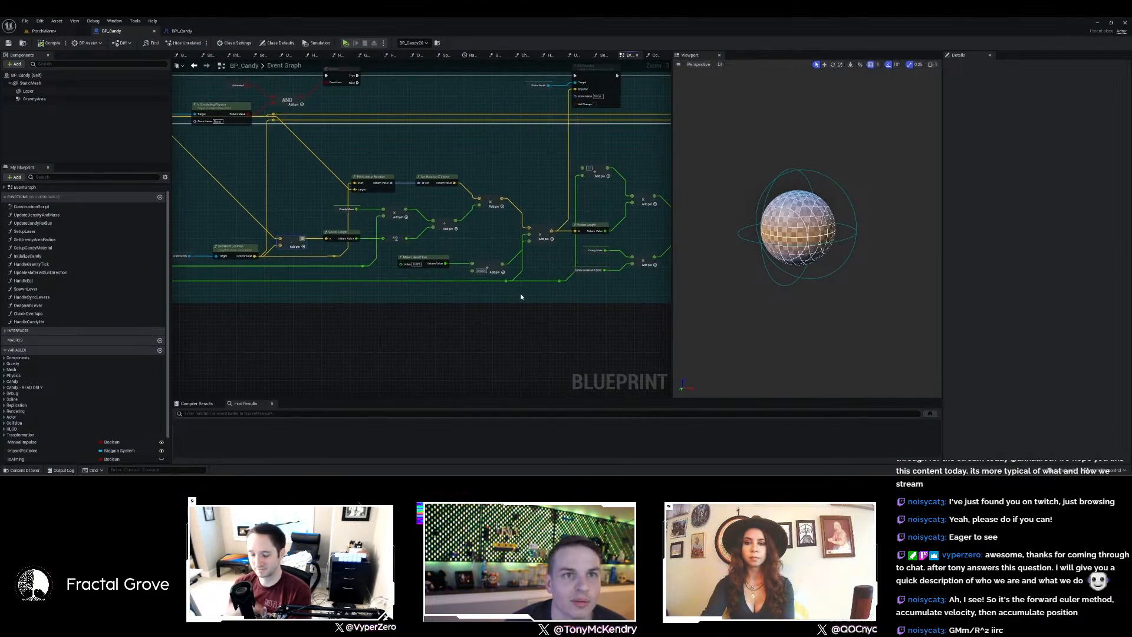
Examine the multiplier values and multiply nodes that scale the gravity impulse in BP_Candy's Event Graph.
click(481, 271)
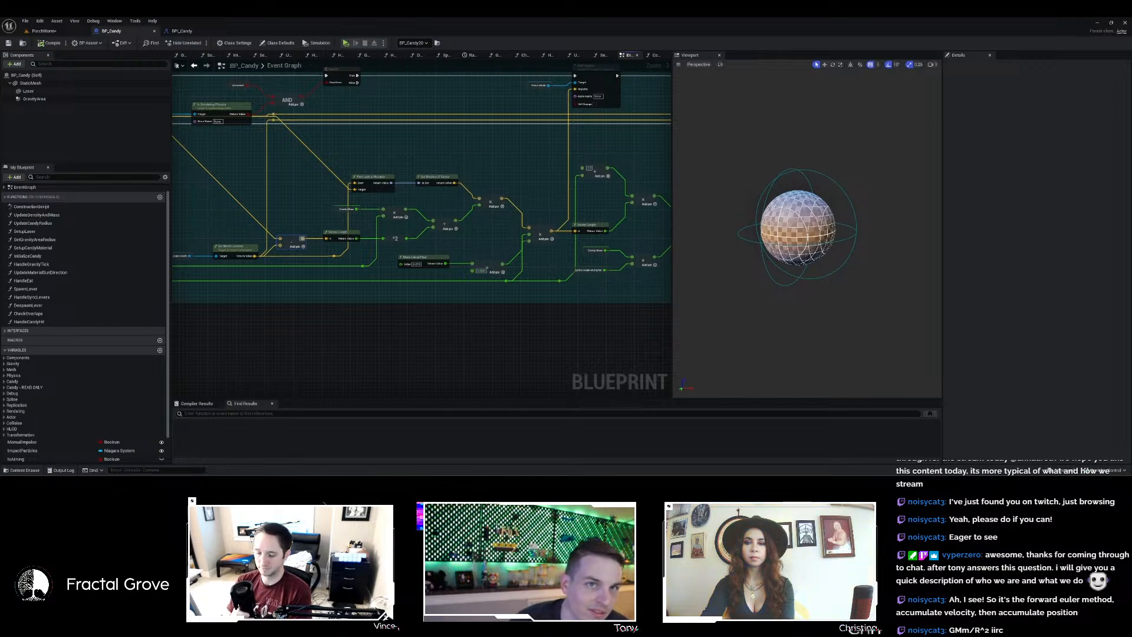
right_drag(554, 174, 437, 217)
scroll(437, 217, down, 4)
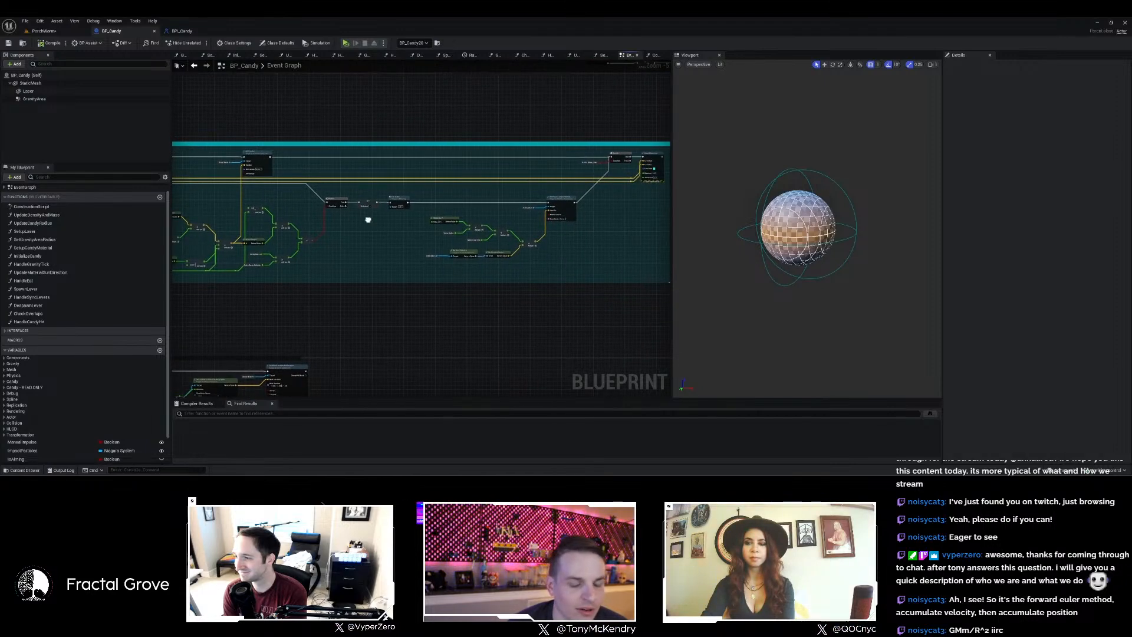
right_drag(369, 220, 479, 236)
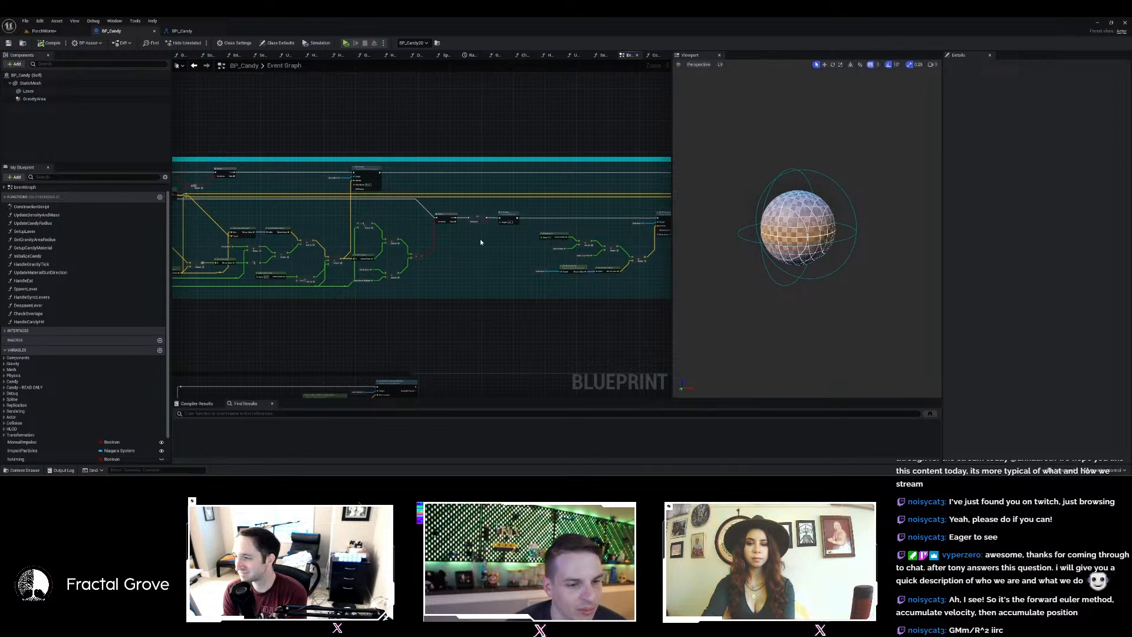
scroll(469, 241, up, 3)
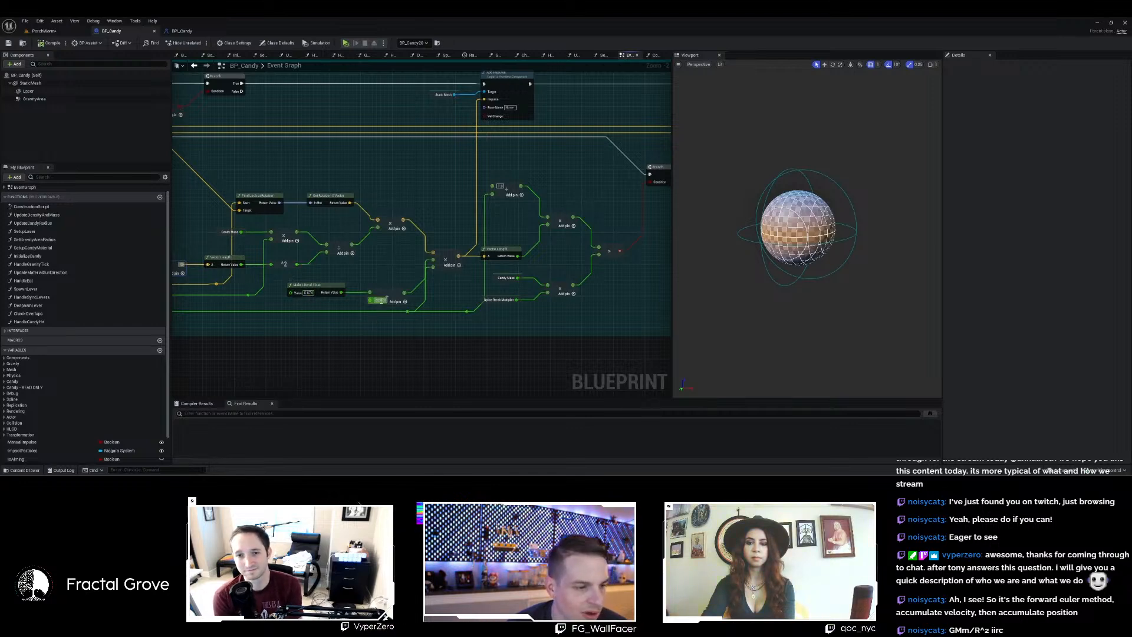
click(377, 300)
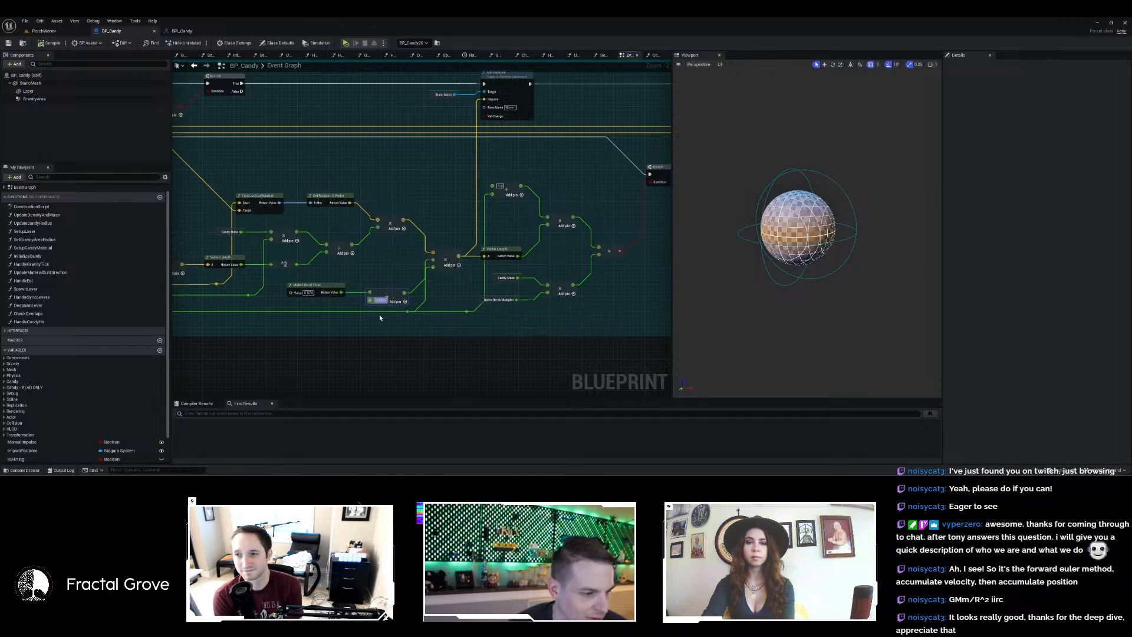
scroll(386, 305, down, 2)
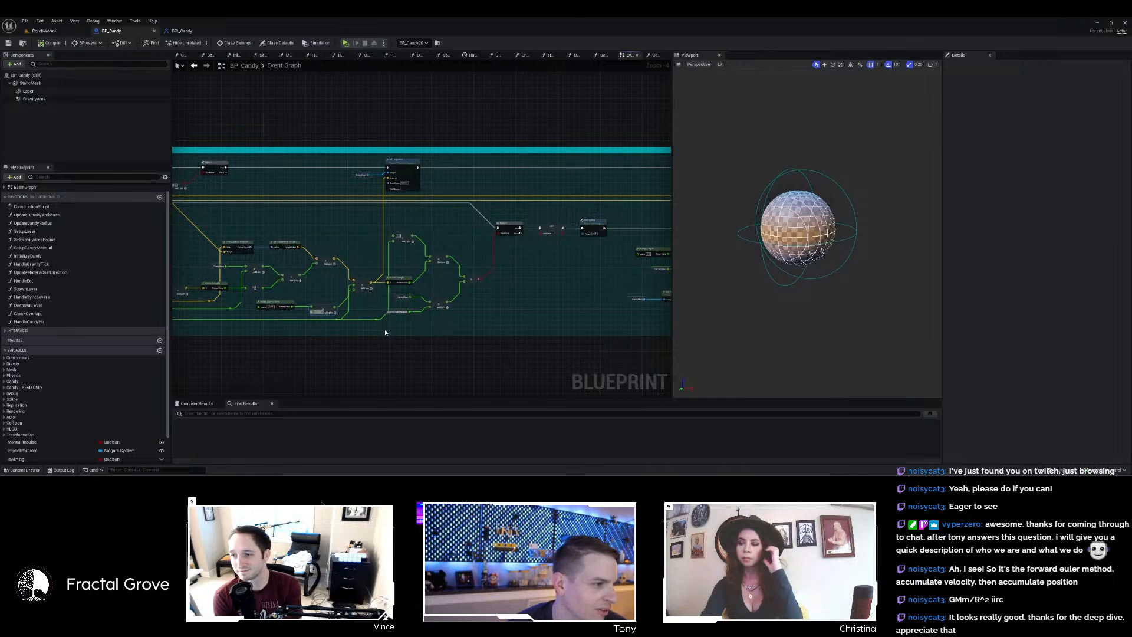
Follow the gravity event to the end of its comment box and look over the spline nodes below it.
right_drag(530, 296, 345, 297)
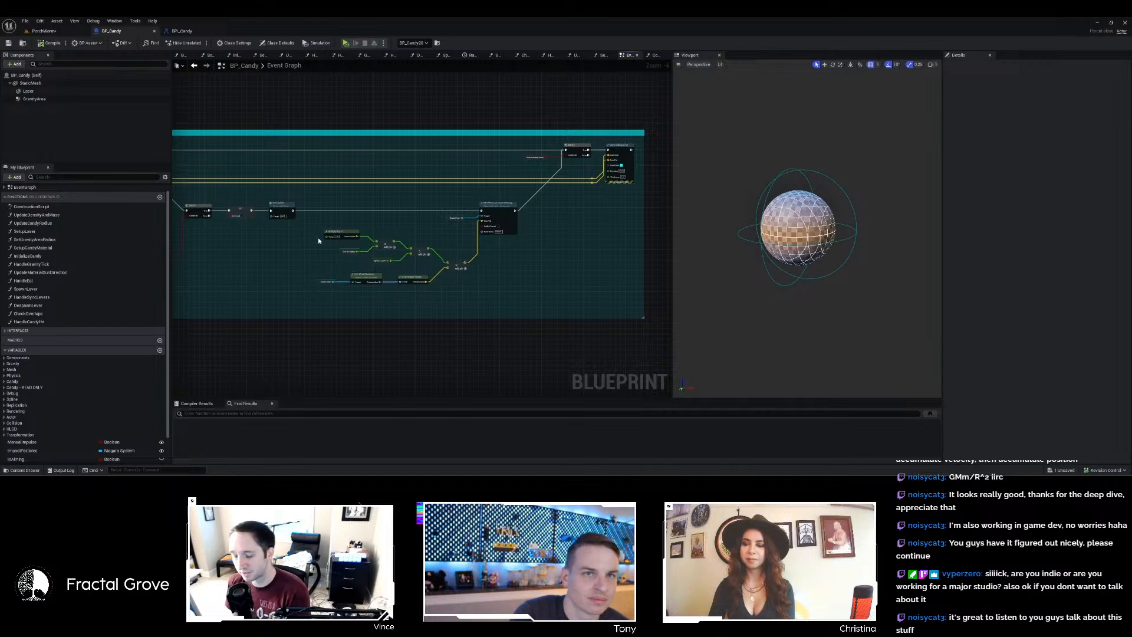
scroll(292, 153, down, 4)
right_drag(260, 147, 530, 214)
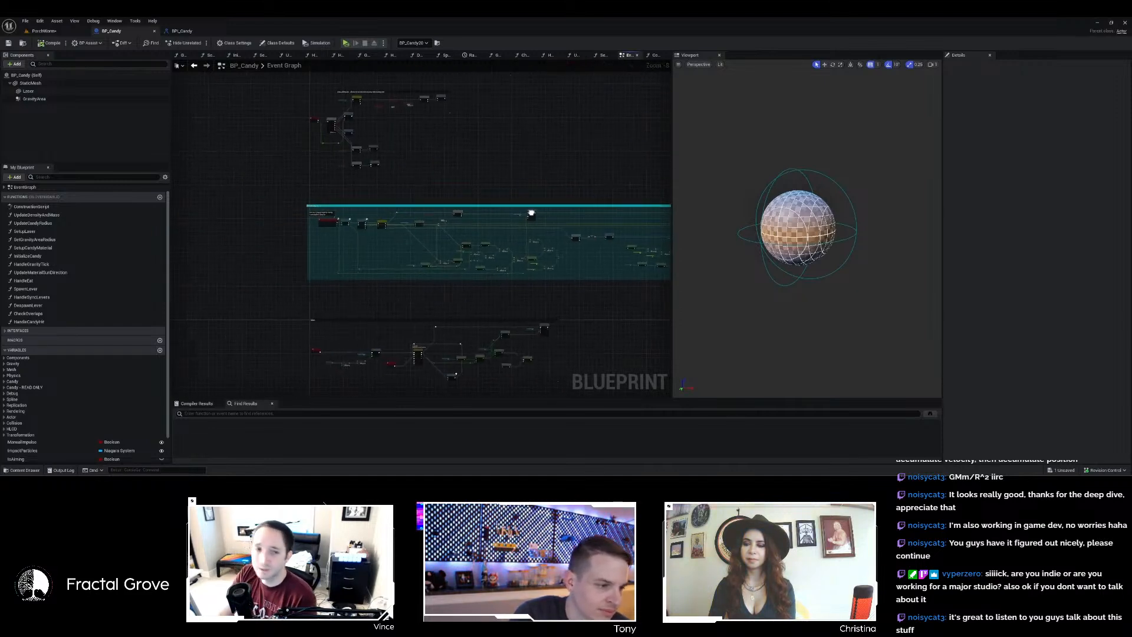
right_drag(466, 297, 449, 141)
scroll(494, 145, up, 4)
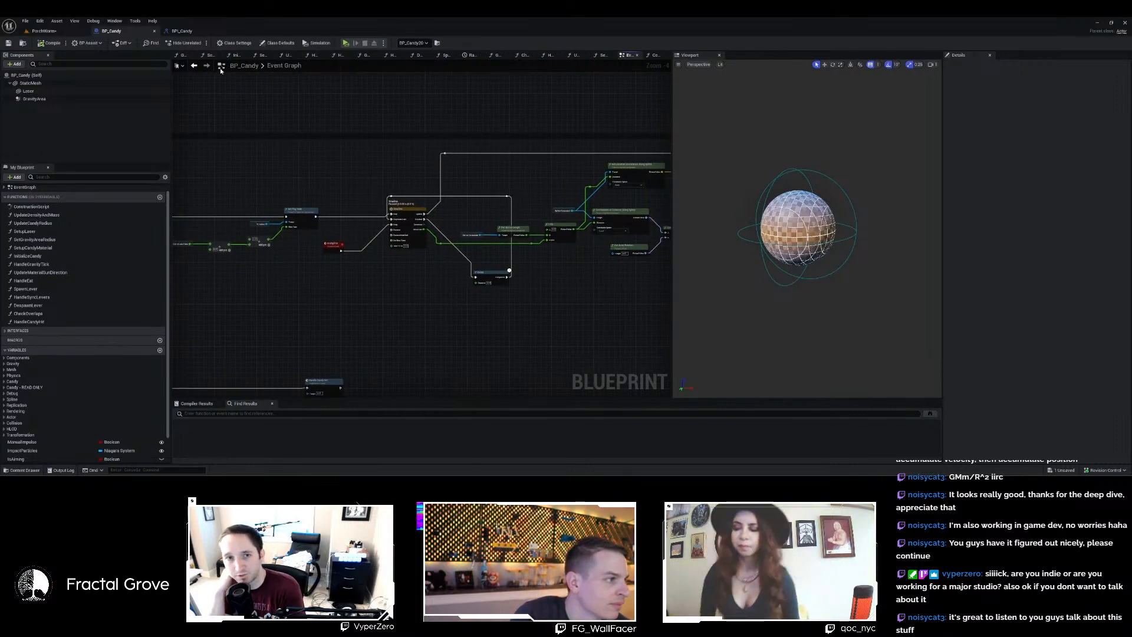
Return to the level editor, list the Level assets in the Maps folder, and open Trailer_RockyTest without saving PorchWorm.
click(45, 30)
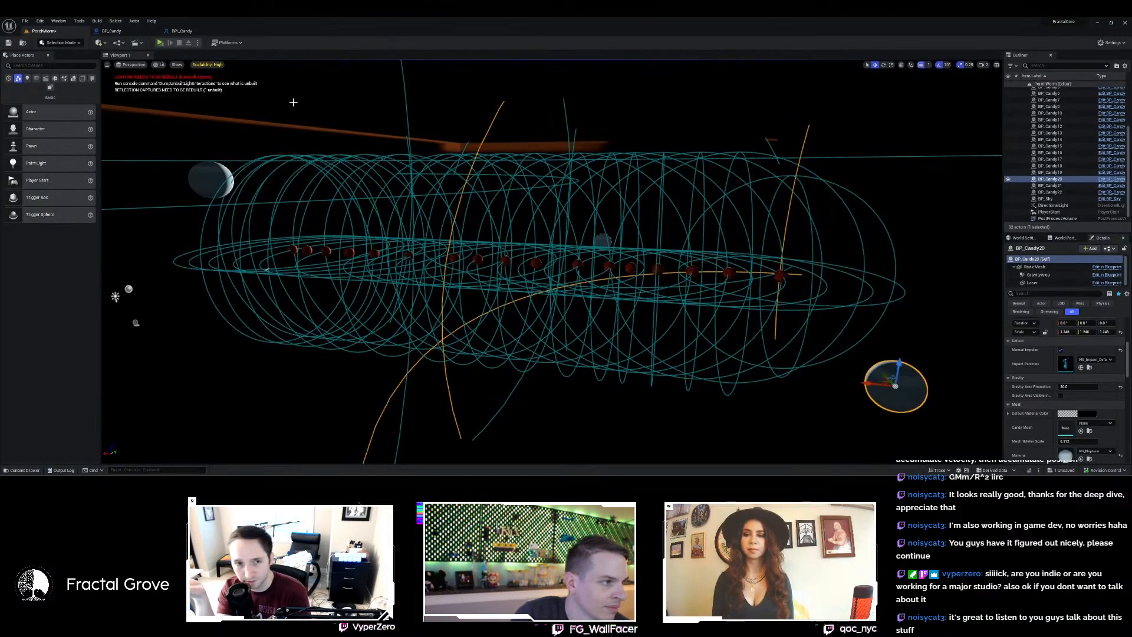
click(24, 22)
mouse_move(107, 77)
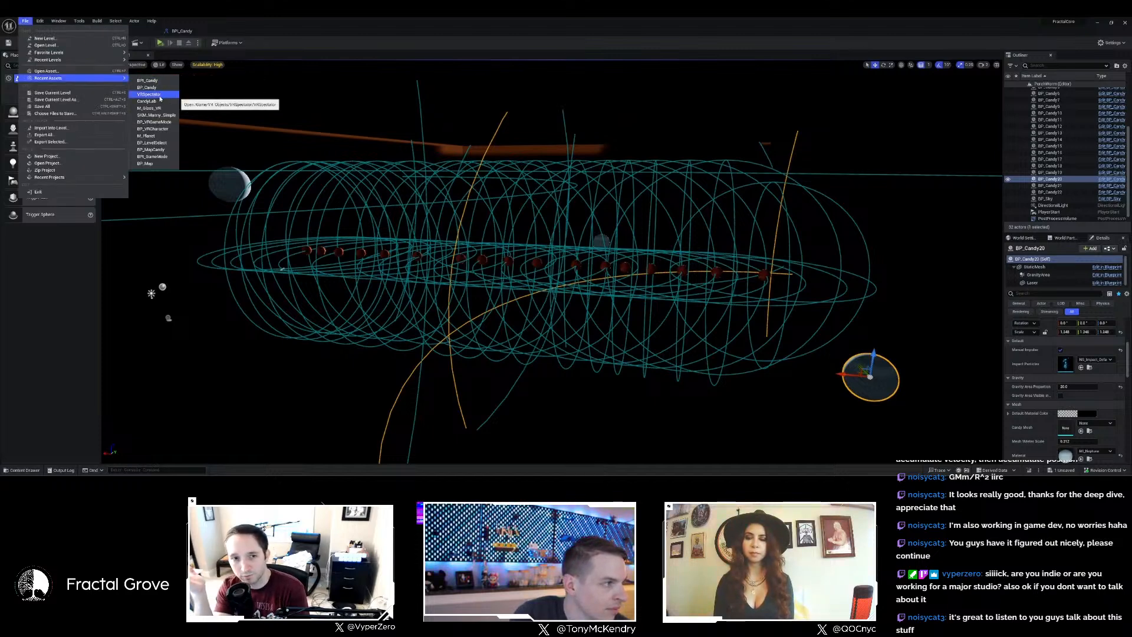
mouse_move(71, 59)
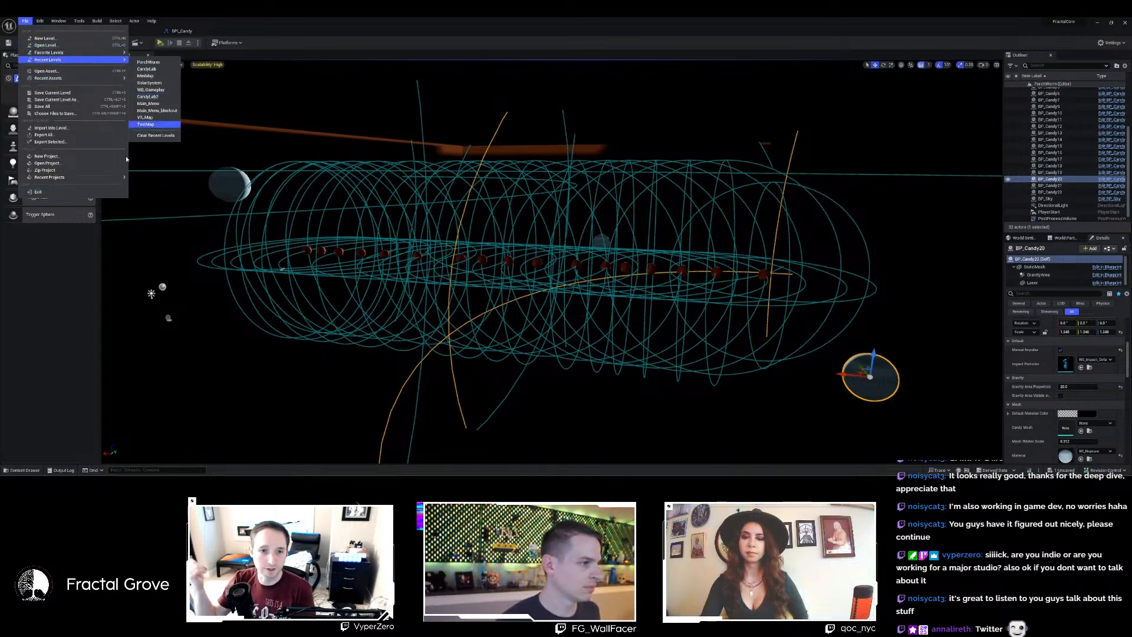
click(24, 470)
click(24, 470)
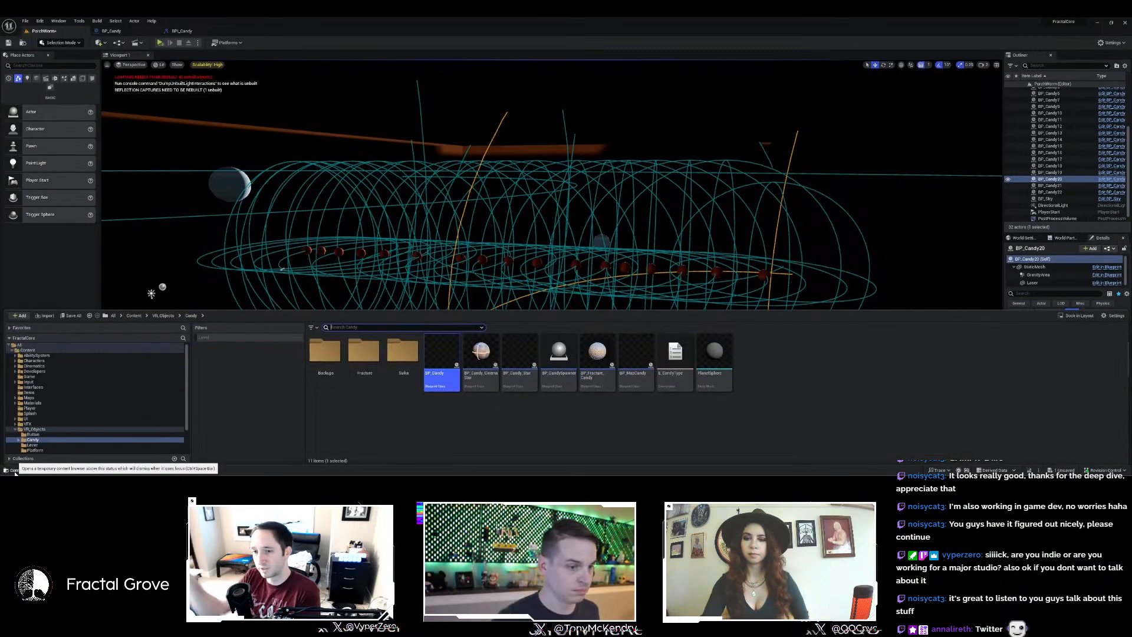
click(61, 398)
click(203, 338)
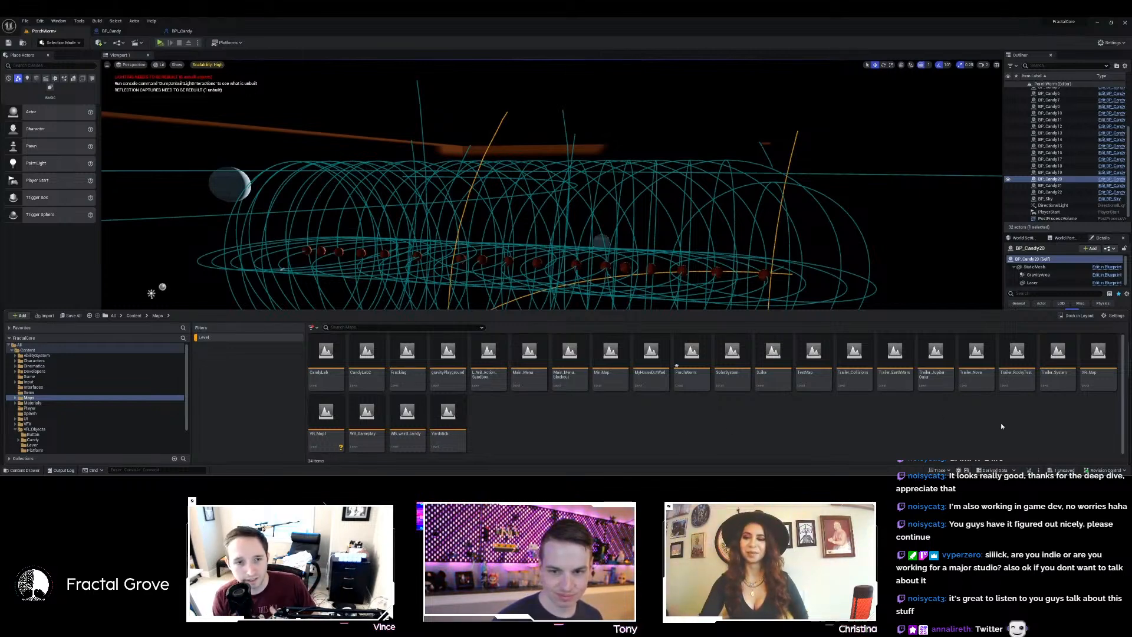
double_click(1017, 356)
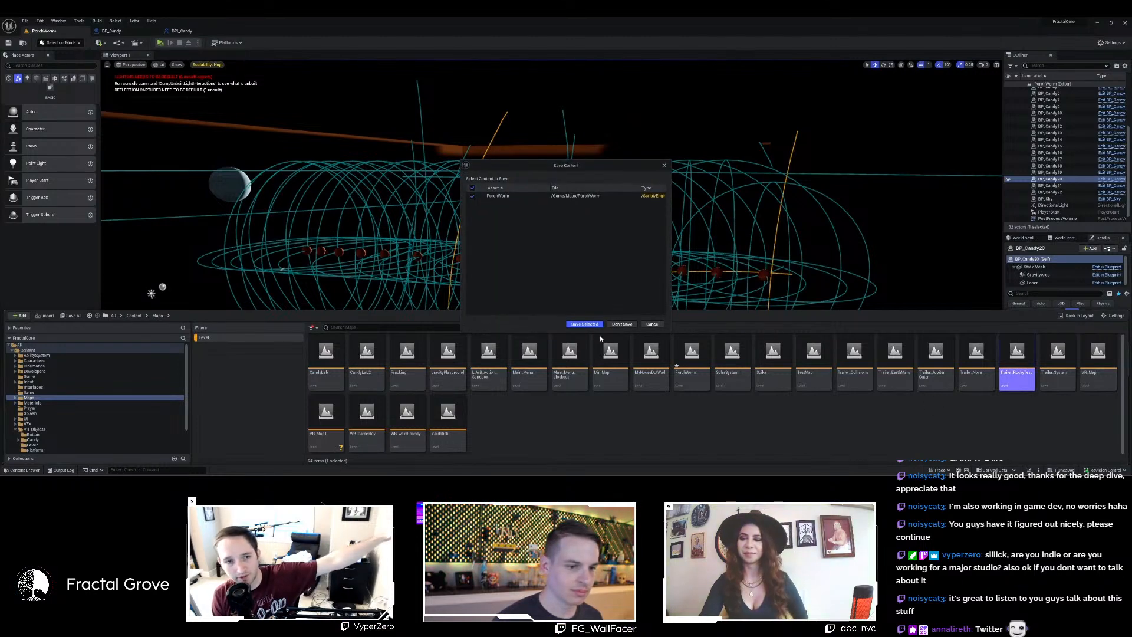
click(621, 323)
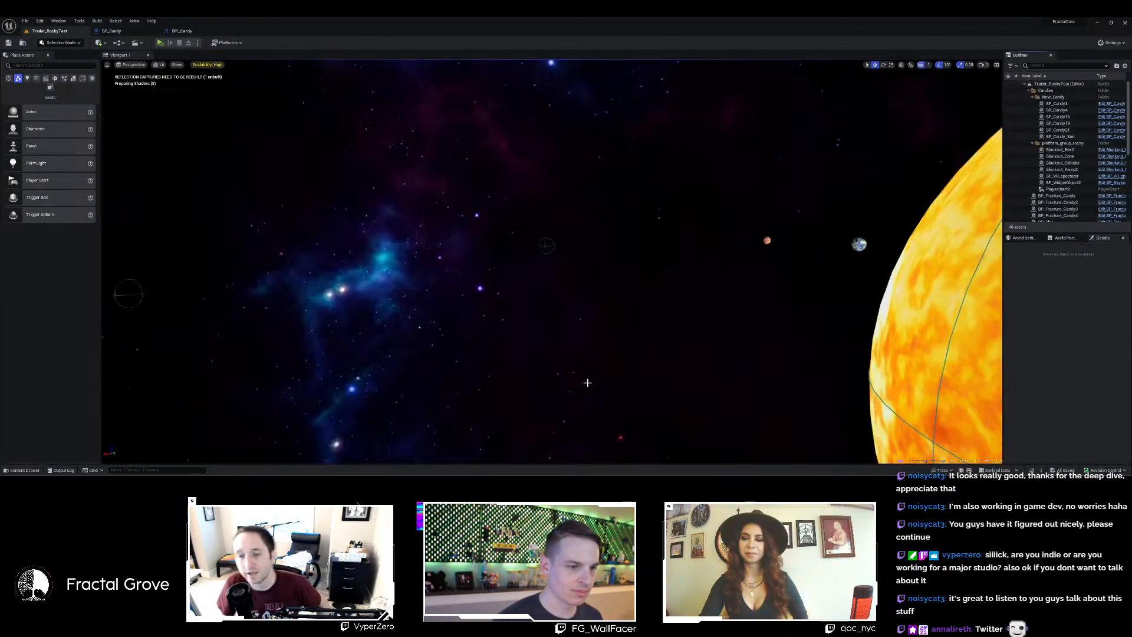
Simulate the Trailer_RockyTest level with the sun and nearby planets in view, and stop the simulation.
right_drag(587, 383, 607, 378)
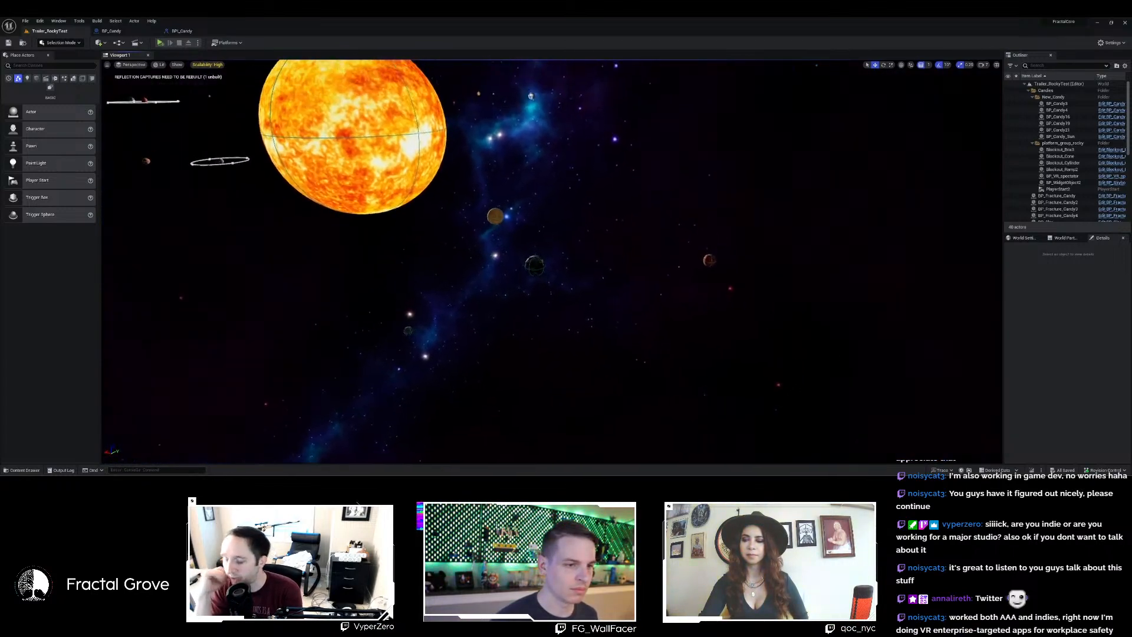
click(159, 43)
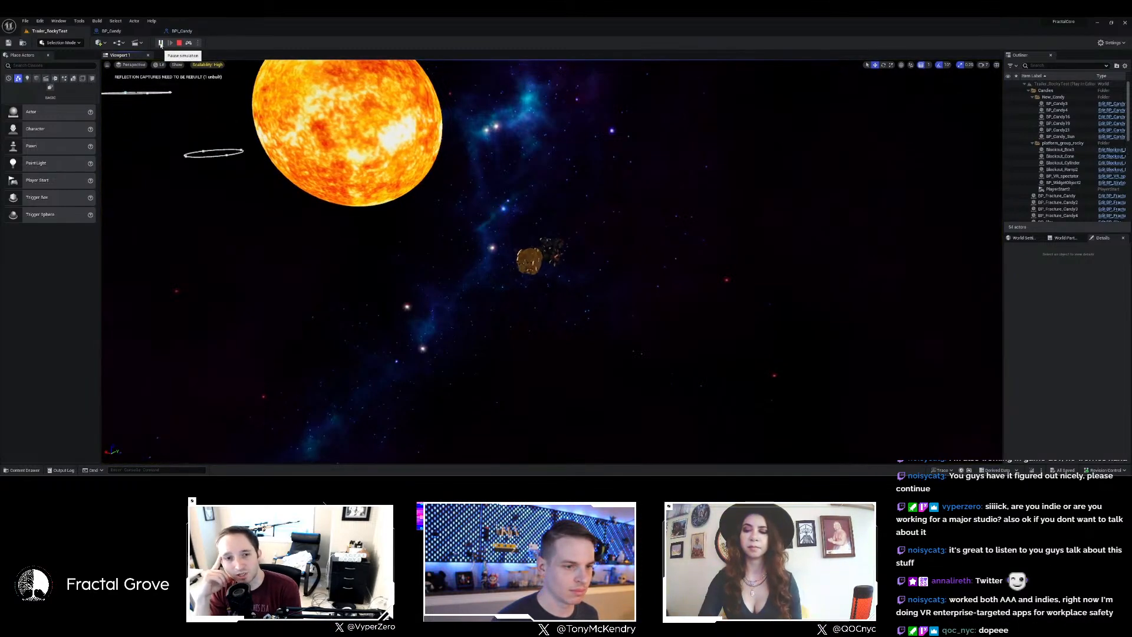
click(179, 43)
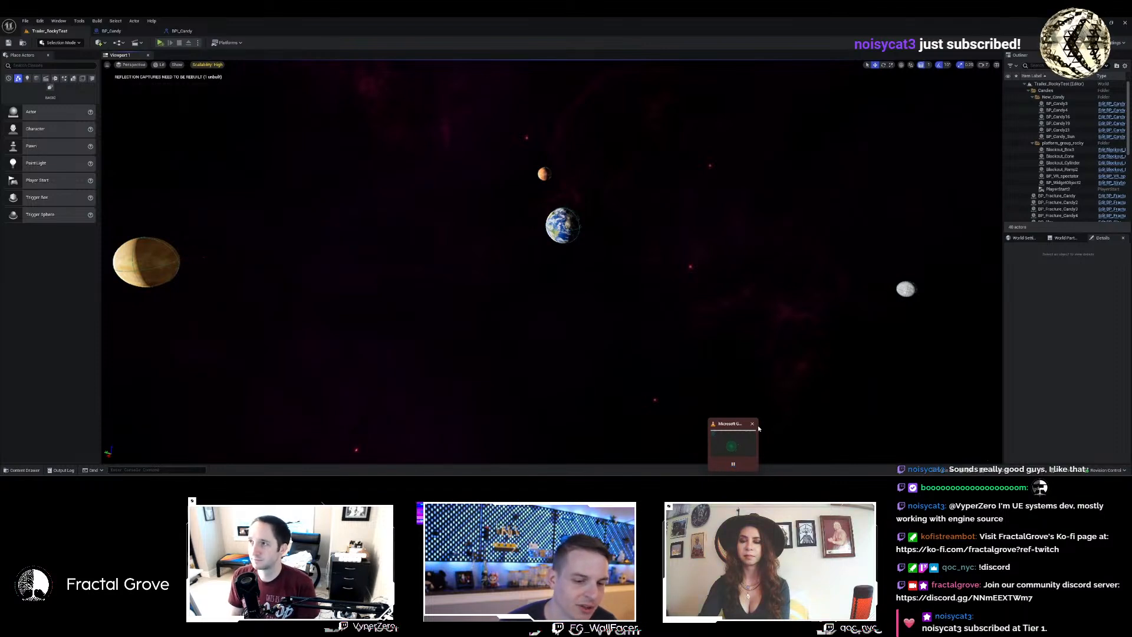
Close the VLC video window and simulate the planet collisions around the Earth three more times, stopping each run.
mouse_move(753, 425)
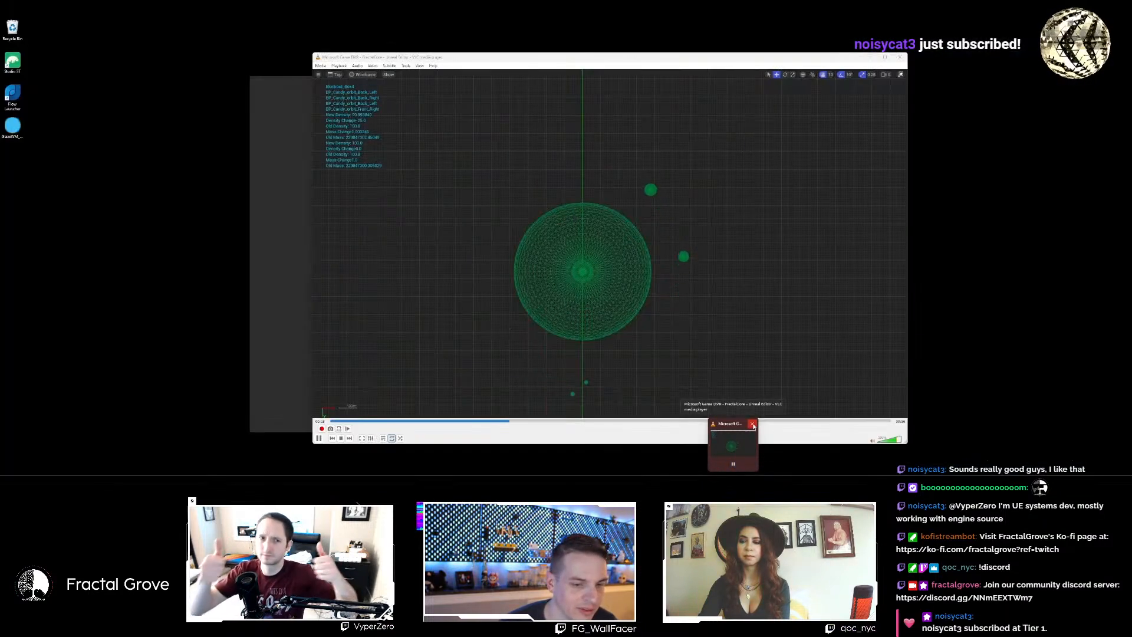
click(752, 423)
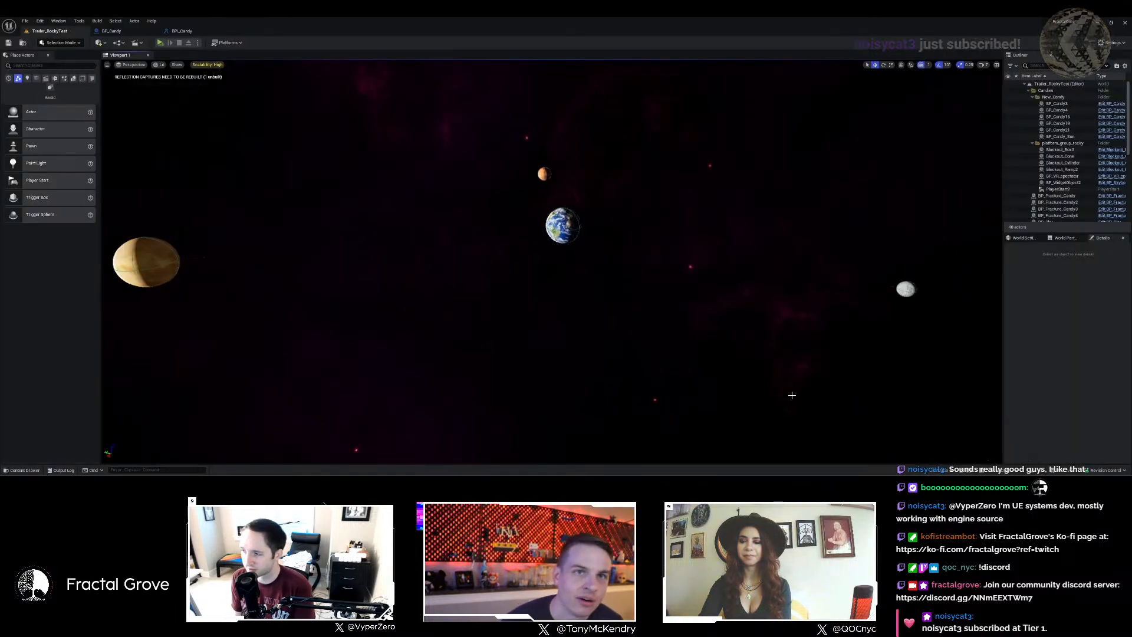
click(159, 43)
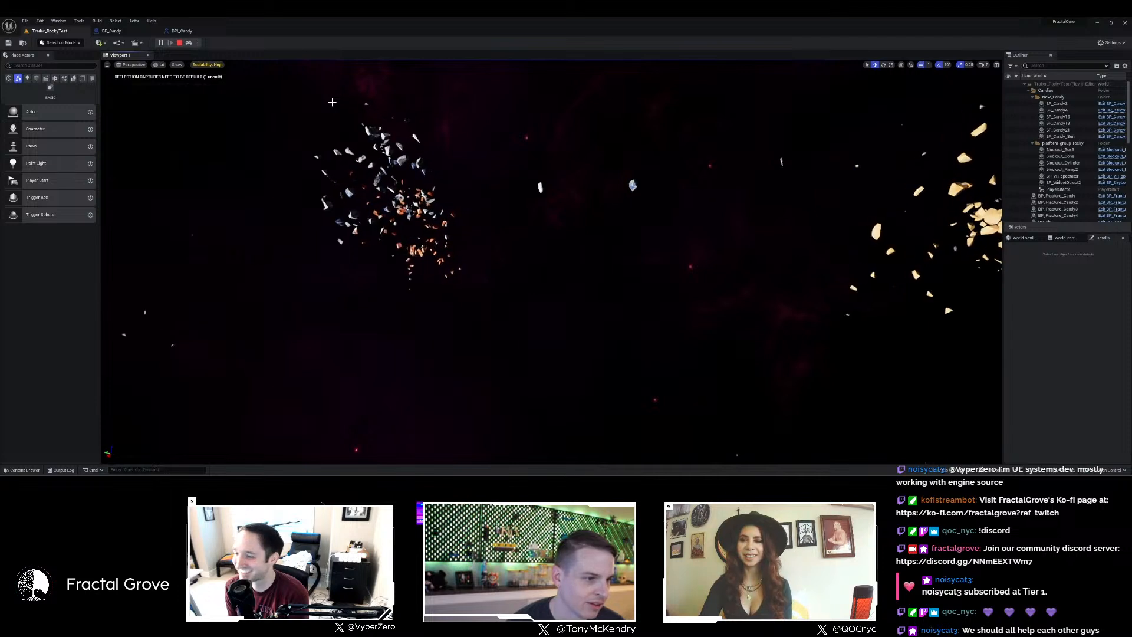
key(Escape)
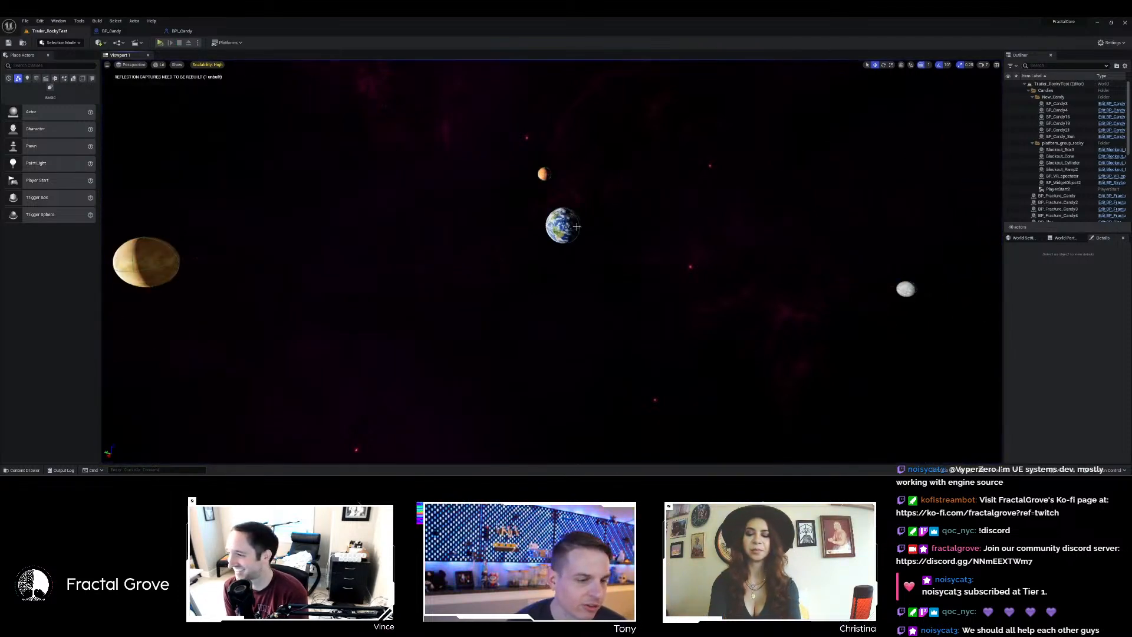
click(160, 43)
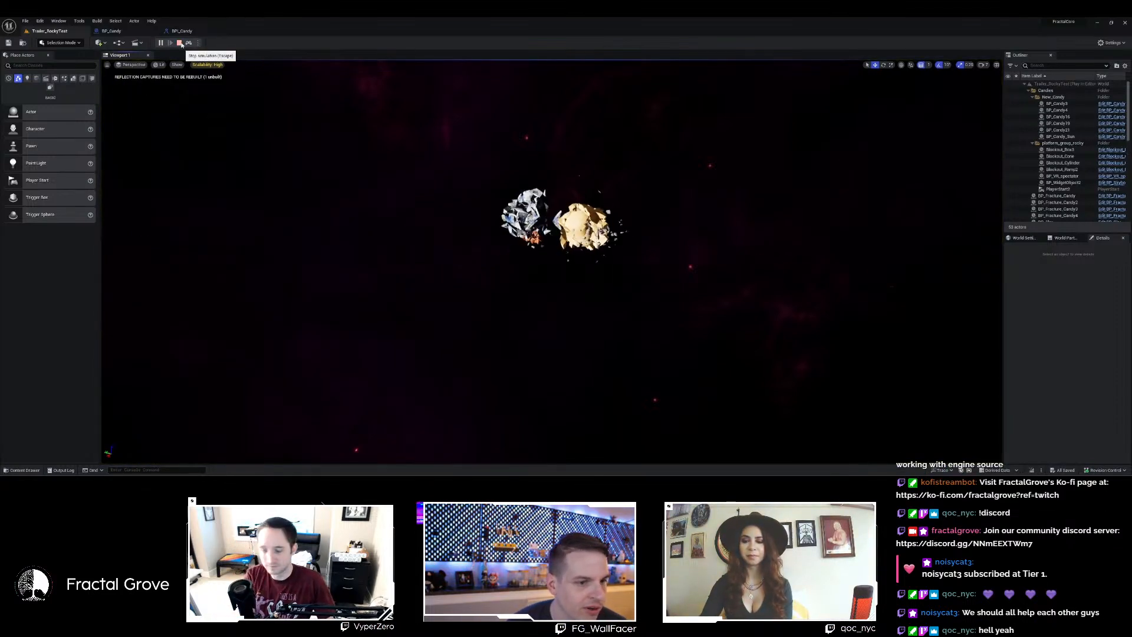
click(180, 42)
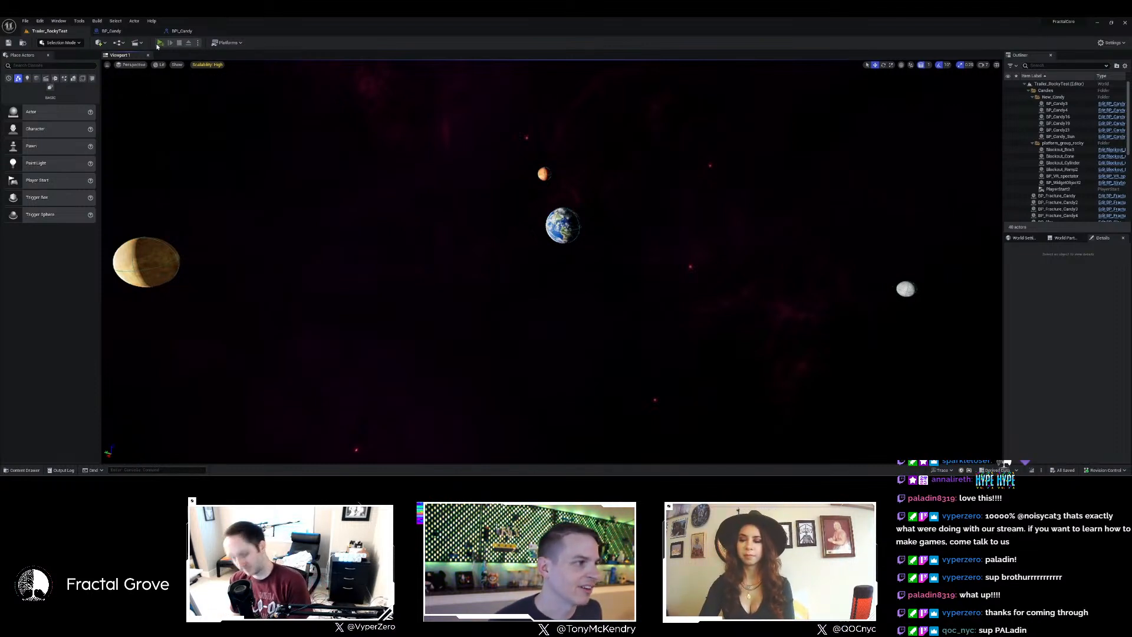
click(158, 44)
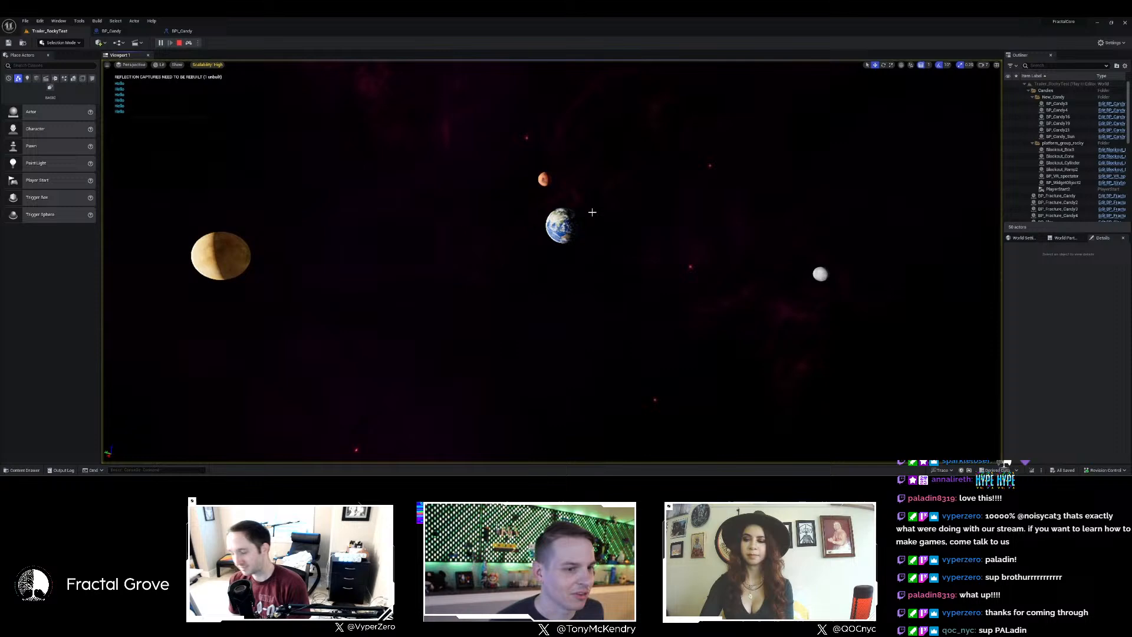
click(180, 43)
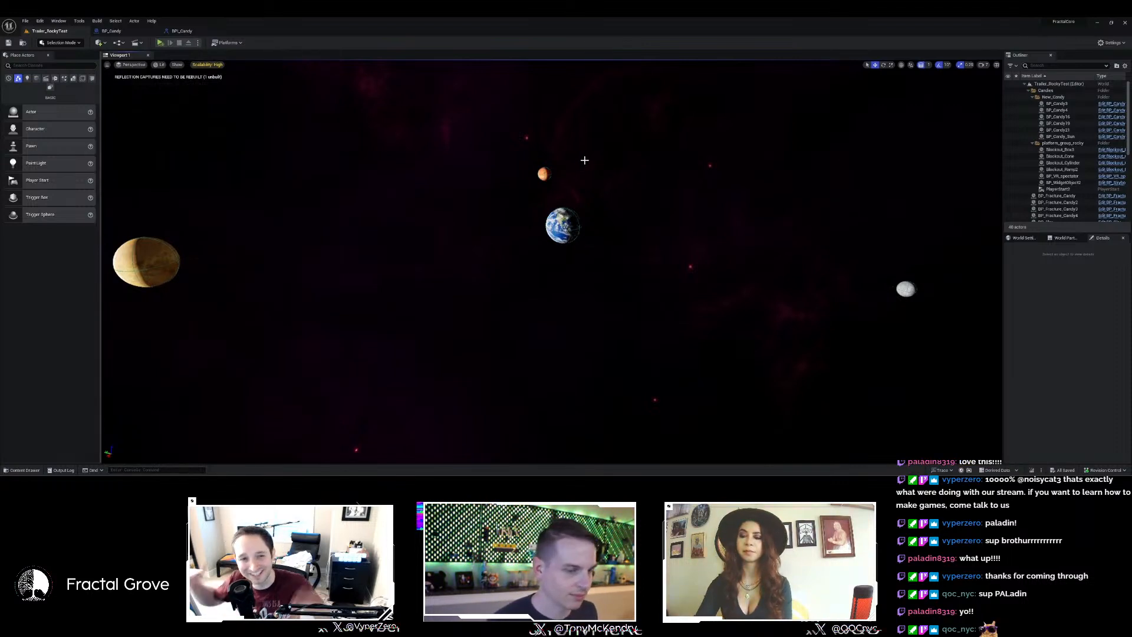
Look around the level toward the sun, check the Description page of the Project Settings, and close the settings.
right_drag(584, 159, 571, 150)
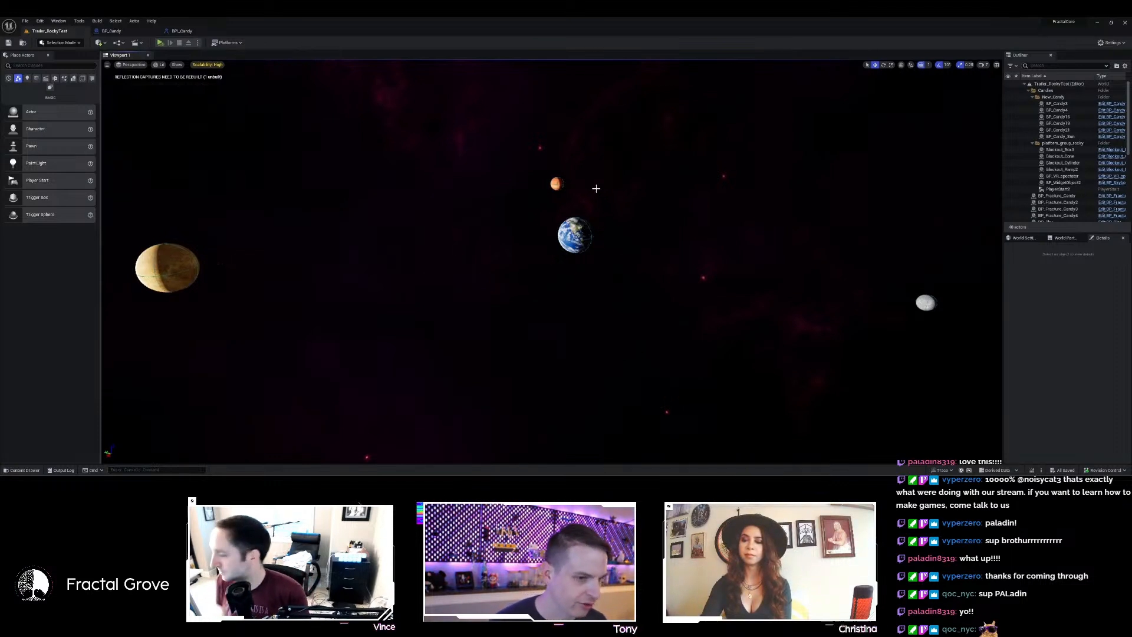
right_drag(596, 187, 327, 186)
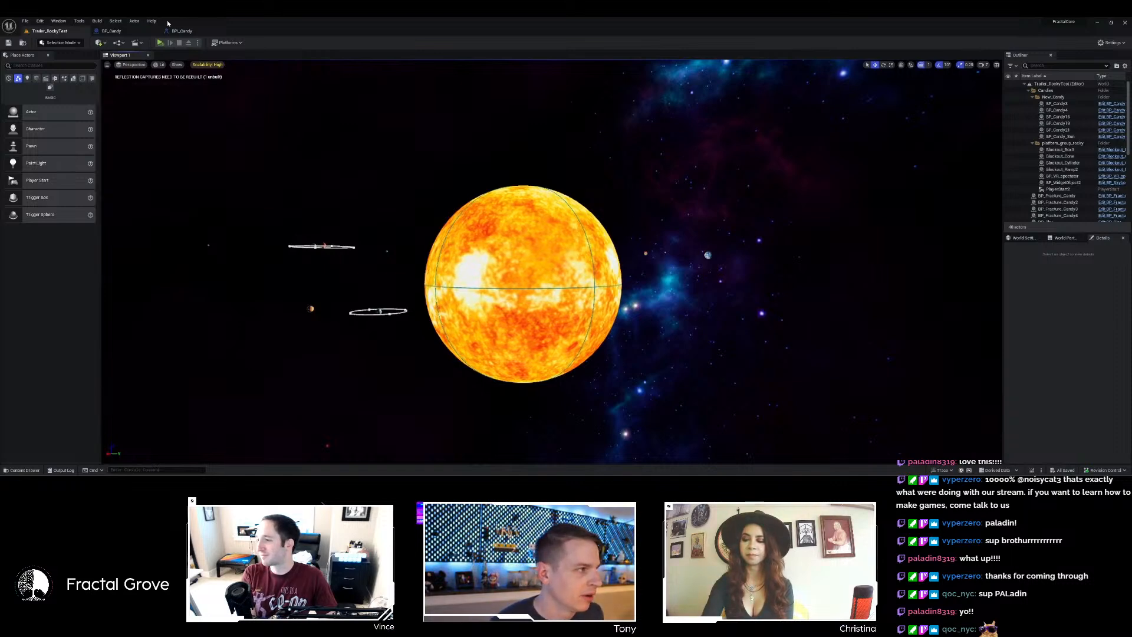
click(39, 22)
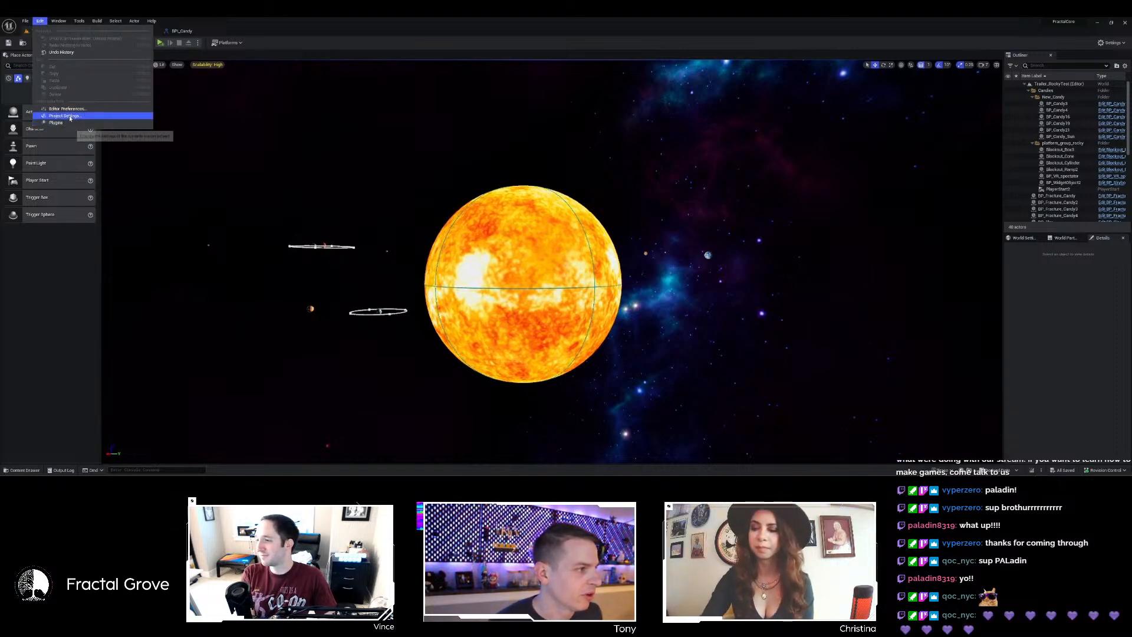
click(74, 118)
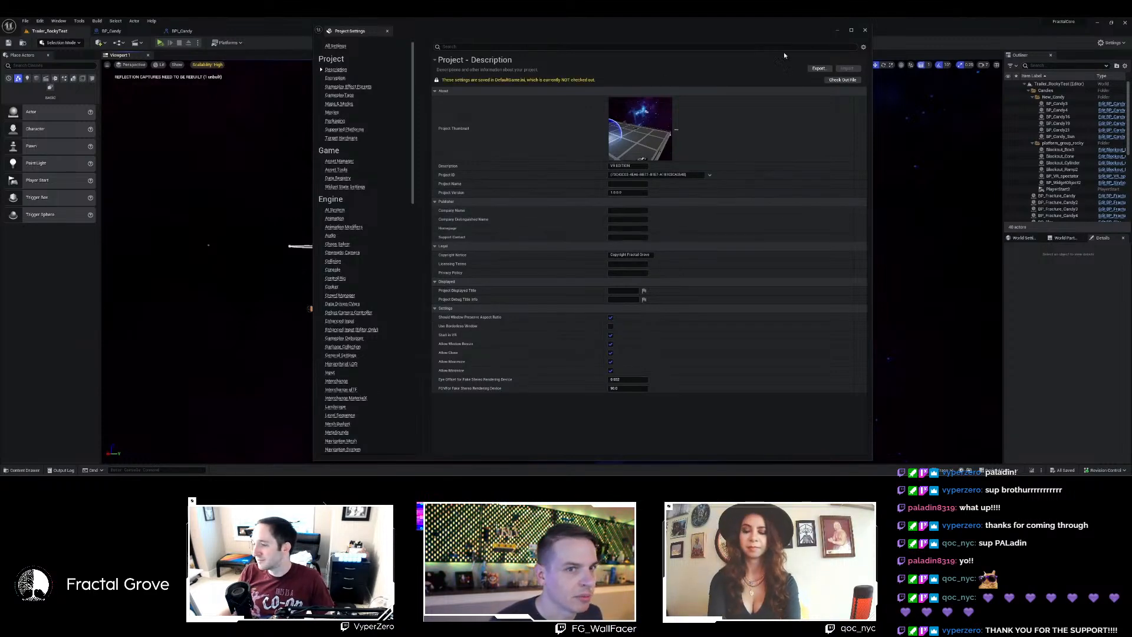
click(862, 32)
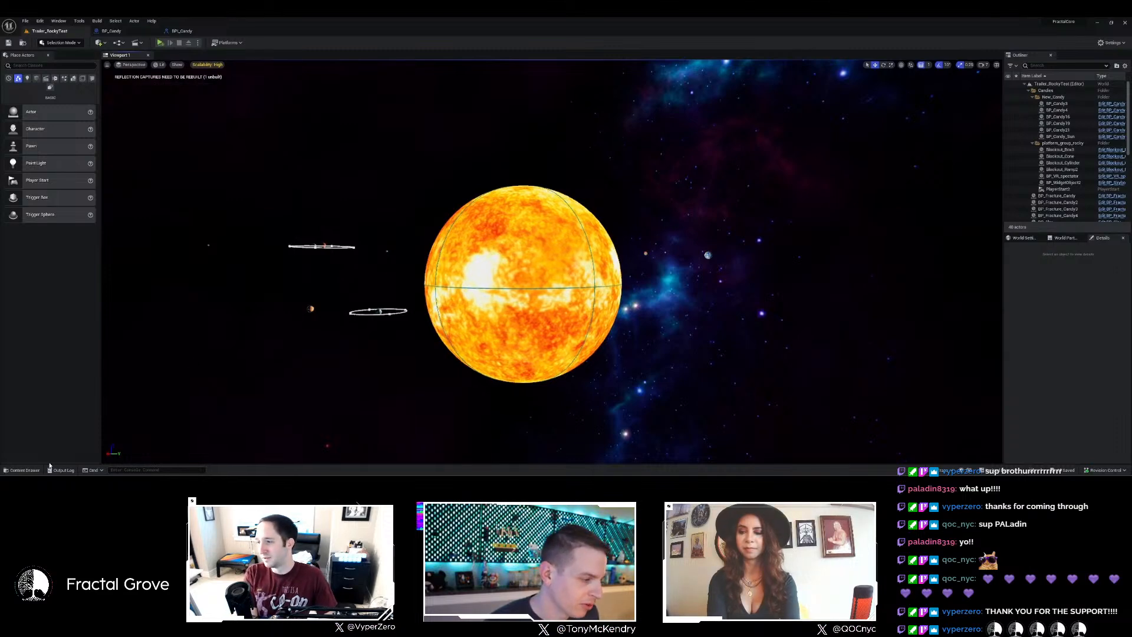
Return to BP_Candy's Event Graph and trace the Spline section's nodes back to its starting event.
click(142, 32)
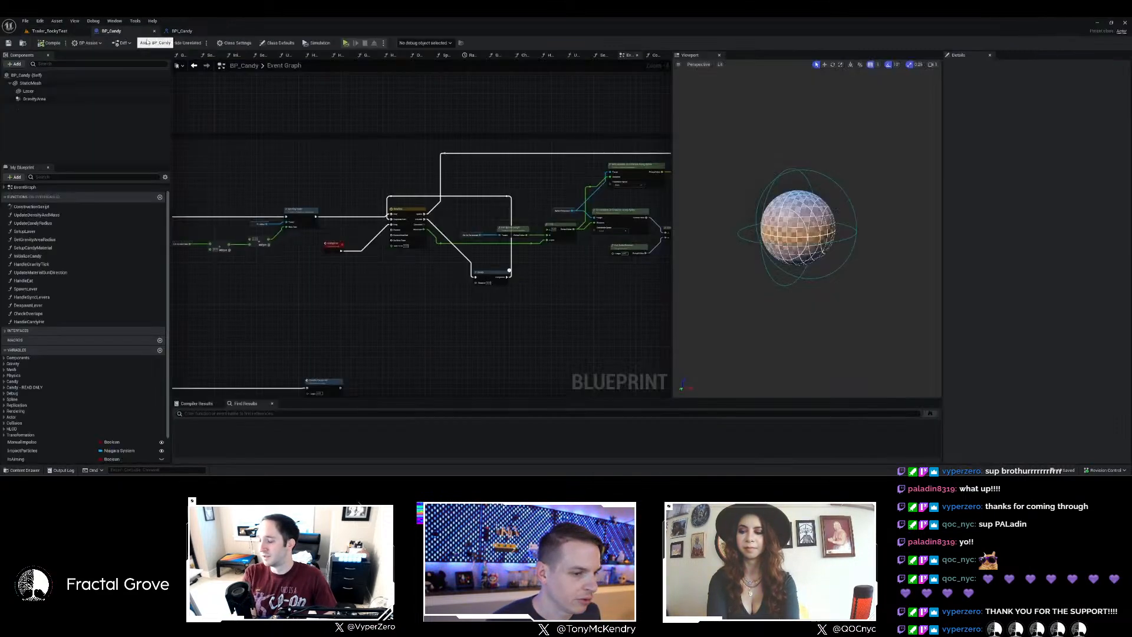
scroll(543, 245, up, 5)
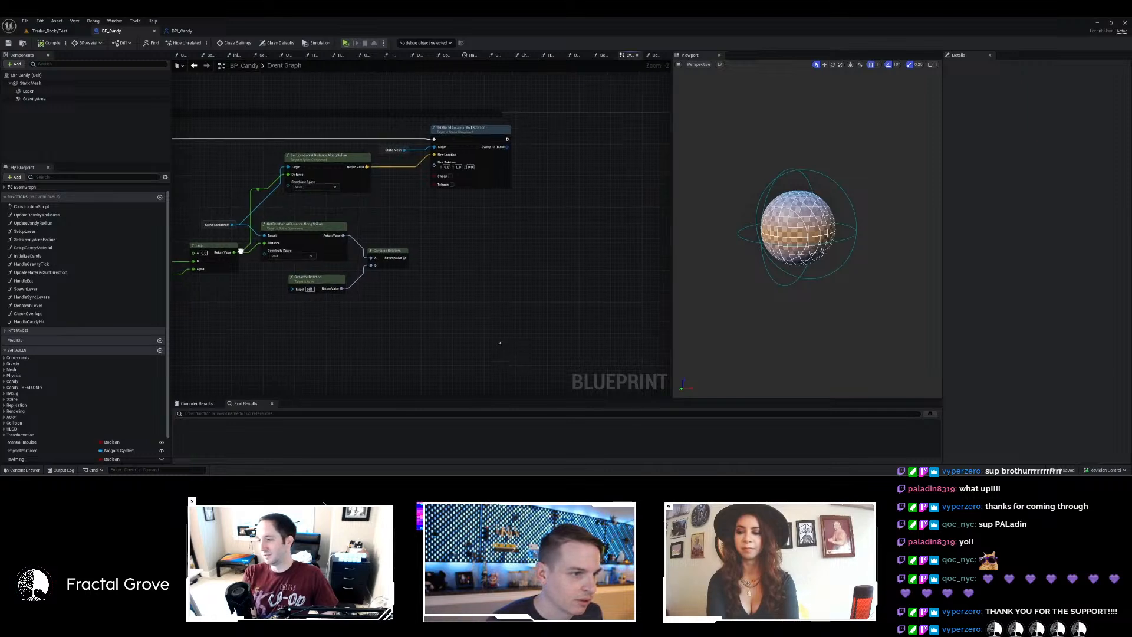
right_drag(240, 251, 669, 248)
right_drag(242, 270, 367, 260)
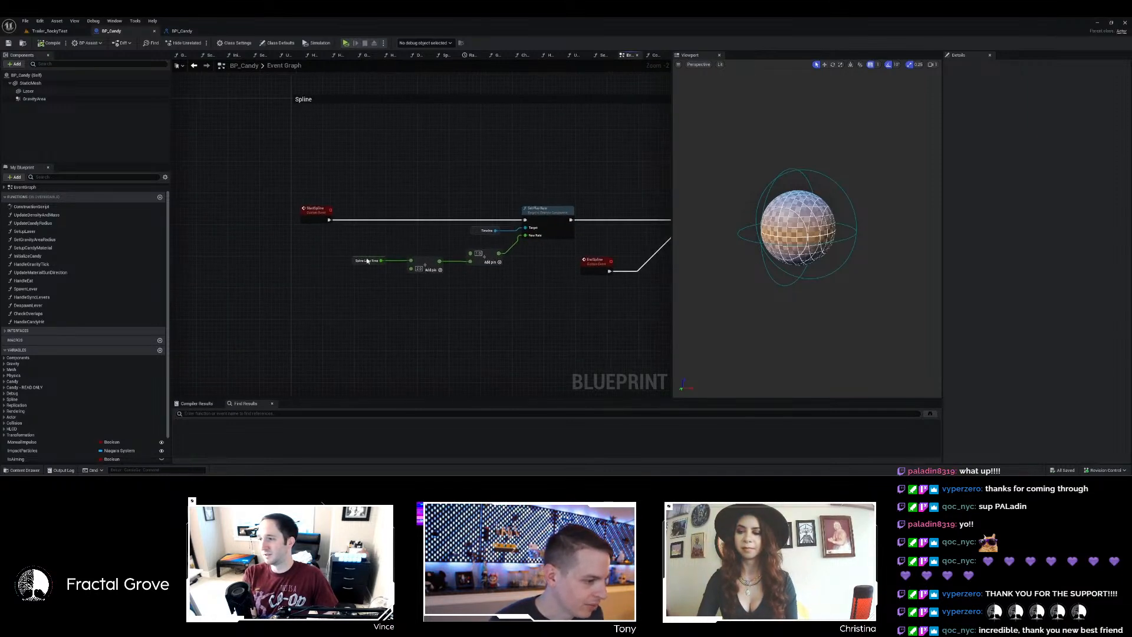
Search the BP_Candy blueprint for "impulse" and go to the Add Impulse node in the Event Graph.
click(252, 415)
text(impulse)
key(Return)
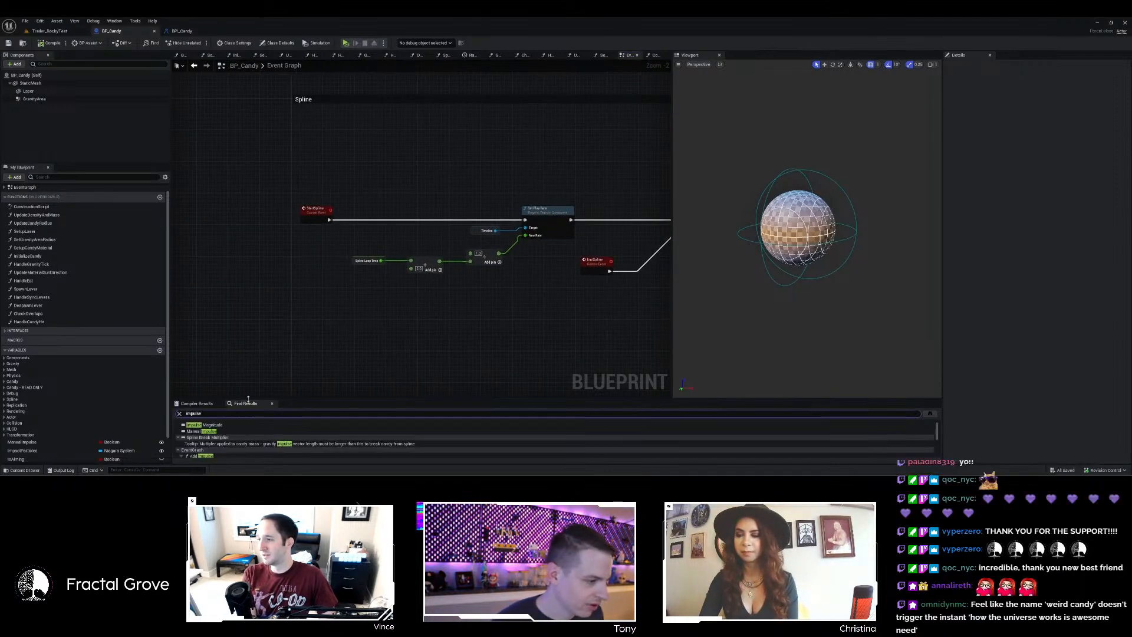
scroll(227, 442, down, 4)
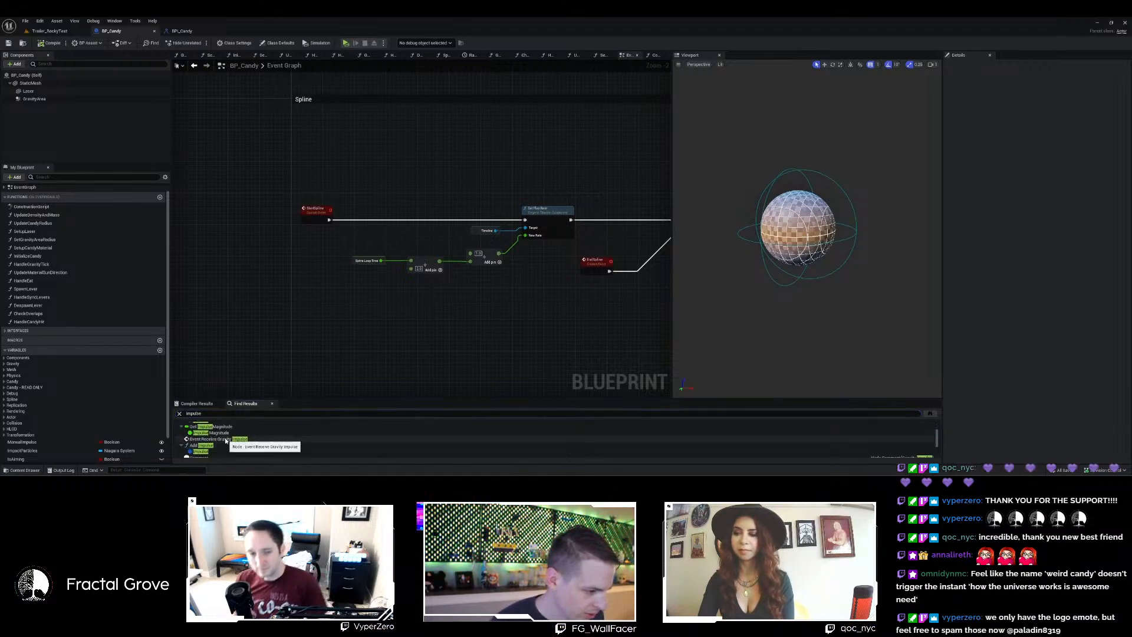
scroll(226, 432, down, 2)
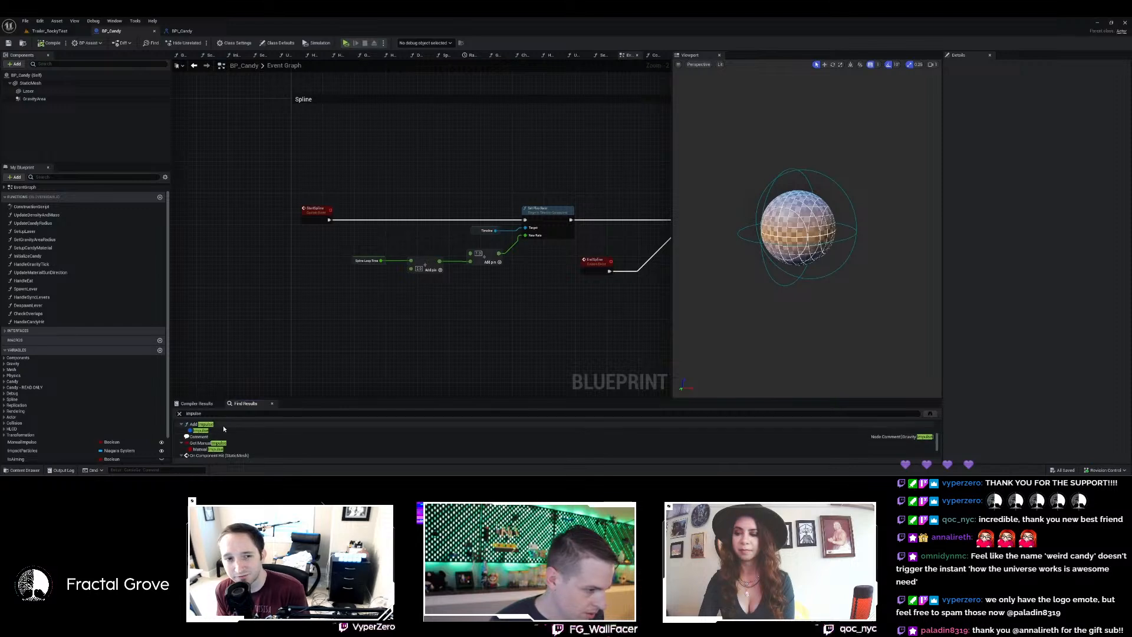
click(223, 426)
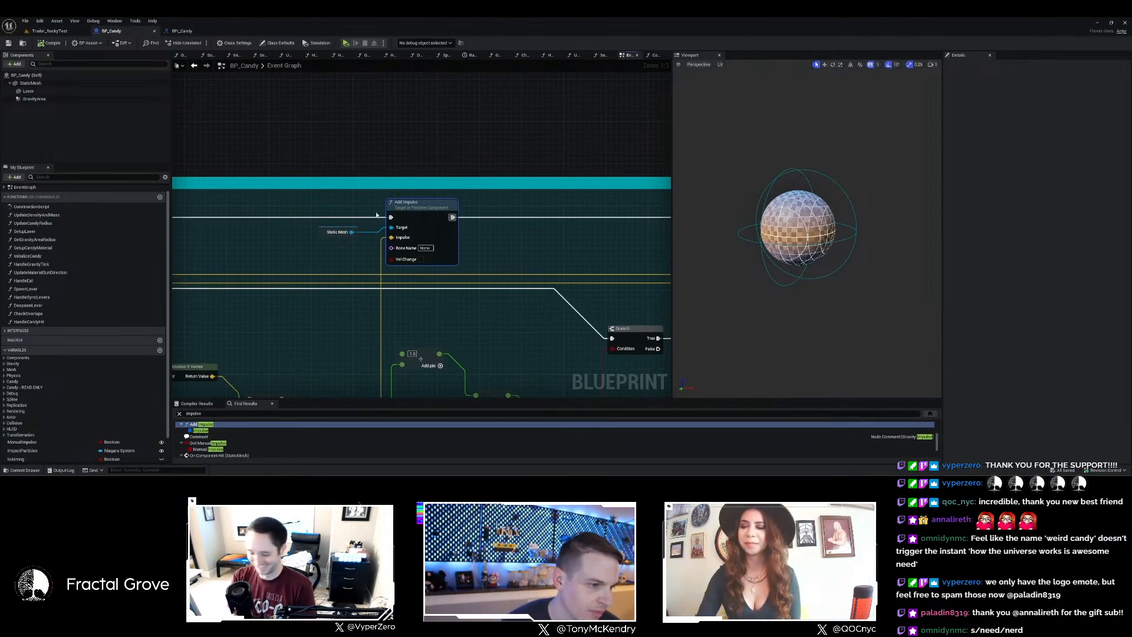
scroll(428, 218, down, 3)
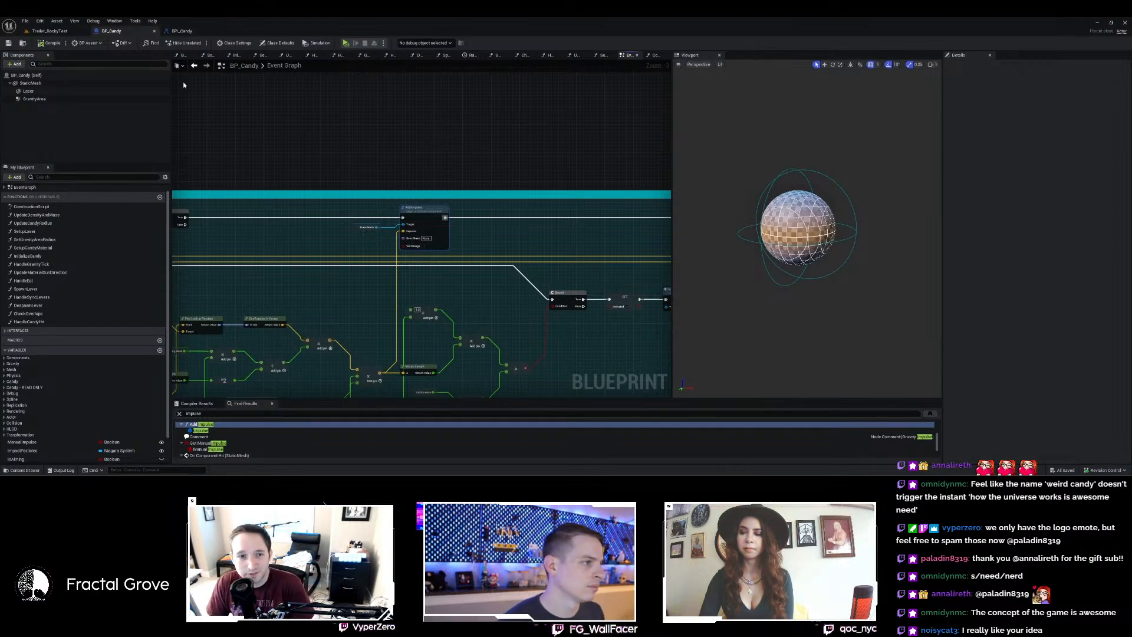
Return to the level editor, open the Suika level, simulate the planets above the box, and stop the simulation.
click(44, 31)
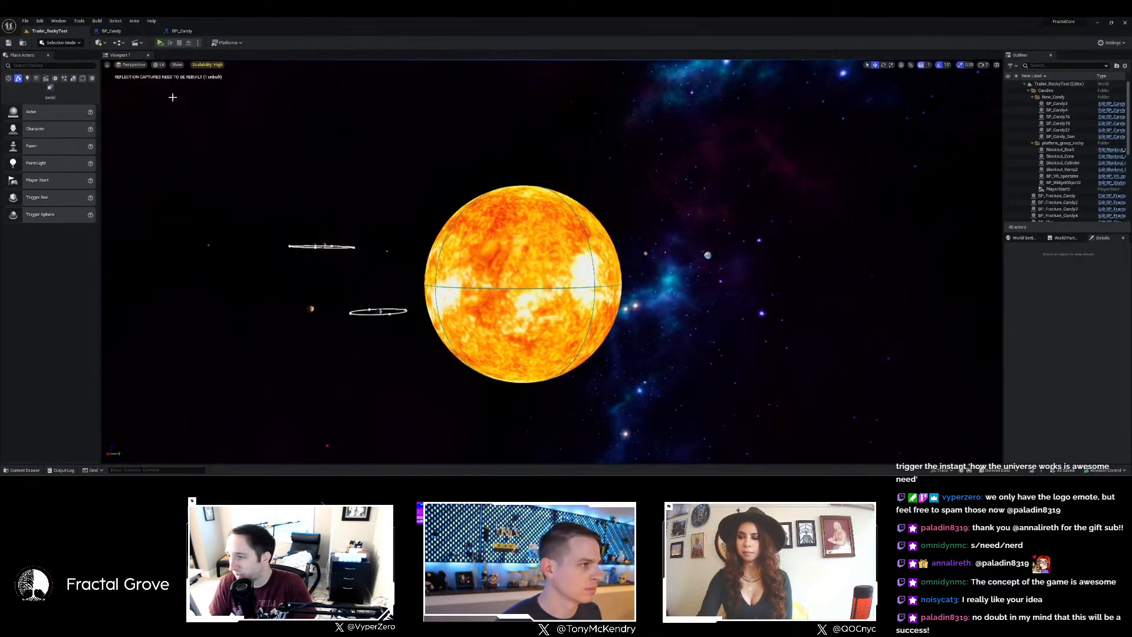
click(22, 470)
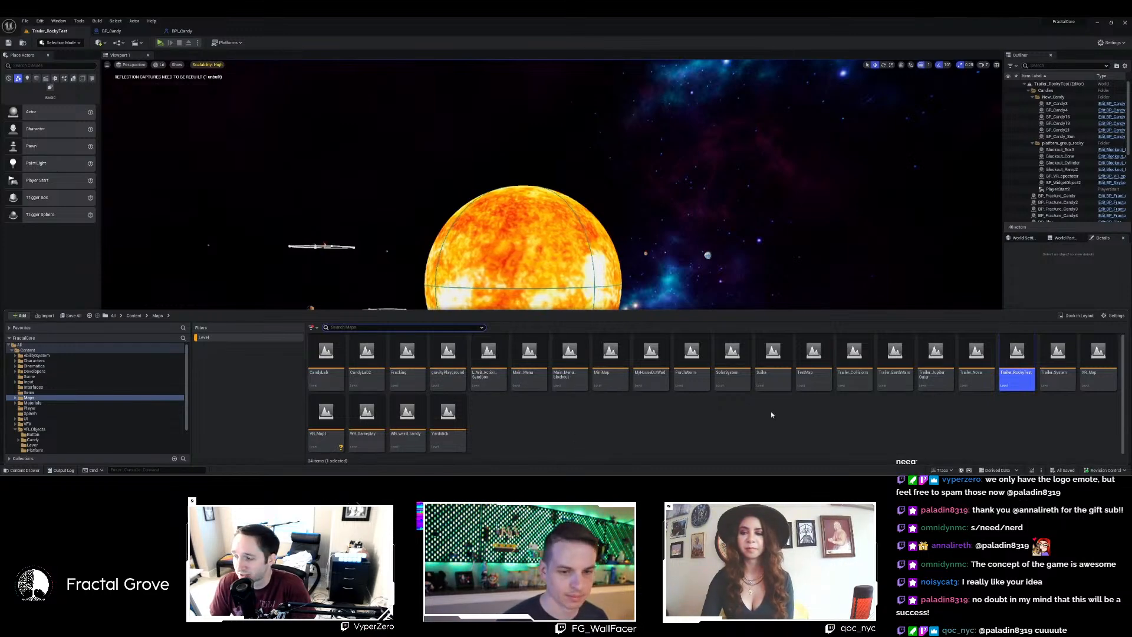
double_click(772, 362)
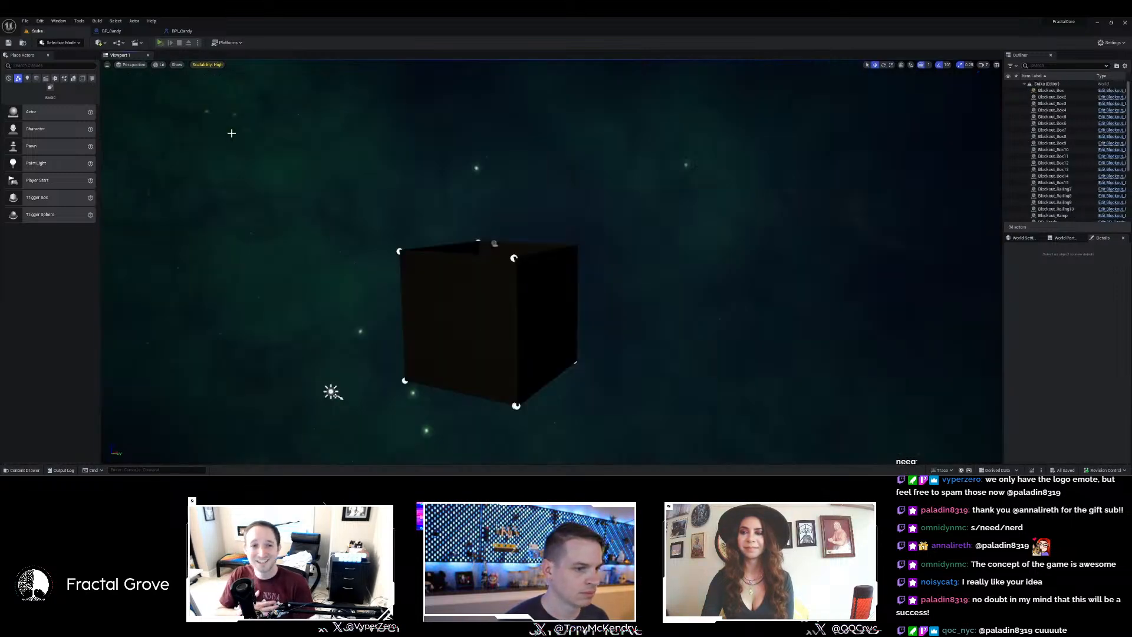
key(alt+p)
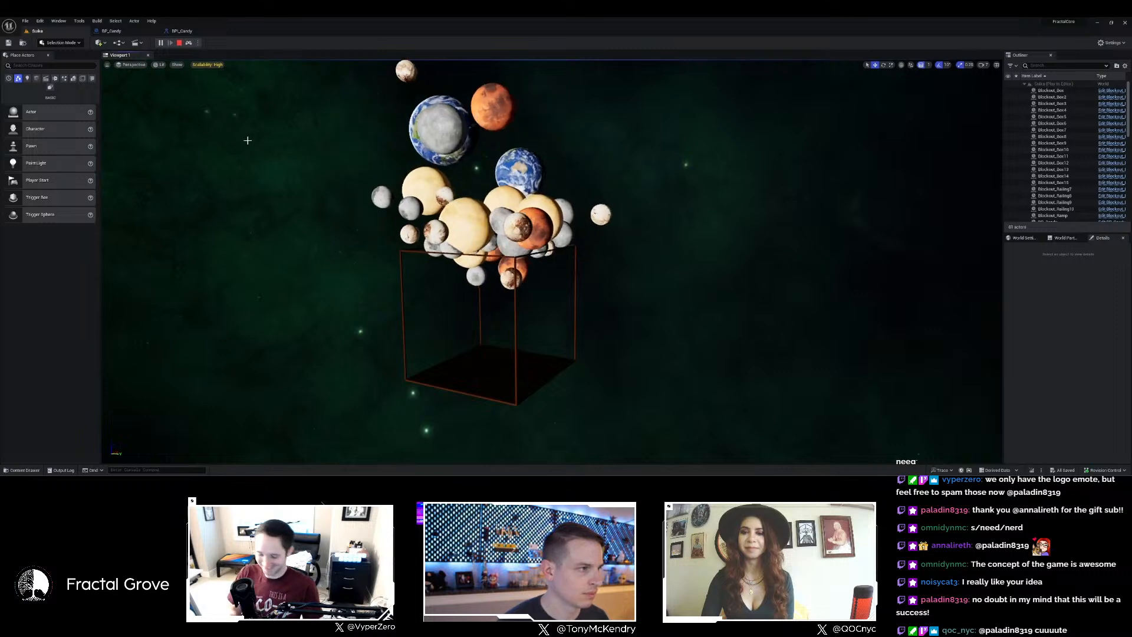
key(Escape)
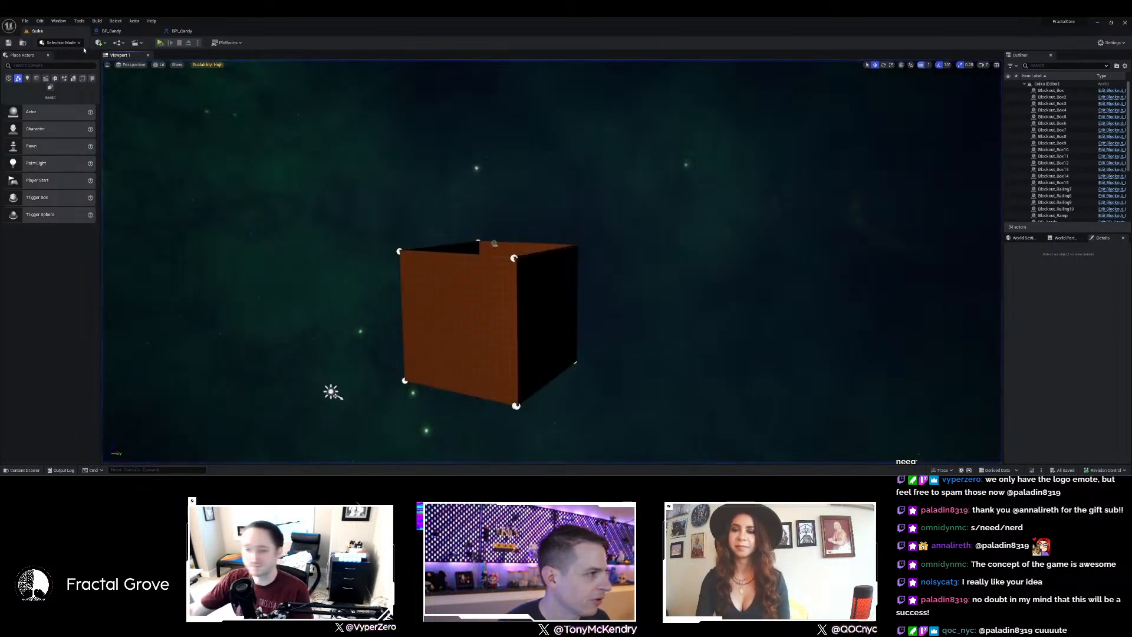
Find the gravity setting in the Project Settings, set Default Gravity Z to -980, and close the settings.
click(40, 22)
click(65, 117)
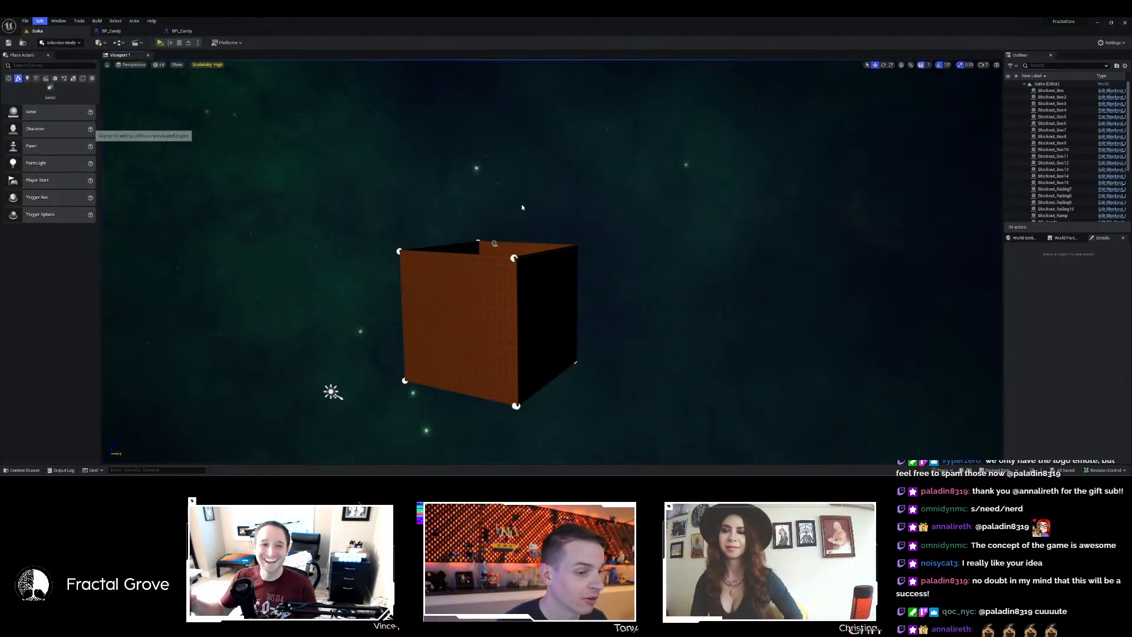
click(496, 48)
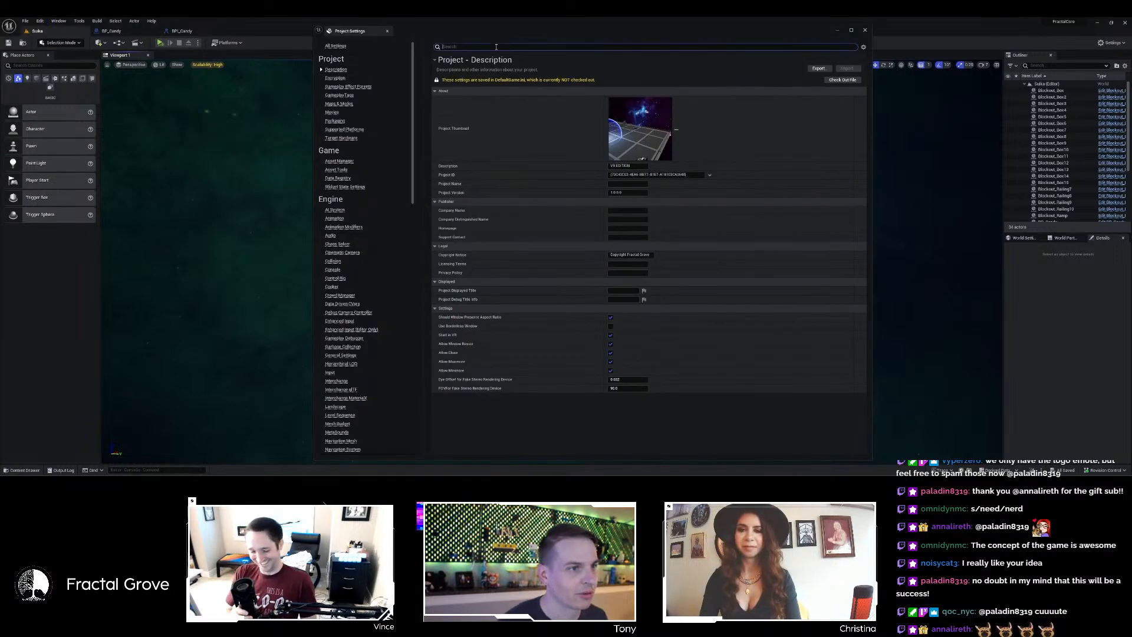
text(gravity)
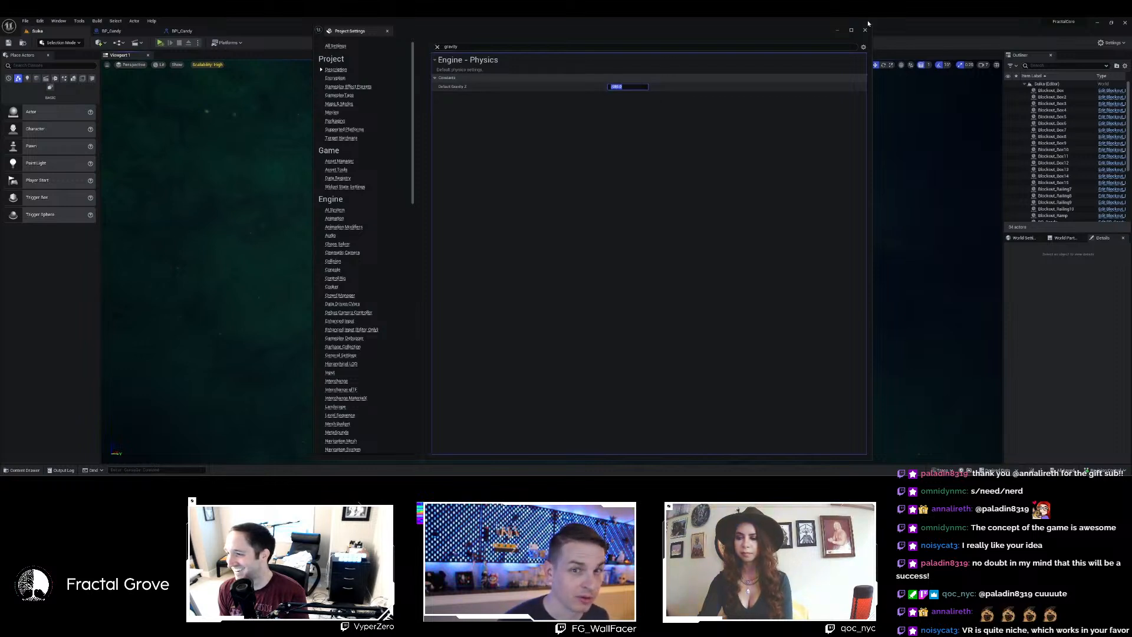
click(864, 31)
Simulate the Suika level with the box seen from the front, and stop the run.
right_drag(409, 225, 408, 252)
click(160, 43)
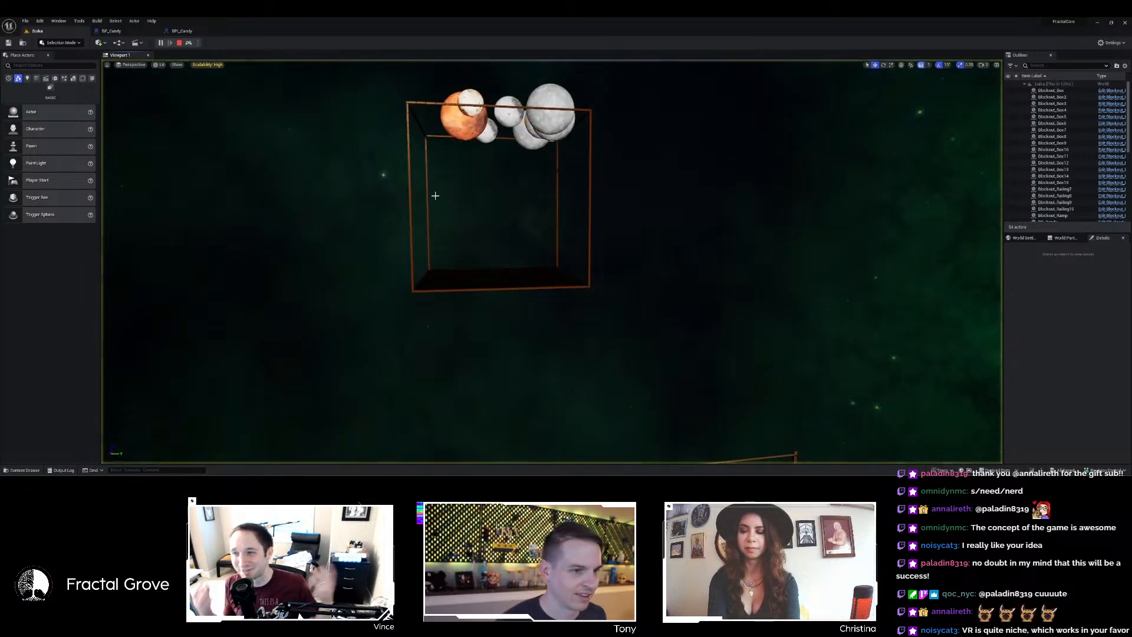
key(Escape)
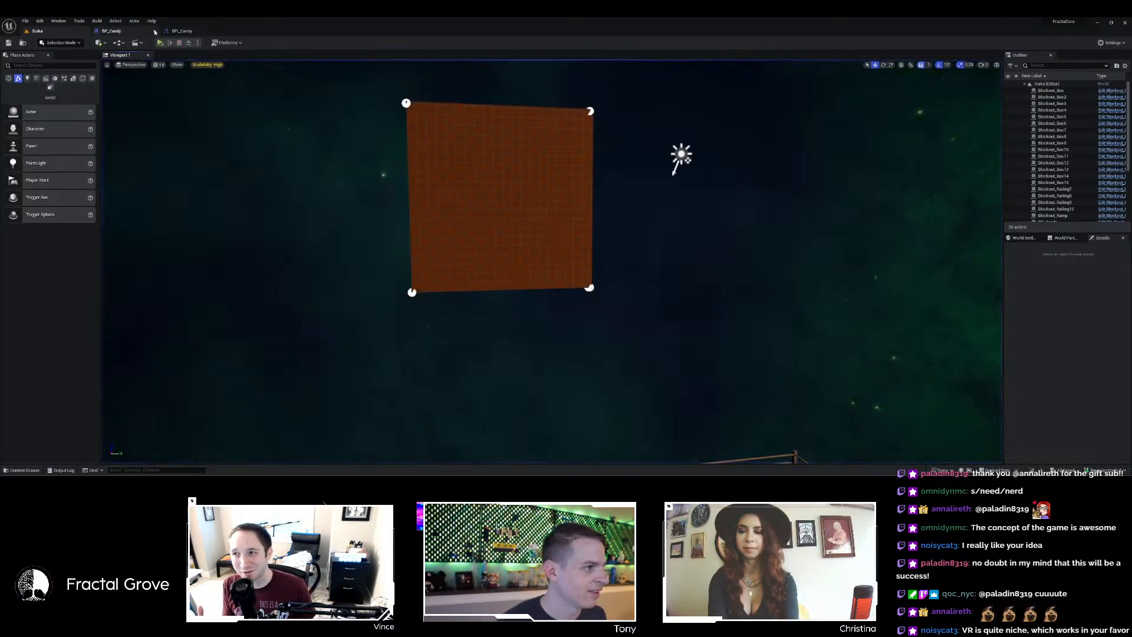
Reopen the Project Settings, look up Default Gravity Z under Engine - Physics, and close the settings.
click(40, 21)
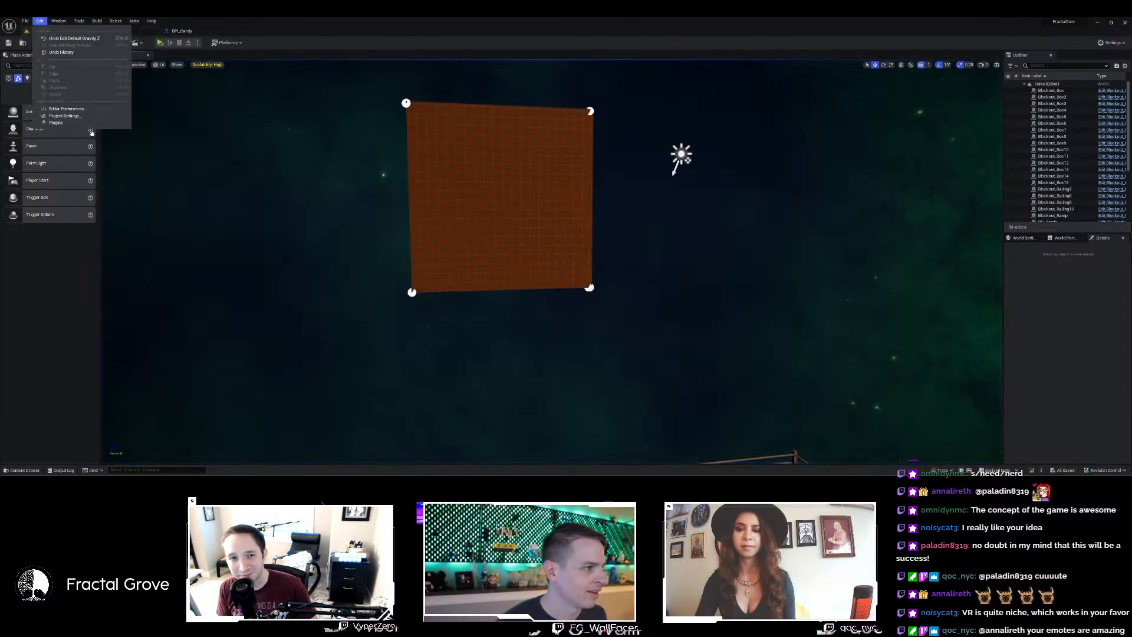
click(66, 115)
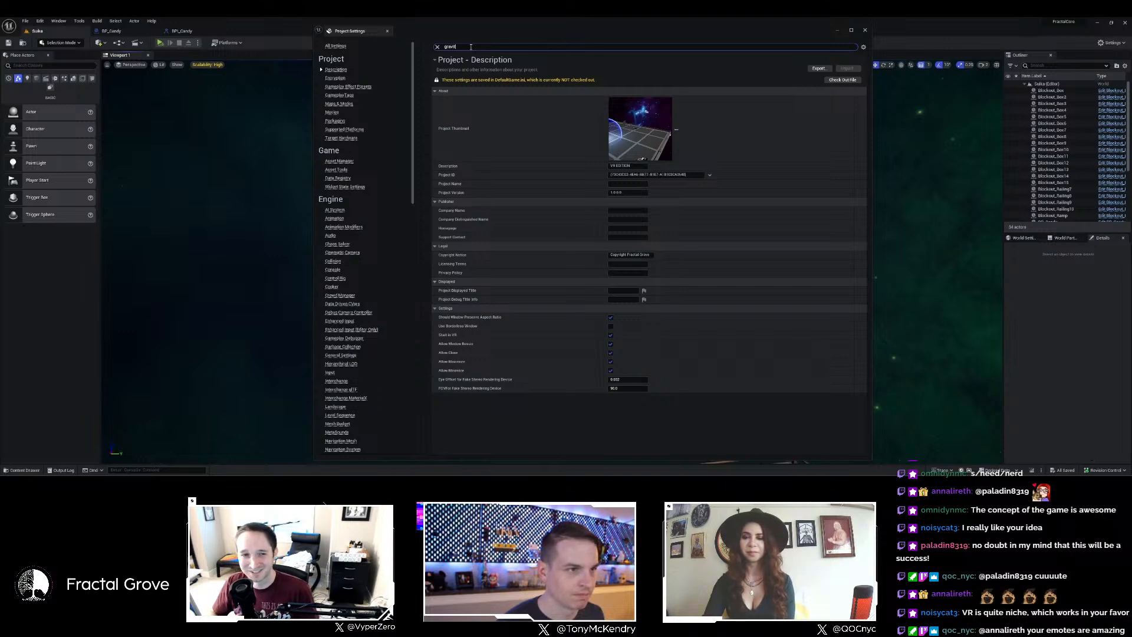
text(y)
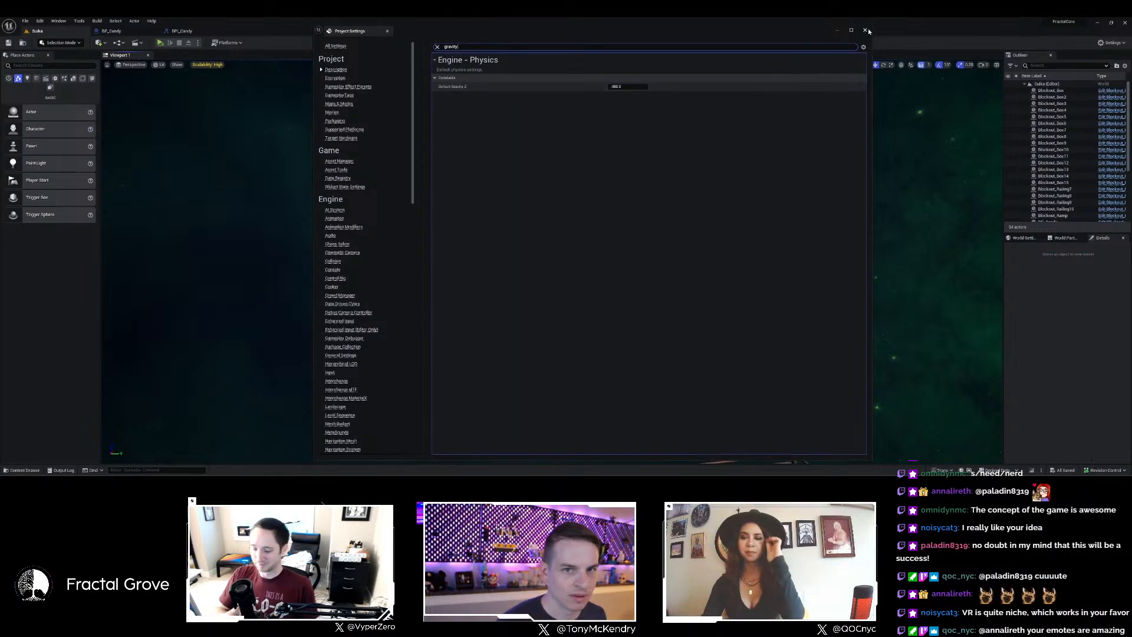
click(133, 58)
Simulate the Suika level's planets once more, stop the run, and bring the orange box back into view.
click(159, 43)
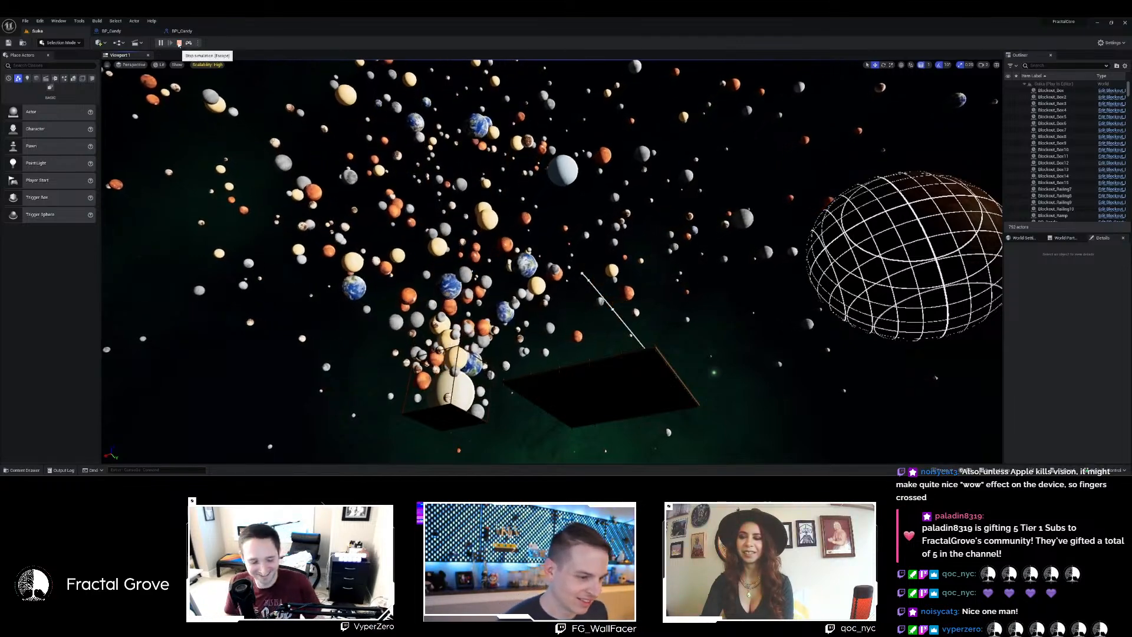
click(179, 43)
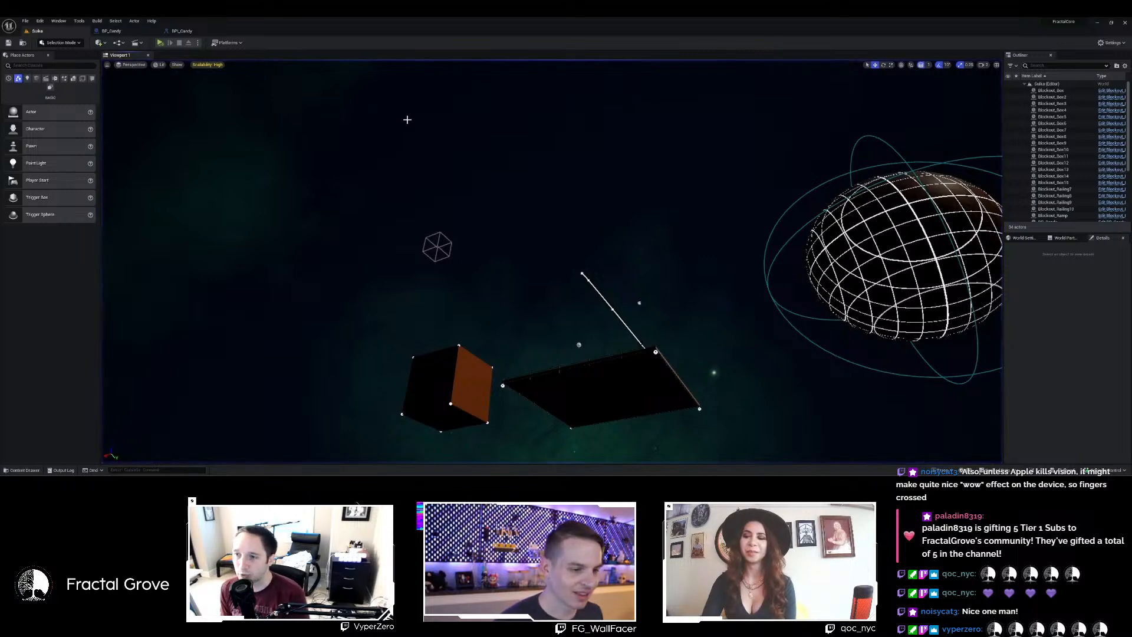
right_drag(518, 216, 674, 182)
key(w)
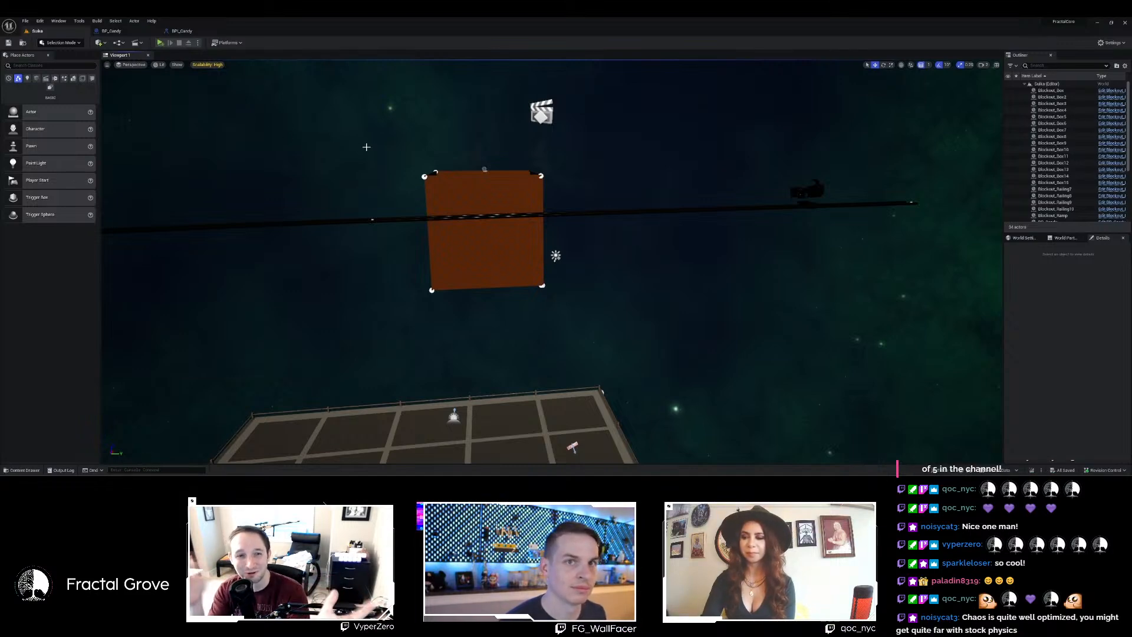
mouse_move(400, 151)
right_down()
mouse_move(381, 107)
mouse_move(401, 151)
right_up()
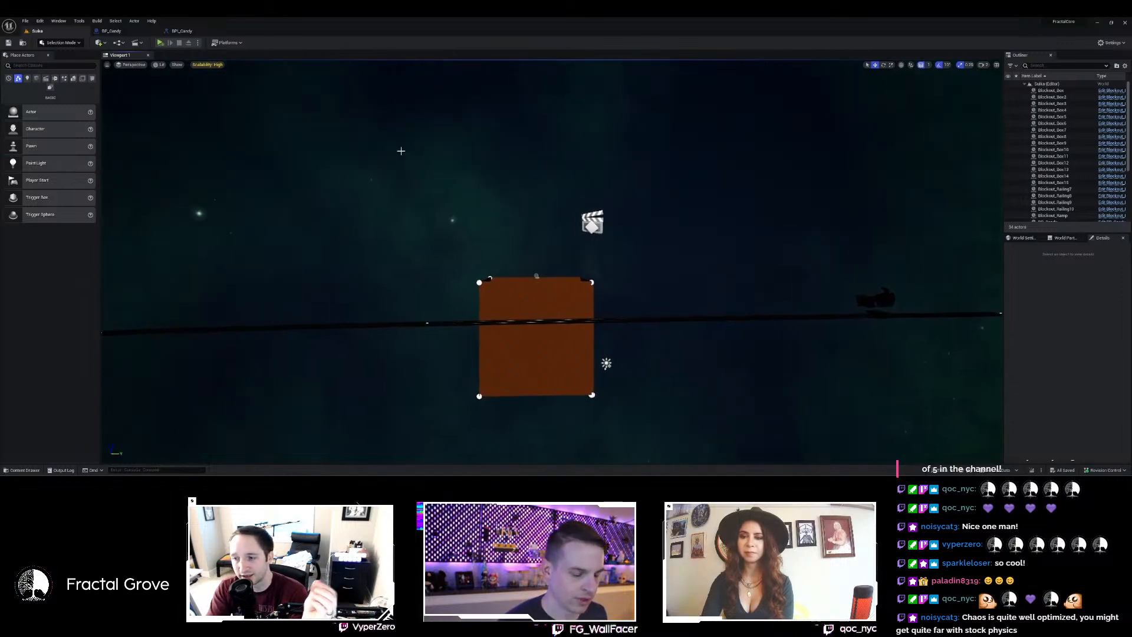
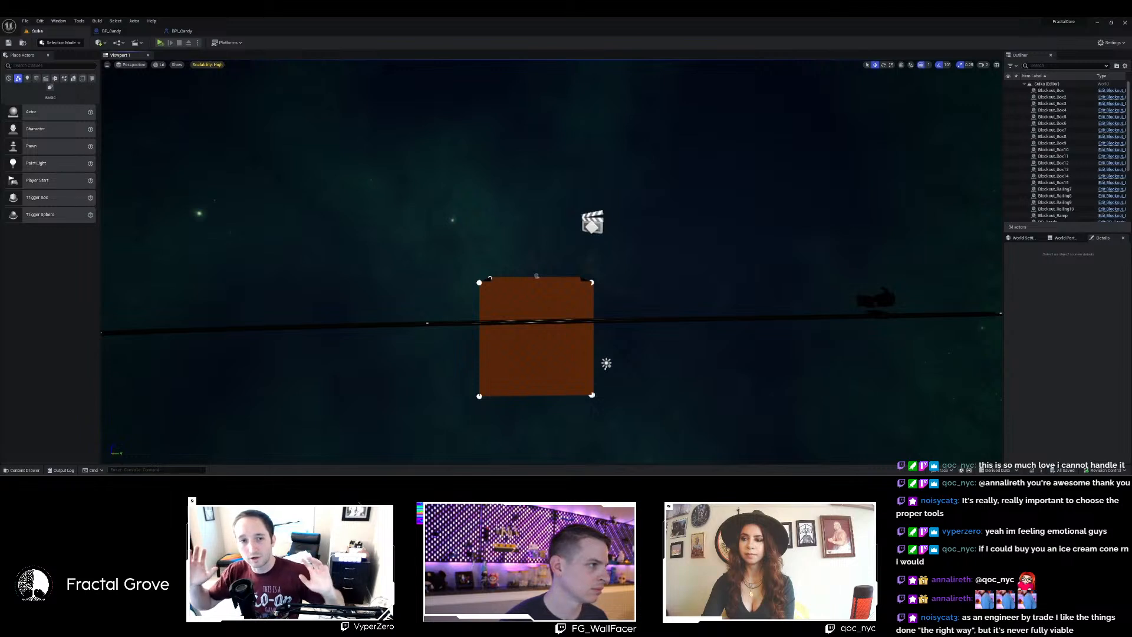
Open the Yardstick level from the Maps folder, run a simulation of it, and stop the run.
click(25, 21)
mouse_move(71, 59)
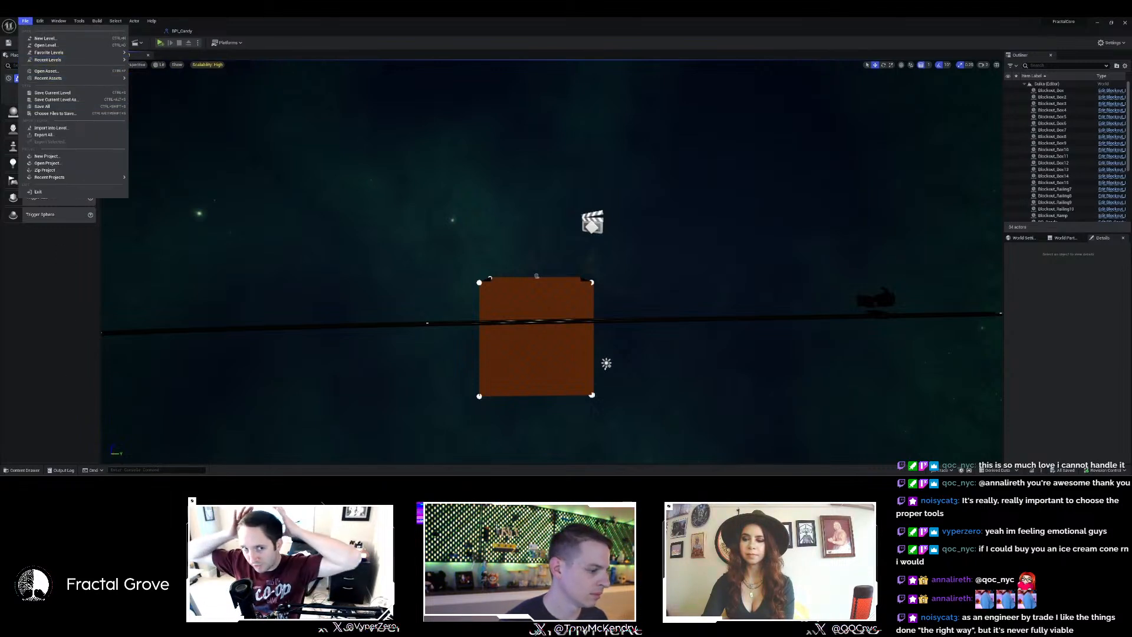
click(24, 469)
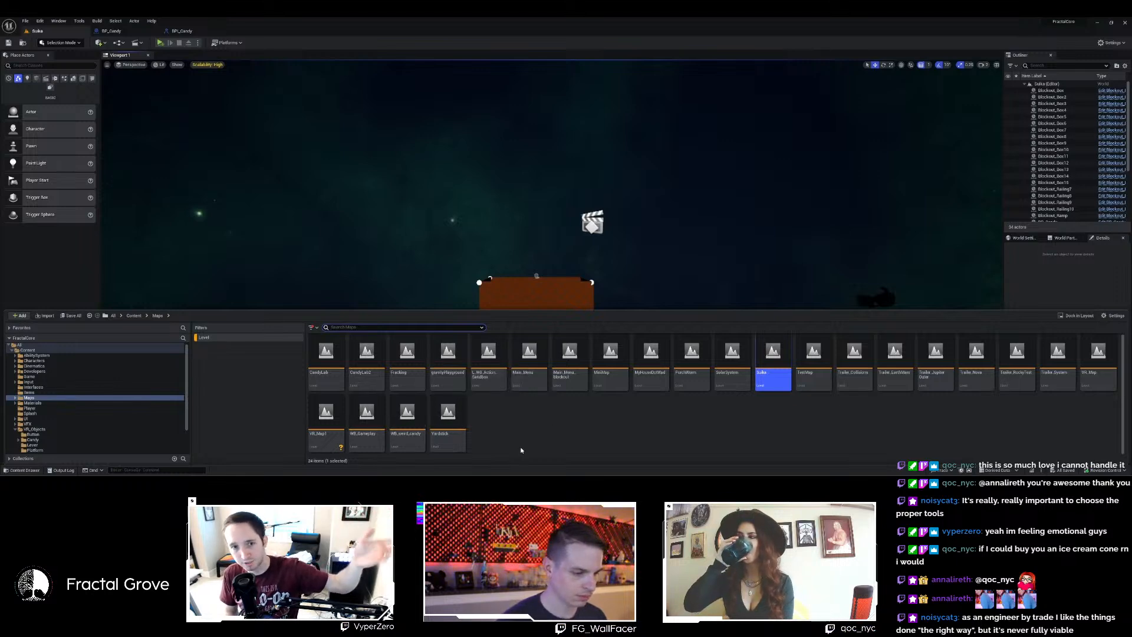
mouse_move(456, 422)
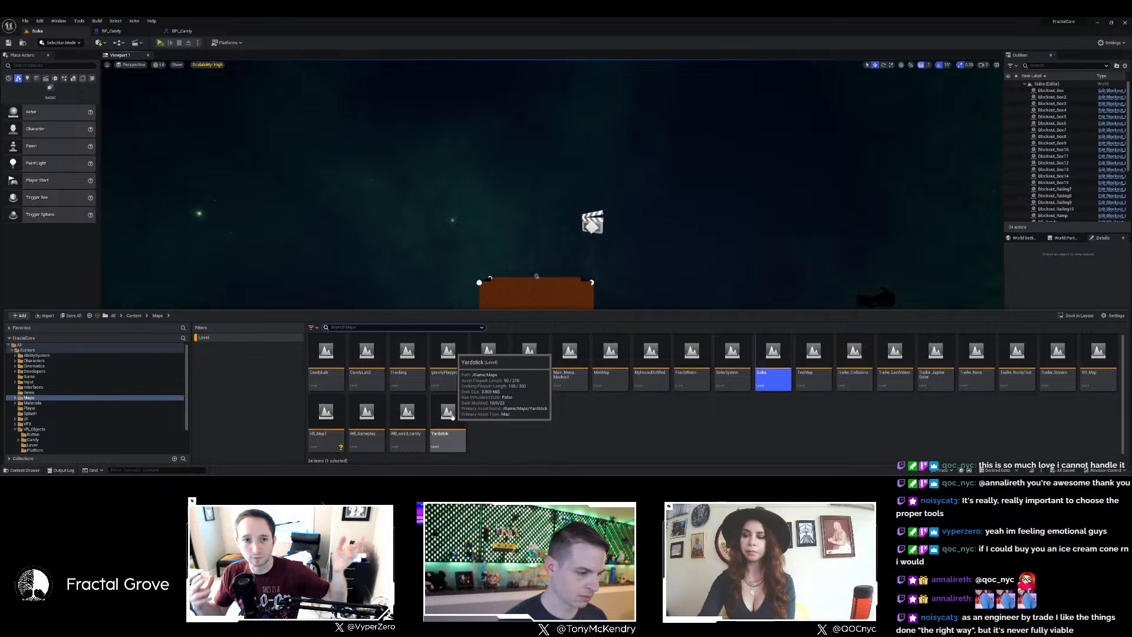
double_click(450, 415)
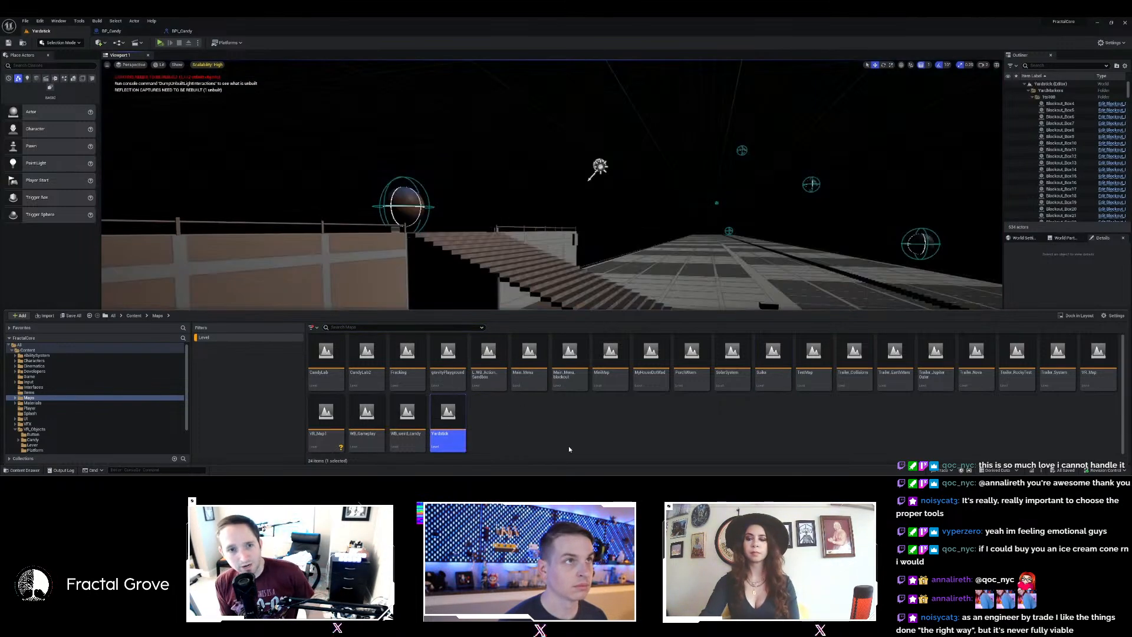
right_drag(567, 248, 736, 247)
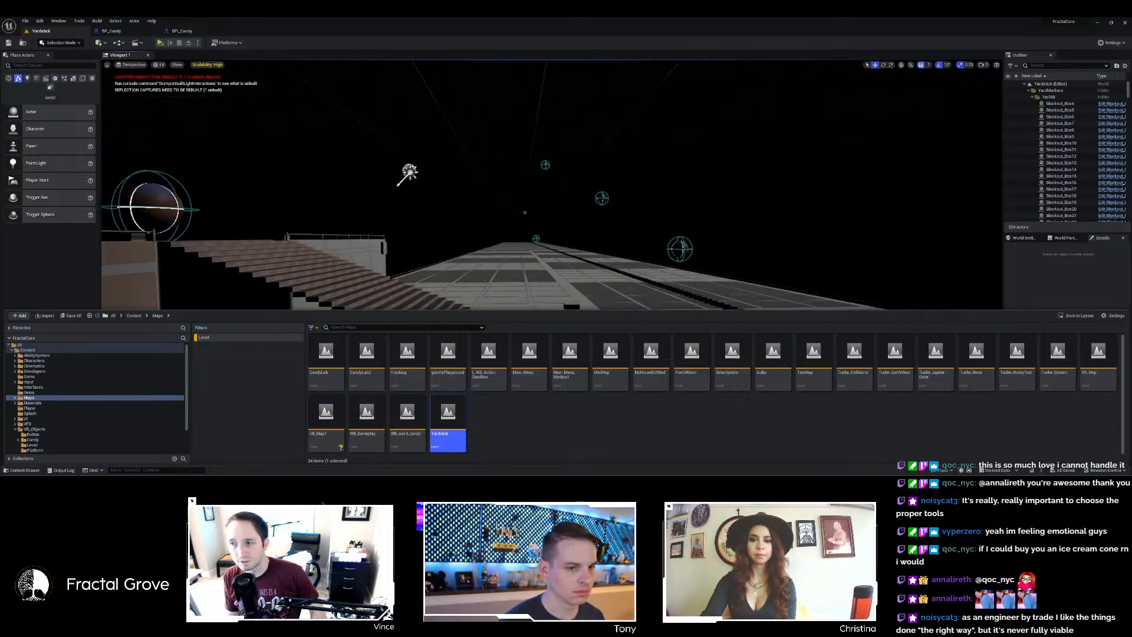
click(161, 42)
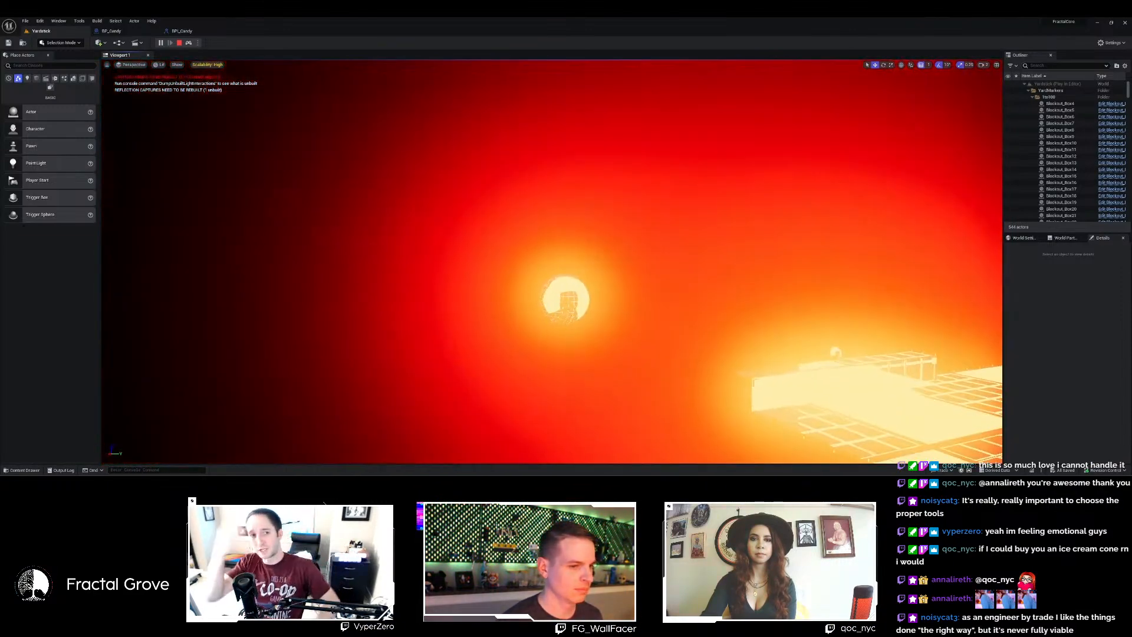
key(Escape)
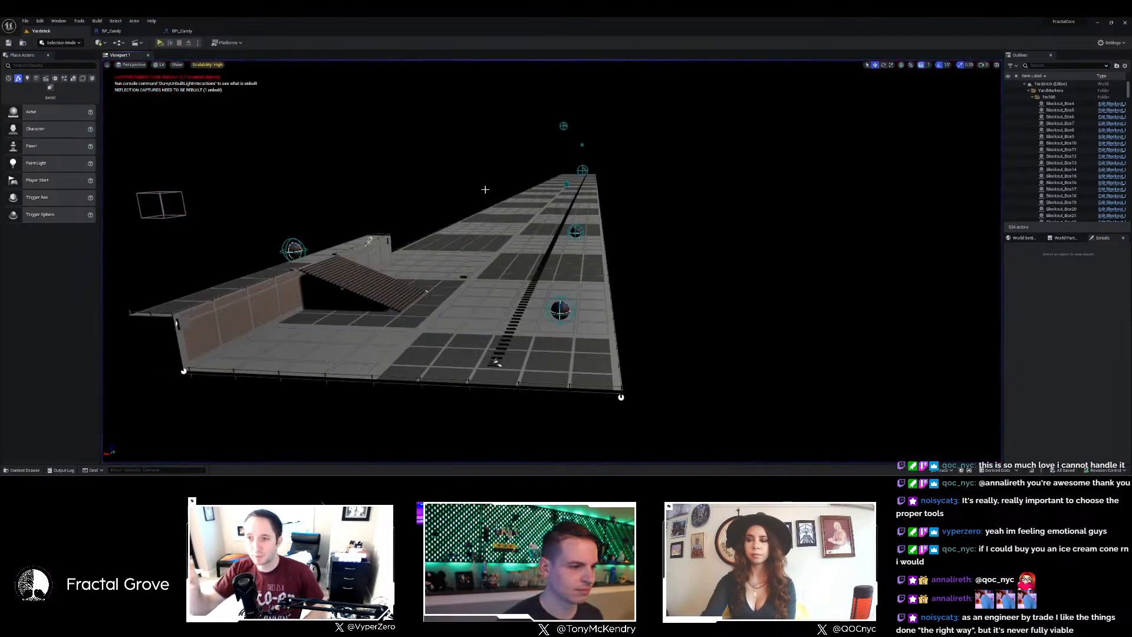
Build only the lighting for the Yardstick level and look along its row of marker blocks.
click(97, 21)
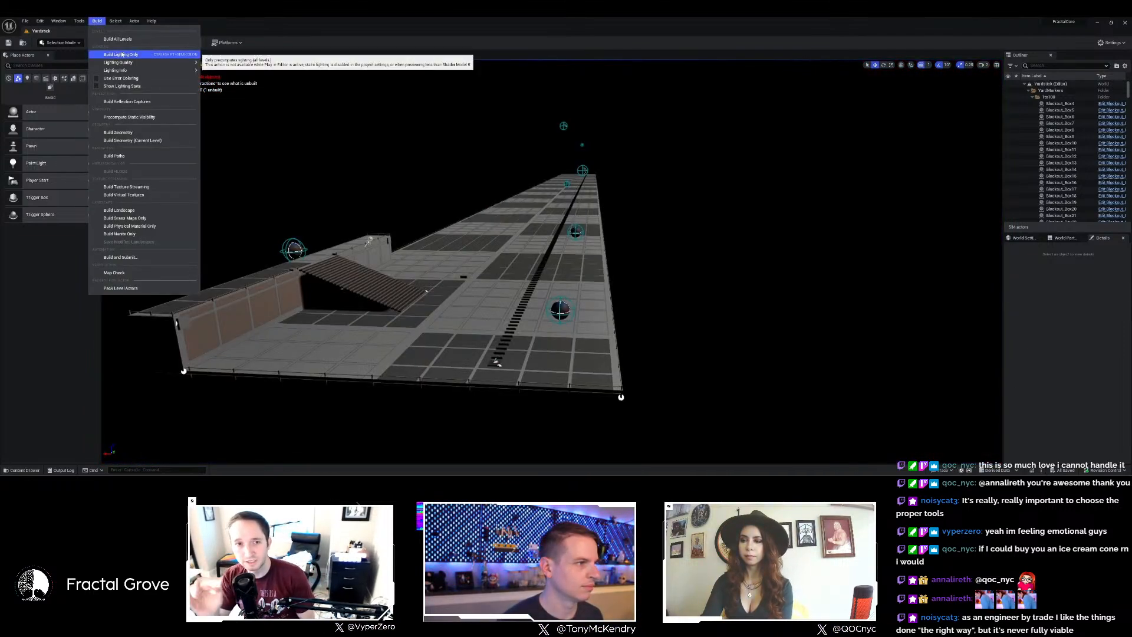
click(118, 51)
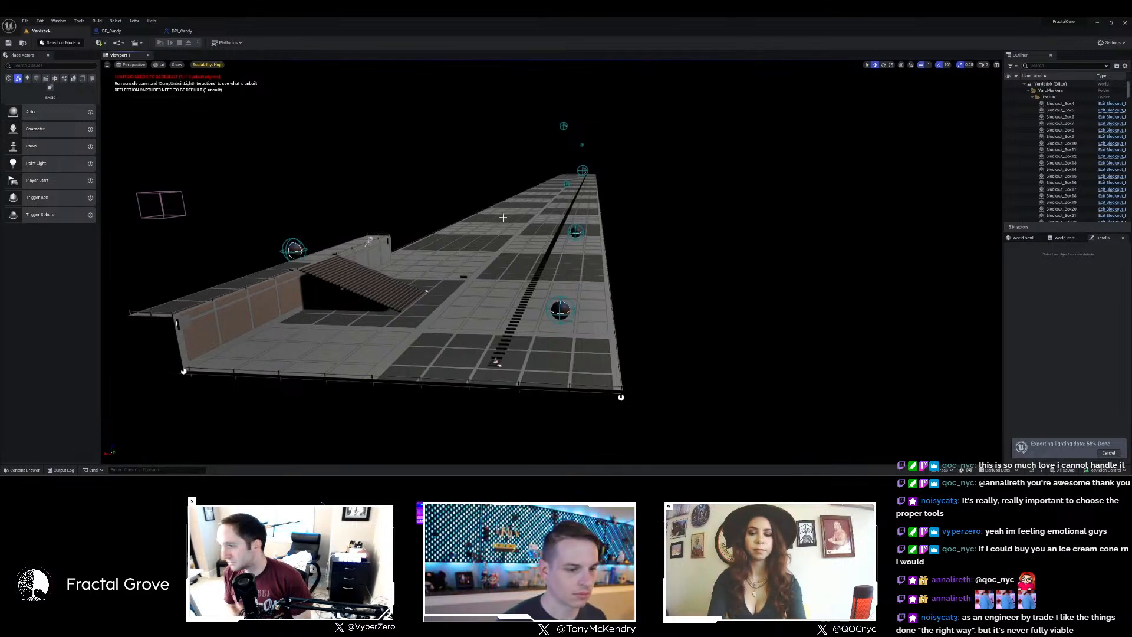
right_drag(407, 164, 445, 169)
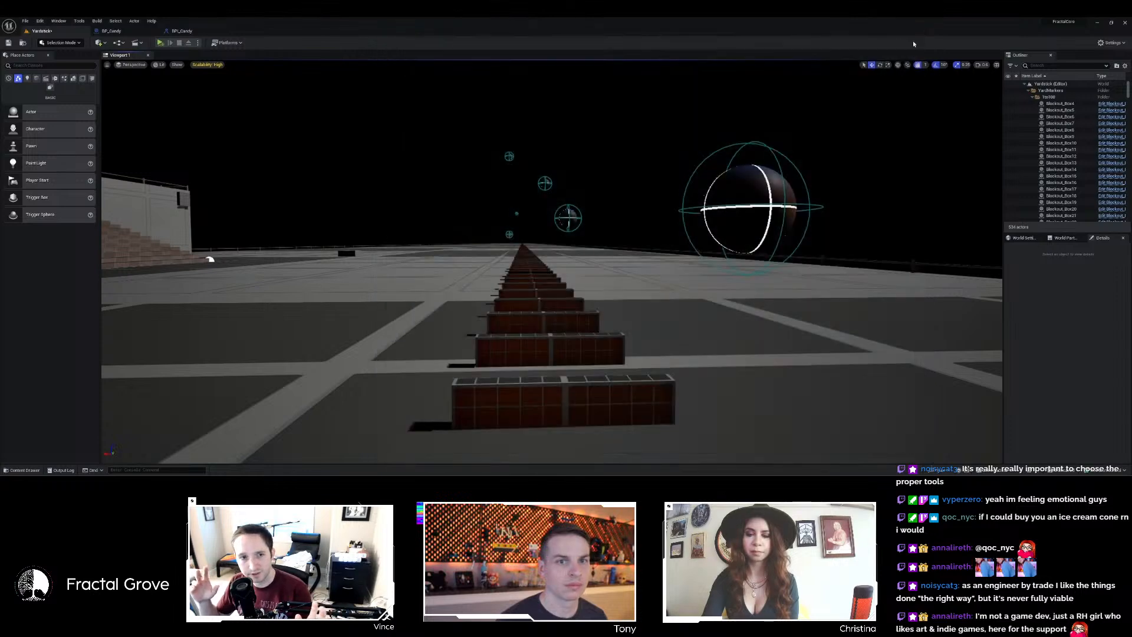
Start simulating the Yardstick level again with the marker blocks and nearby planets in view.
click(925, 33)
right_drag(726, 115, 240, 22)
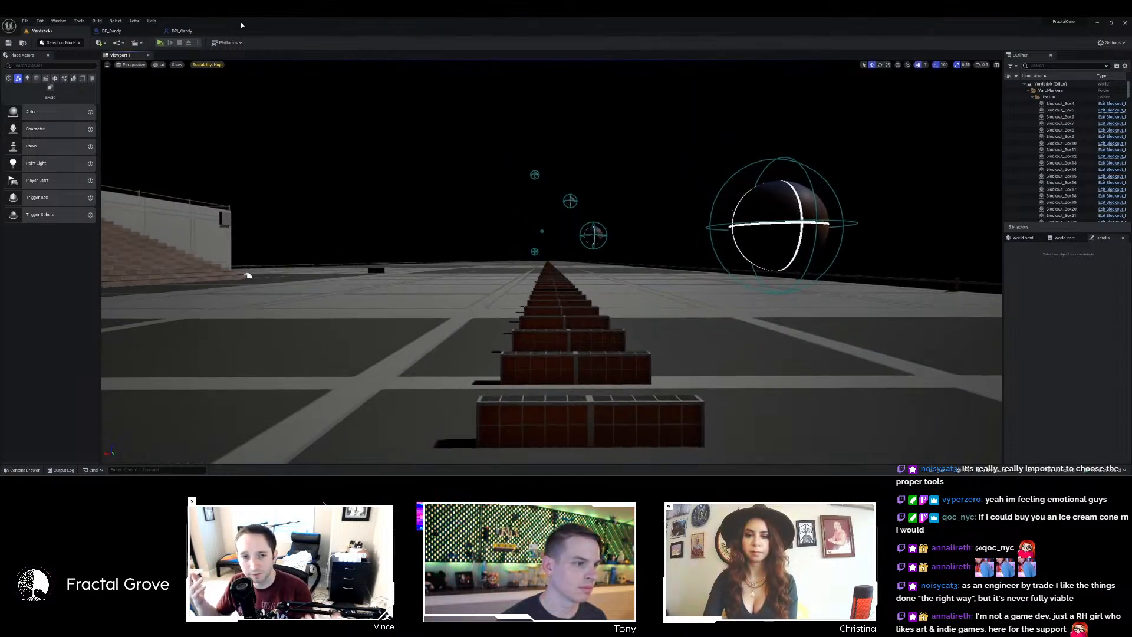
key(alt+p)
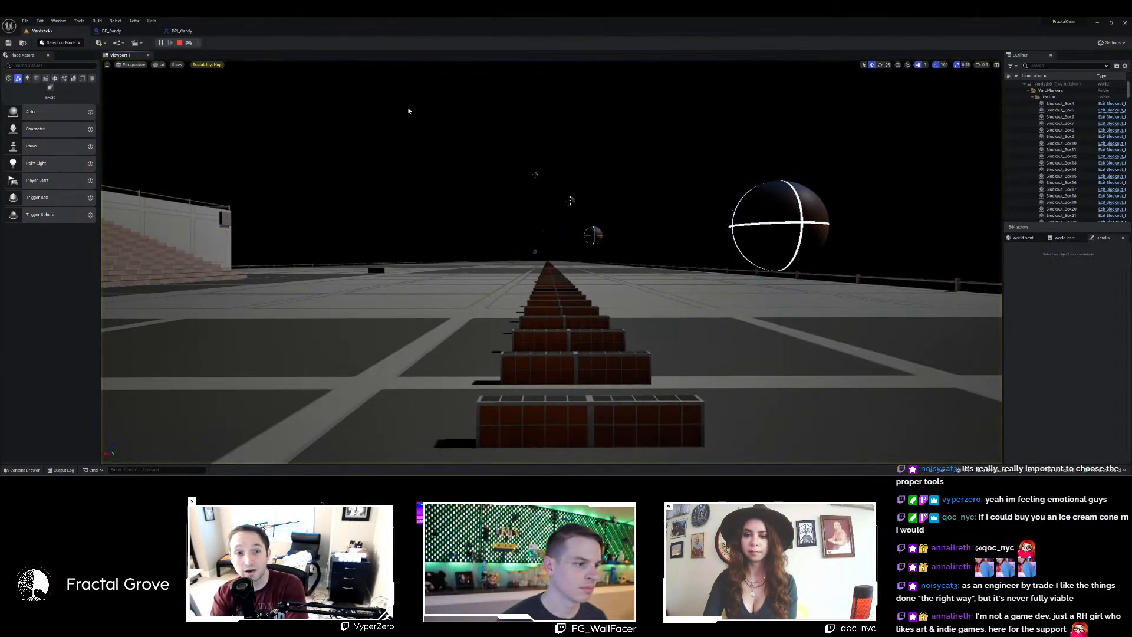
Fly around the simulated Yardstick level past the marker blocks, the railing, the stairs and the planets, and stop the run.
click(501, 119)
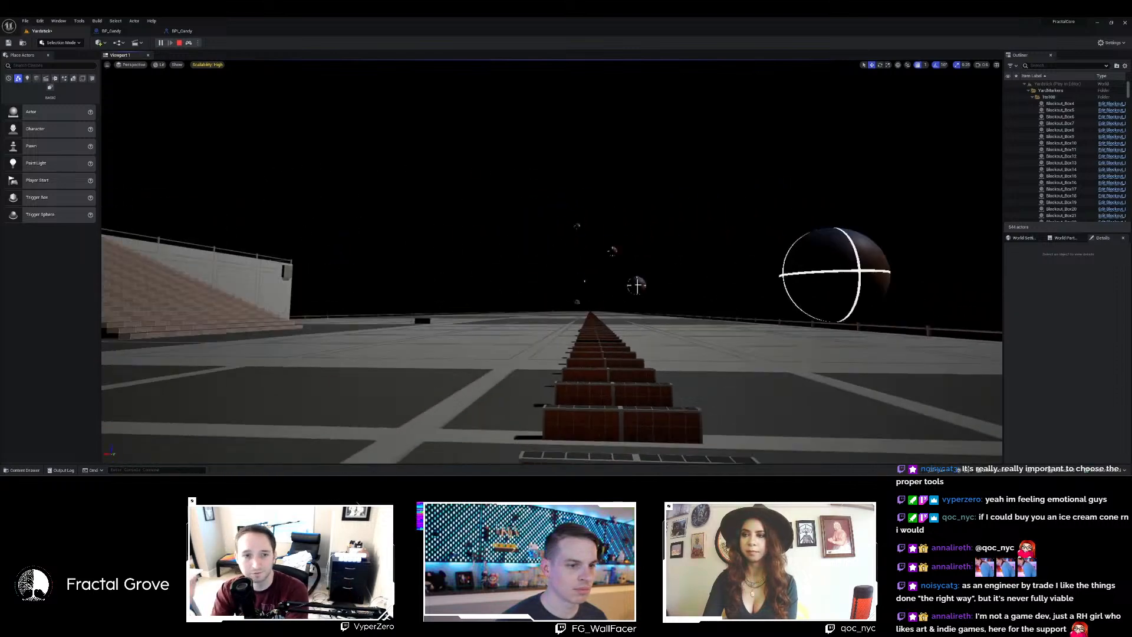
key(w)
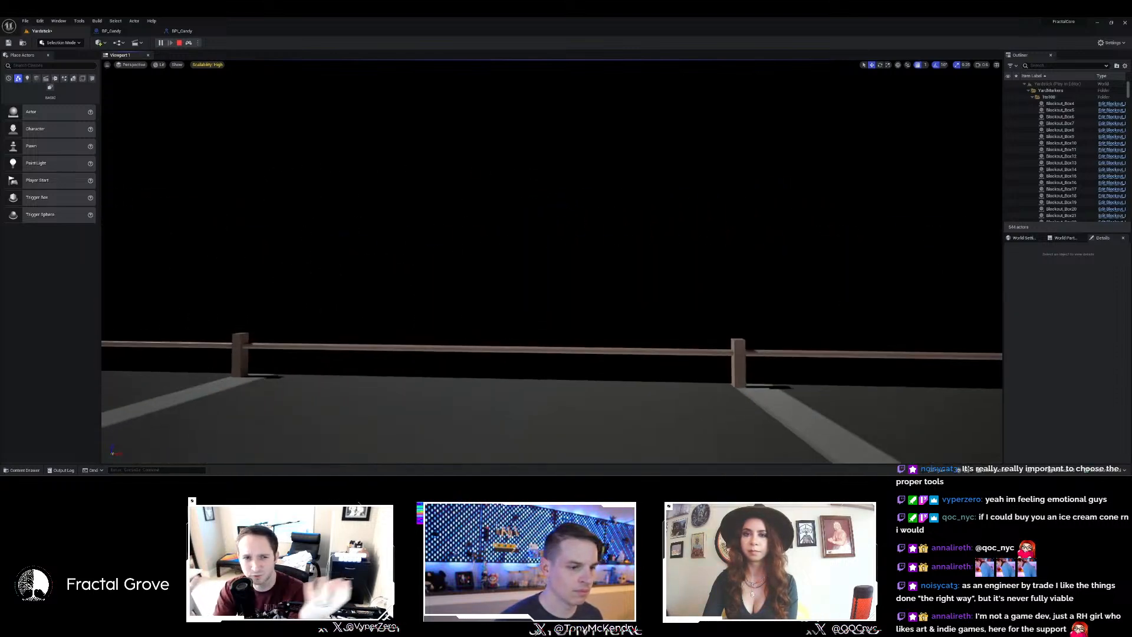
key(s)
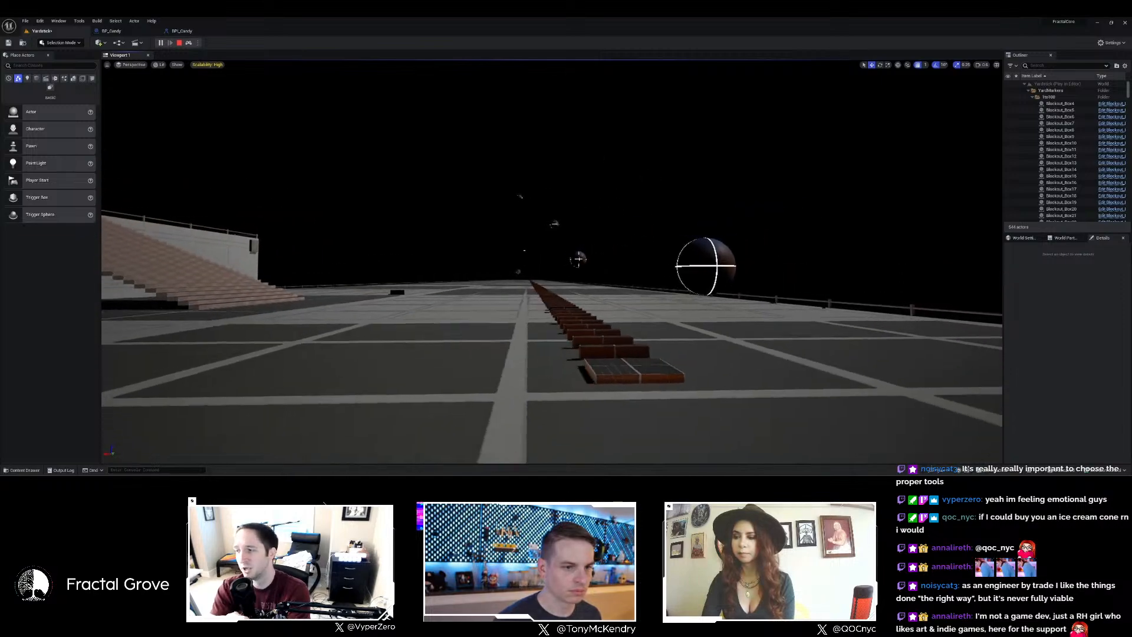
key(w)
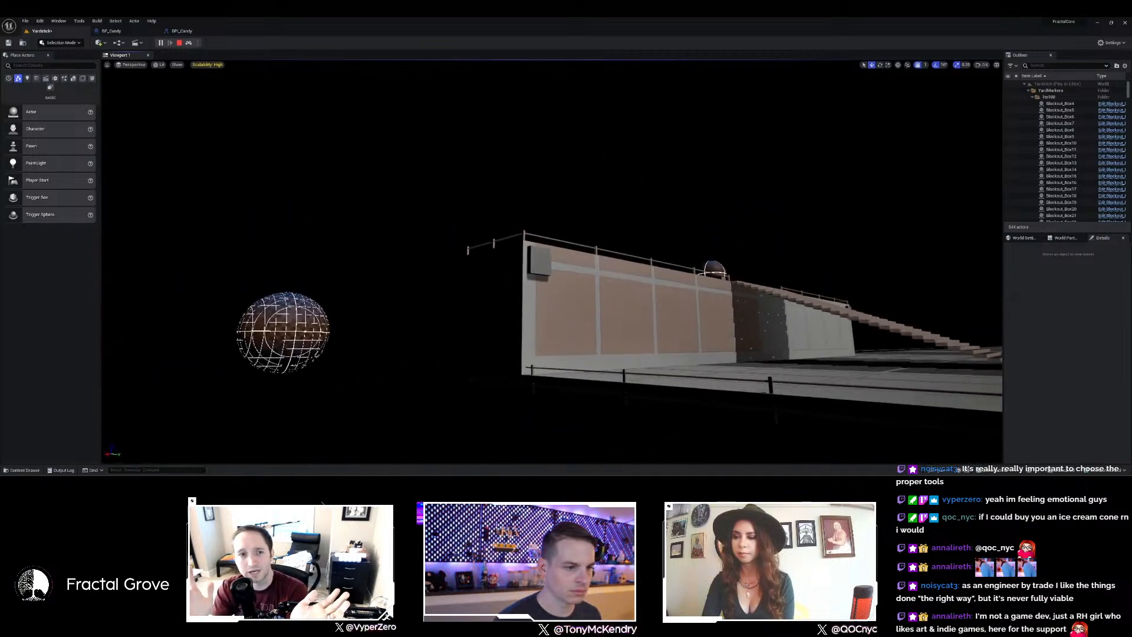
key(w)
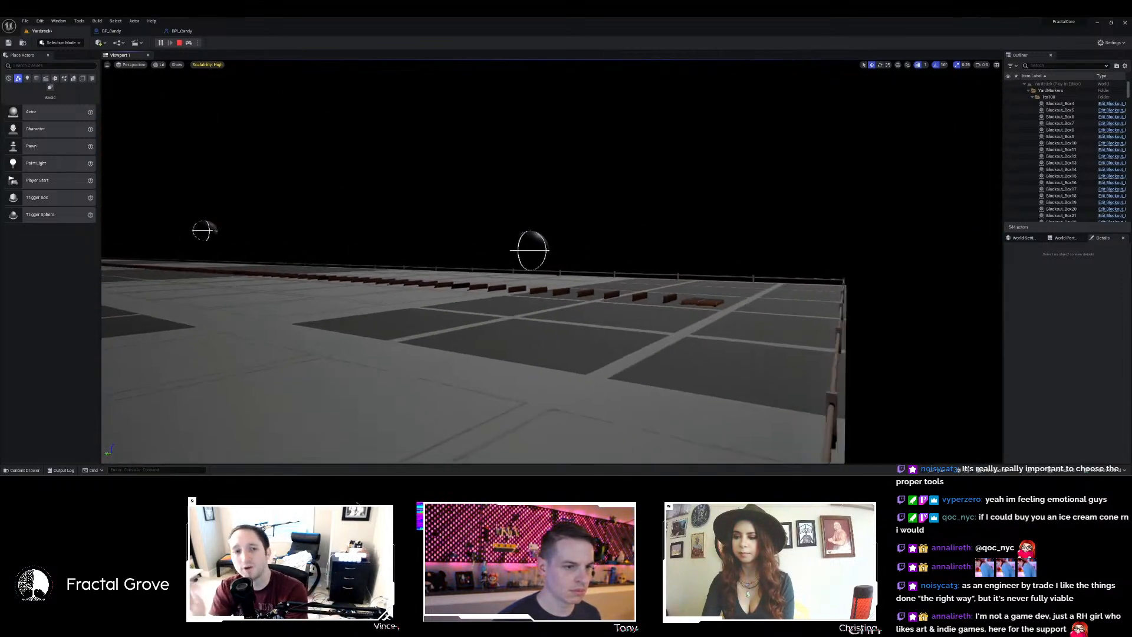
key(Escape)
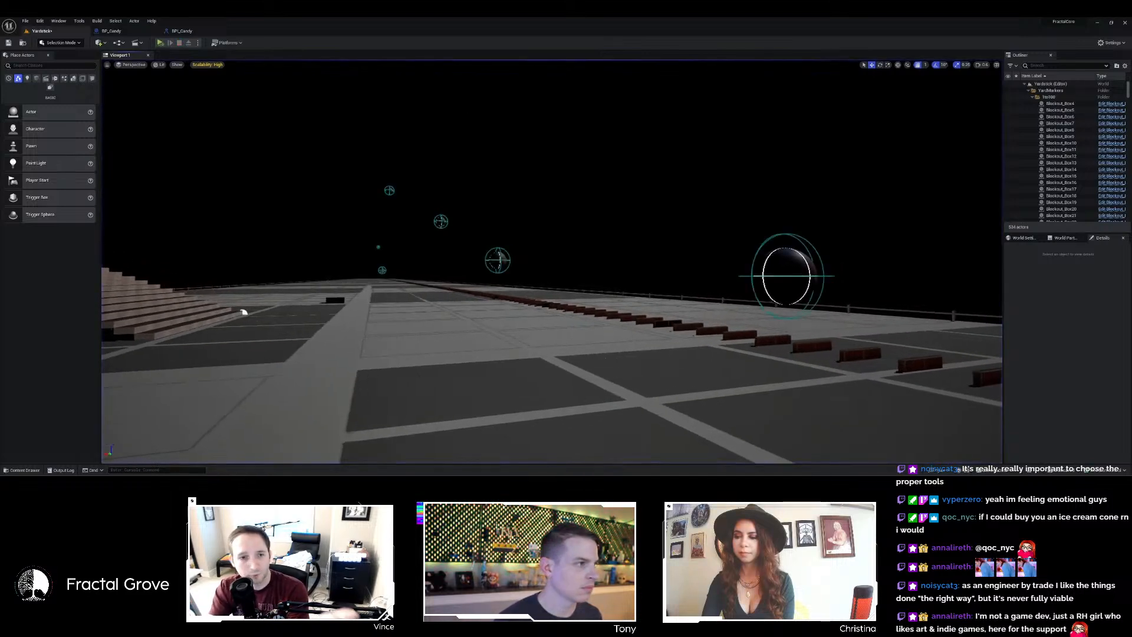
Open the recent MiniMap level without saving the changes to Yardstick.
click(28, 21)
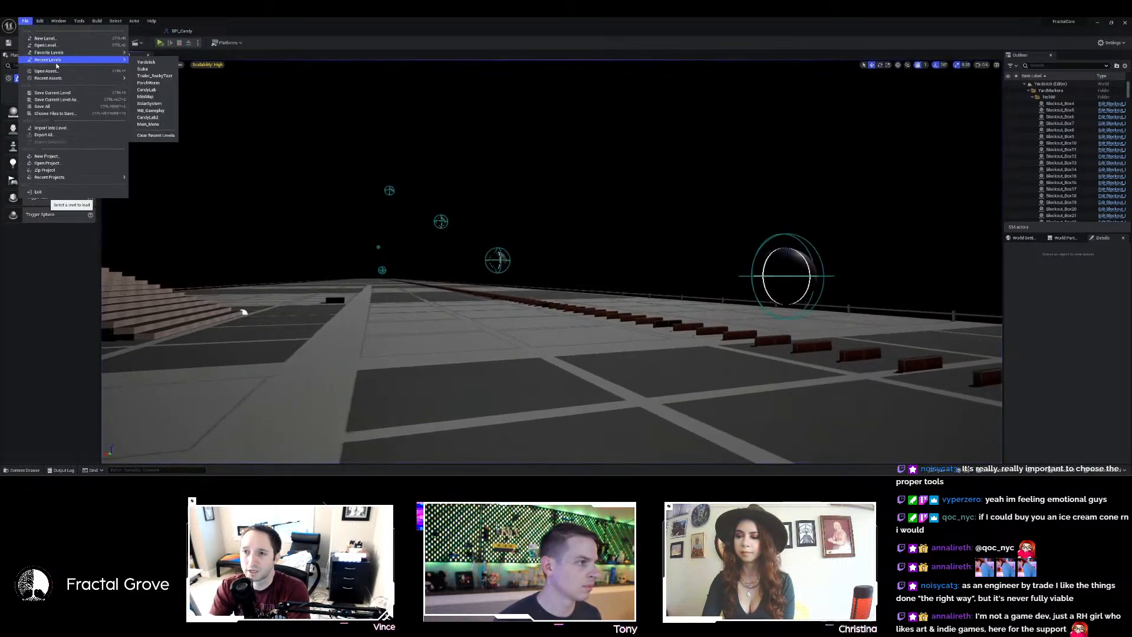
mouse_move(110, 60)
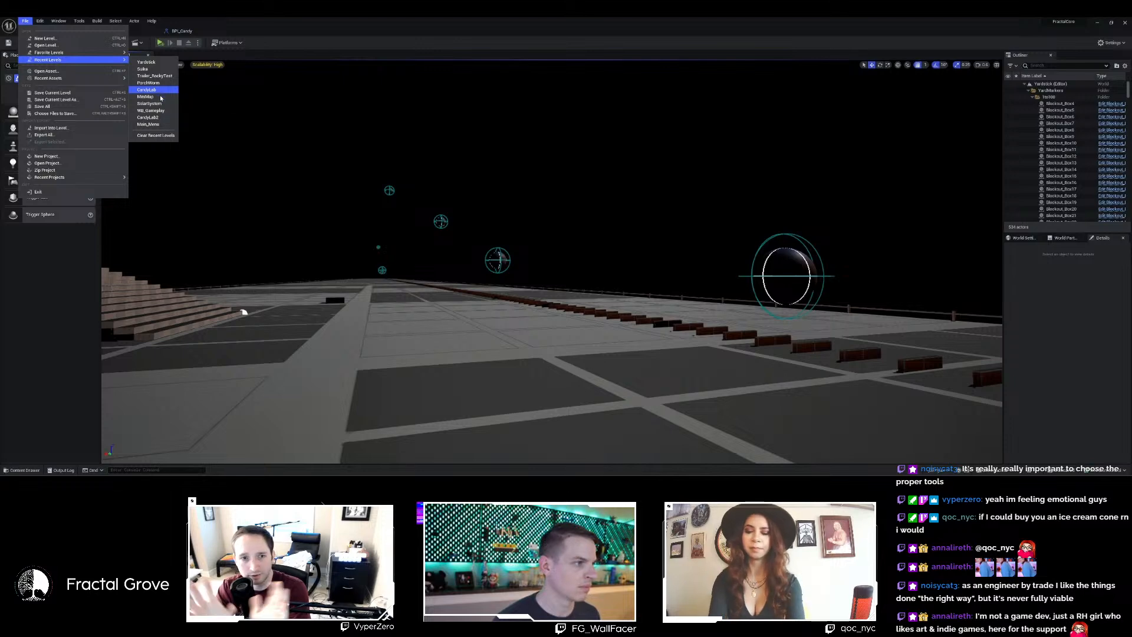
click(160, 98)
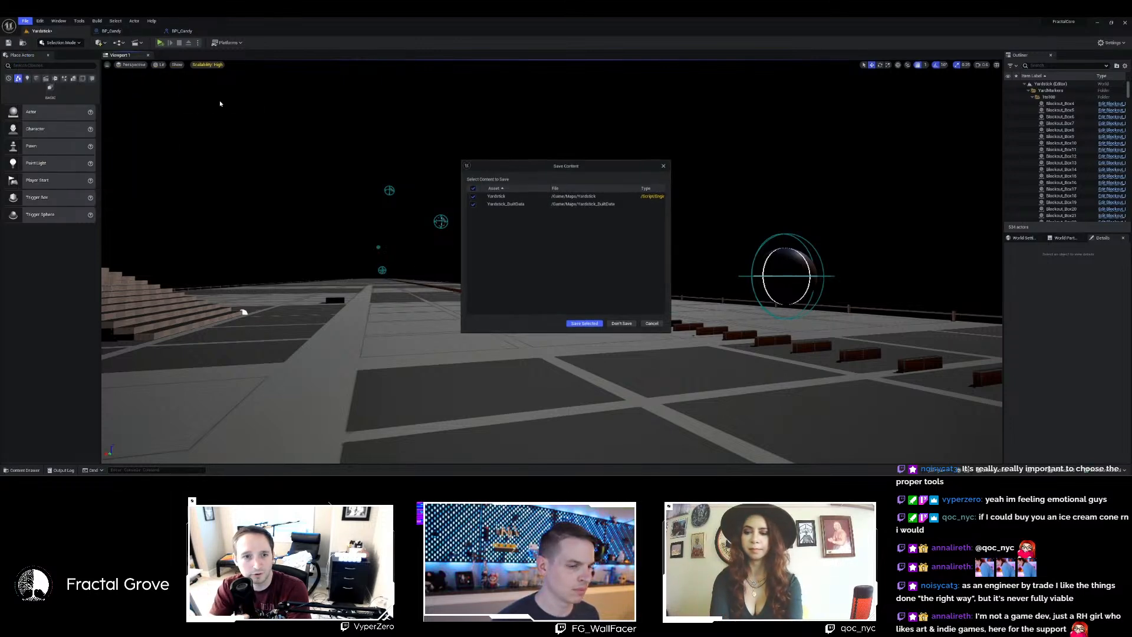
click(630, 323)
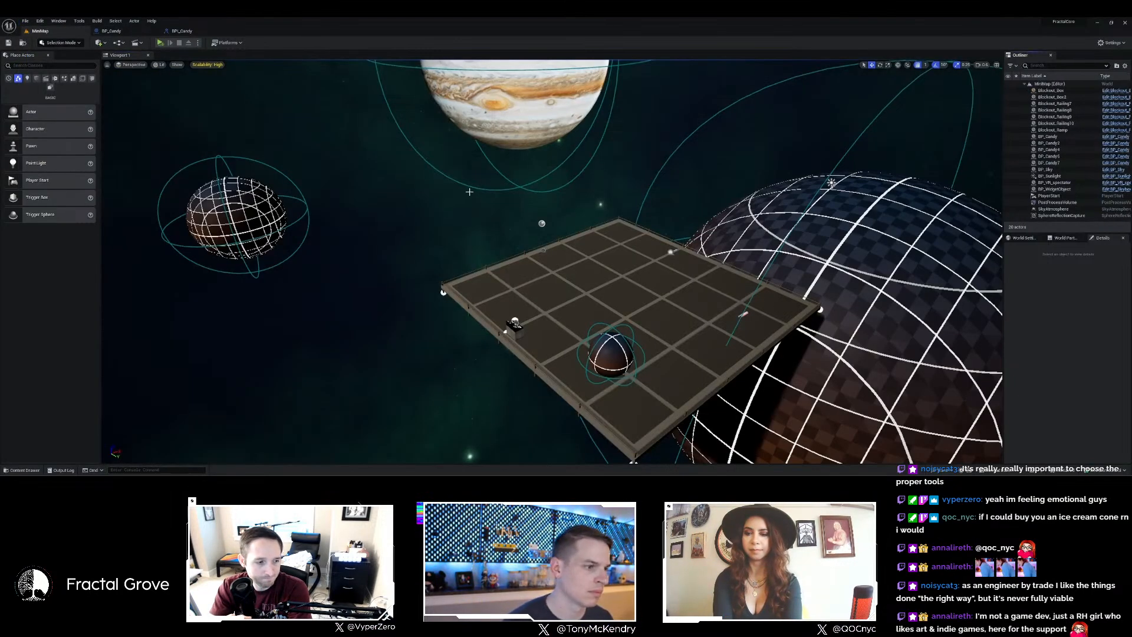
Simulate the MiniMap level briefly, stop the run, and set the sun candy's Impulse Magnitude to 500.
click(165, 43)
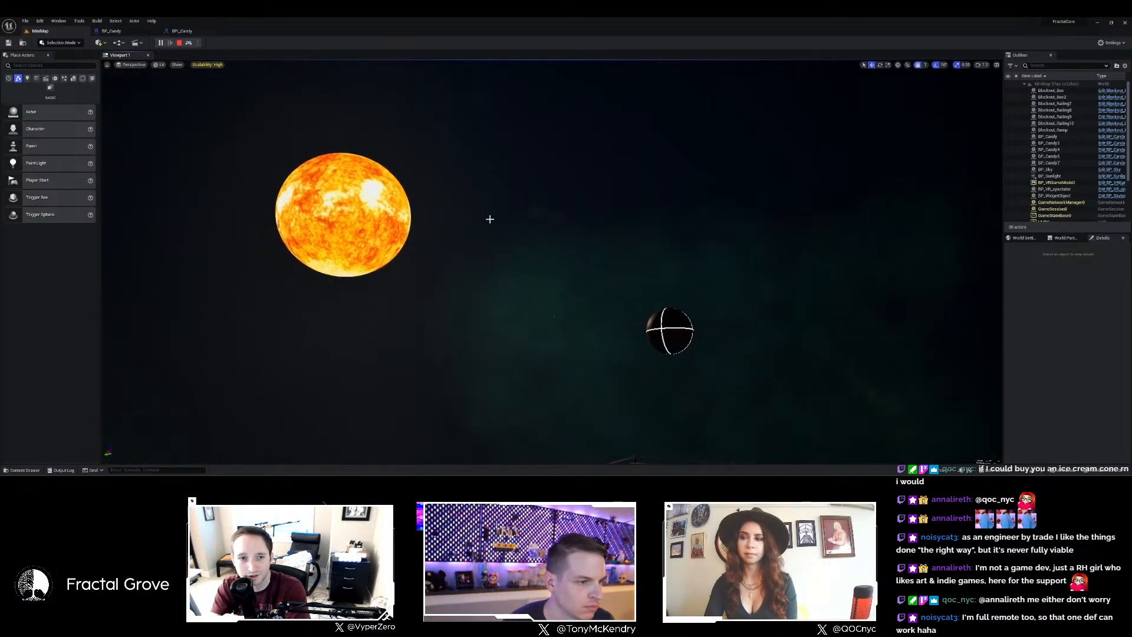
key(Escape)
click(315, 225)
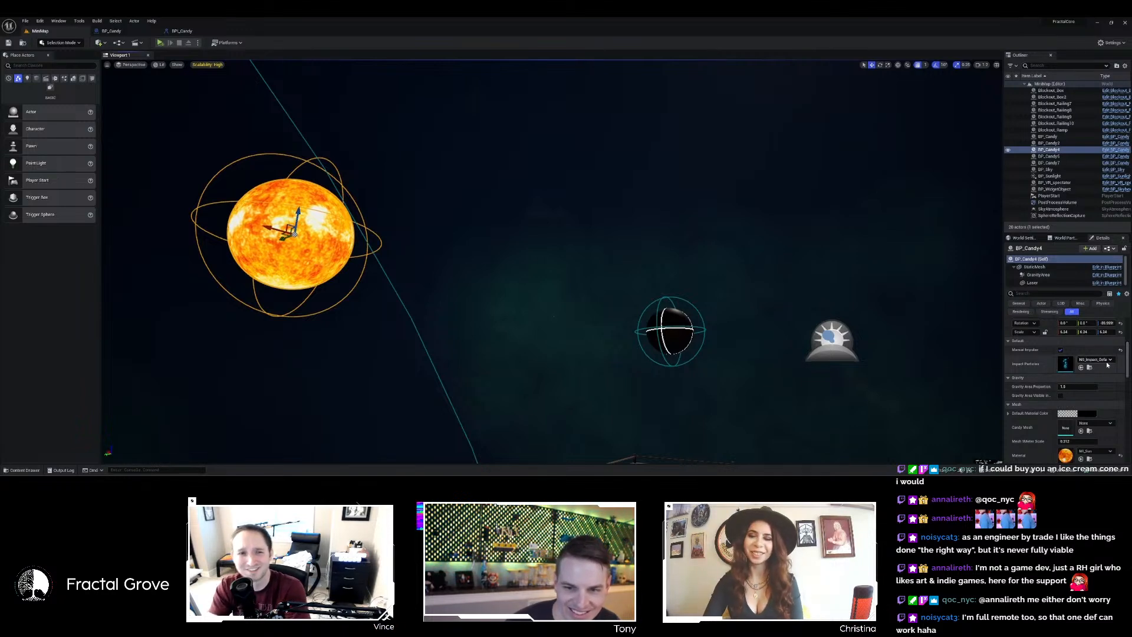
scroll(1111, 445, down, 3)
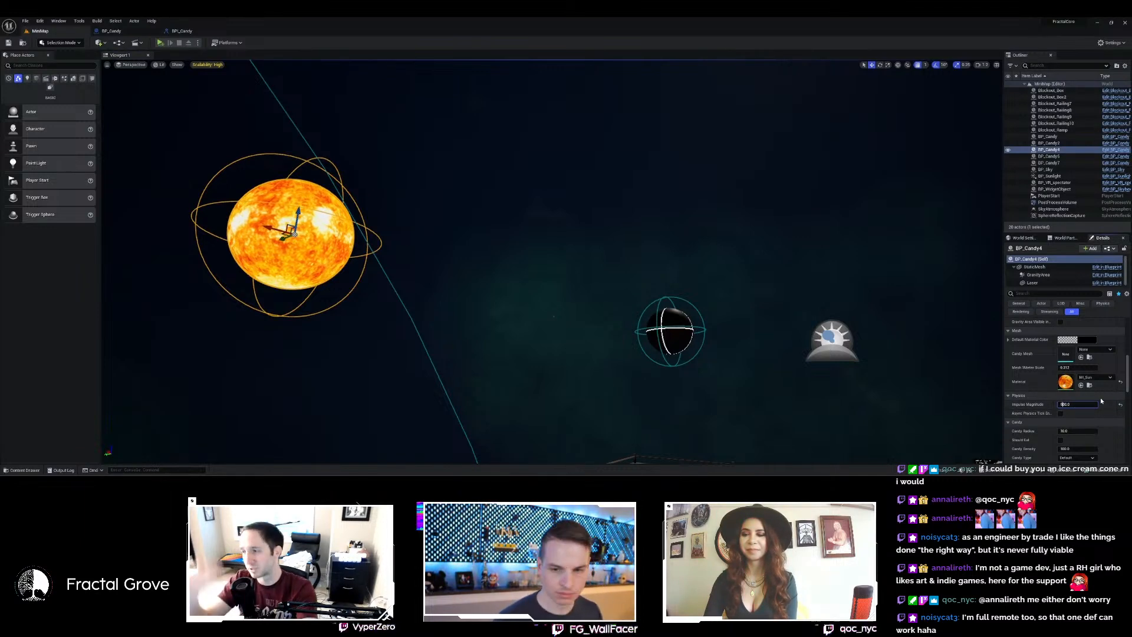
Simulate the MiniMap level again, look at the sun, the platform and Jupiter in motion, and stop the run.
click(160, 43)
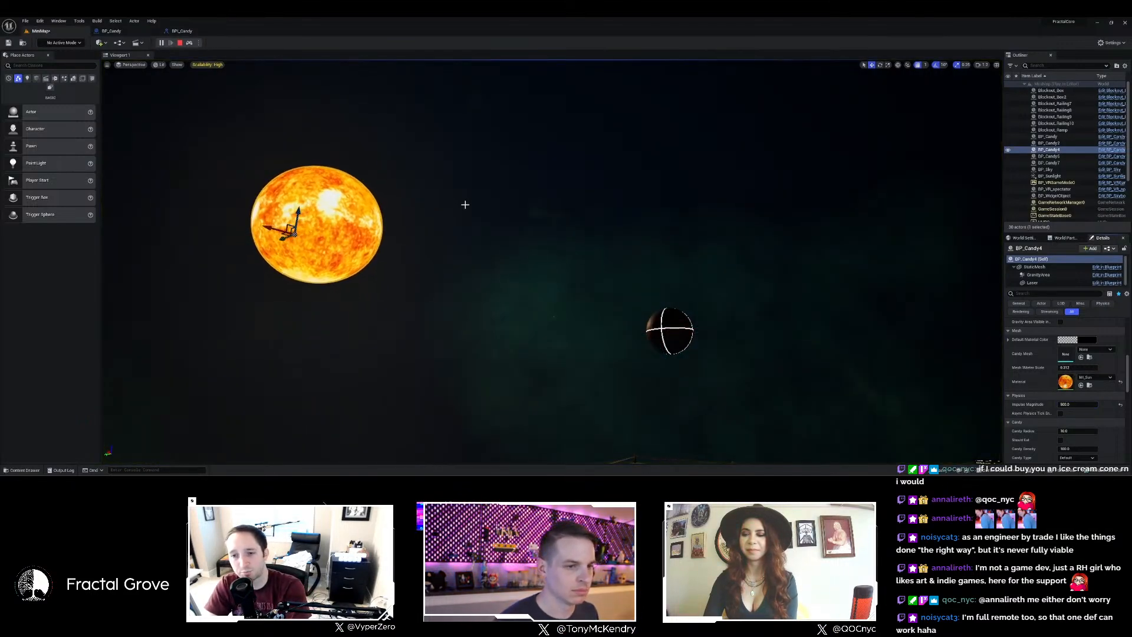
right_drag(465, 205, 504, 235)
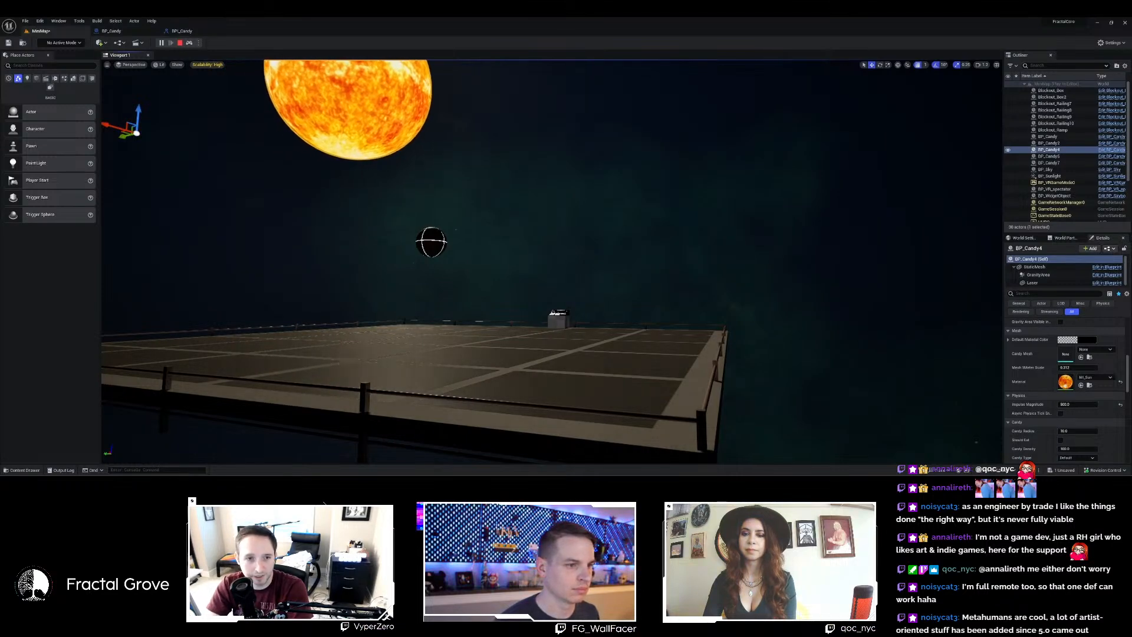
right_drag(504, 234, 522, 234)
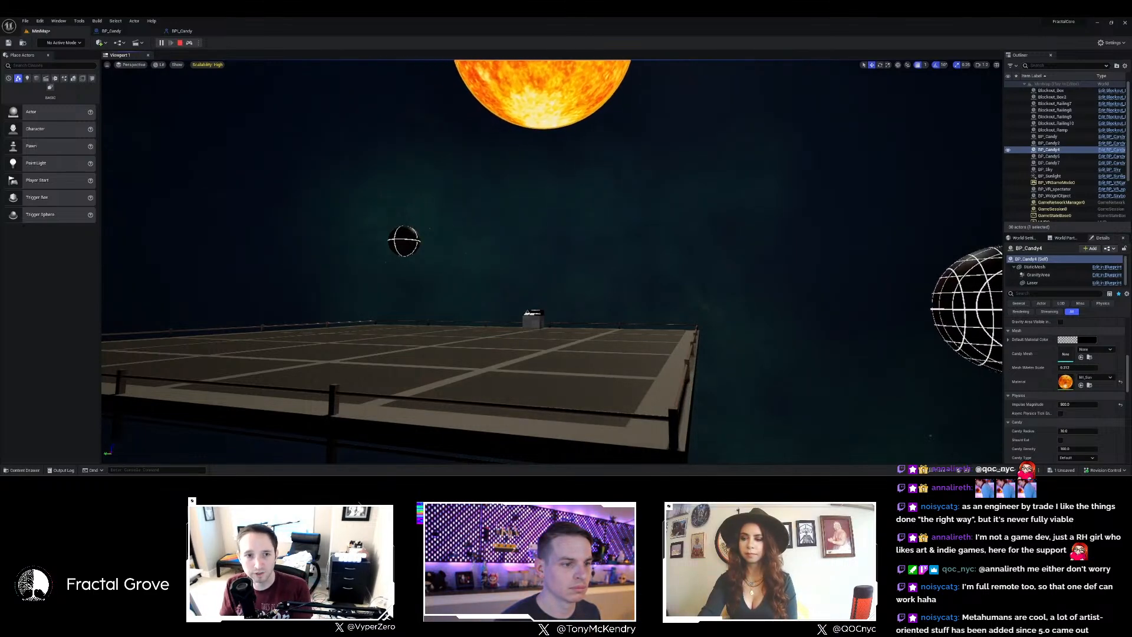
right_drag(503, 235, 475, 205)
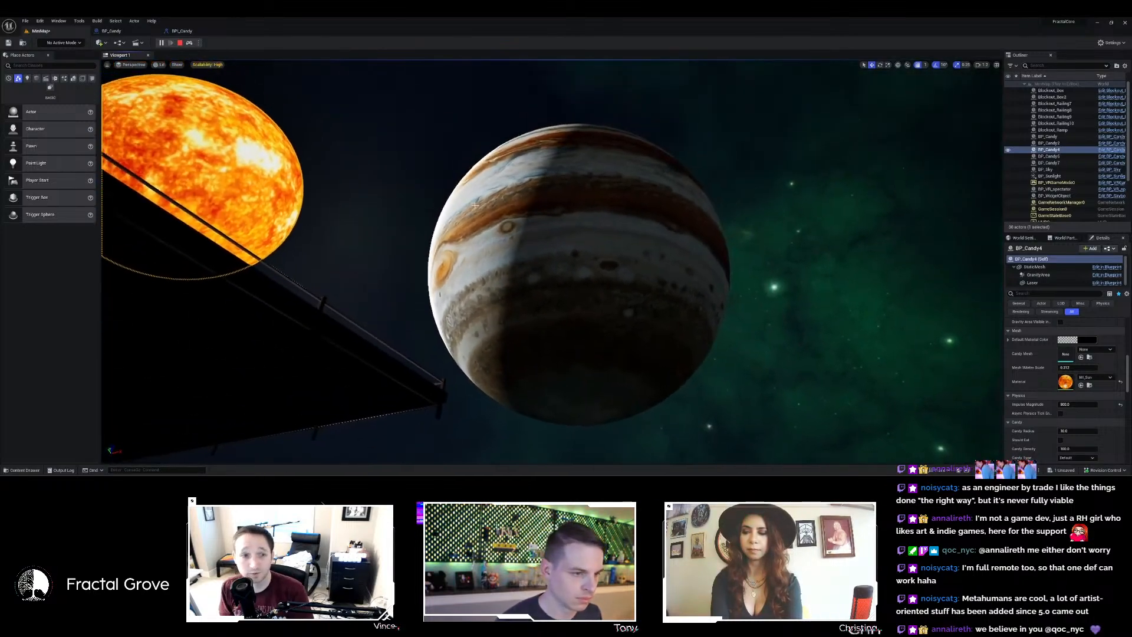
key(Escape)
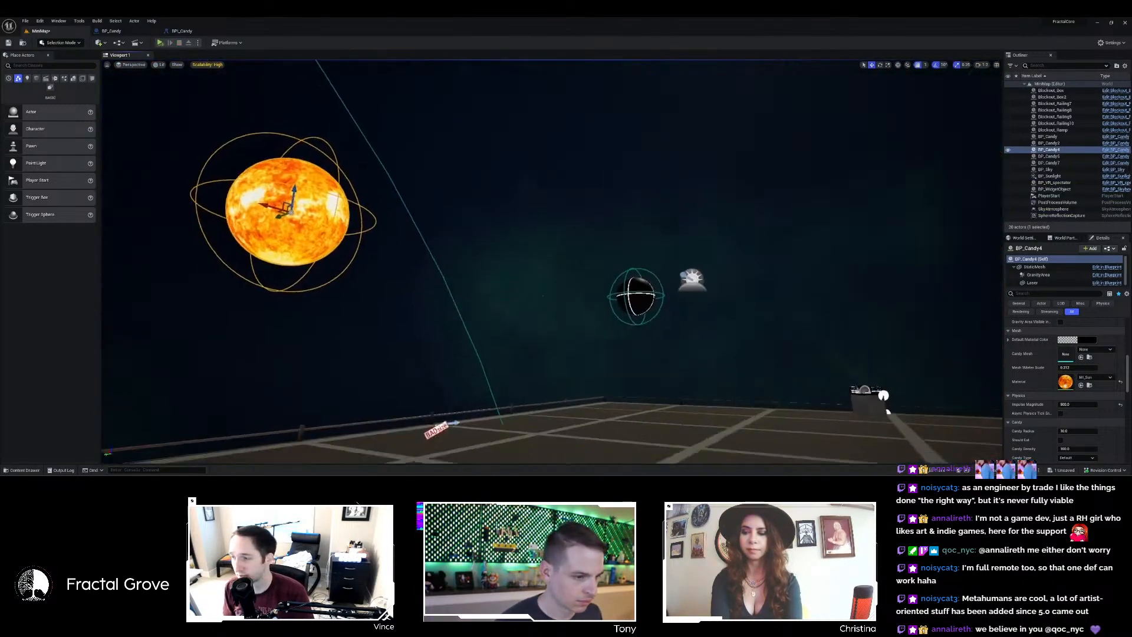
Look around the sun and the platform, select the Jupiter candy, and frame it in the viewport.
right_drag(551, 259, 601, 280)
mouse_move(484, 215)
right_down()
mouse_move(484, 193)
mouse_move(483, 214)
mouse_move(666, 344)
mouse_move(475, 205)
right_up()
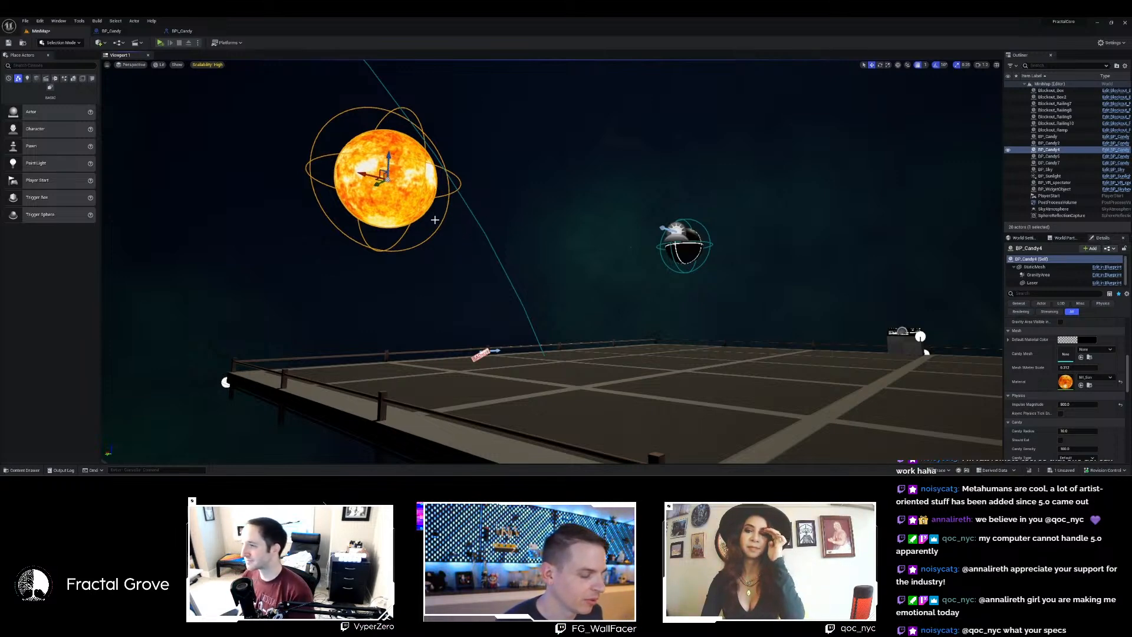
right_drag(551, 261, 605, 281)
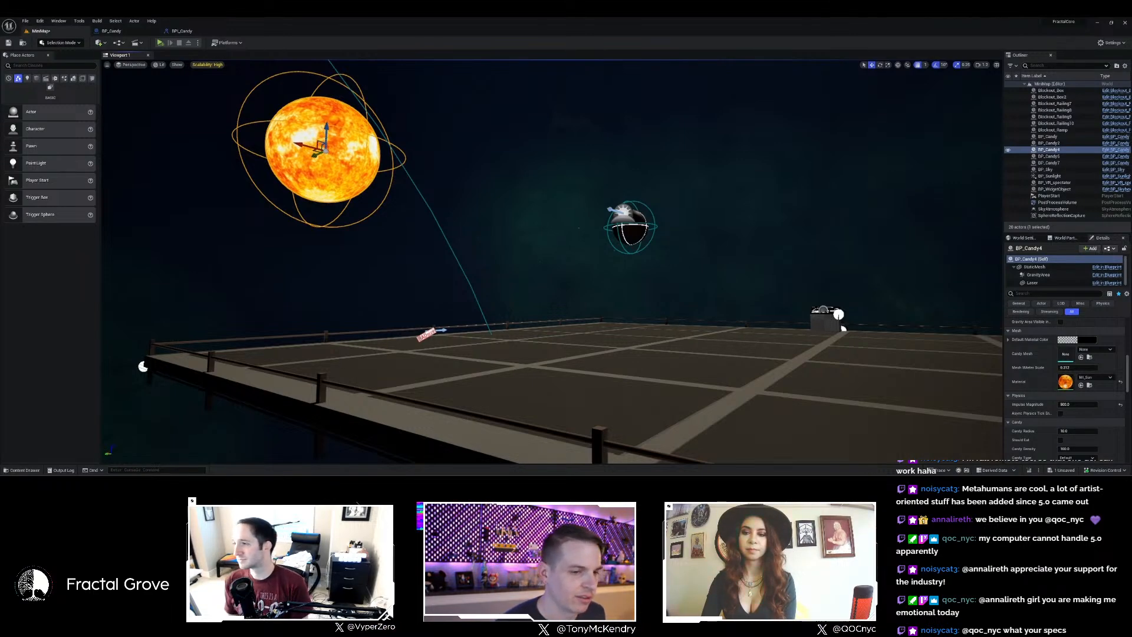
right_drag(559, 339, 553, 349)
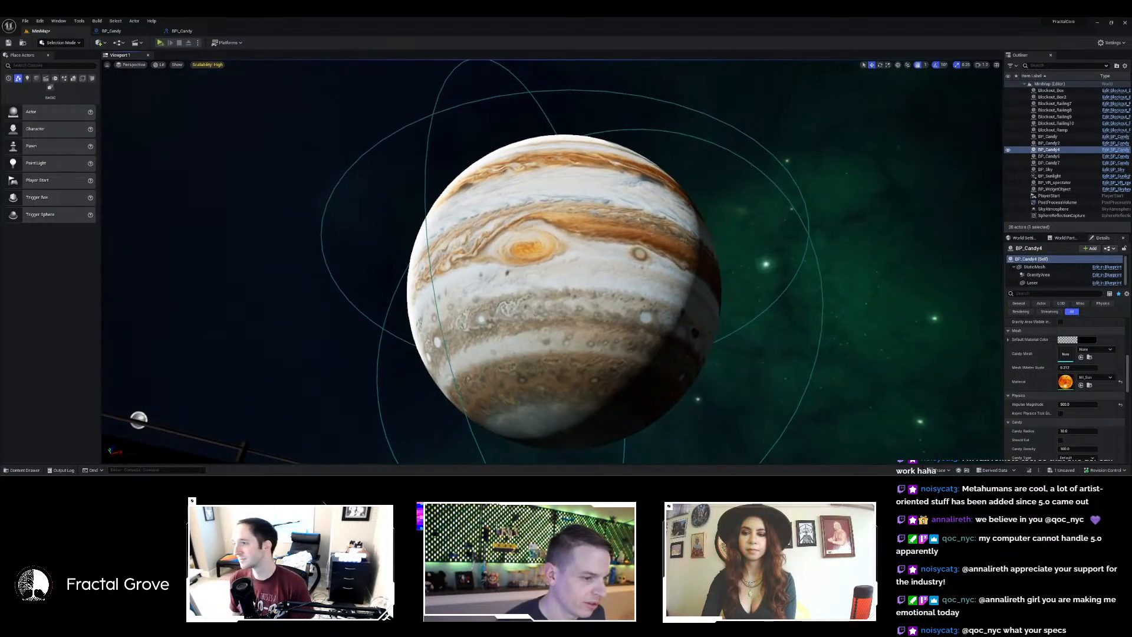
click(552, 280)
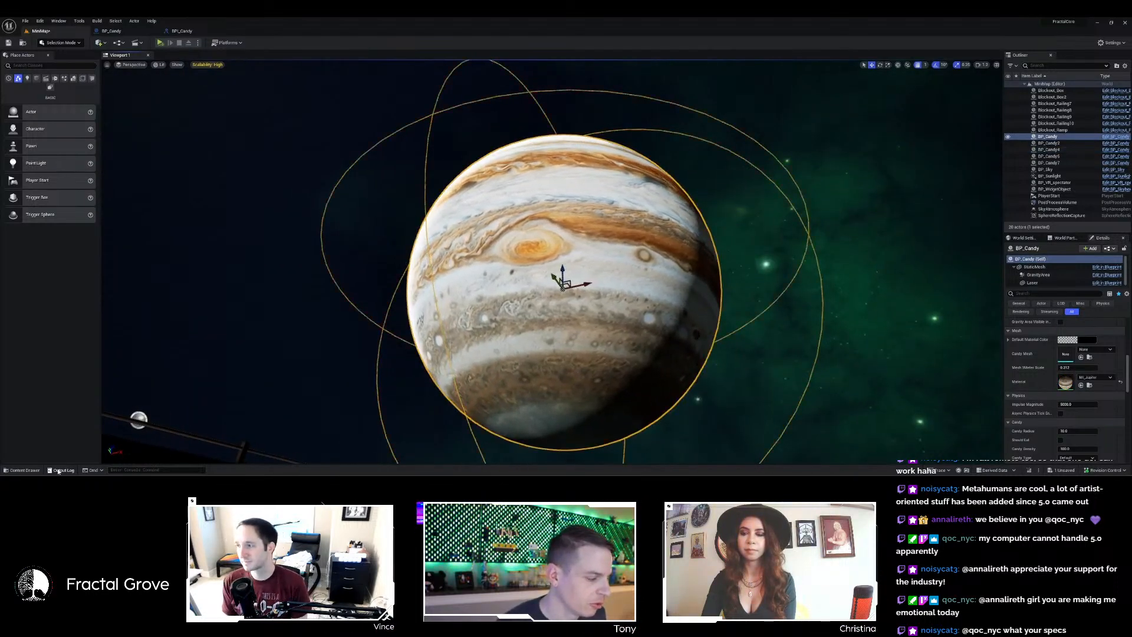
click(24, 470)
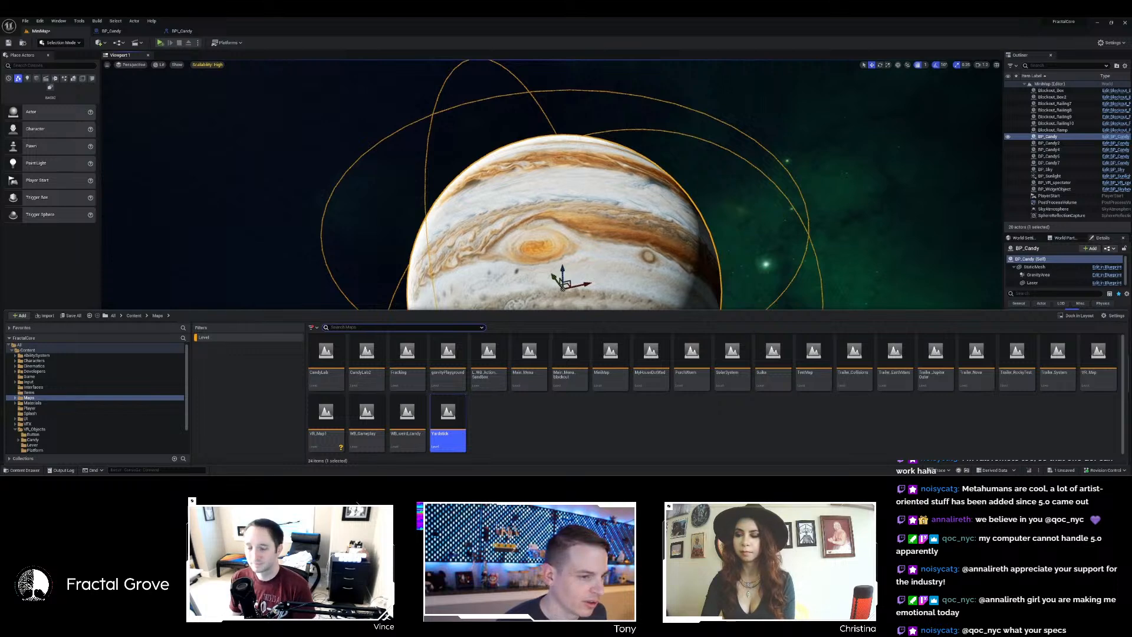
right_drag(545, 185, 561, 195)
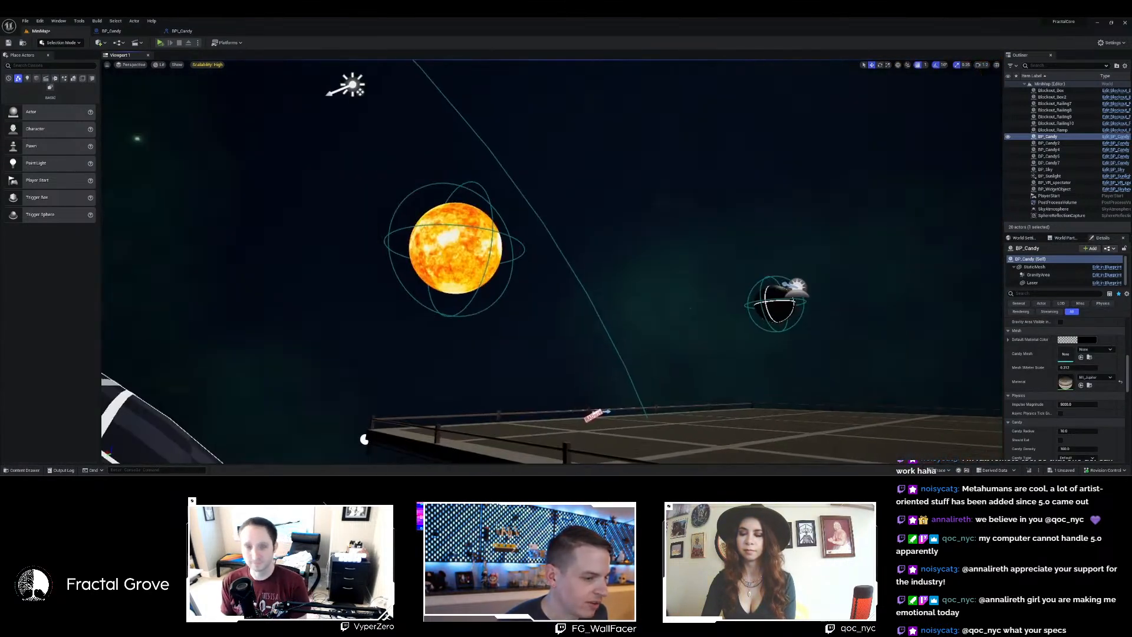
key(f)
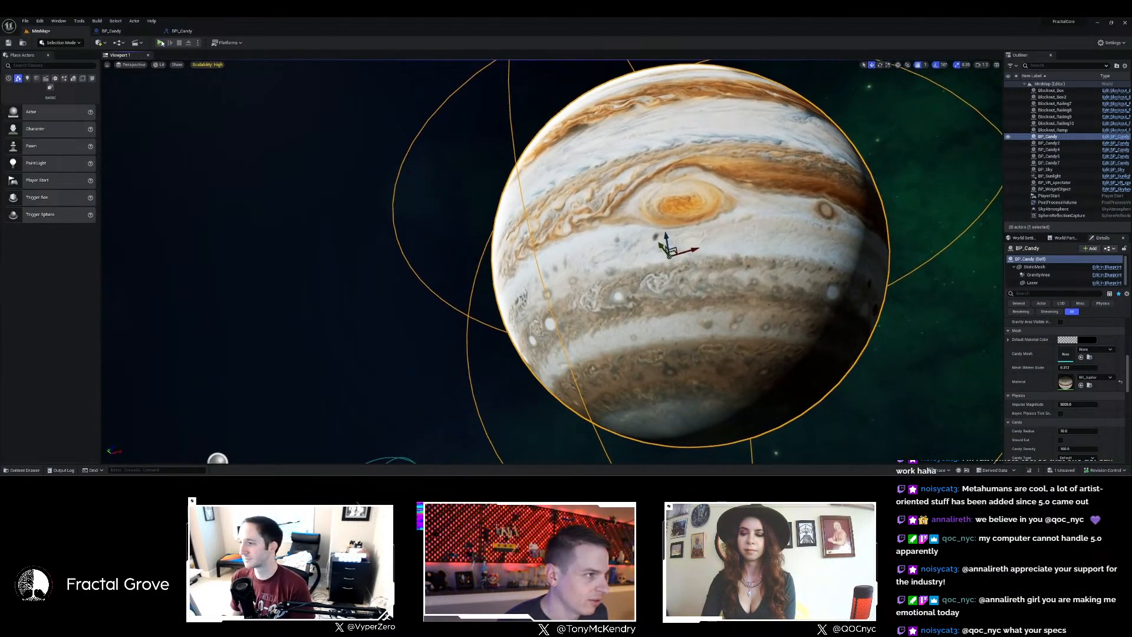
Simulate the level while following the Jupiter candy beside the sun, and stop the run.
key(alt+p)
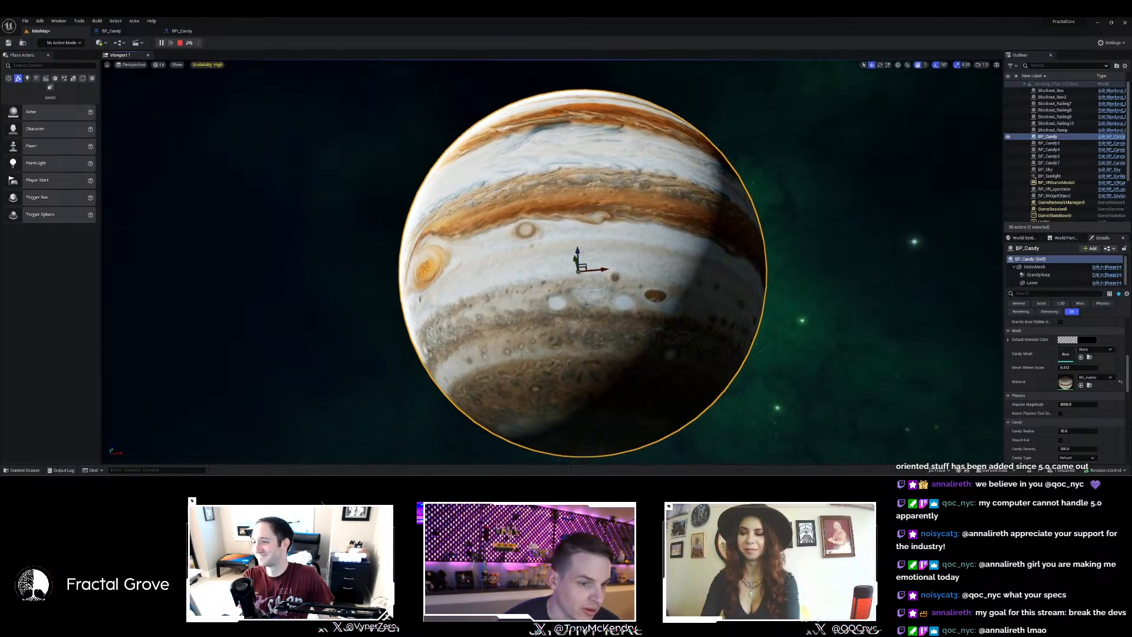
right_drag(692, 220, 637, 236)
key(f)
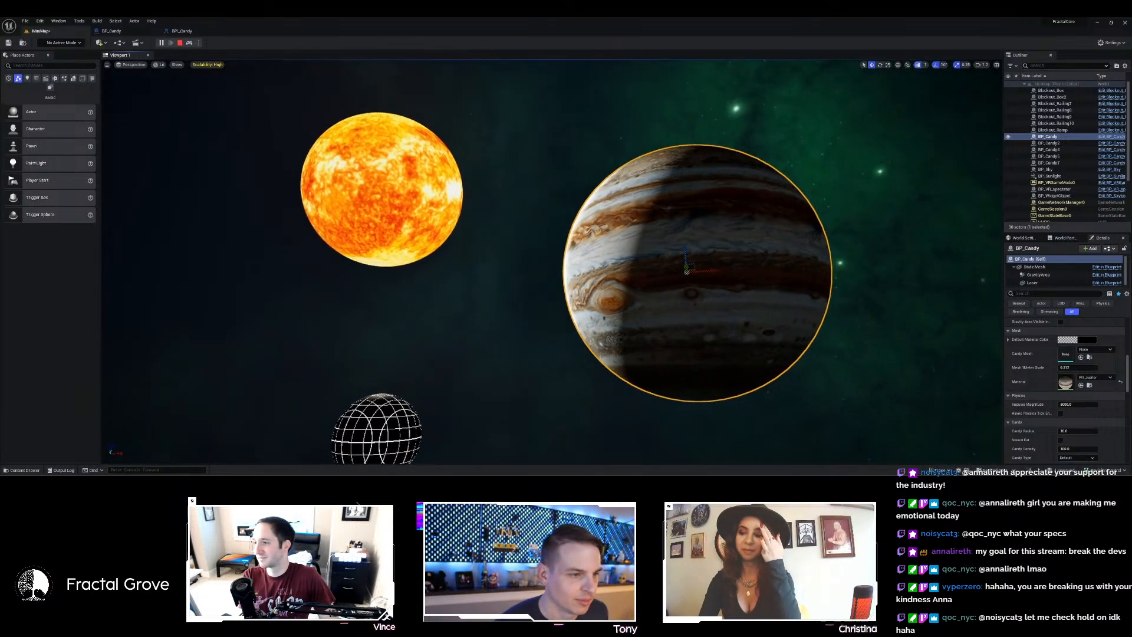
key(Escape)
View the platform, Jupiter and the large grid planet together from a distance.
right_drag(681, 237, 579, 295)
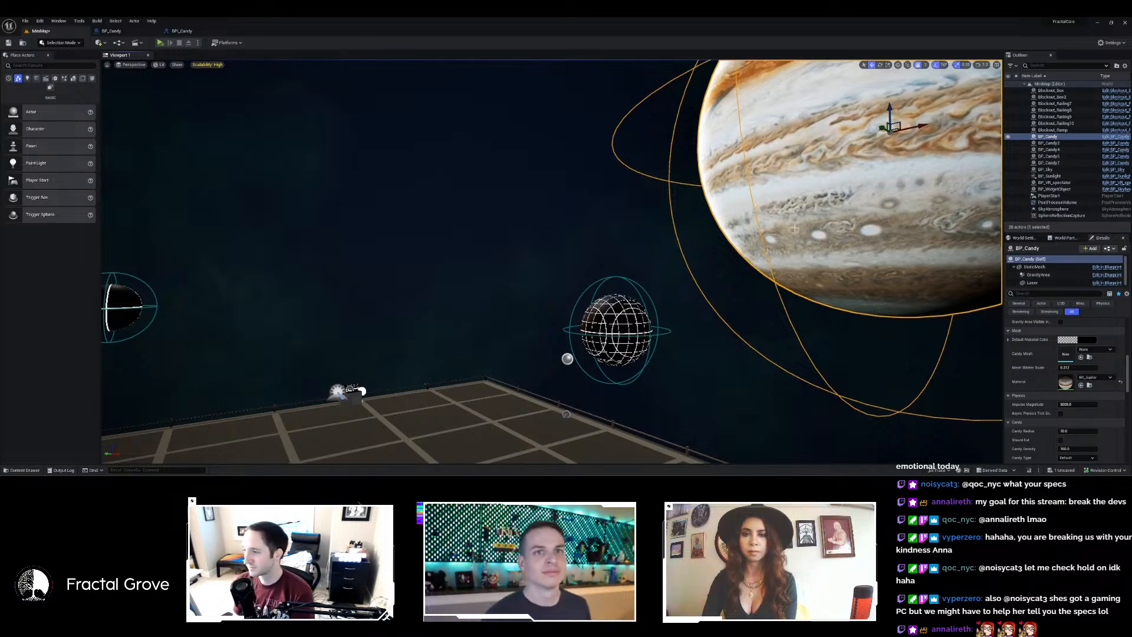
right_drag(792, 227, 790, 202)
key(w)
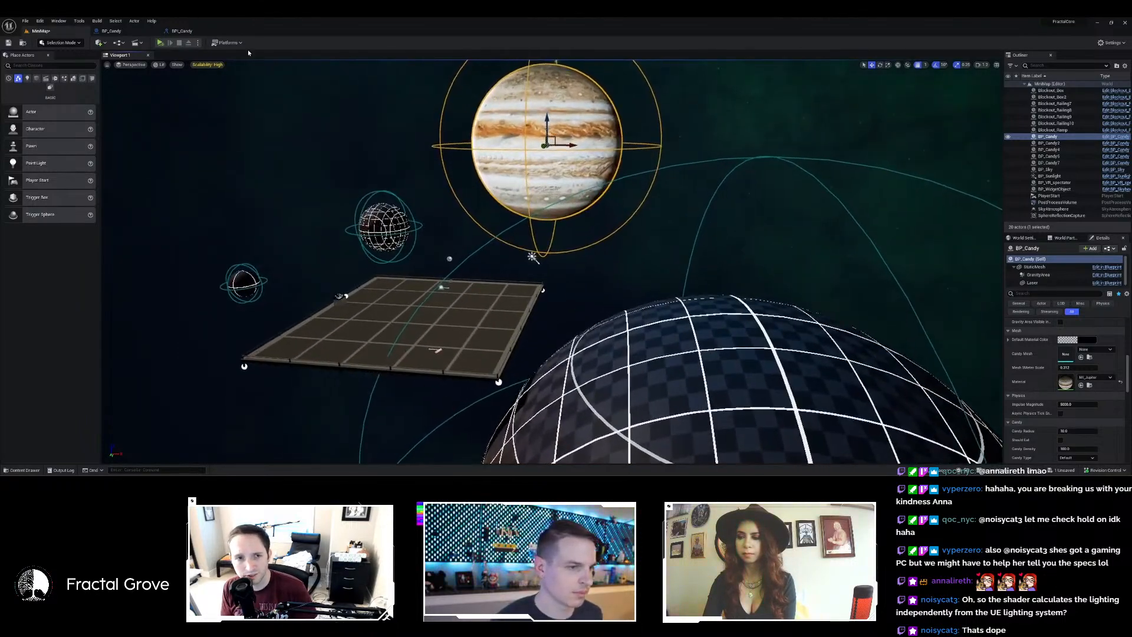
click(159, 43)
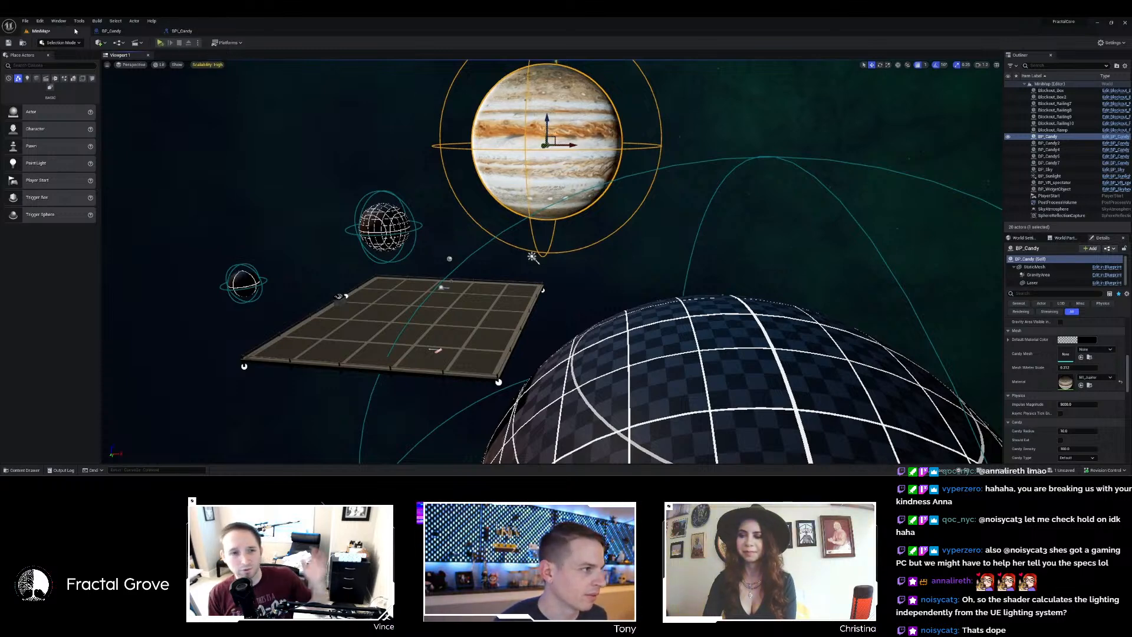
click(26, 20)
mouse_move(71, 60)
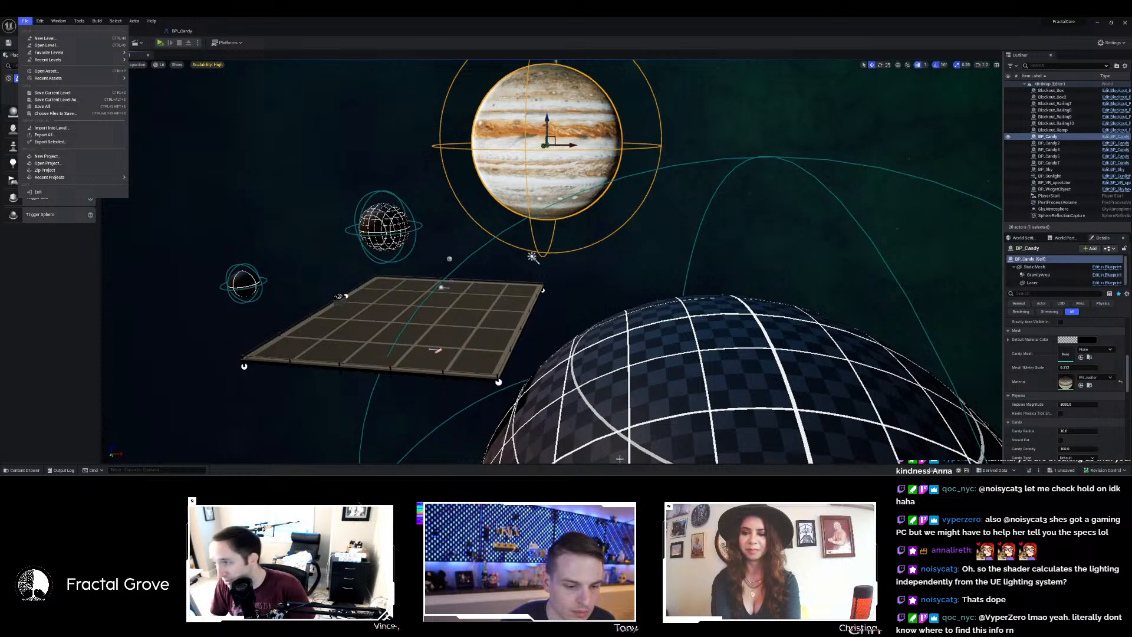
key(Escape)
Switch to Steam, close its store window, and move the SteamVR status window away from the viewport's centre onto the Outliner.
key(alt+Tab)
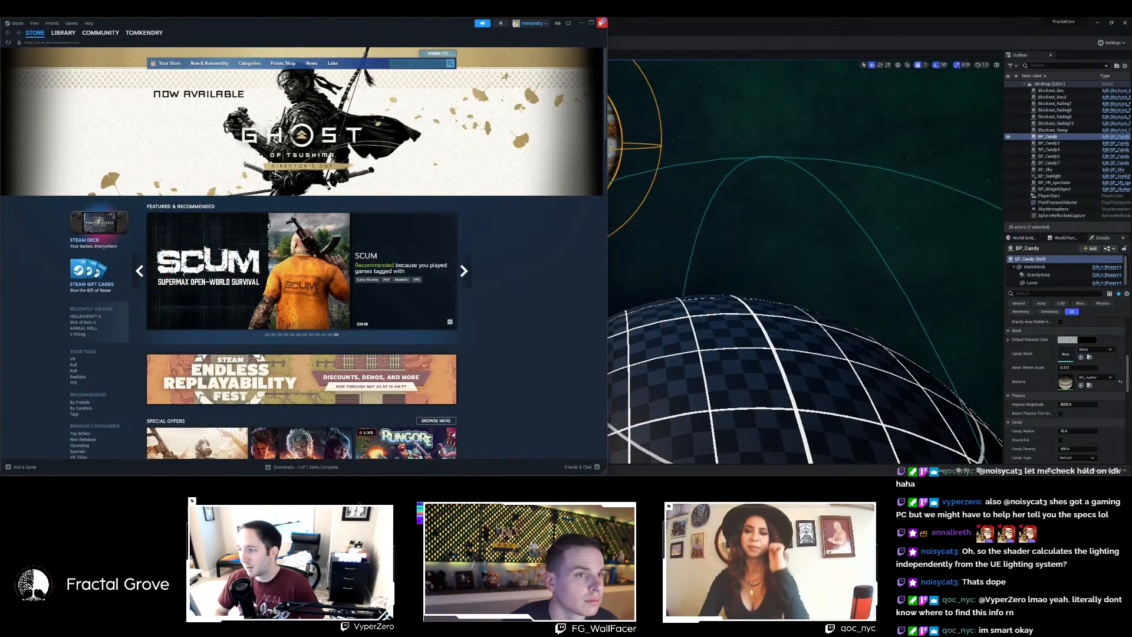
click(601, 23)
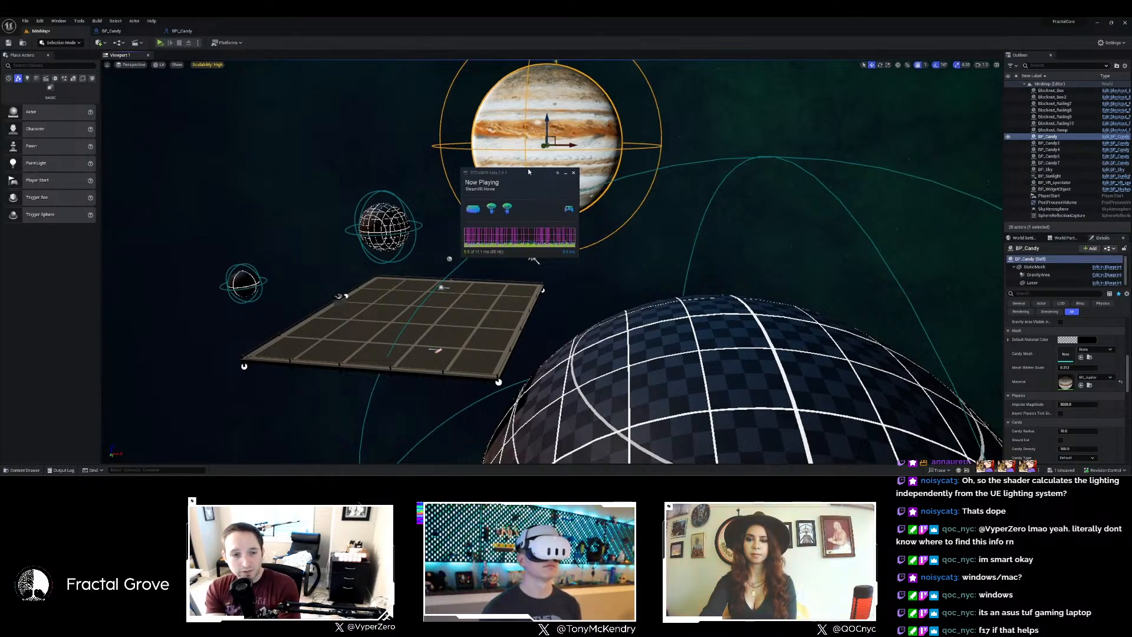
drag(529, 172, 1051, 68)
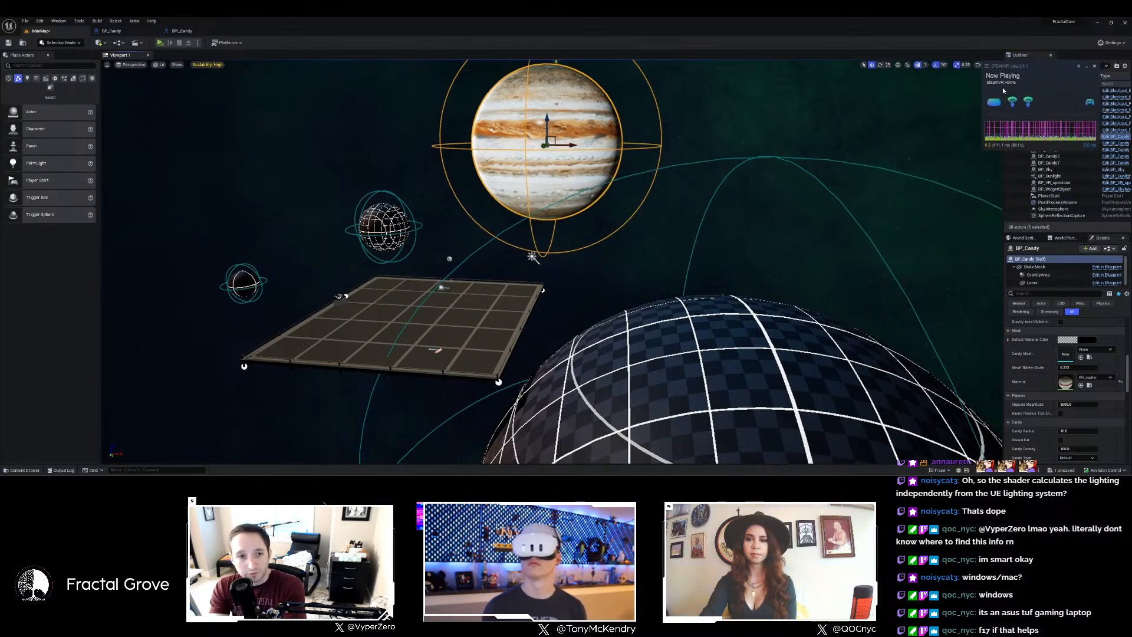
Open the recent level Main_Menu without saving the changes to MiniMap.
click(27, 23)
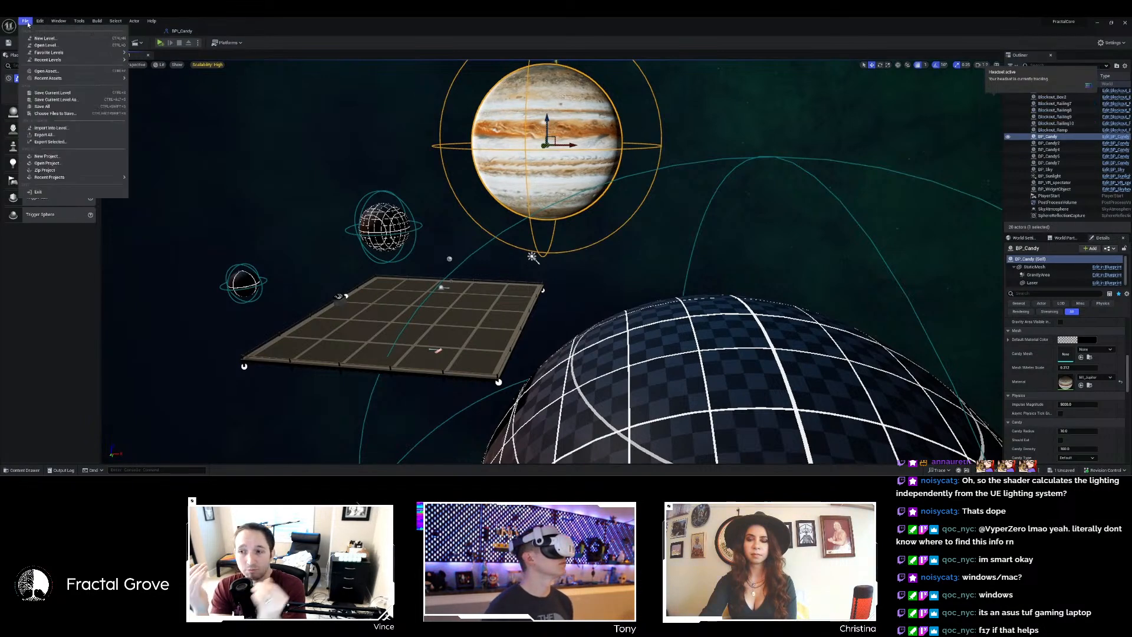
mouse_move(68, 53)
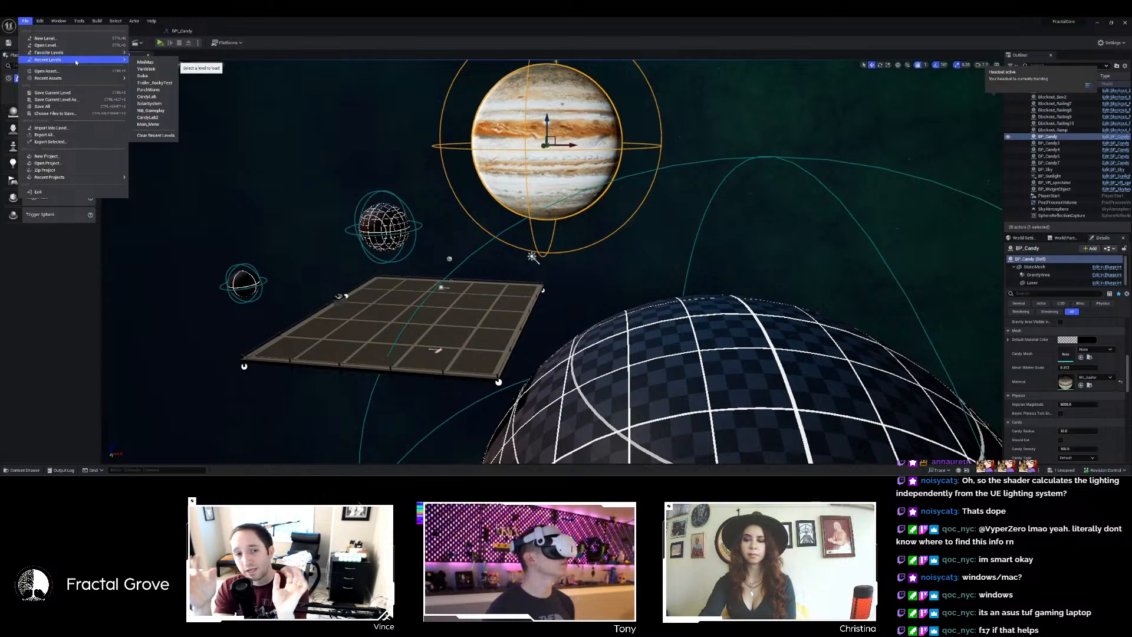
mouse_move(70, 60)
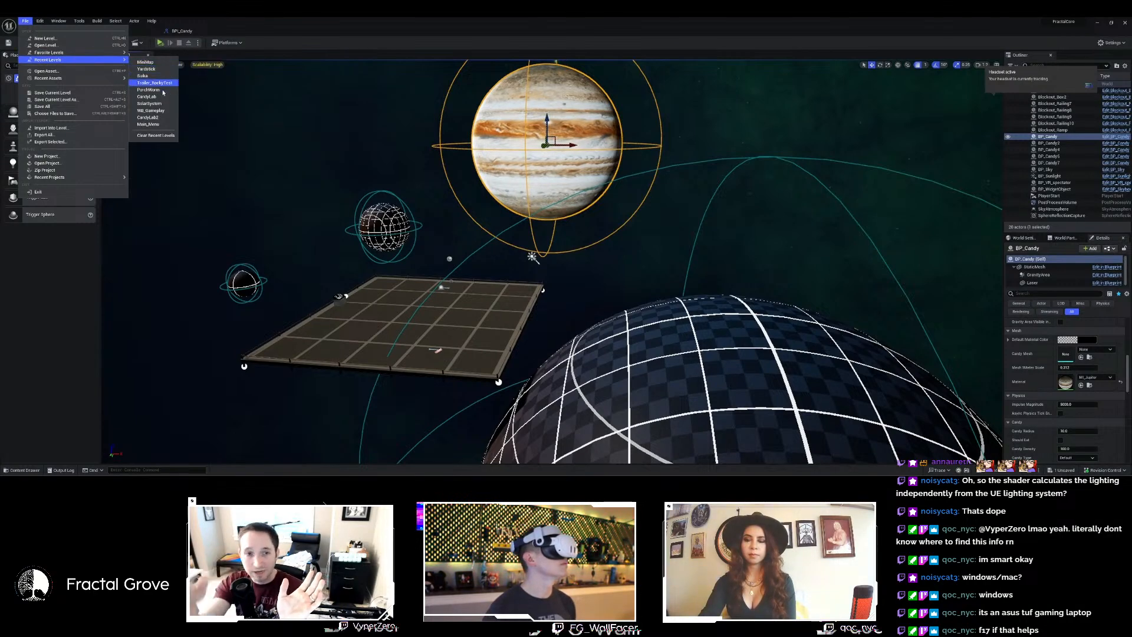
click(158, 124)
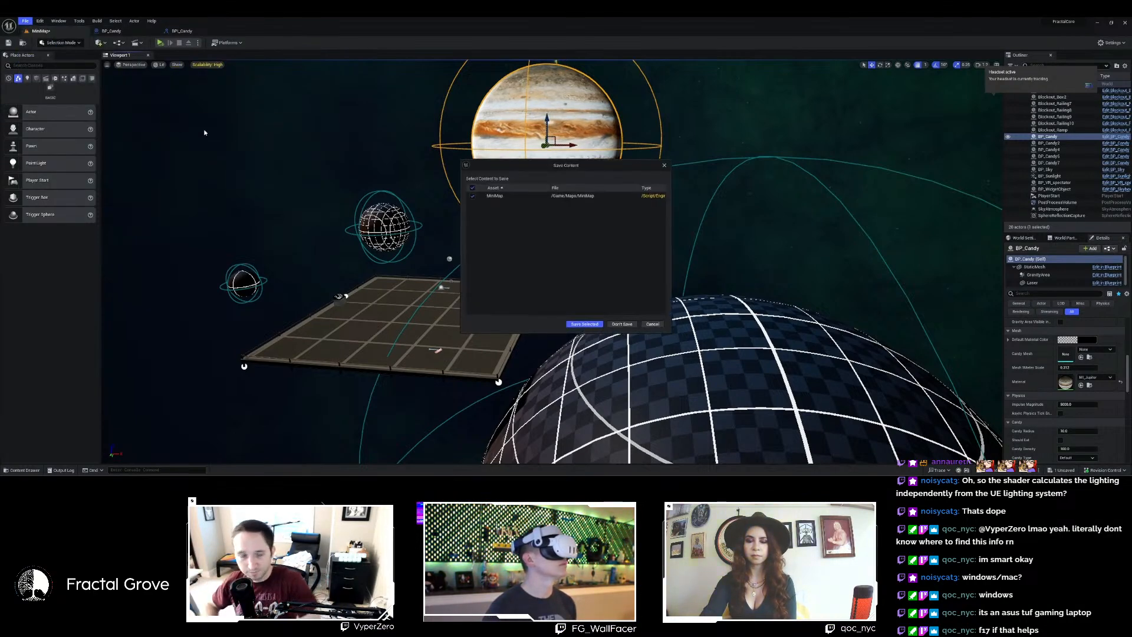
click(622, 324)
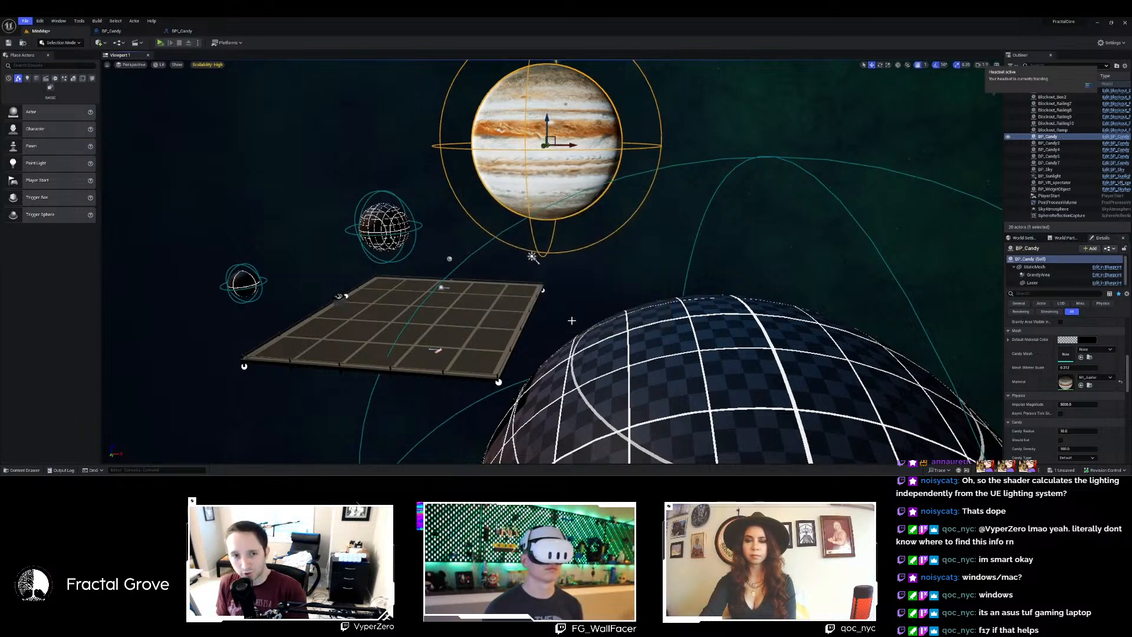
Restart the editor with the FractalCore project and dismiss the Message Log window.
click(198, 44)
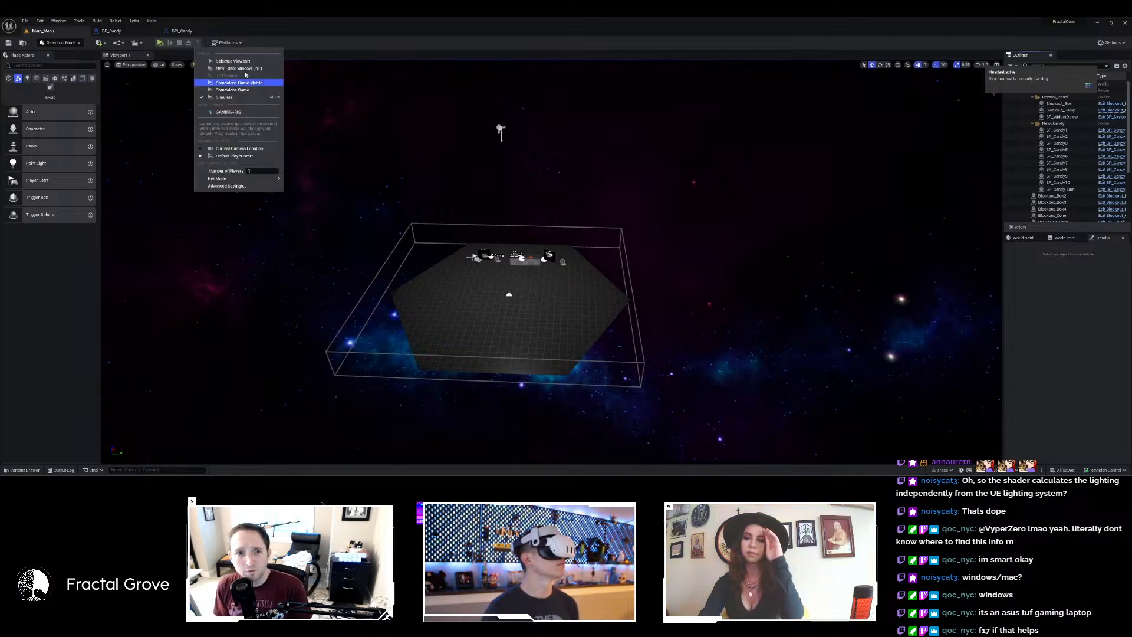
click(1123, 22)
click(1123, 22)
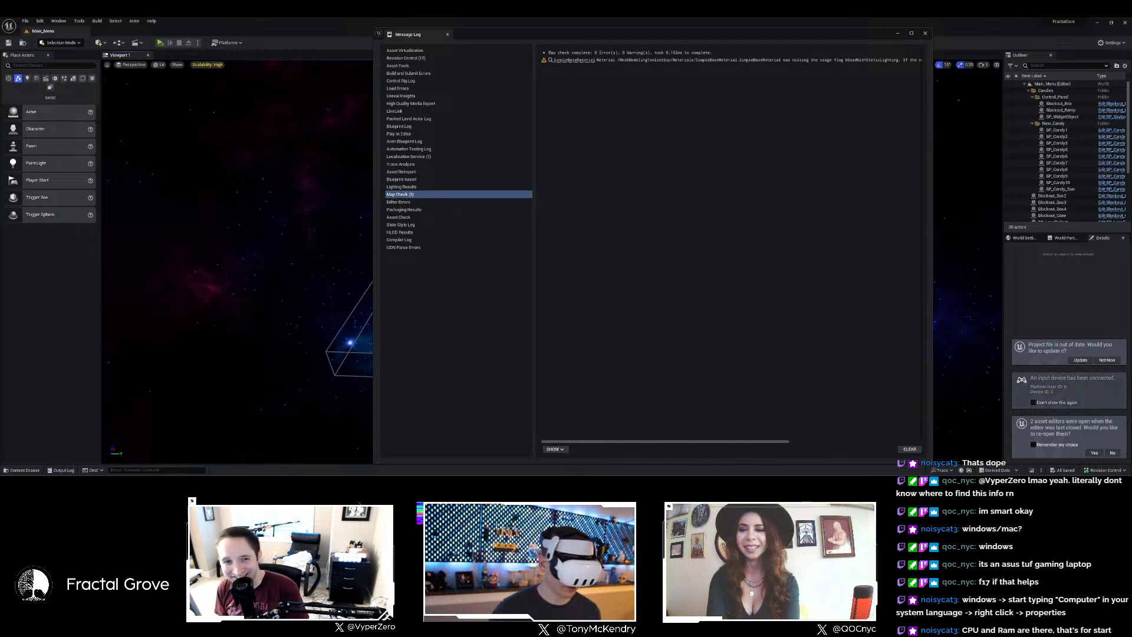
click(927, 32)
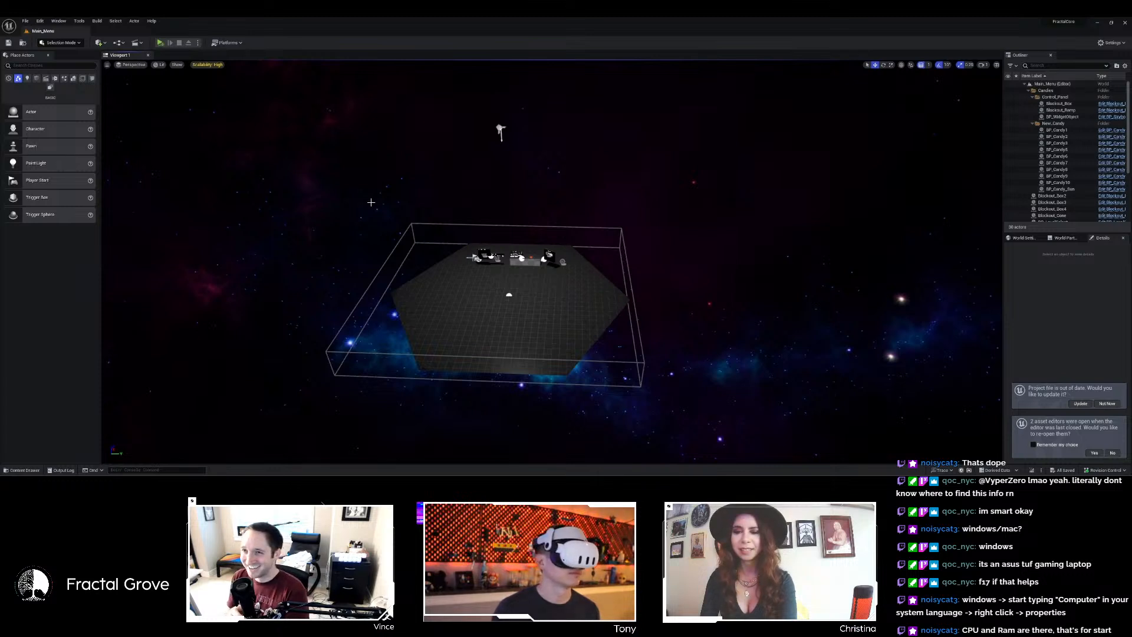
Run the Main_Menu level in VR Preview, move and enlarge the preview window for the headset demo, and end the session.
click(198, 43)
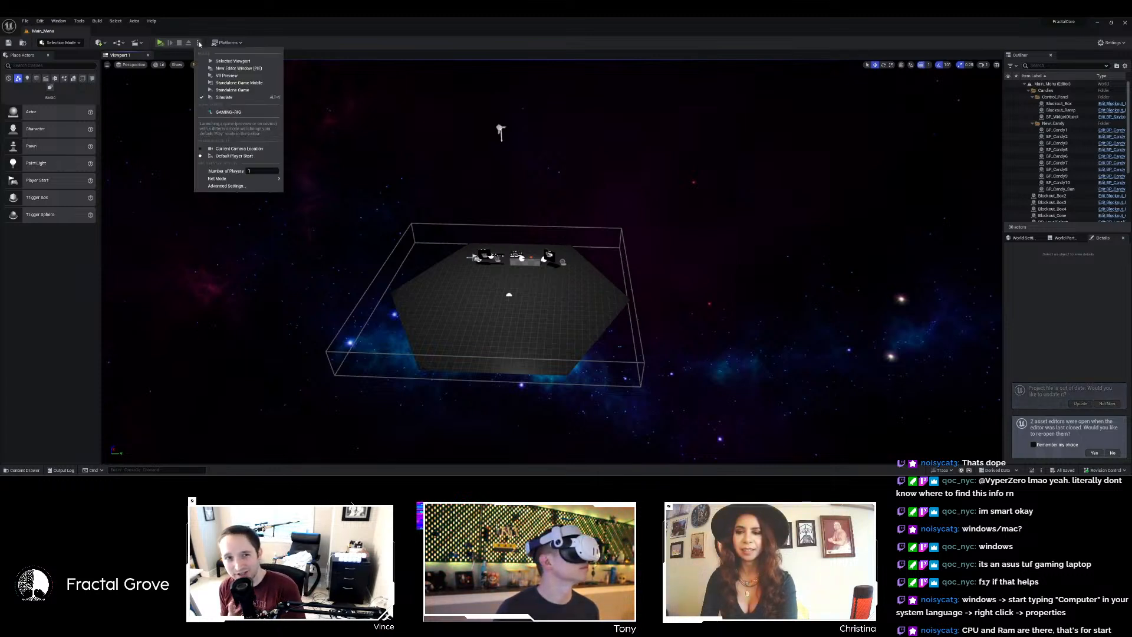
click(243, 75)
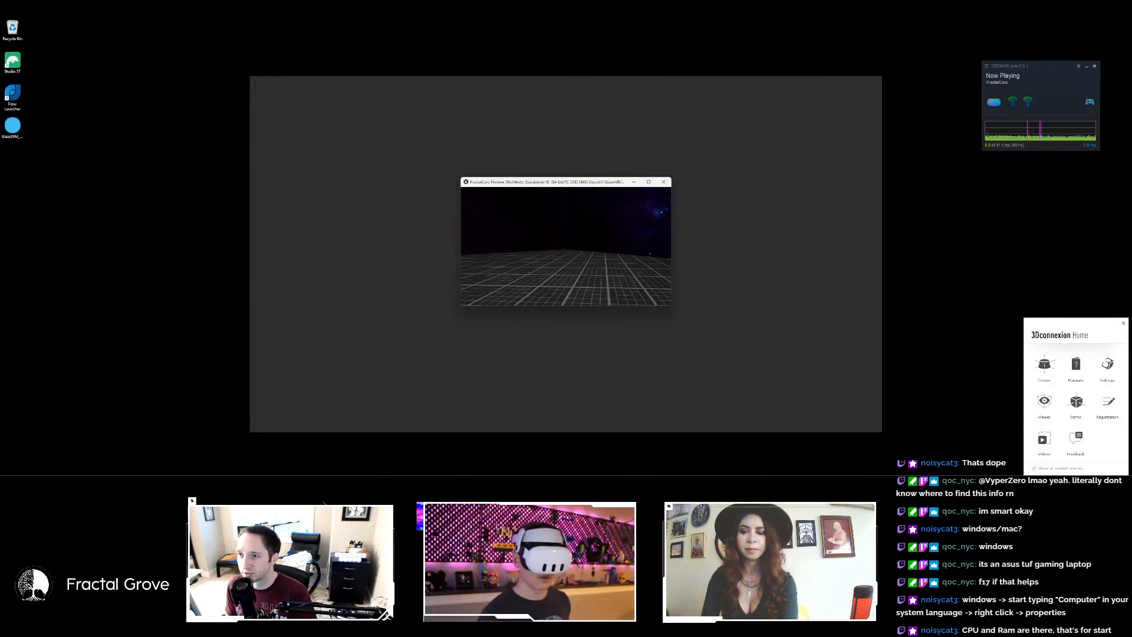
key(super)
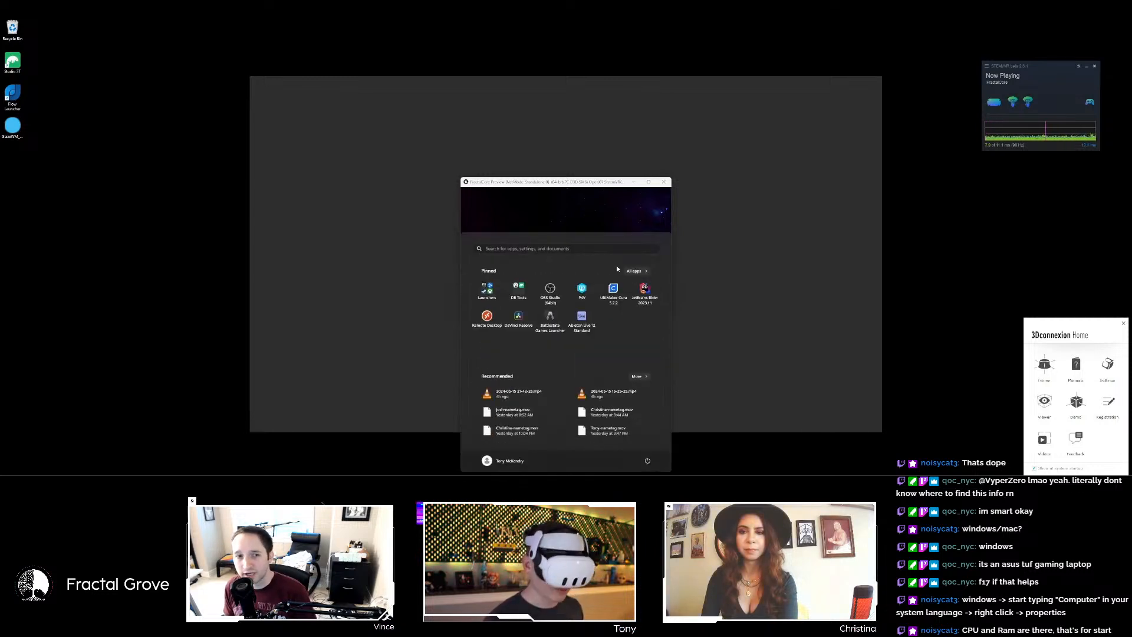
drag(547, 185, 311, 60)
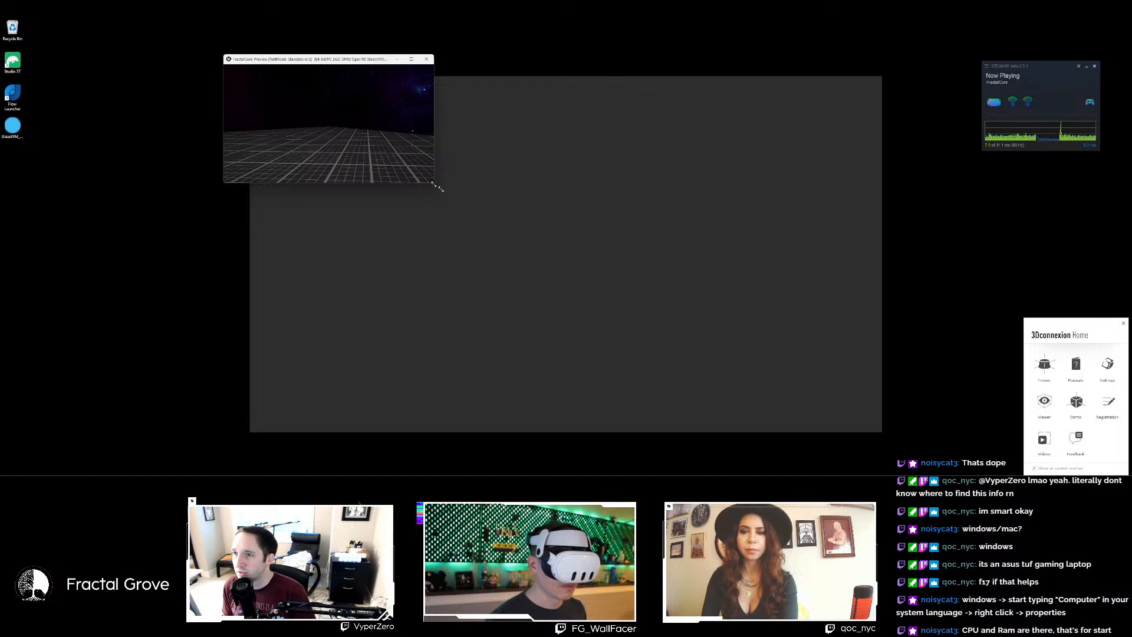
drag(434, 188, 867, 420)
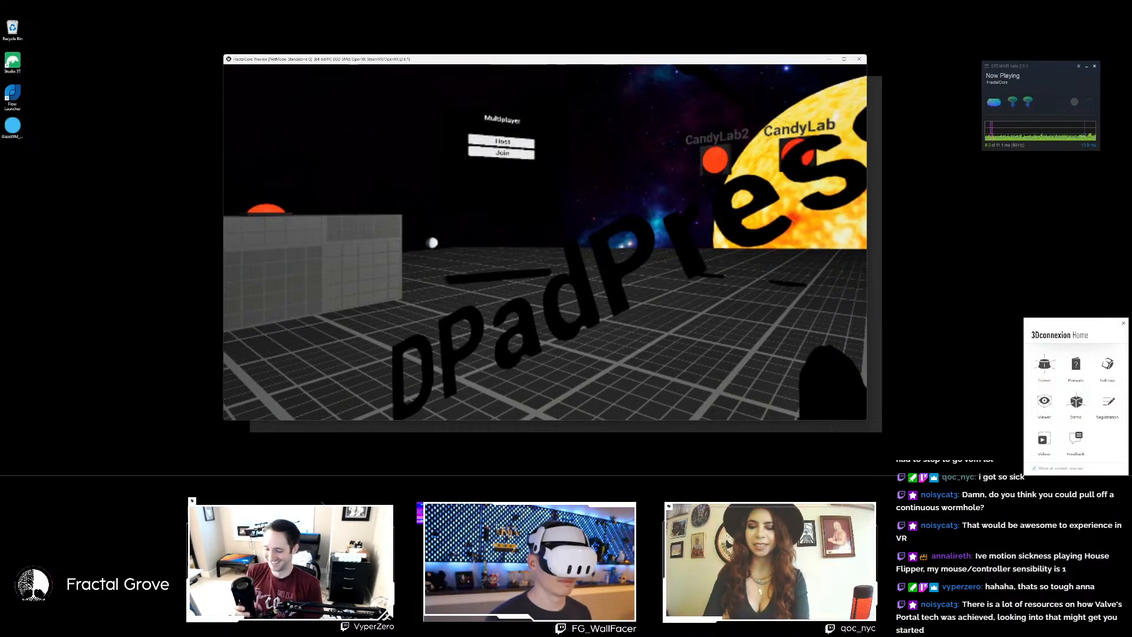
key(Escape)
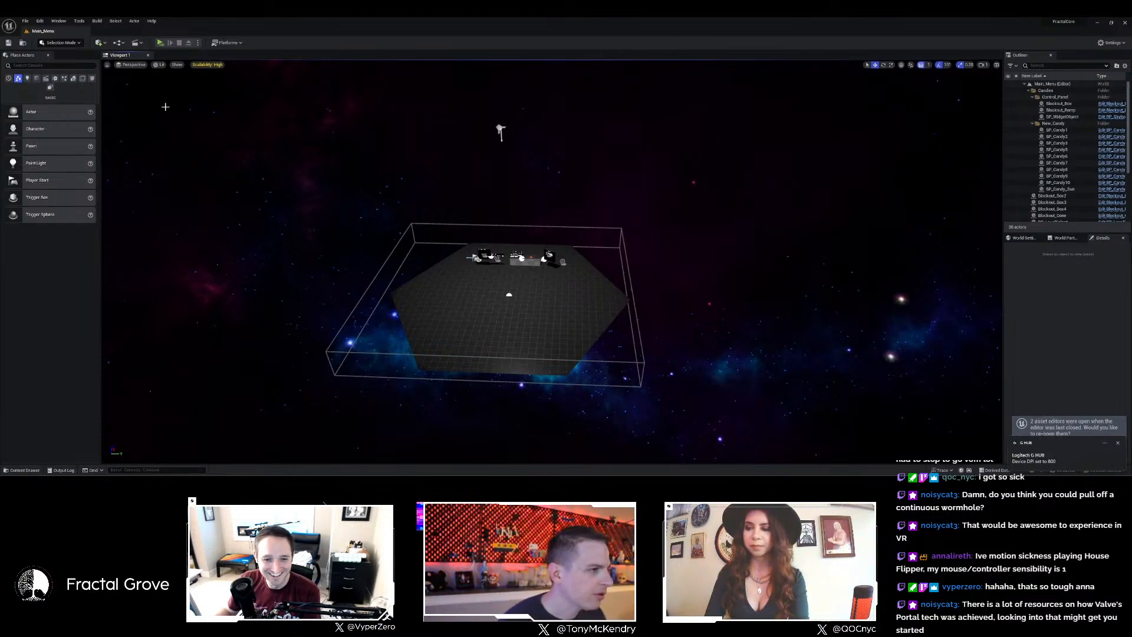
click(28, 22)
mouse_move(53, 59)
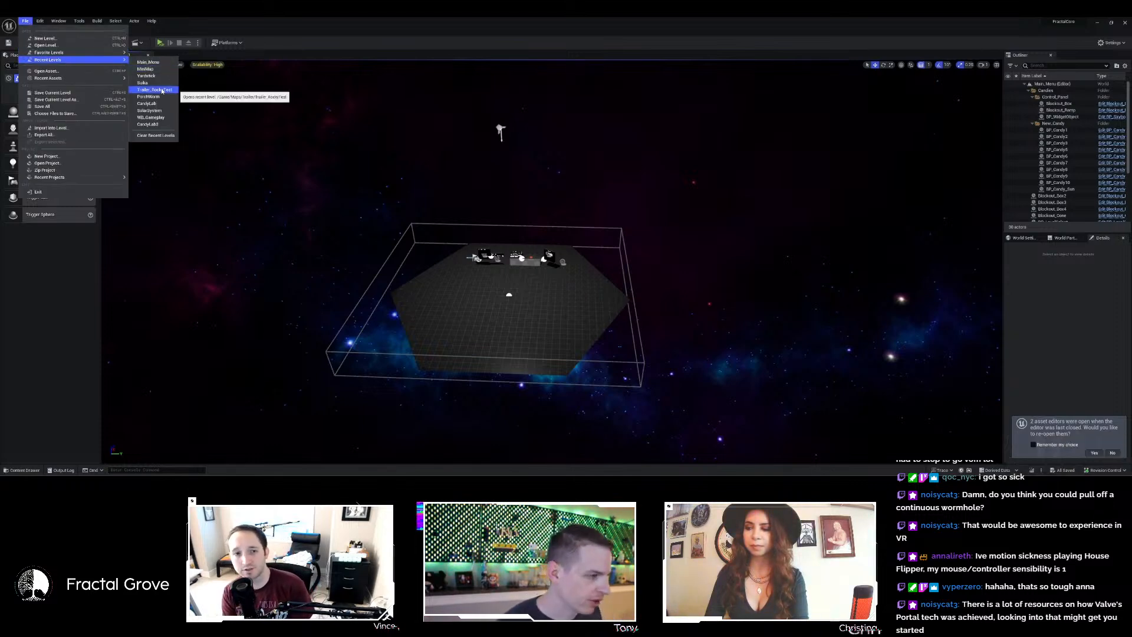
click(1084, 482)
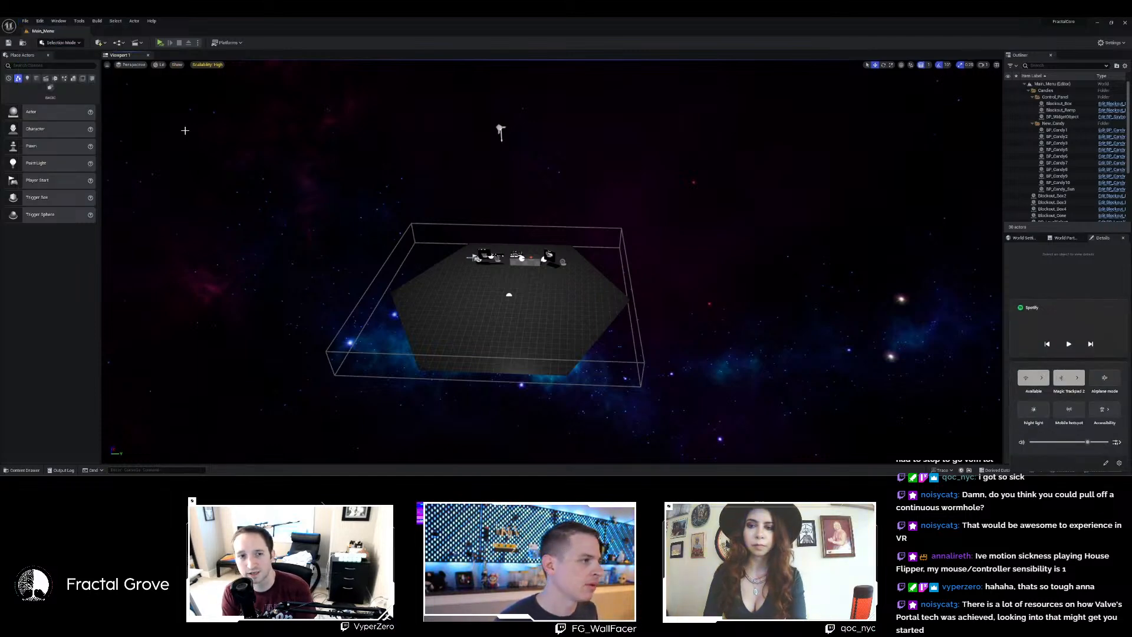
click(26, 21)
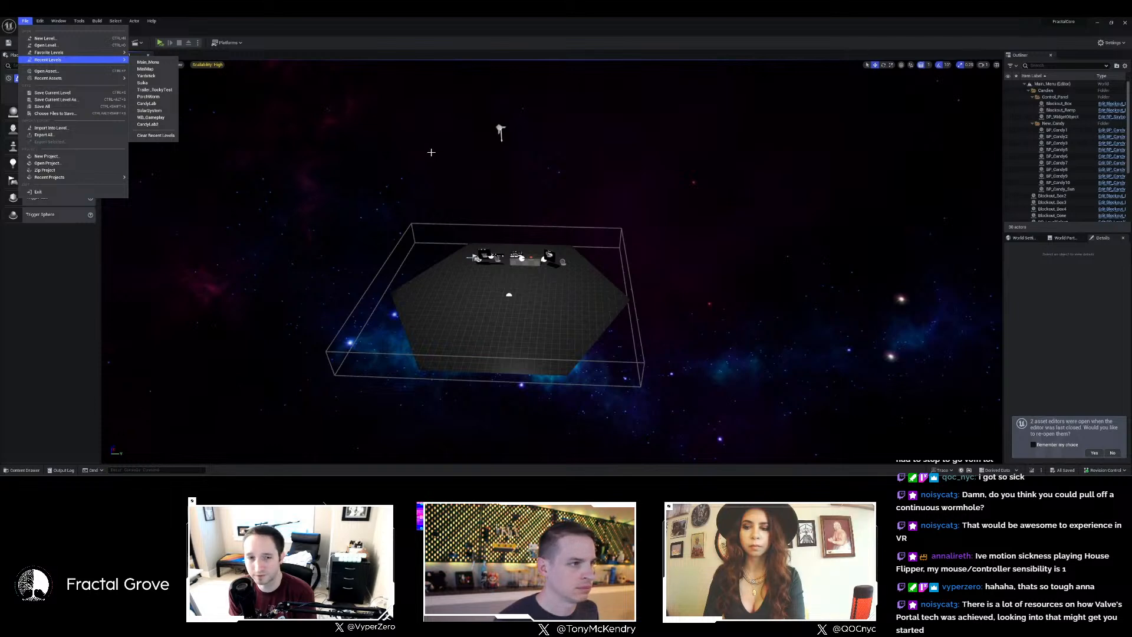
click(284, 34)
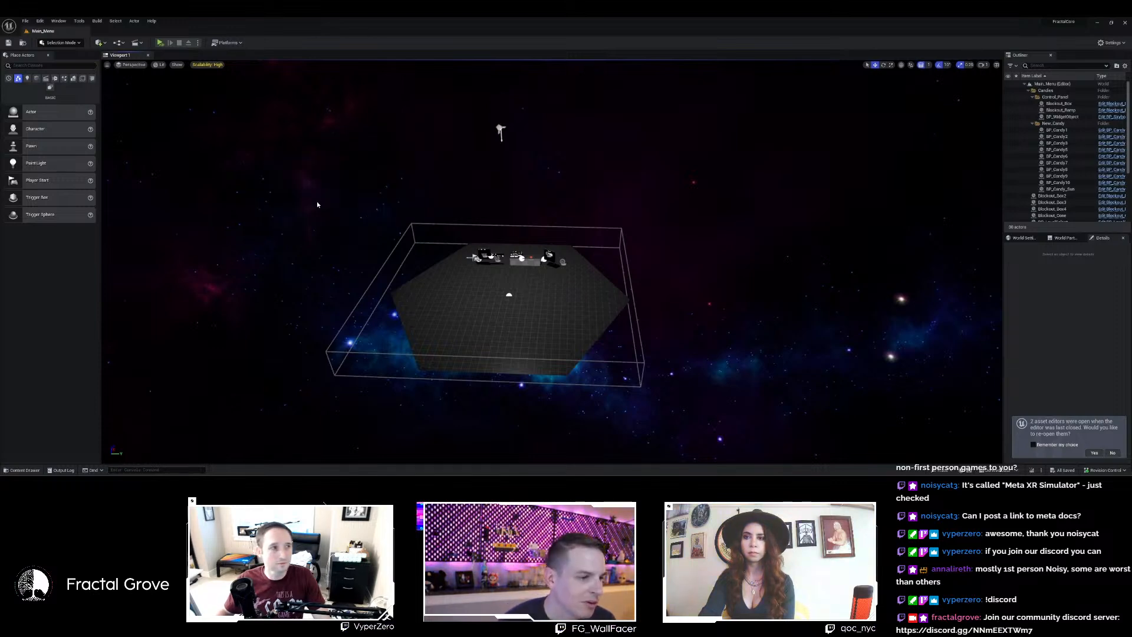
Switch to the browser, read the linked Reddit thread "I work in a VR dev company, but nobody plays VR games", and close the window.
key(alt+p)
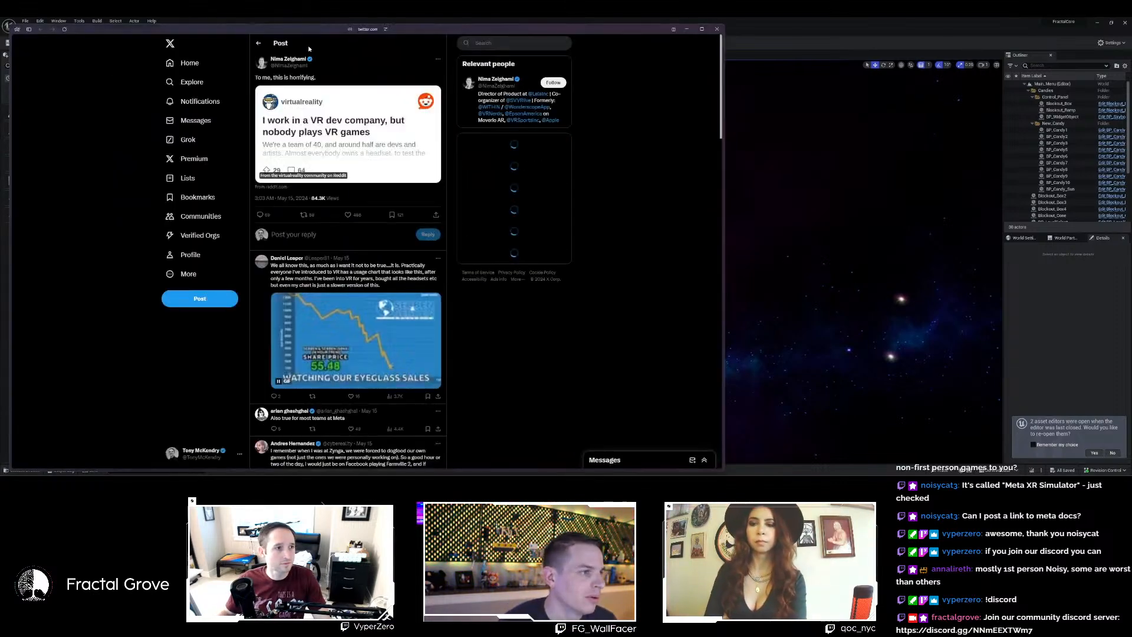
drag(356, 27, 504, 27)
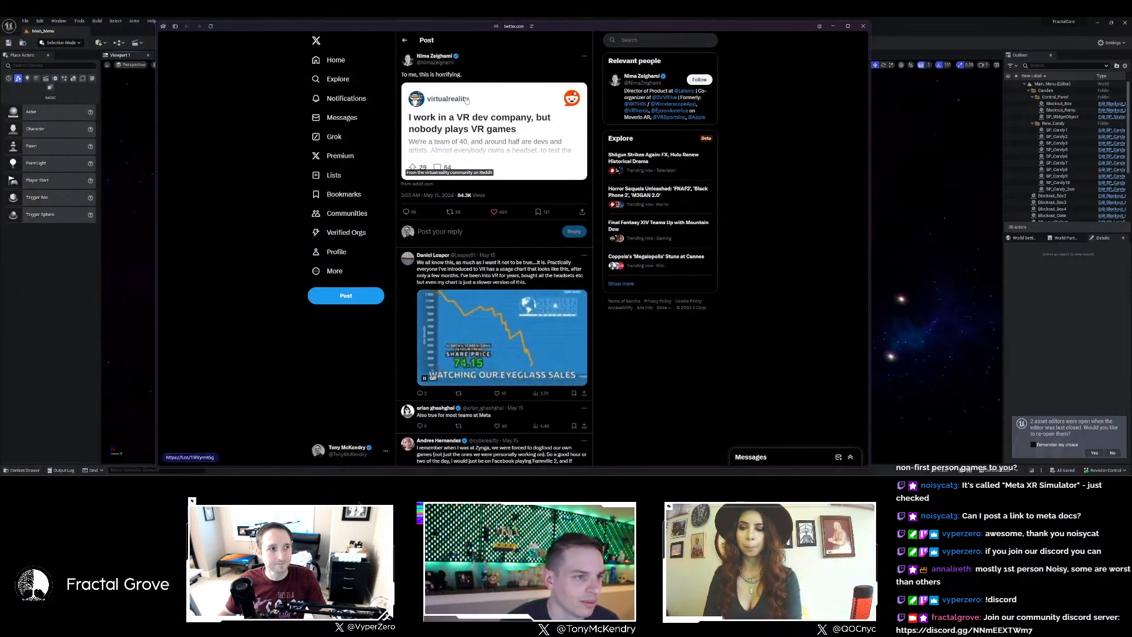
click(482, 142)
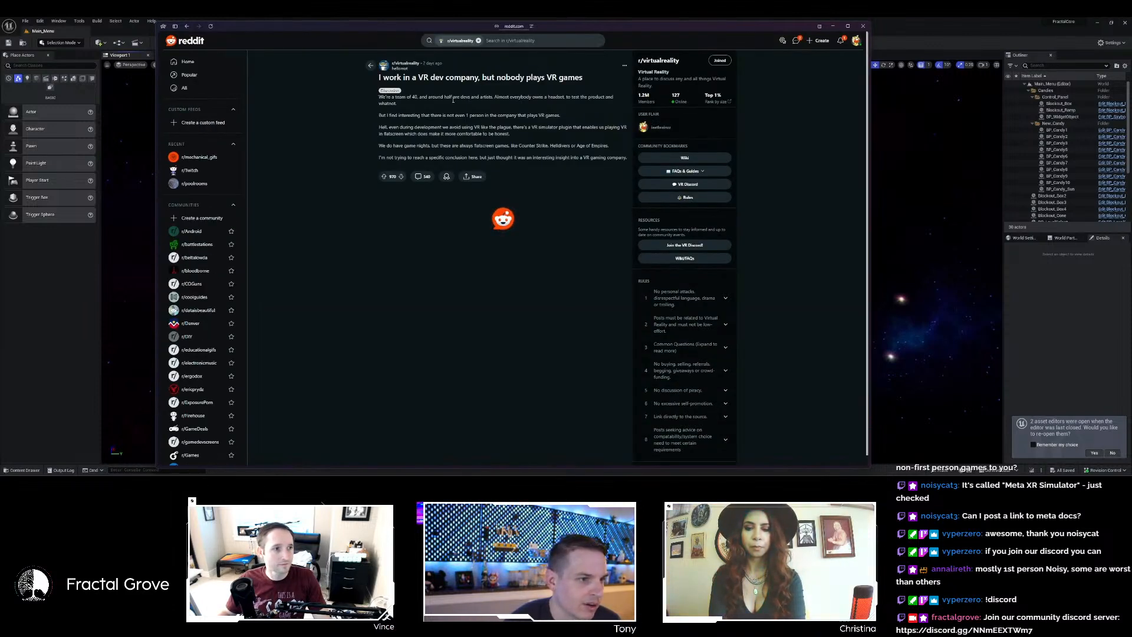
drag(380, 96, 470, 96)
click(548, 98)
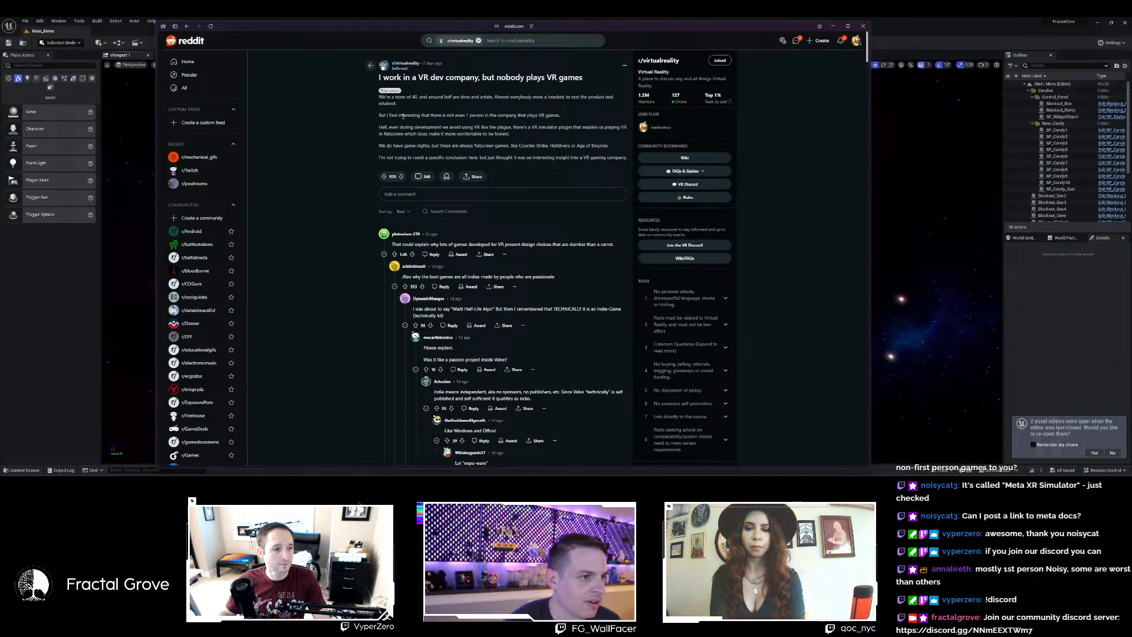
click(550, 116)
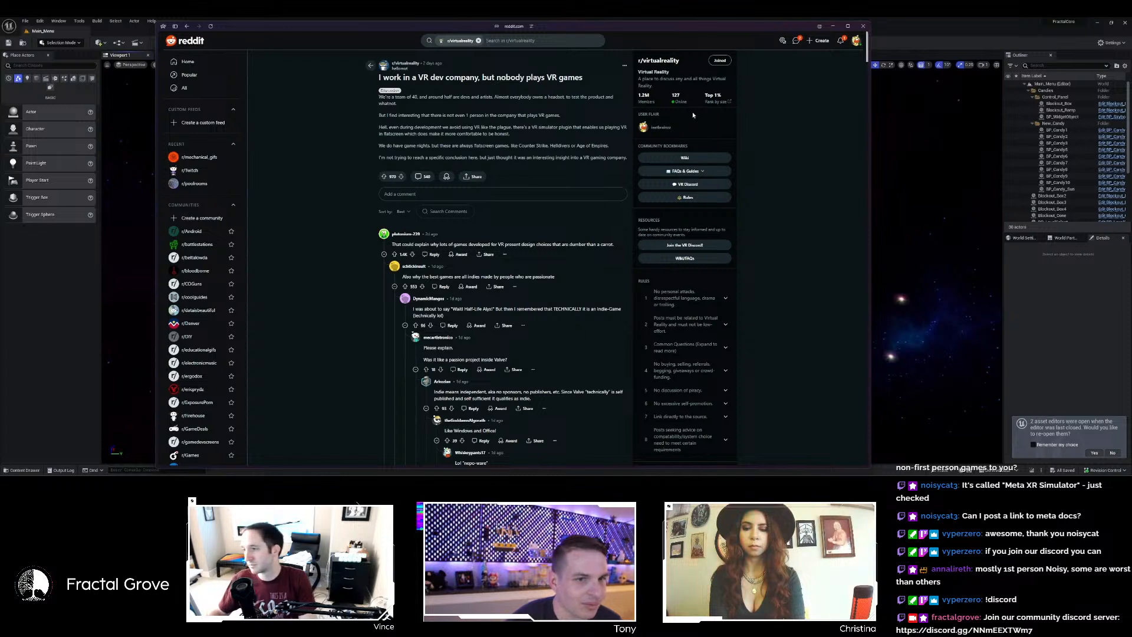
click(865, 26)
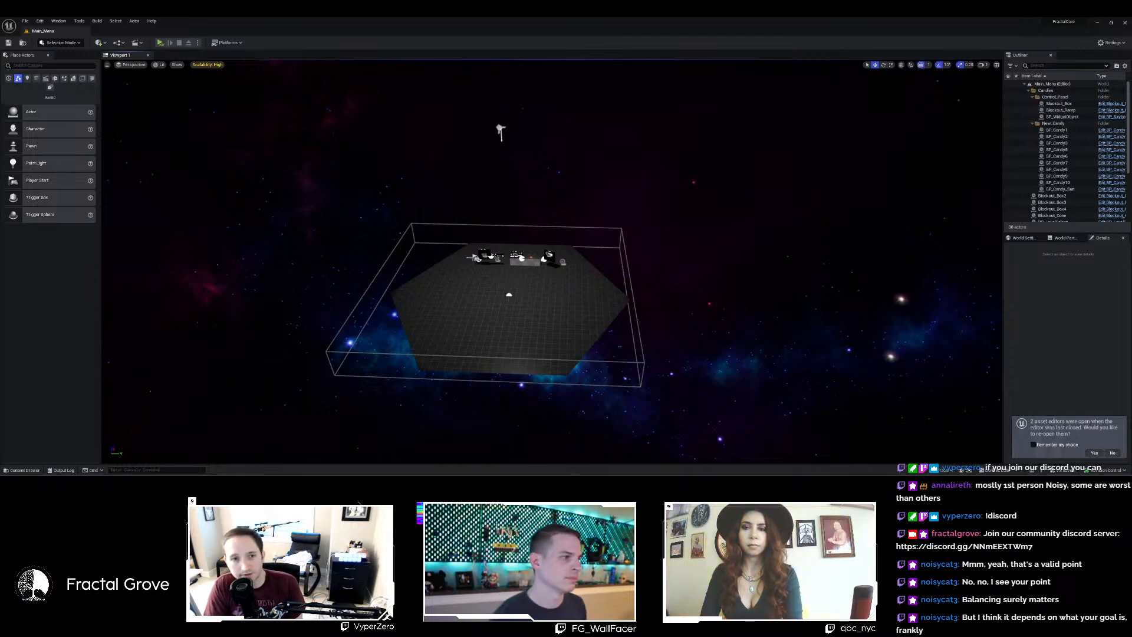
click(26, 21)
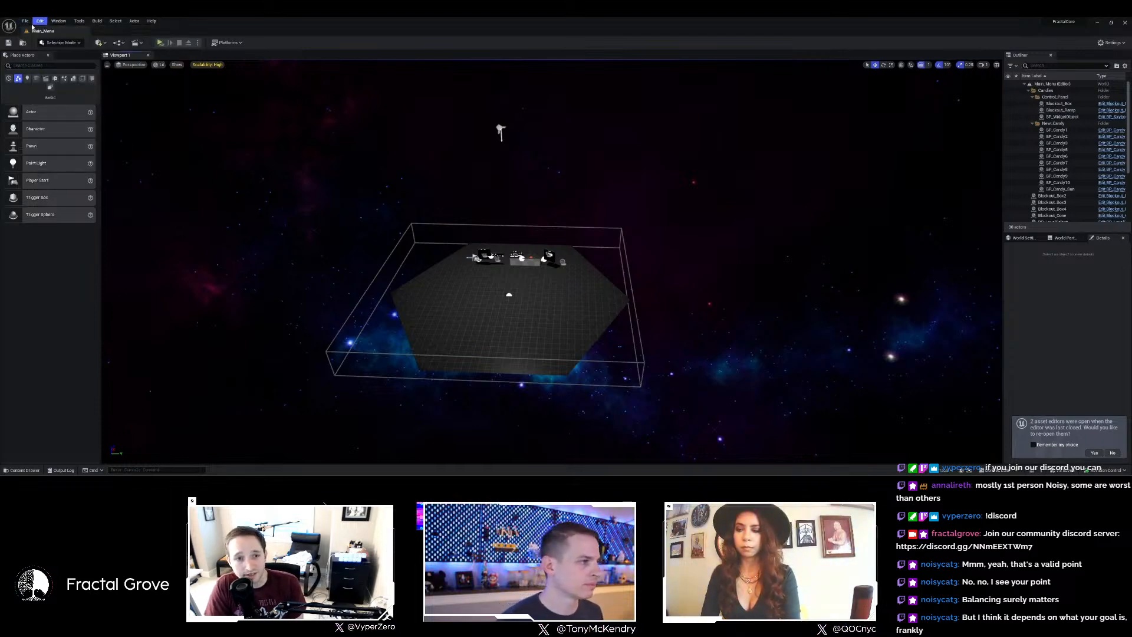
click(25, 21)
mouse_move(71, 60)
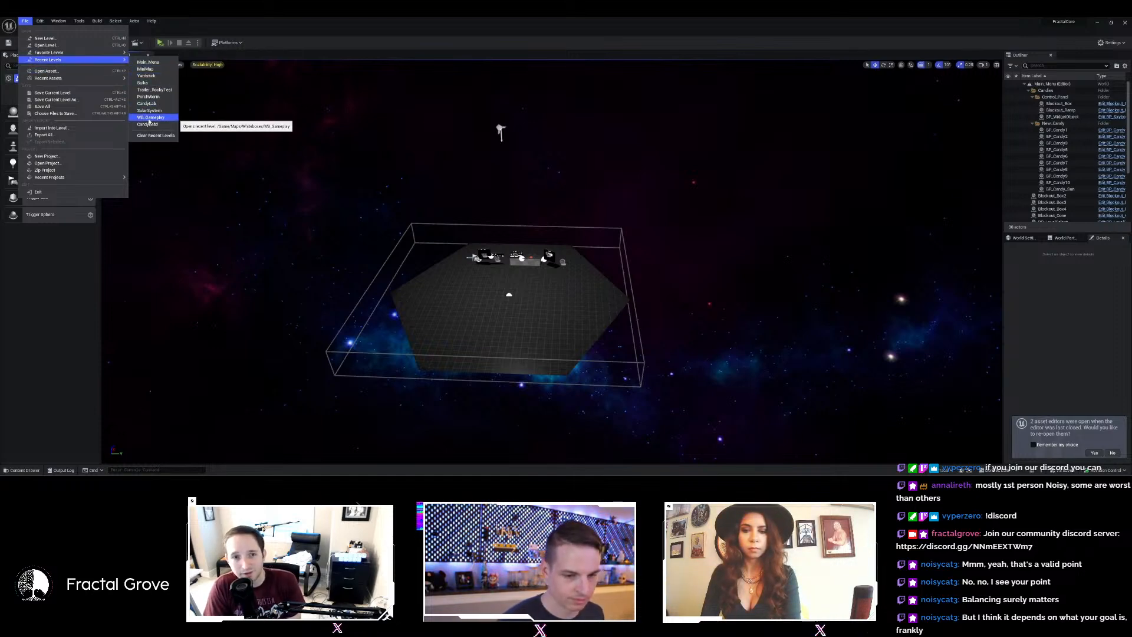
click(283, 41)
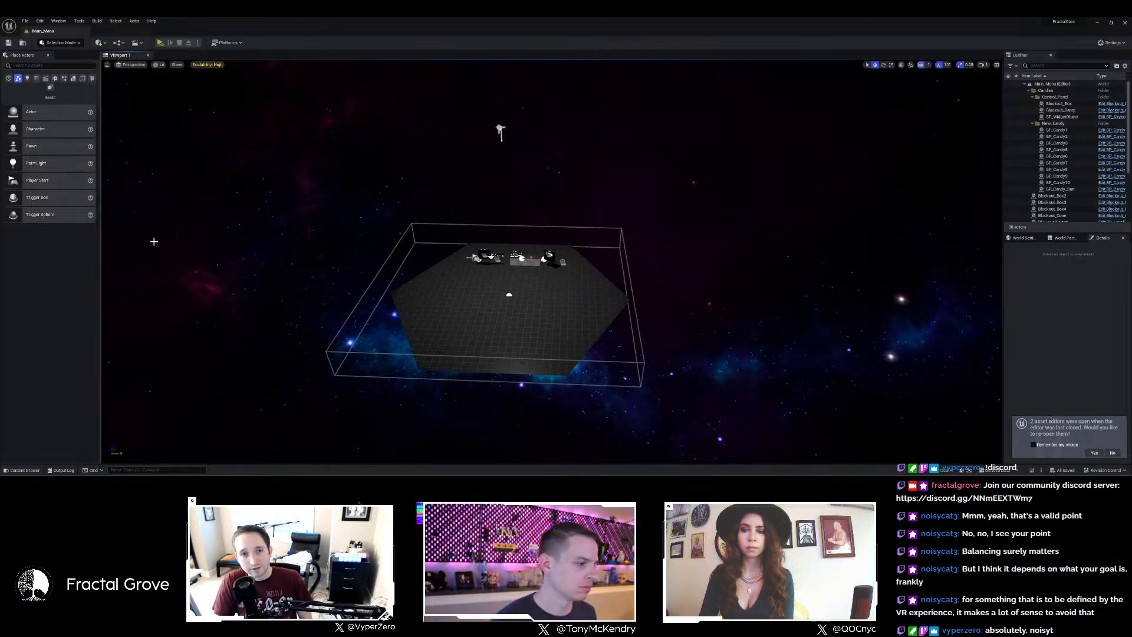
Open the gravityPlayground level from the Maps folder, select the central dotted planet, and view it with the four surrounding candies.
click(23, 470)
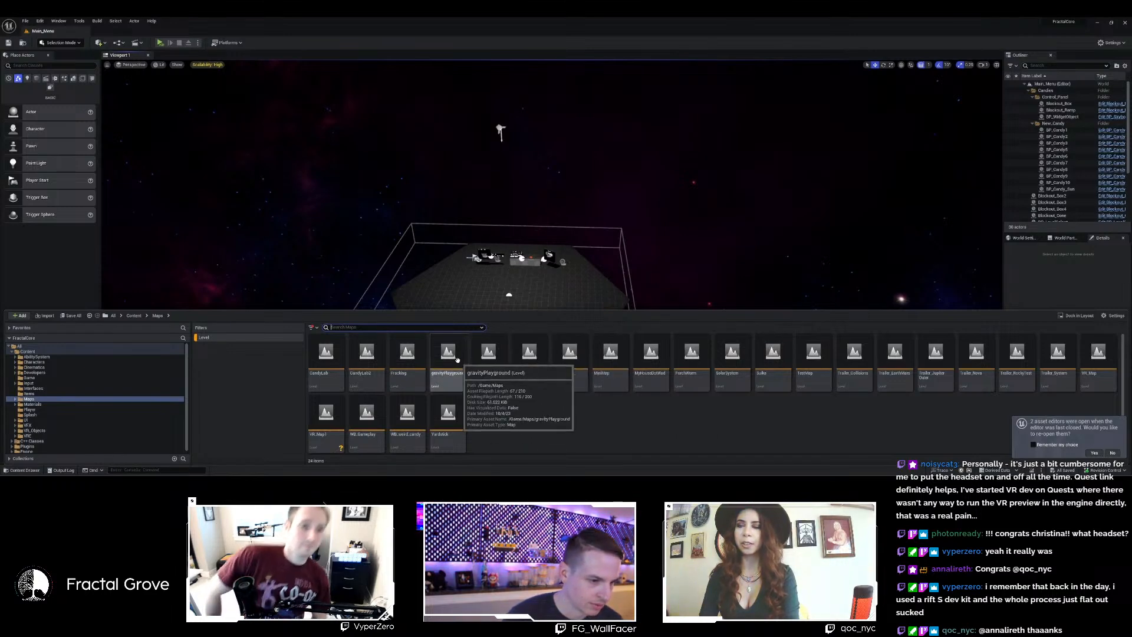
double_click(449, 383)
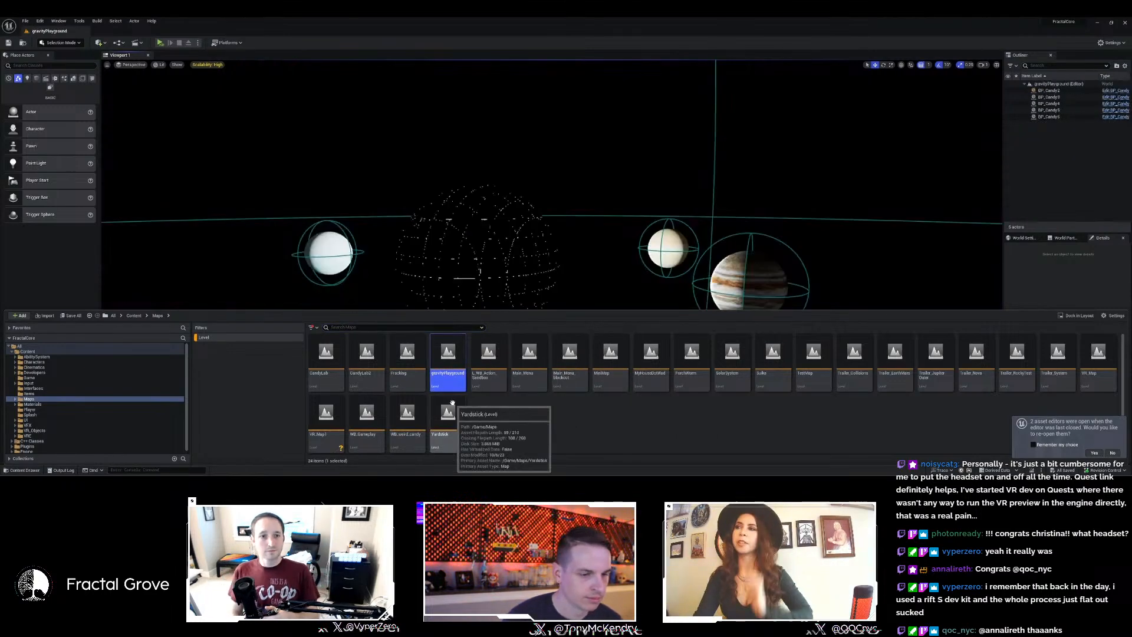
click(452, 275)
right_click(522, 280)
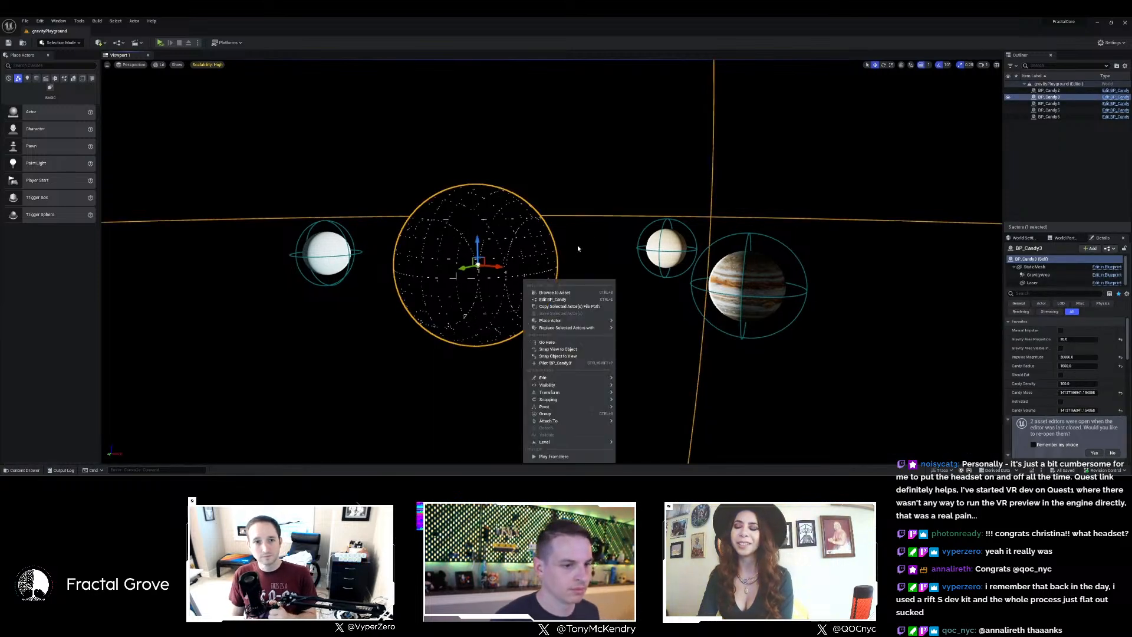
mouse_move(578, 245)
right_down()
mouse_move(581, 336)
mouse_move(590, 236)
right_up()
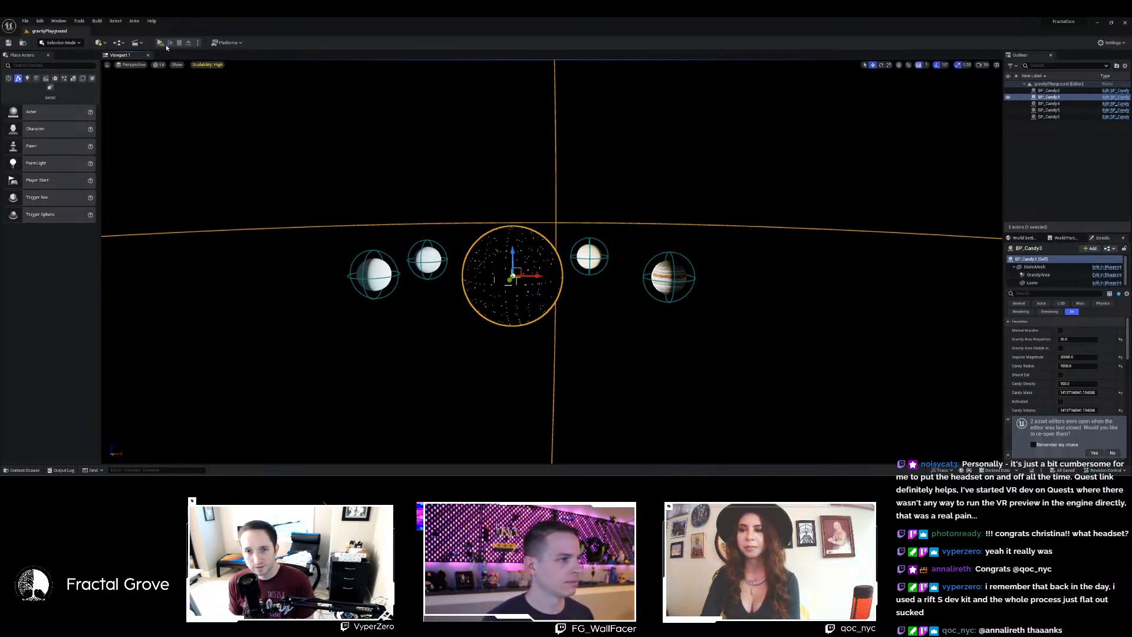
Simulate the gravityPlayground level, view the candies orbiting the central planet from above, and clear the planet's selection.
click(198, 43)
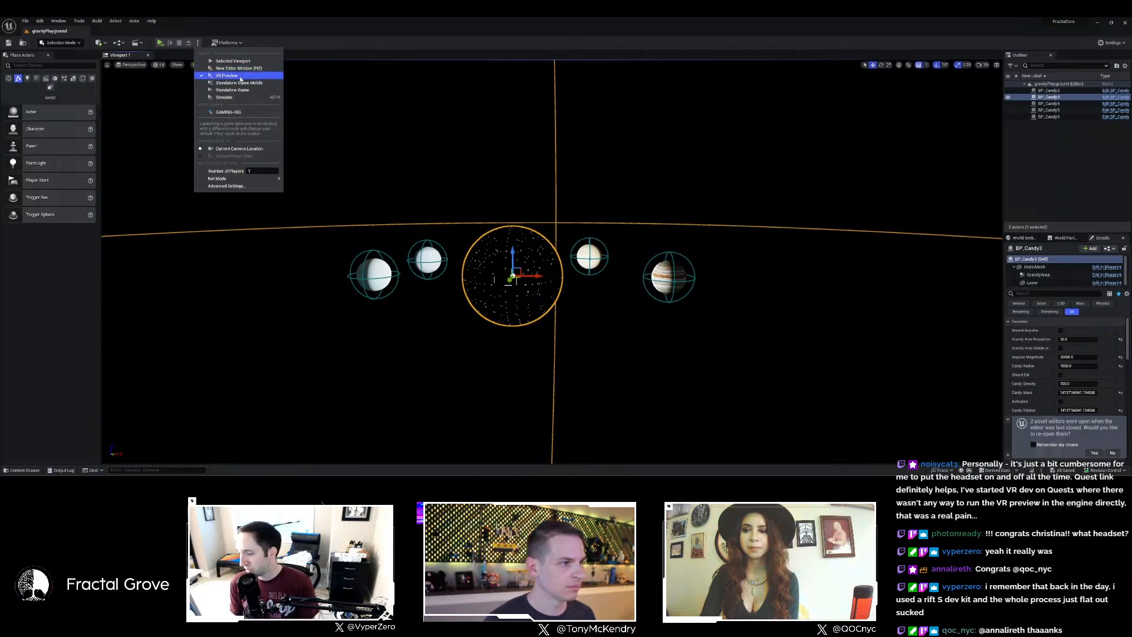
click(240, 97)
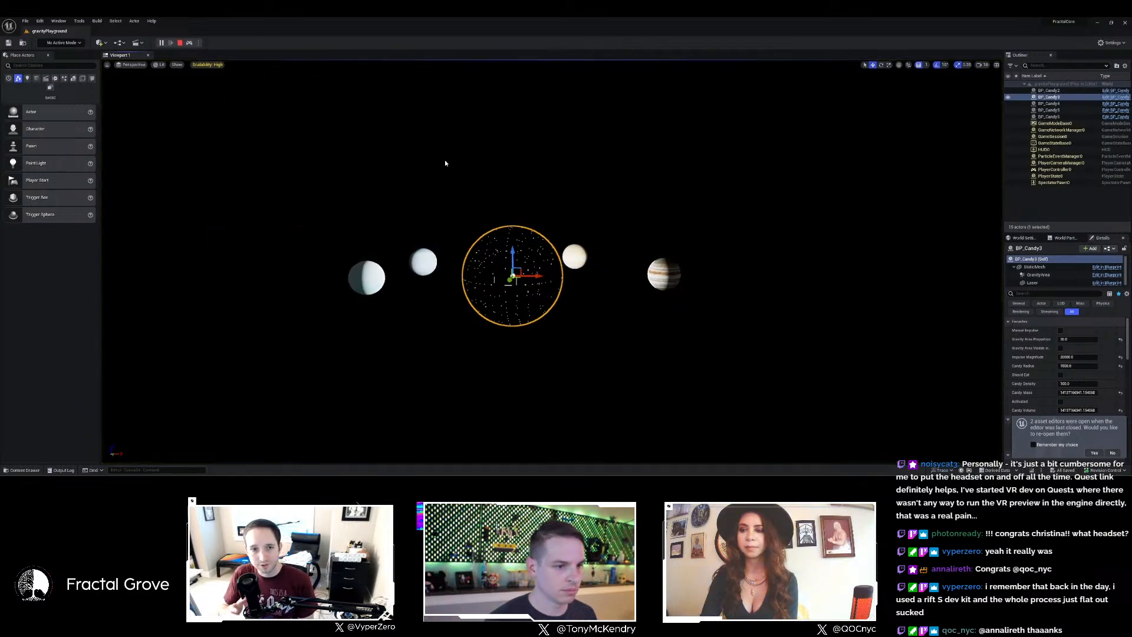
mouse_move(444, 163)
right_down()
mouse_move(446, 194)
mouse_move(430, 177)
mouse_move(454, 173)
right_up()
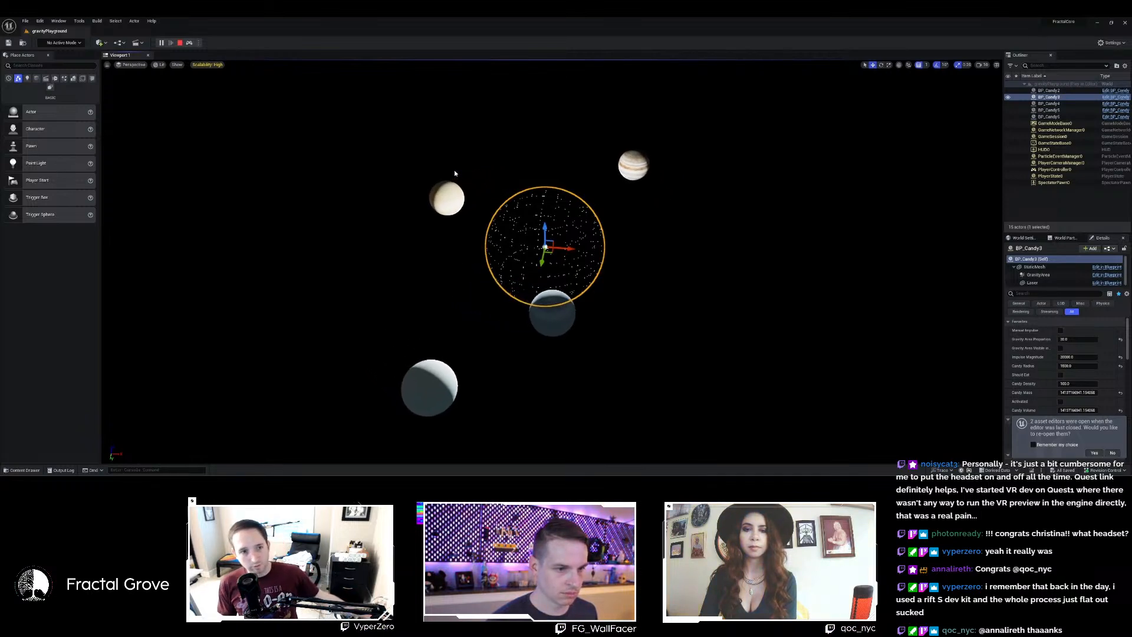
click(447, 147)
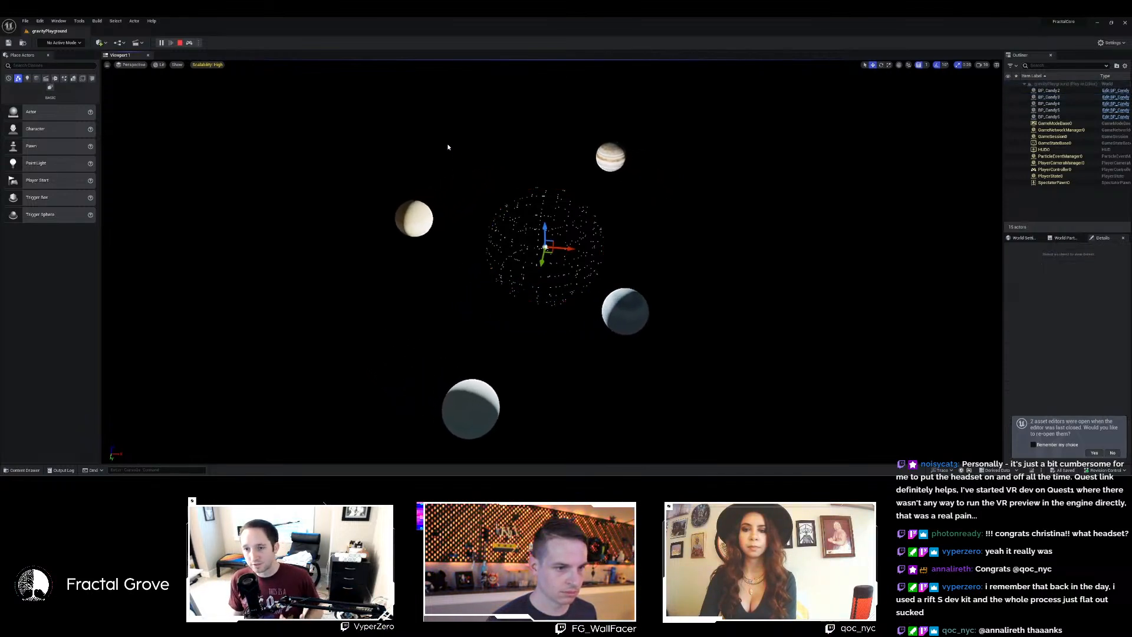
Select the central dotted planet, stop the simulation, and decline to reopen the previously open asset editors.
click(571, 220)
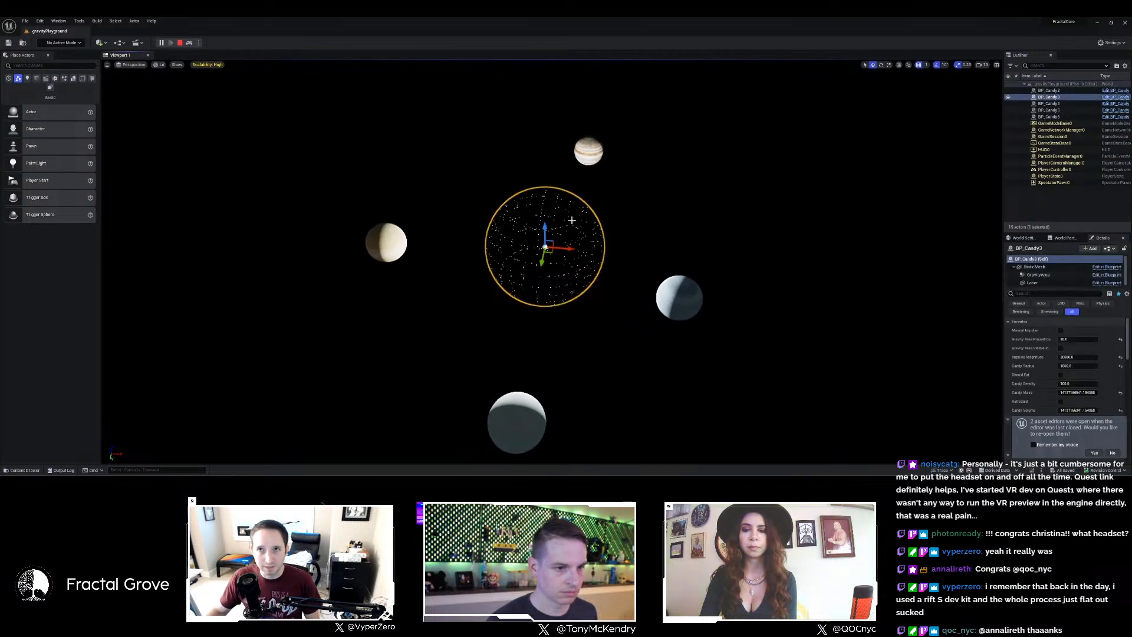
key(Escape)
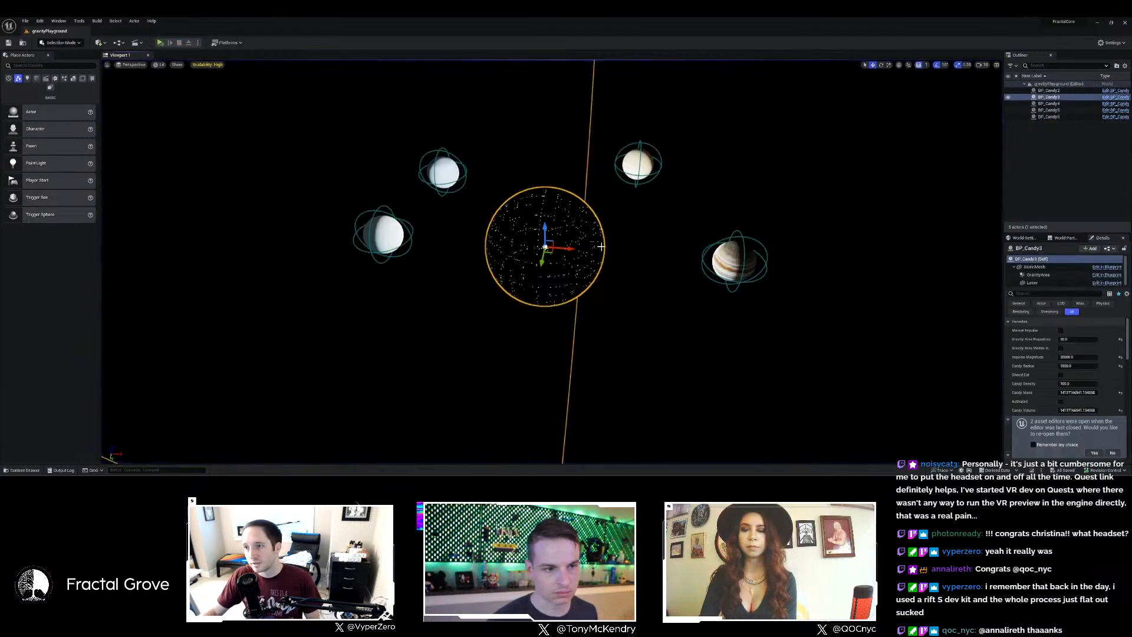
scroll(1091, 377, down, 3)
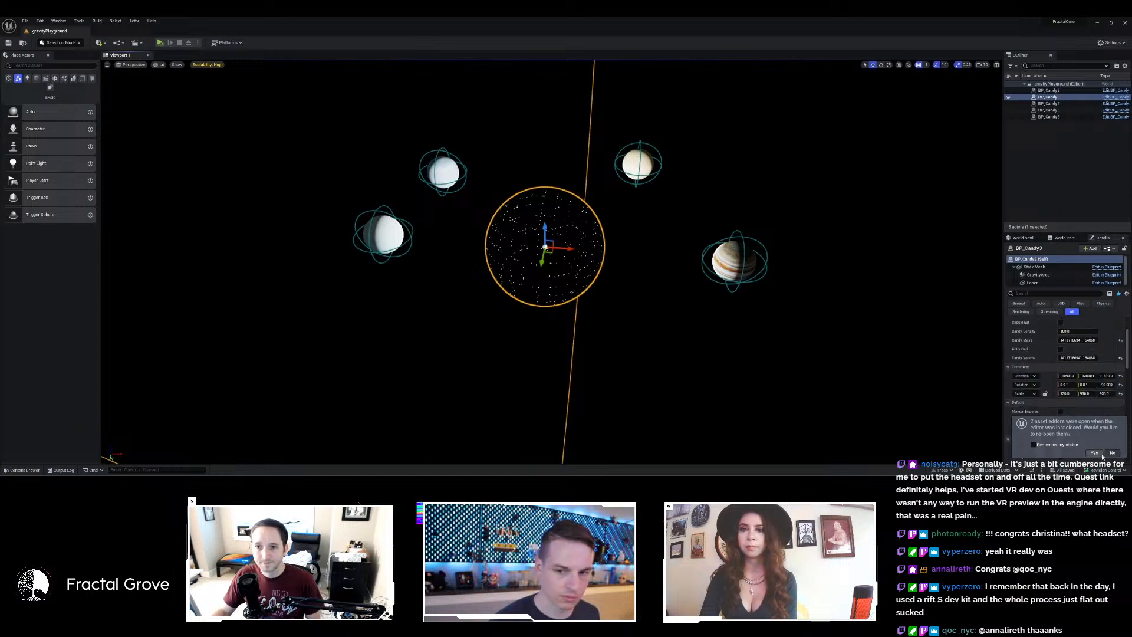
click(1112, 452)
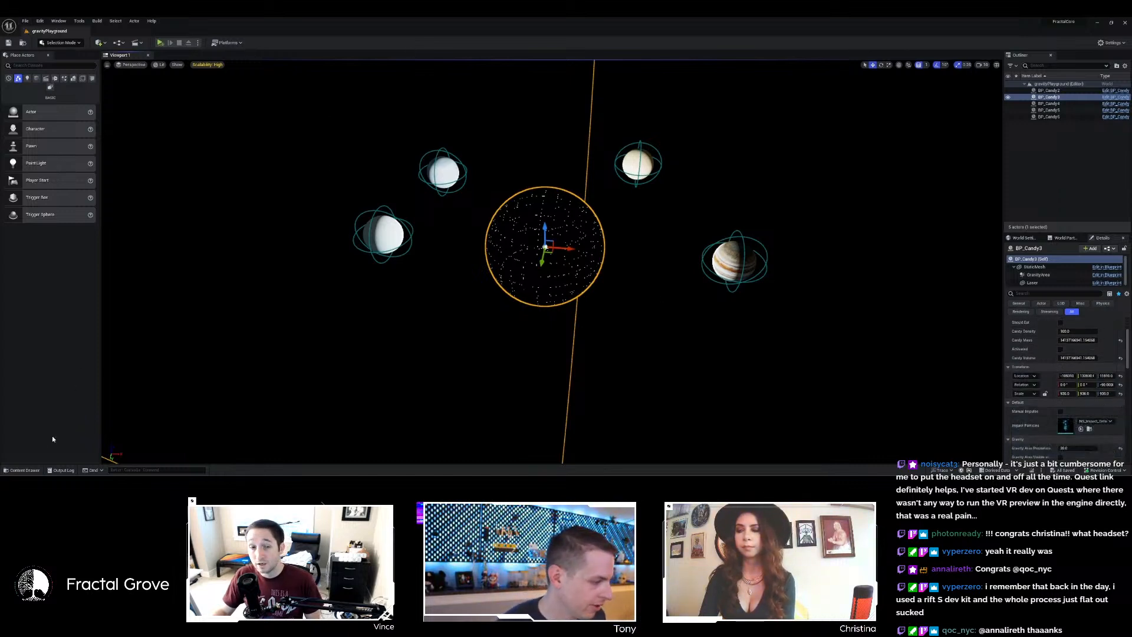
Open the Fracking level from the Maps folder and bring its grid platform and planets into view.
click(23, 470)
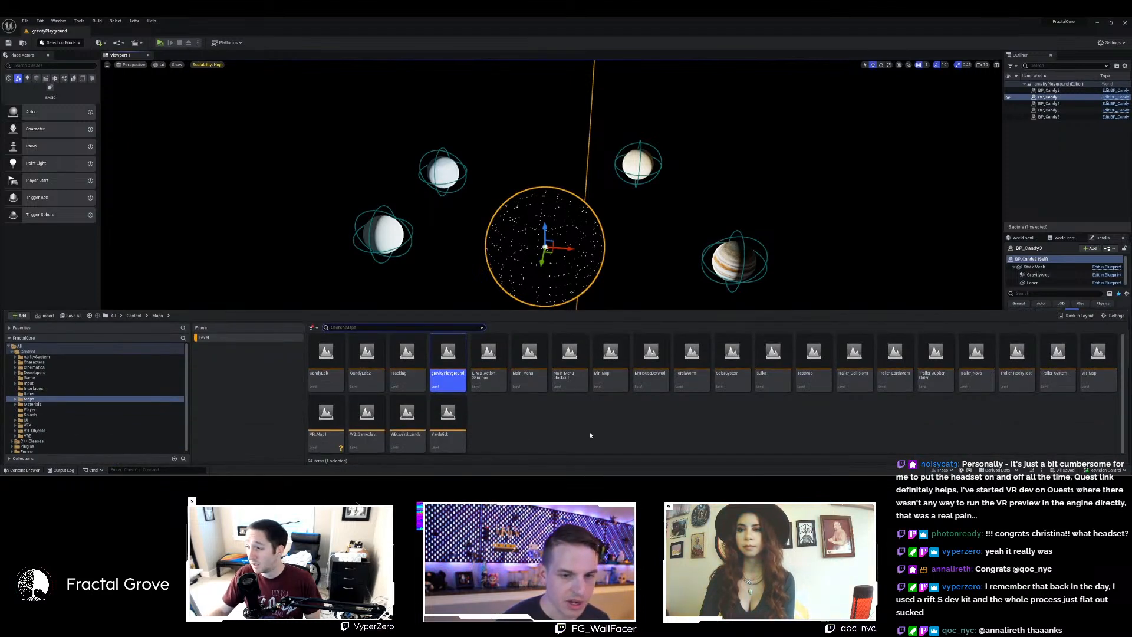
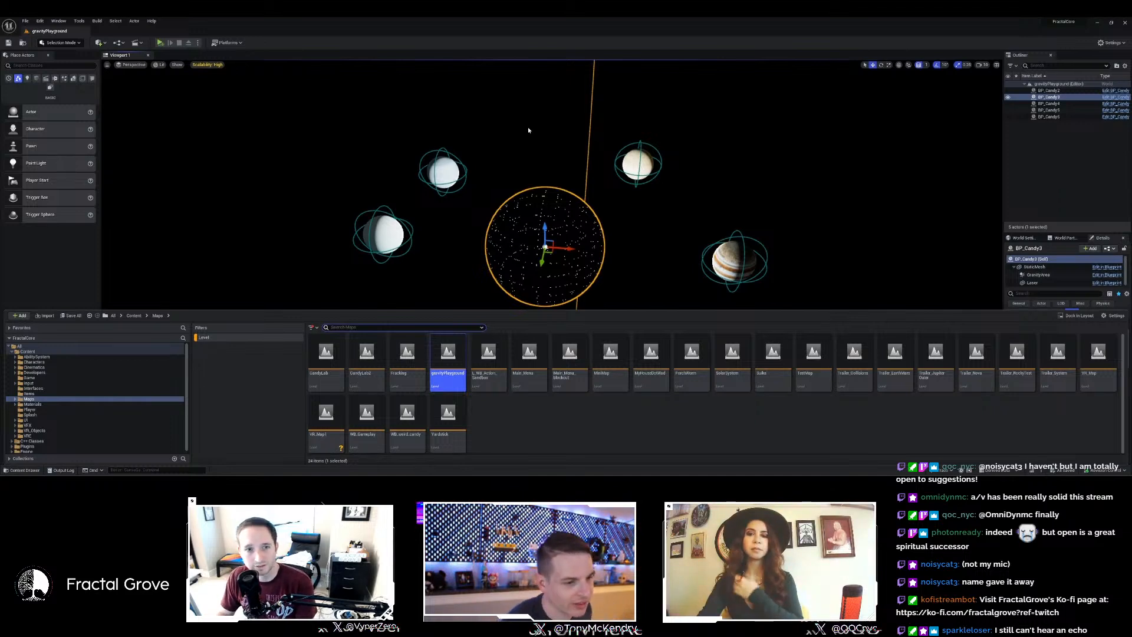
double_click(407, 360)
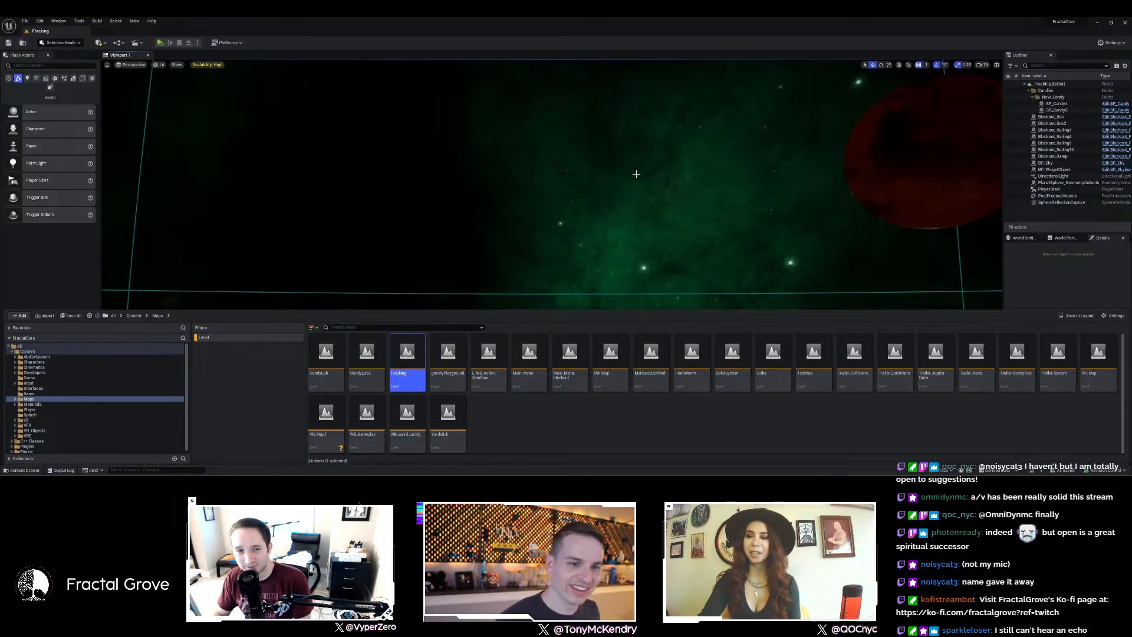
right_drag(660, 248, 639, 175)
key(w)
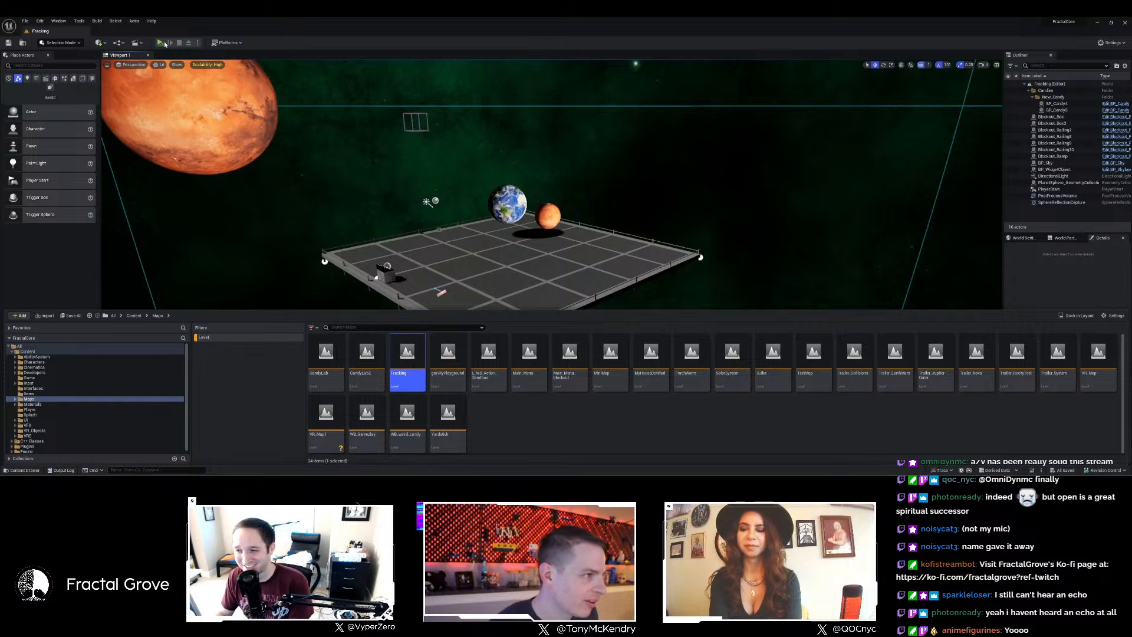
Simulate the Fracking level and follow the moving planets up close.
key(alt+p)
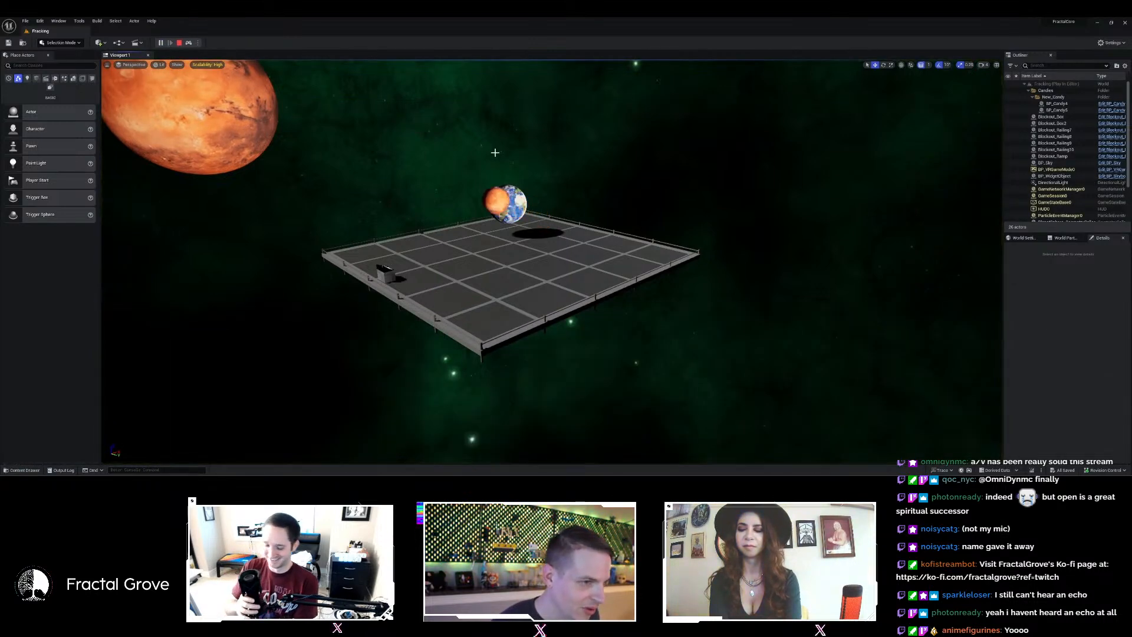
right_drag(495, 152, 472, 106)
key(w)
key(w)
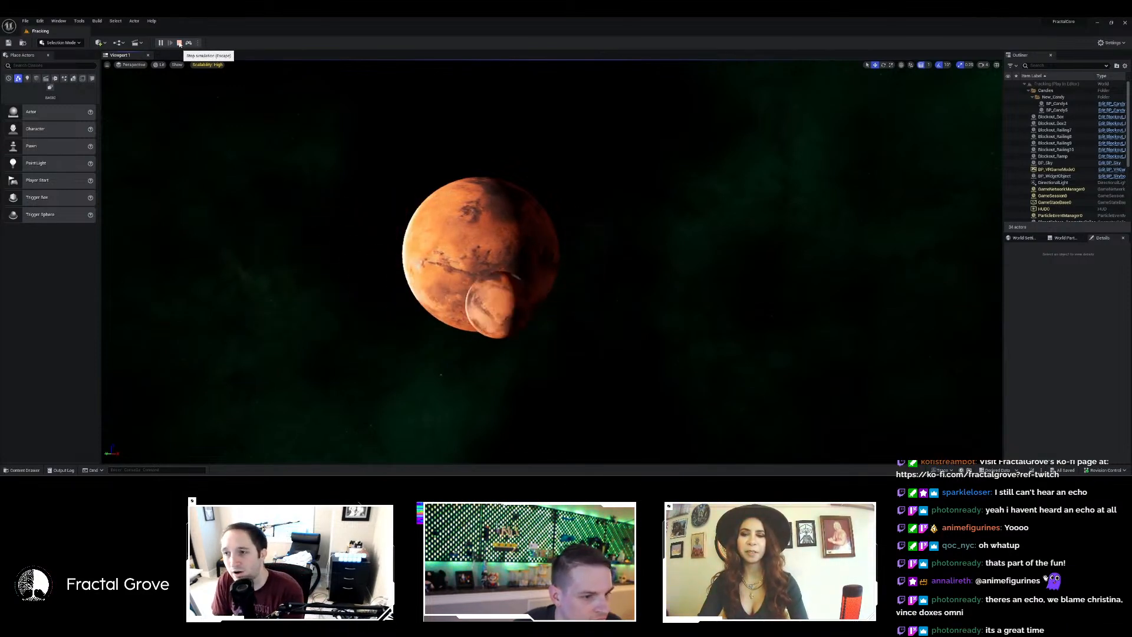
Stop the running simulation of the Fracking level and open the CandyLab2 level from the Maps folder.
click(179, 43)
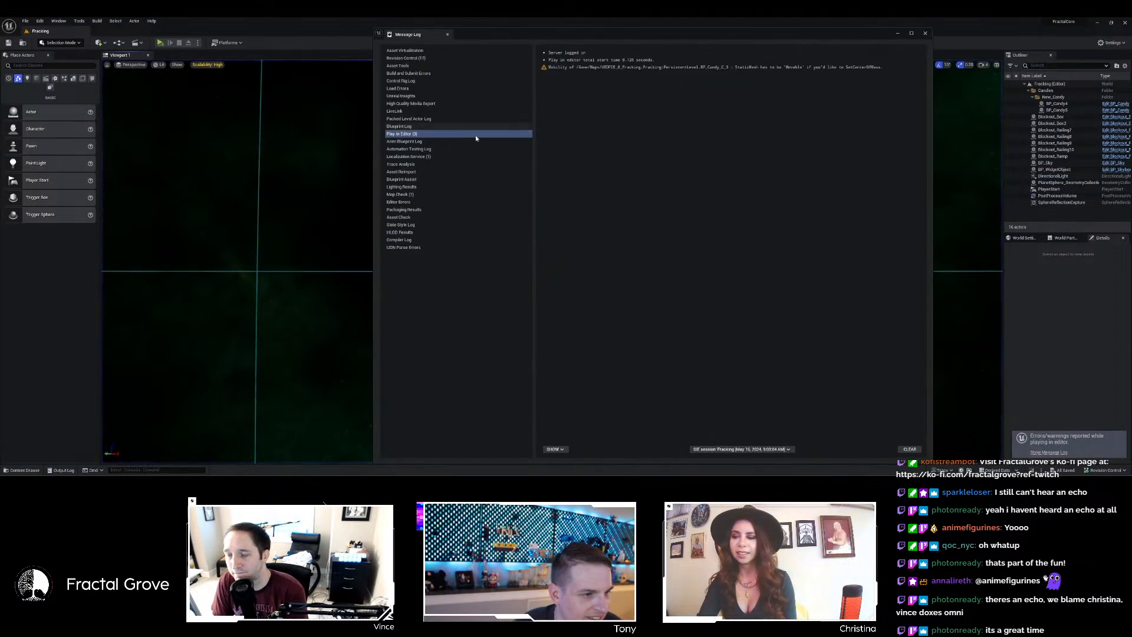
click(925, 34)
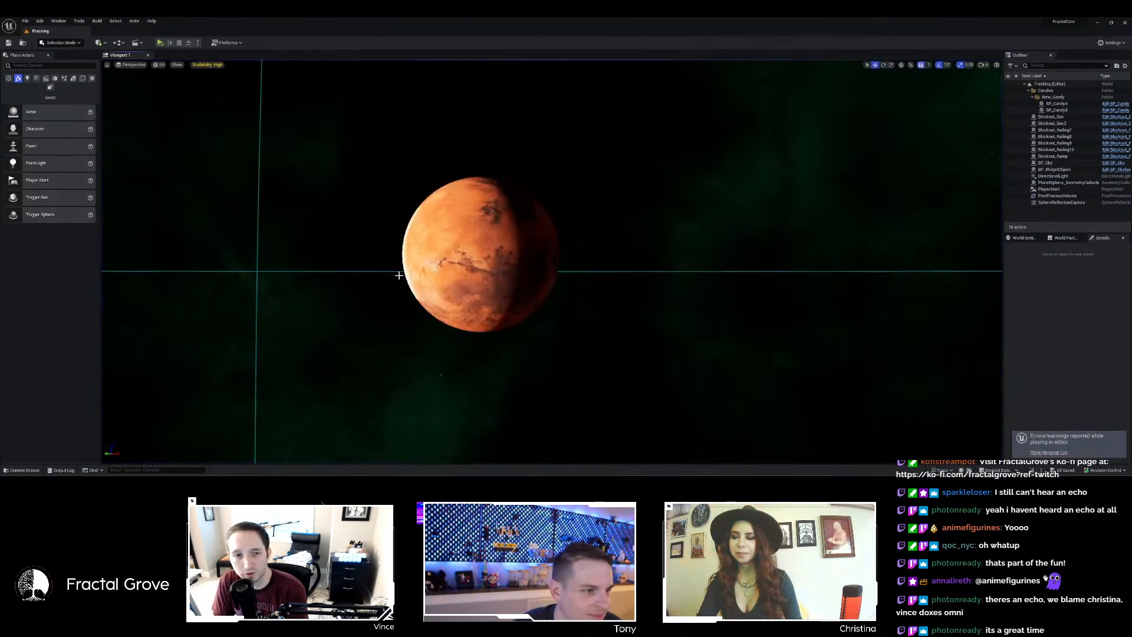
click(24, 470)
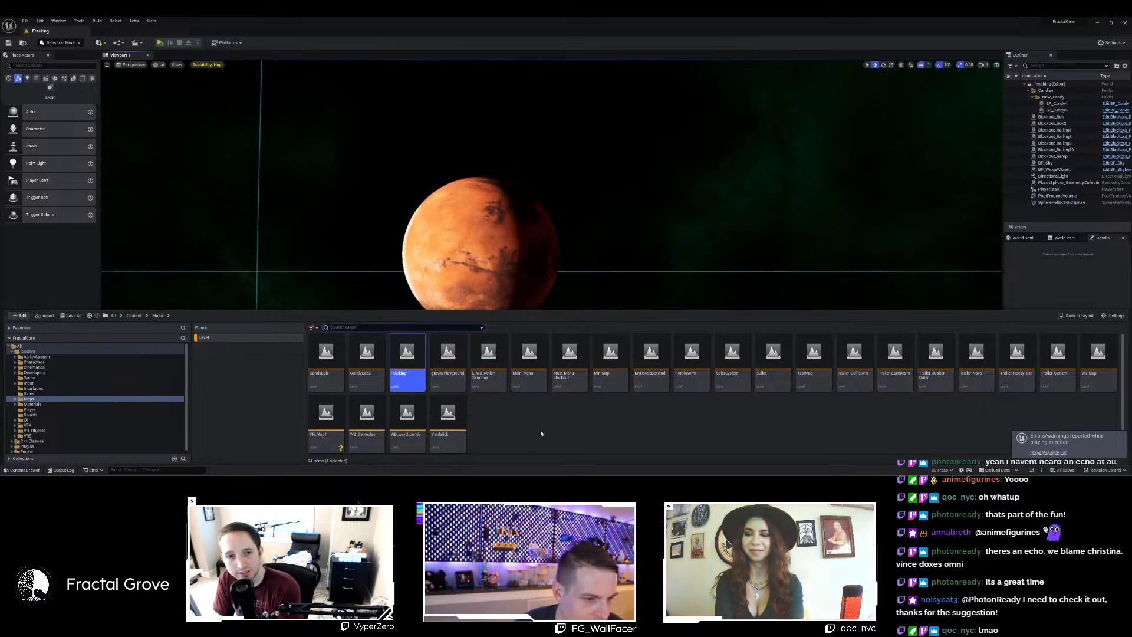
double_click(365, 356)
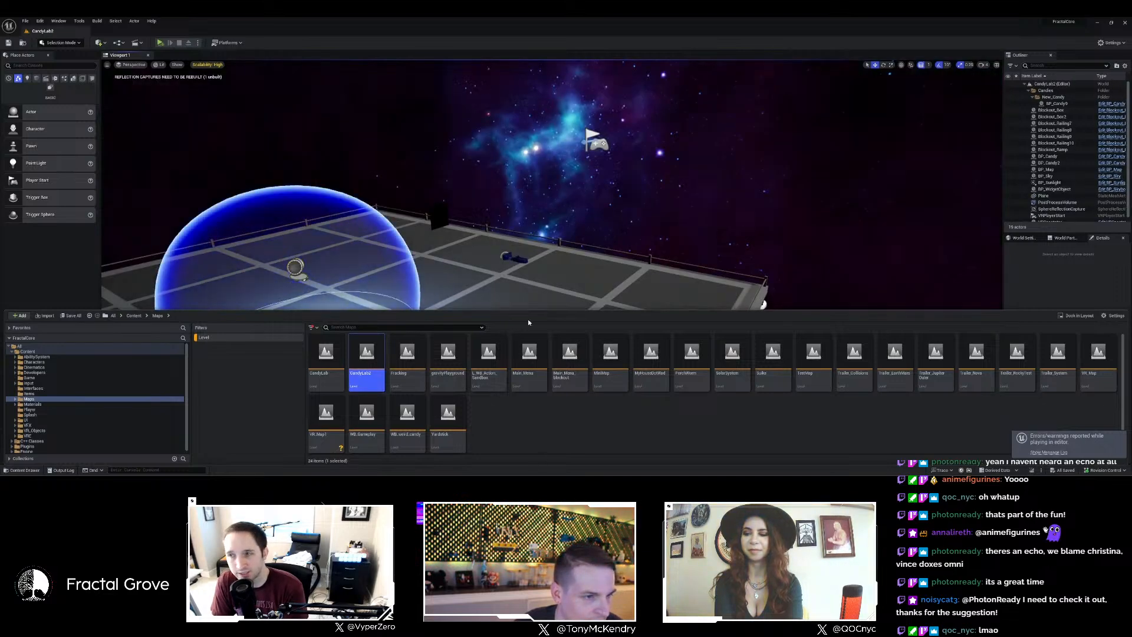
Simulate the CandyLab2 level to view its sphere and floor platform in motion, and end the simulation.
right_drag(955, 304, 873, 300)
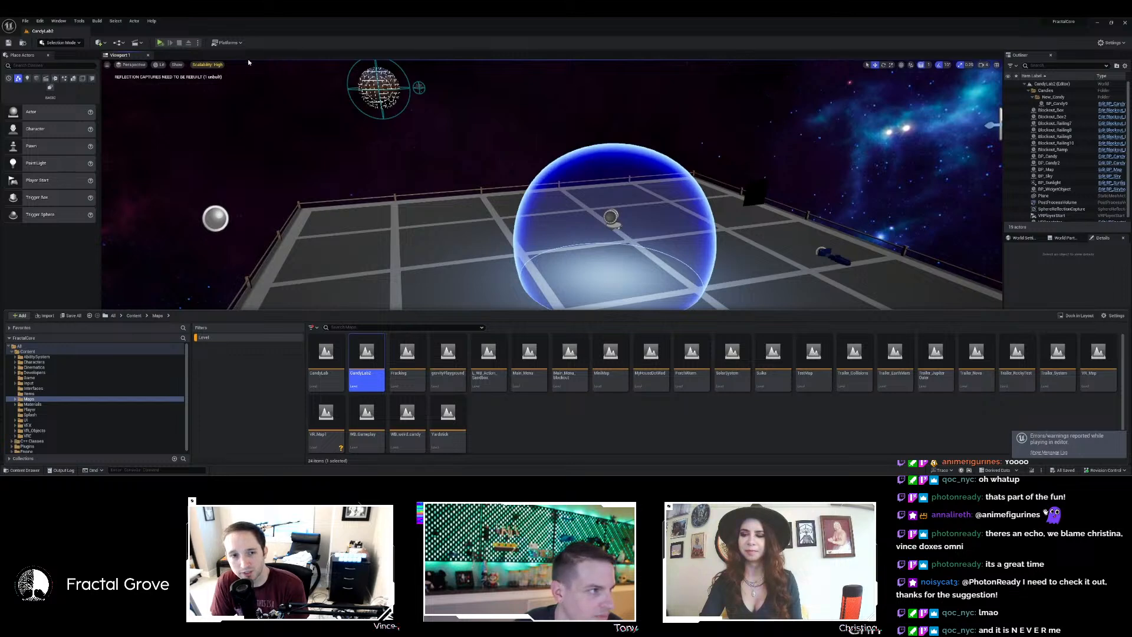
click(159, 43)
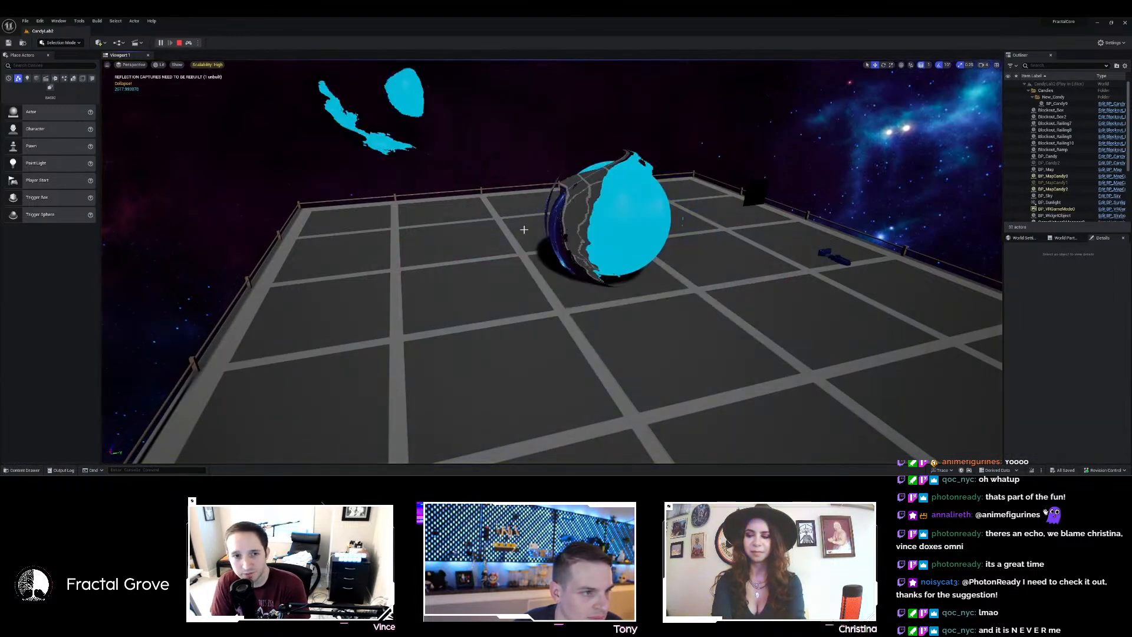
key(Escape)
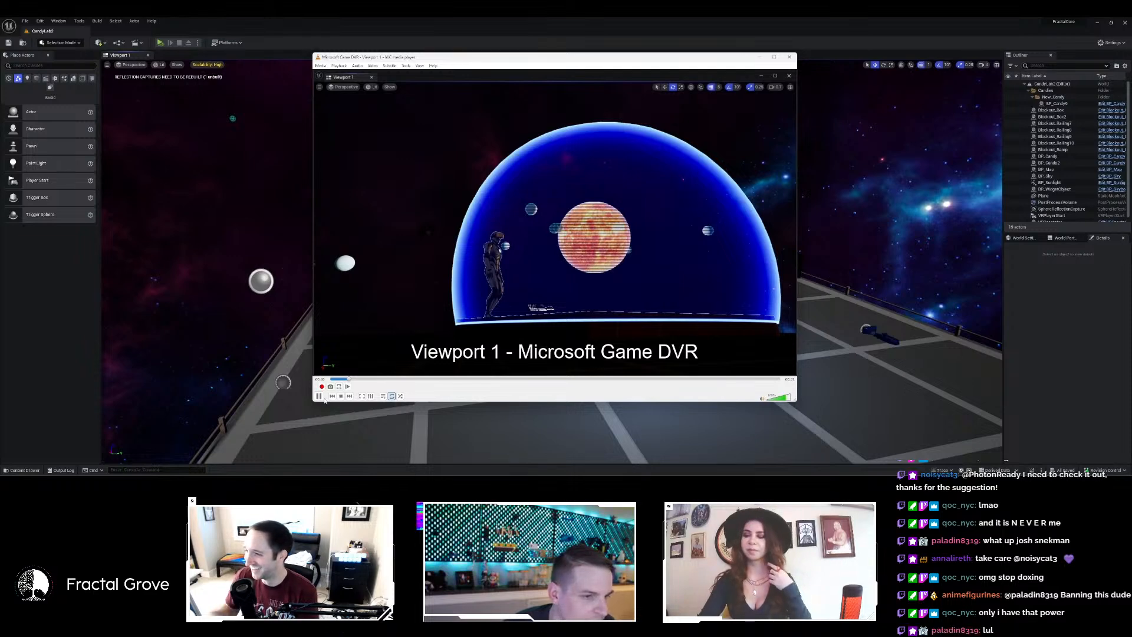
Watch the Viewport 1 recordings of the miniature solar system inside the blue dome in VLC media player, repositioning and resizing its window.
drag(447, 76, 363, 46)
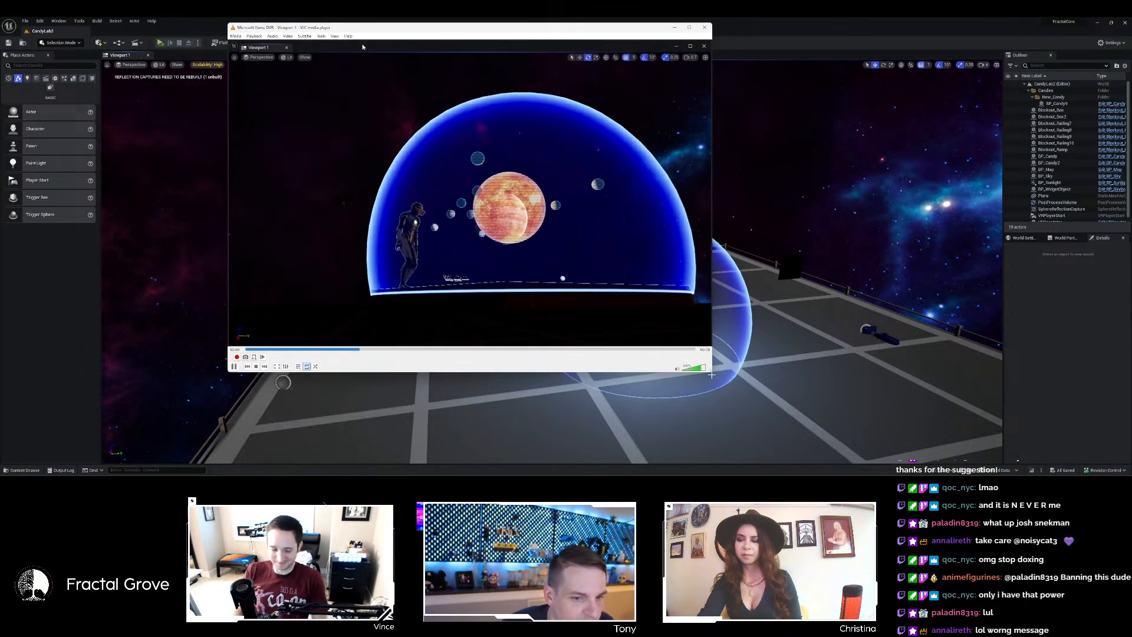
drag(711, 371, 850, 469)
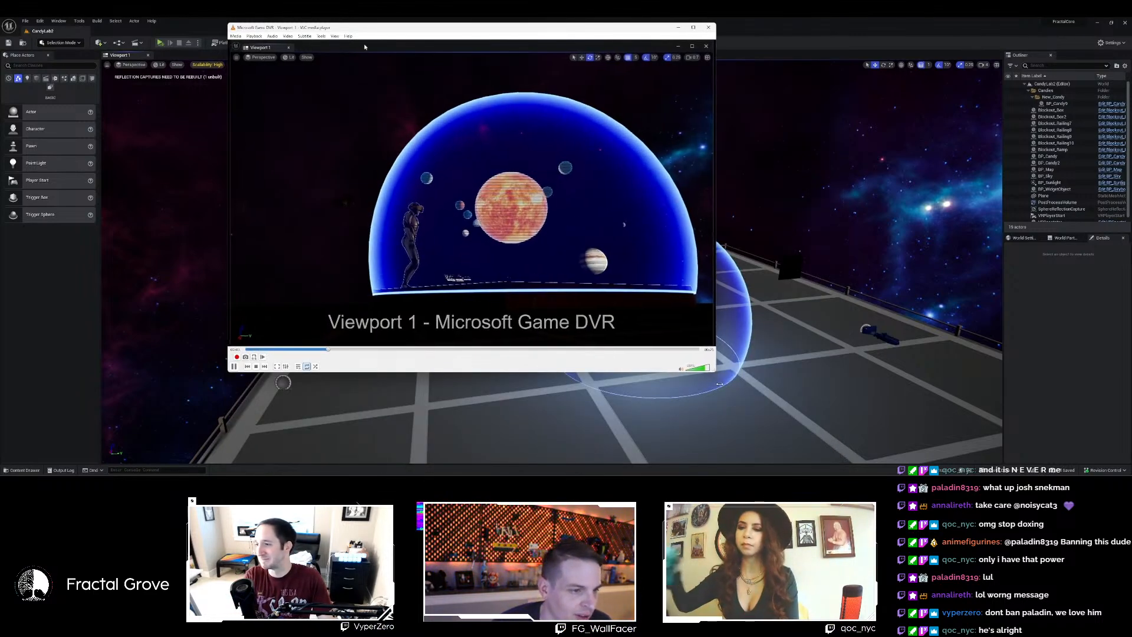
drag(712, 372, 777, 426)
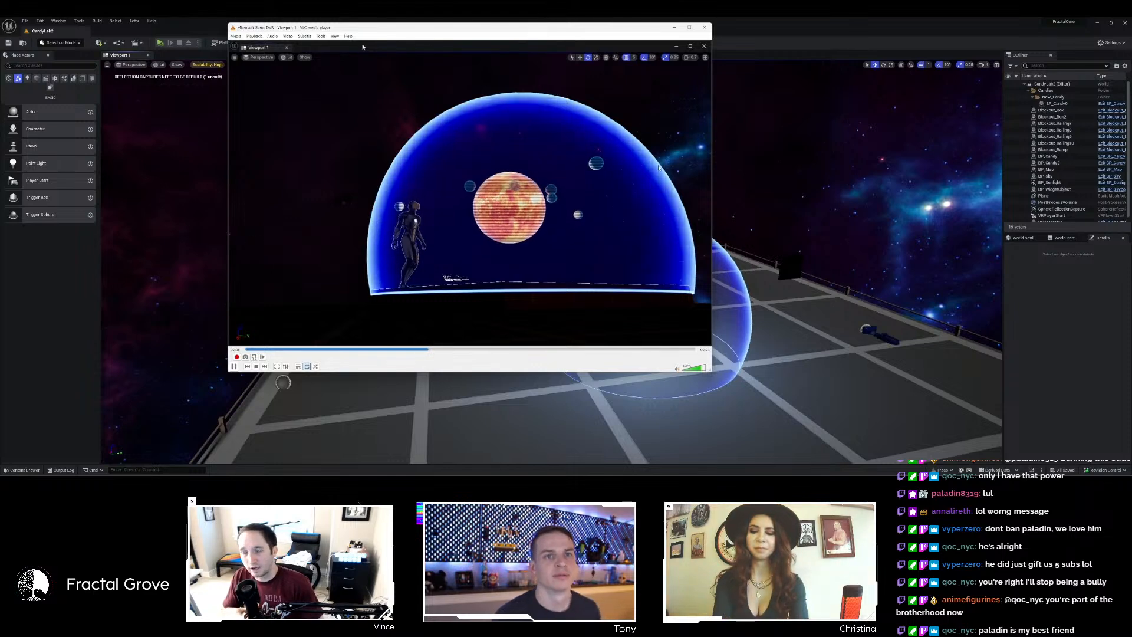
click(704, 27)
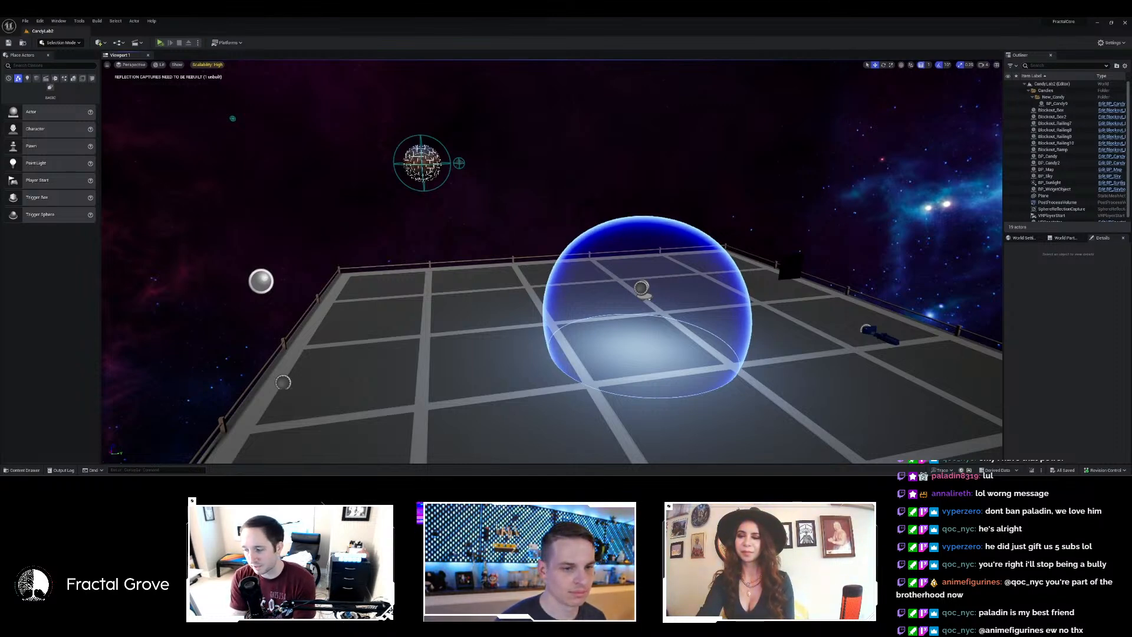
key(alt+Tab)
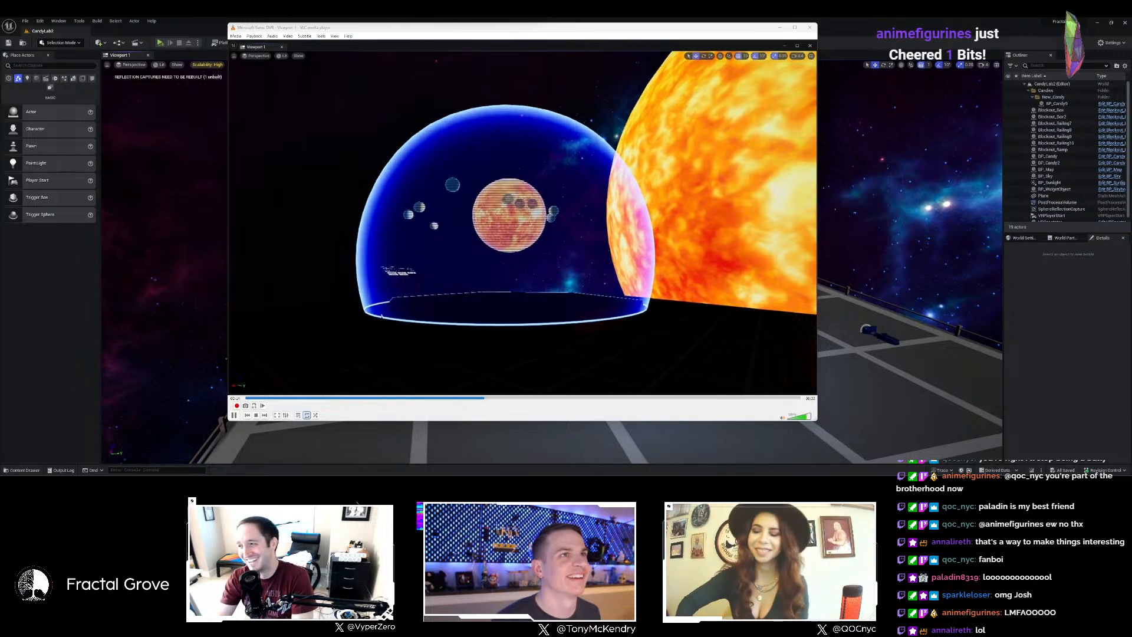
Enlarge the video window and play the "Untitled video - Made with Clipchamp (6).mp4" clip from its start, replaying an early part.
key(n)
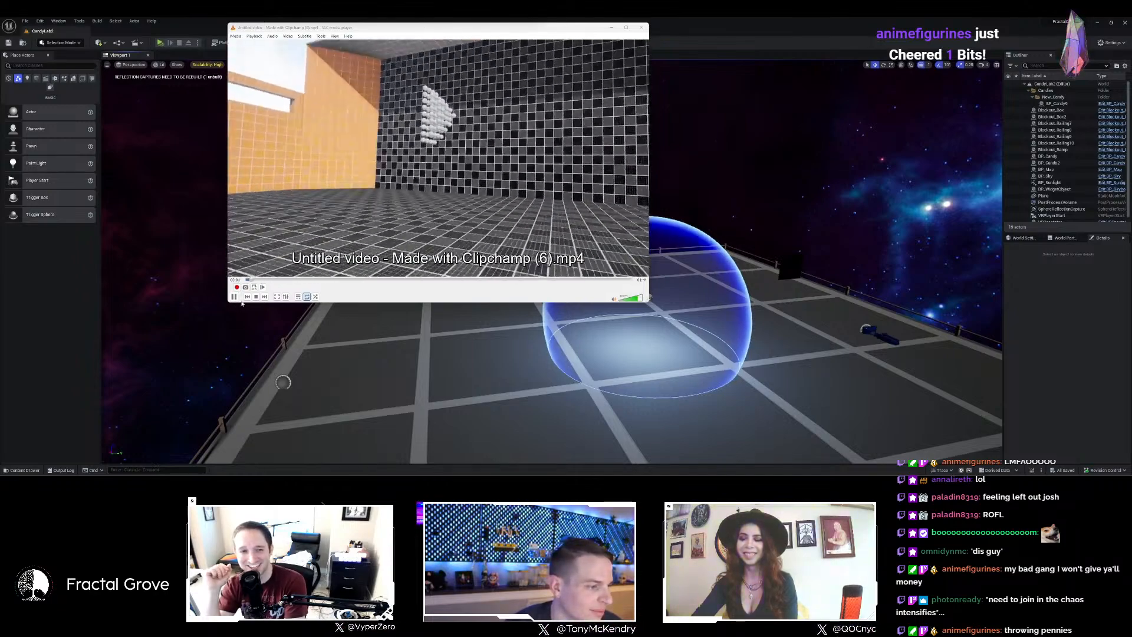
key(space)
drag(647, 301, 905, 455)
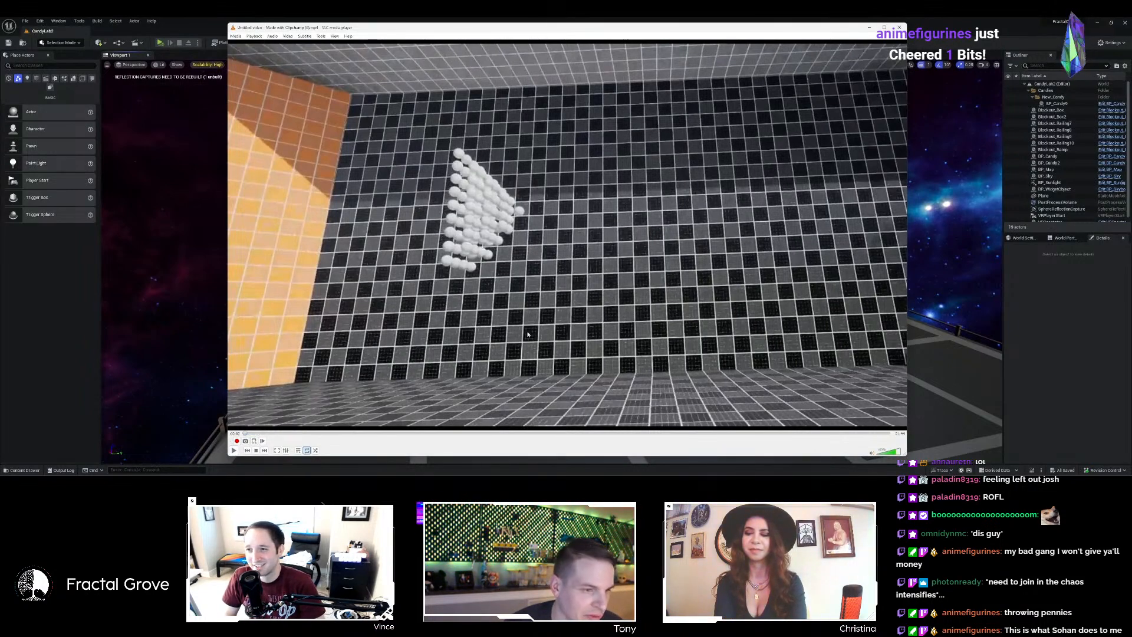
key(Left)
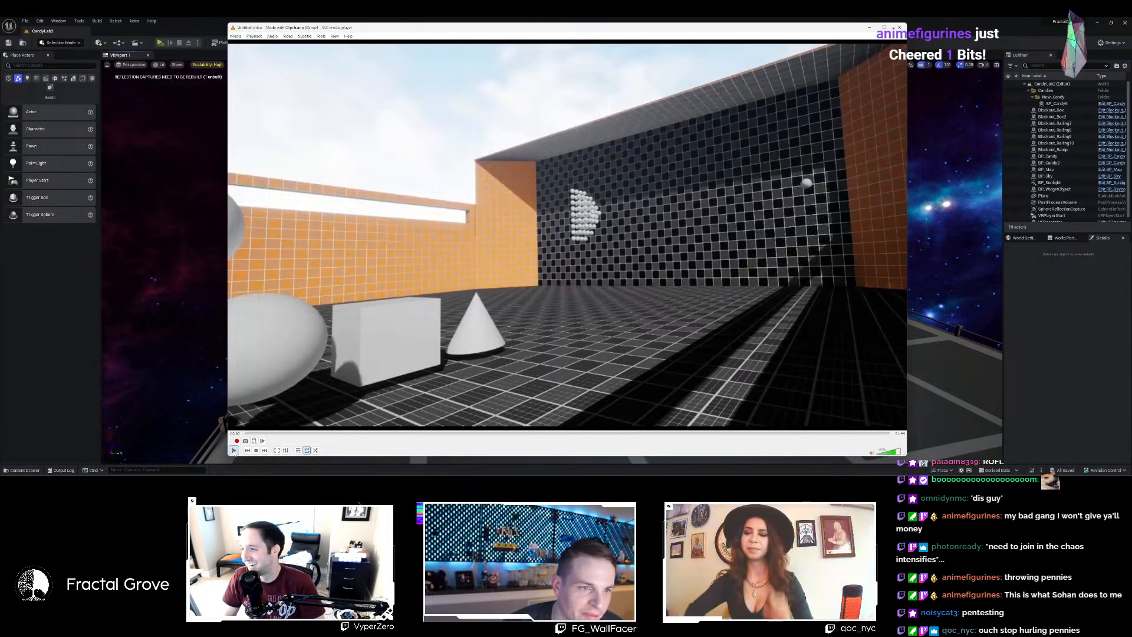
click(233, 450)
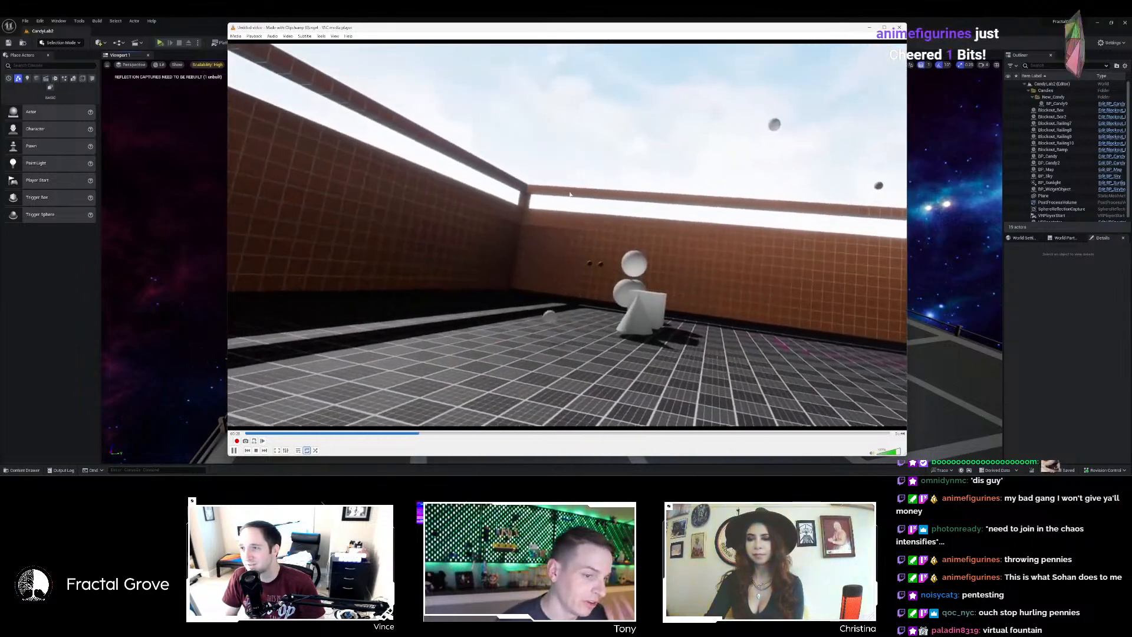
click(279, 433)
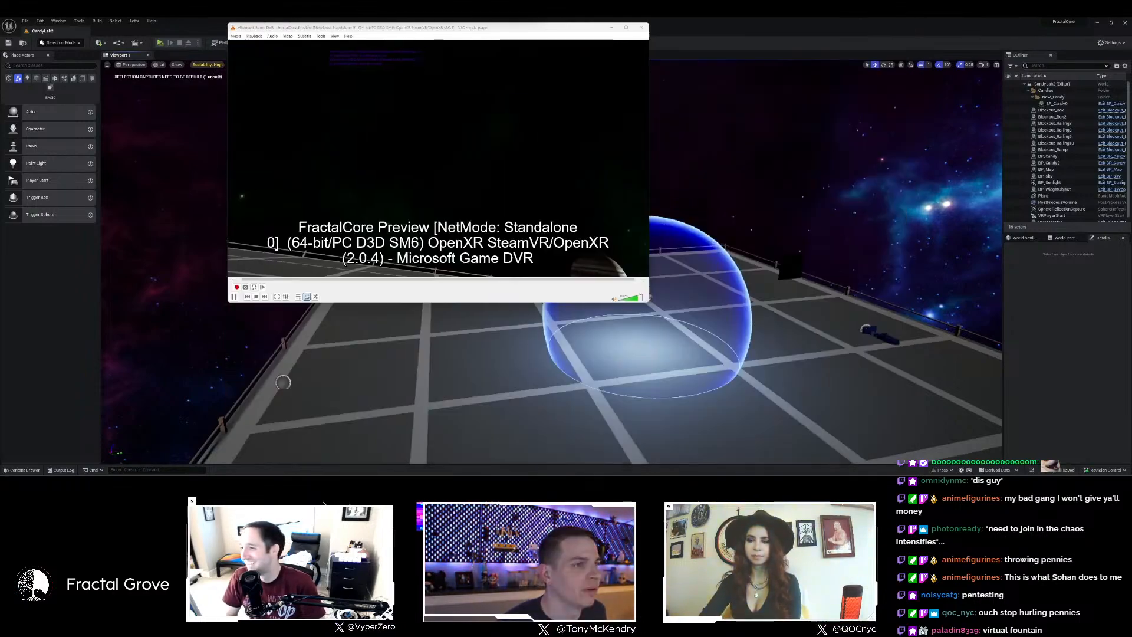
Play the FractalCore Preview VR recording in an enlarged window and jump back to near its beginning.
key(n)
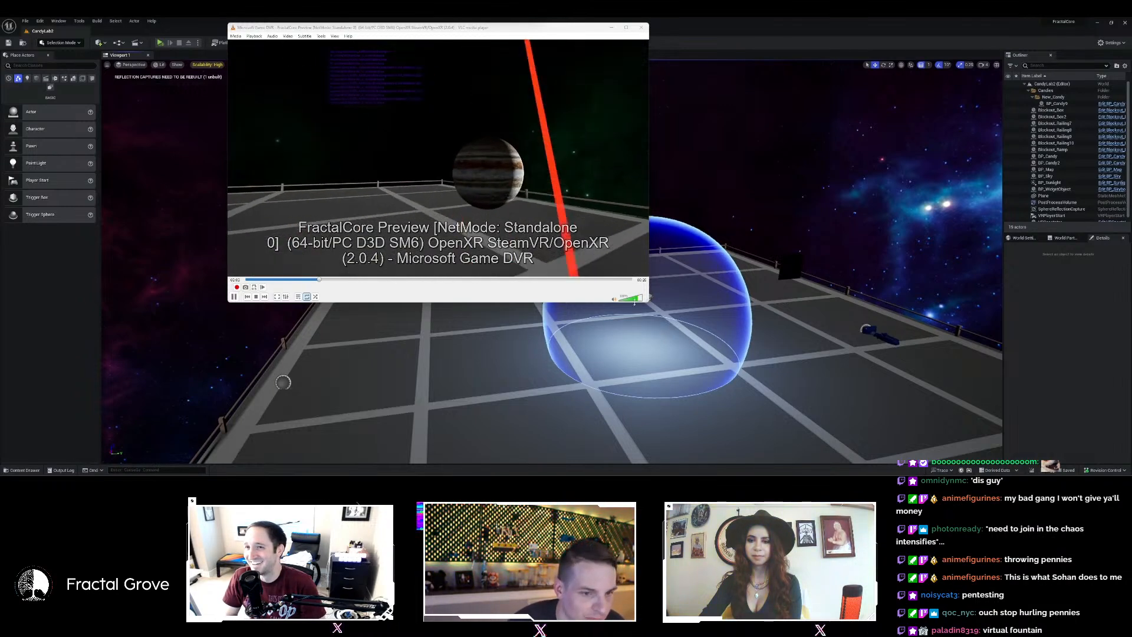
drag(649, 297, 844, 475)
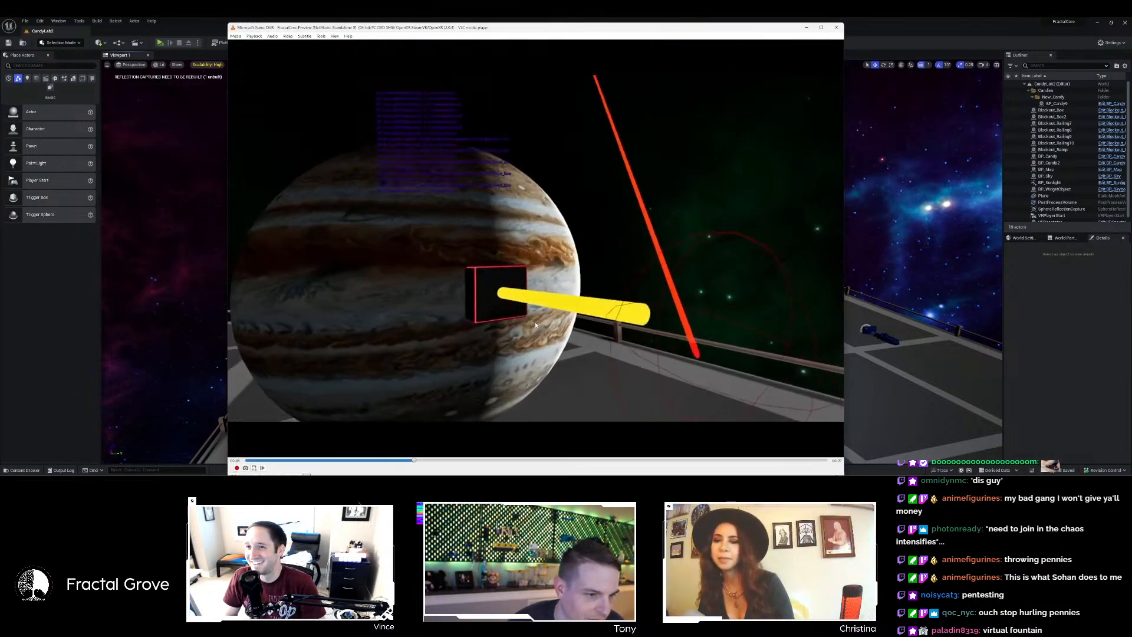
click(274, 460)
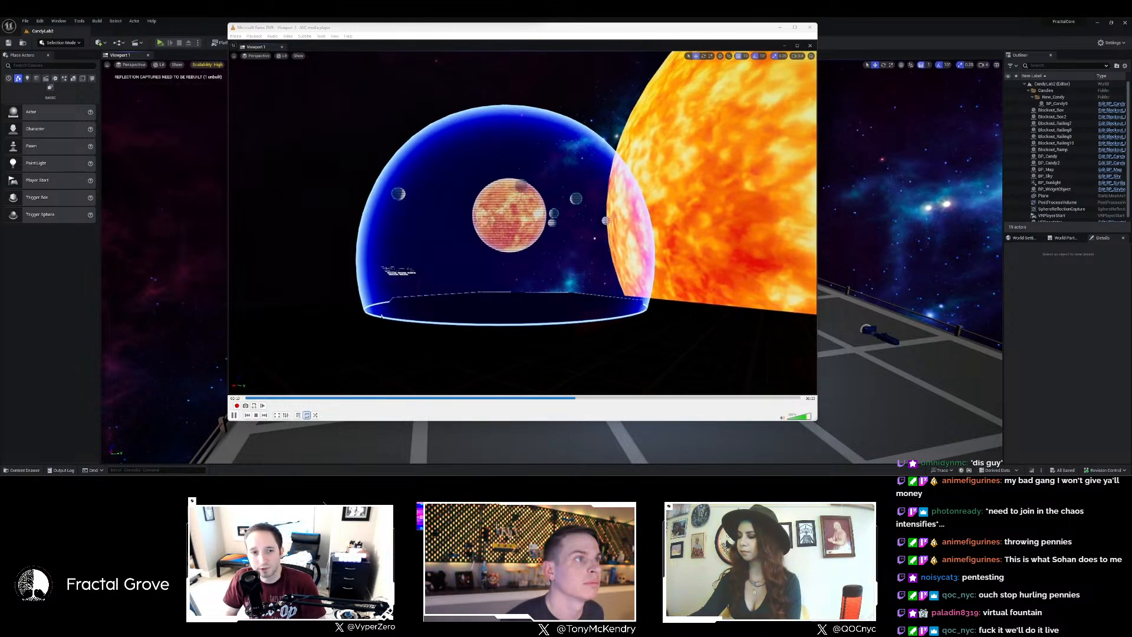
Watch the Viewport 1 recordings of the sun and the planets piling up in a box, and close the video player.
key(n)
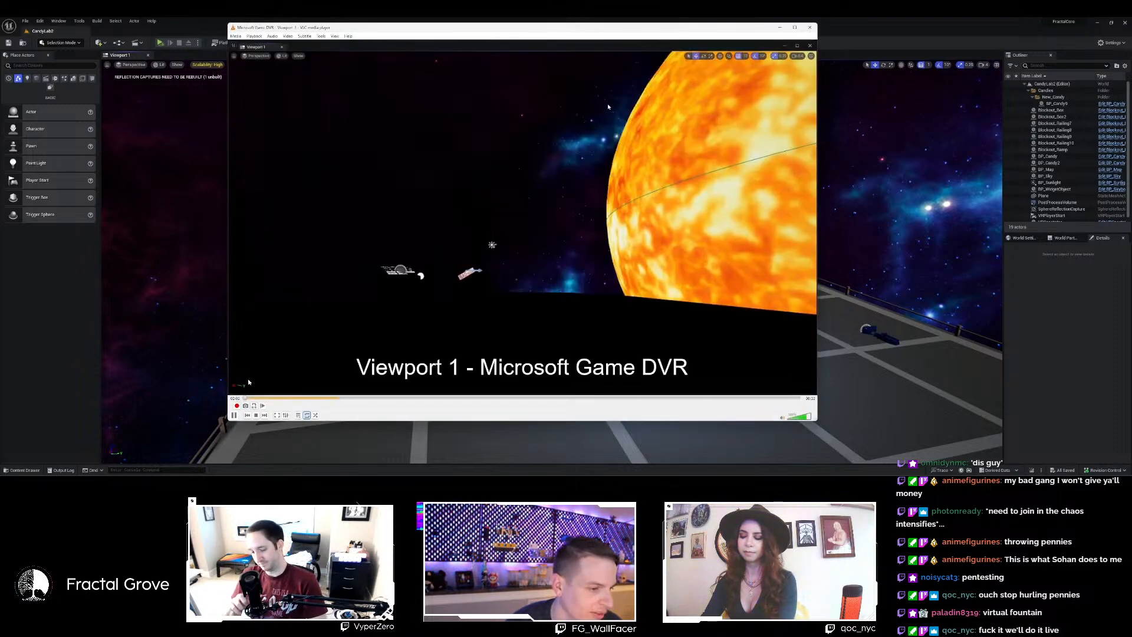
click(235, 416)
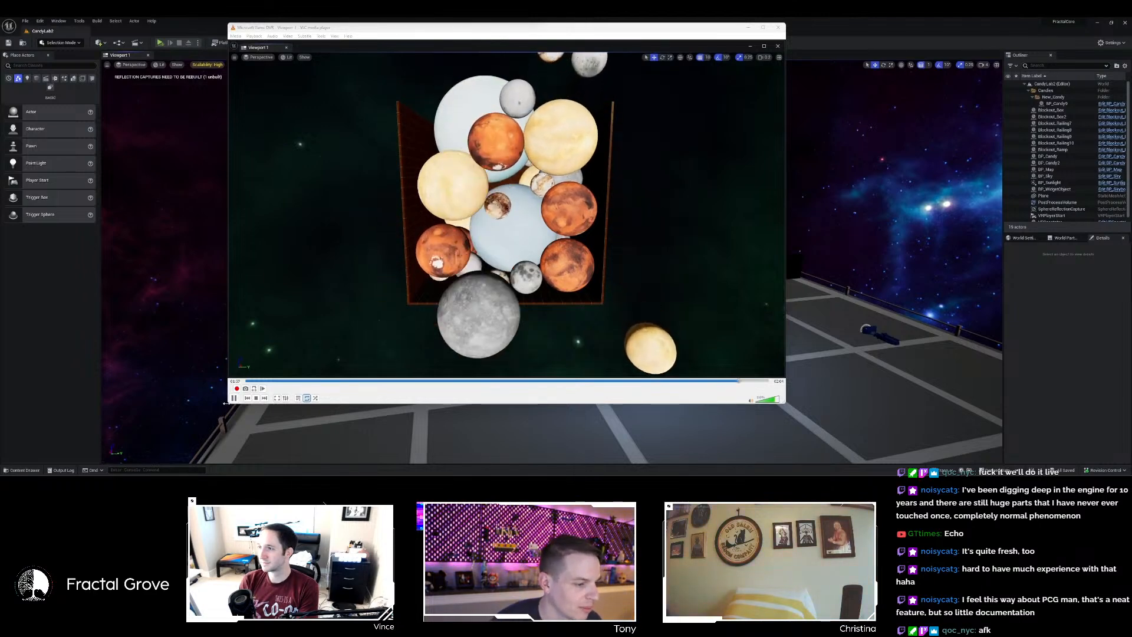
key(space)
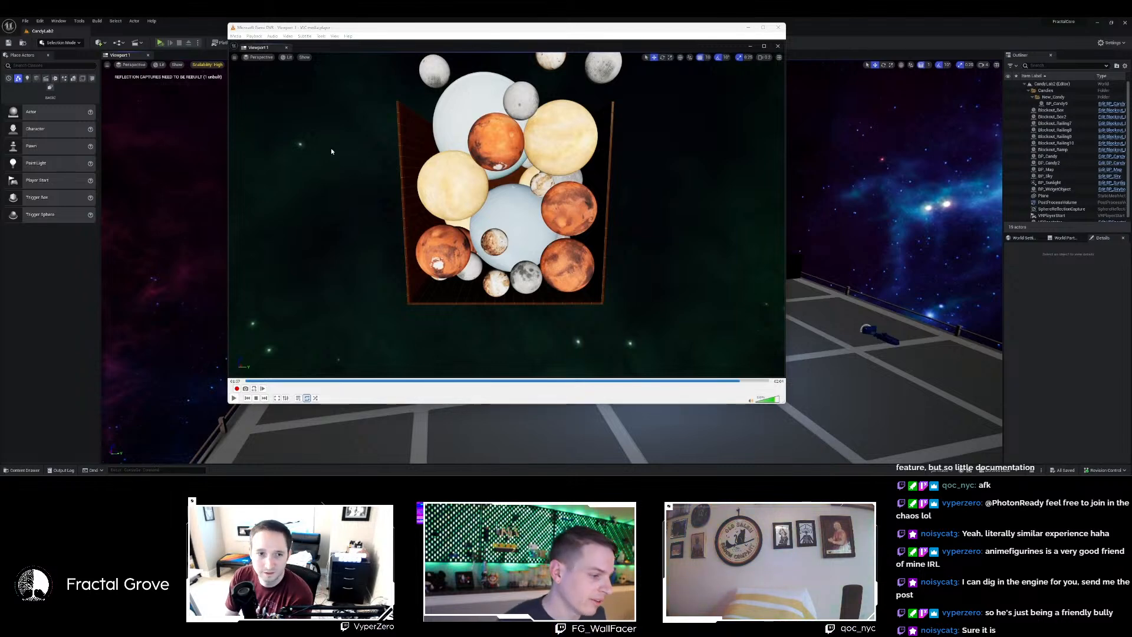
click(778, 28)
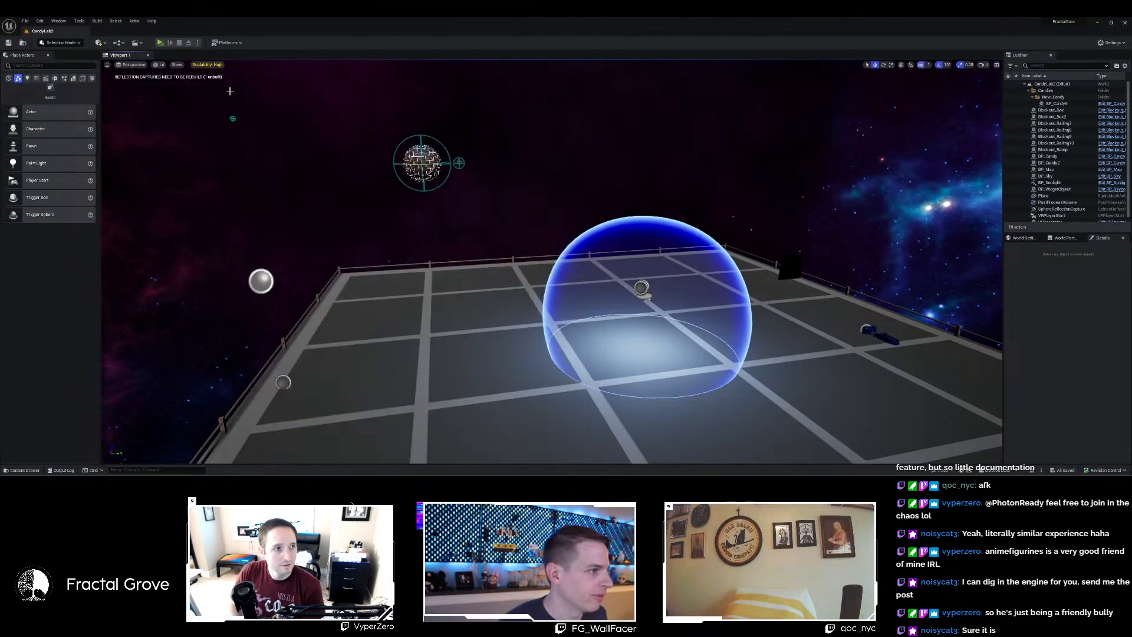
Close the editor window of the FractalCore project.
click(25, 20)
click(26, 21)
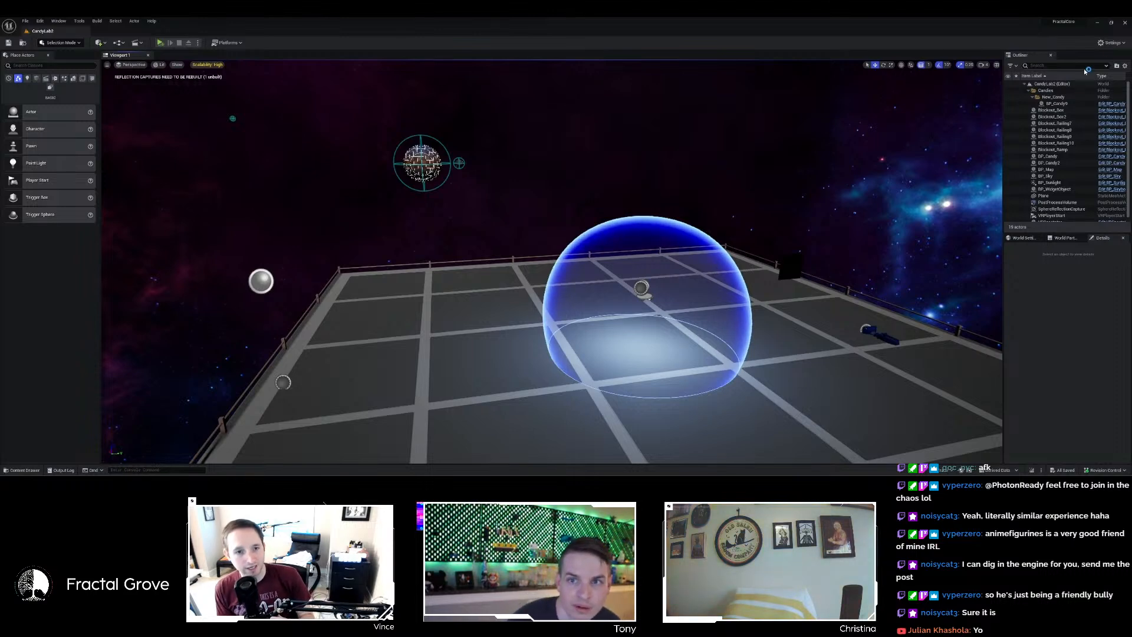
click(1125, 22)
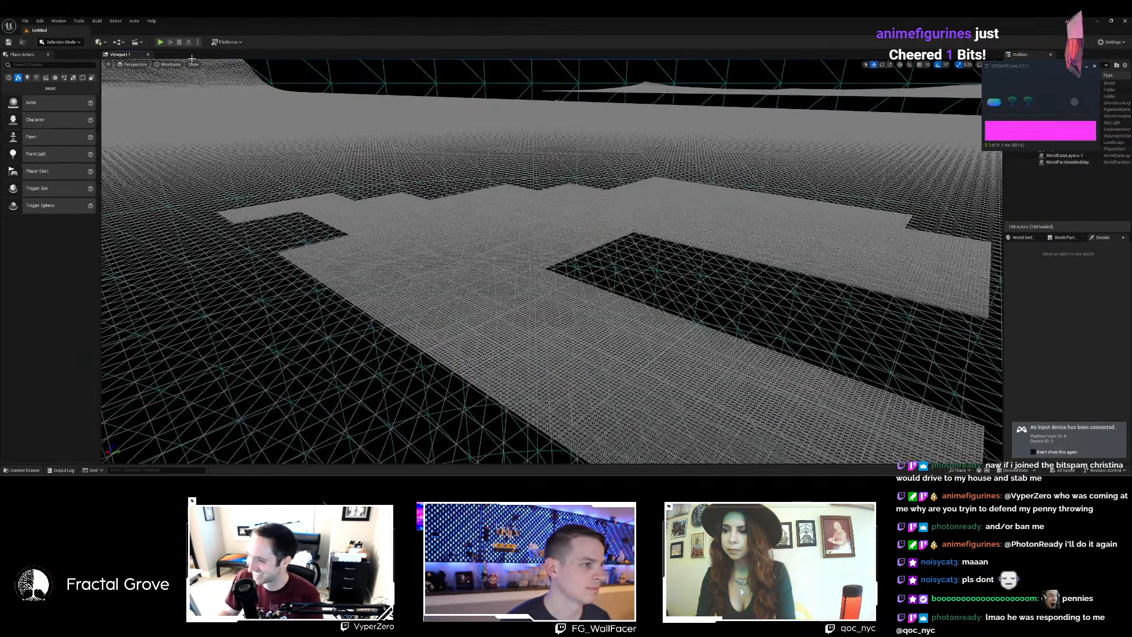
Open the recent level L_Landscape-test and look around it in the wireframe viewport.
mouse_move(584, 198)
right_down()
mouse_move(584, 127)
mouse_move(584, 192)
right_up()
click(26, 21)
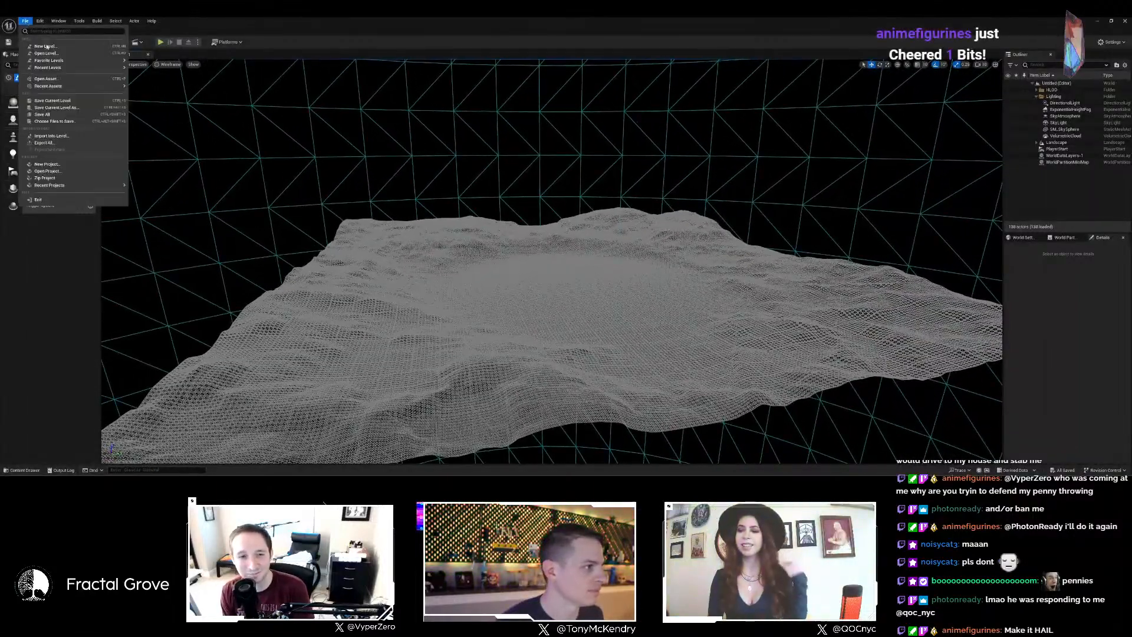
click(161, 71)
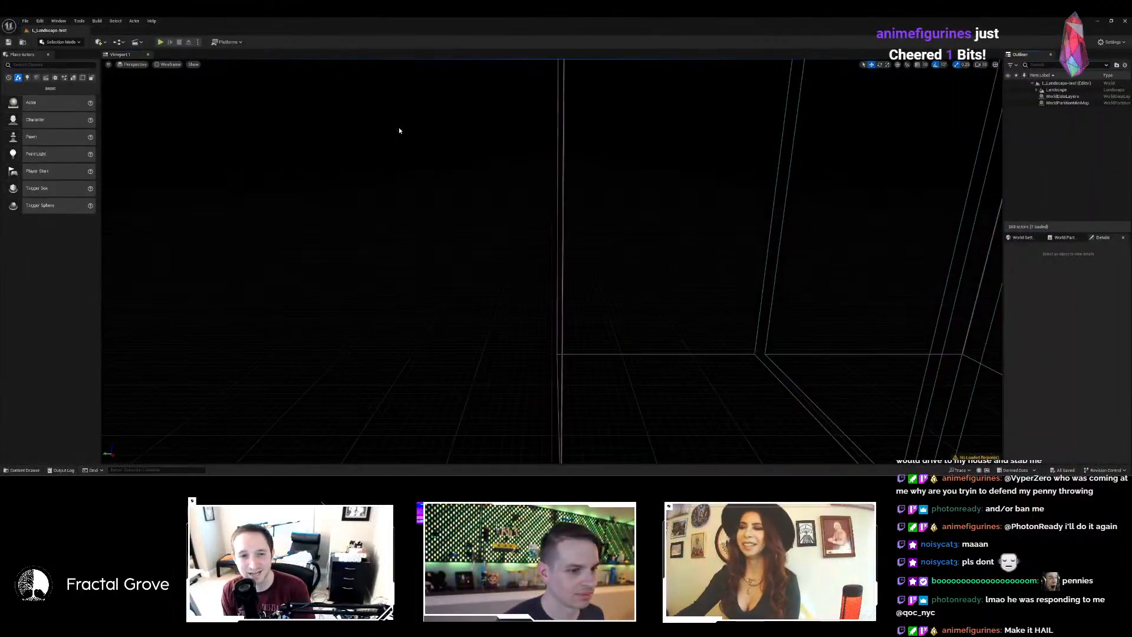
right_drag(547, 175, 547, 176)
right_drag(397, 137, 397, 138)
Create a new level from the Empty Open World template.
click(25, 20)
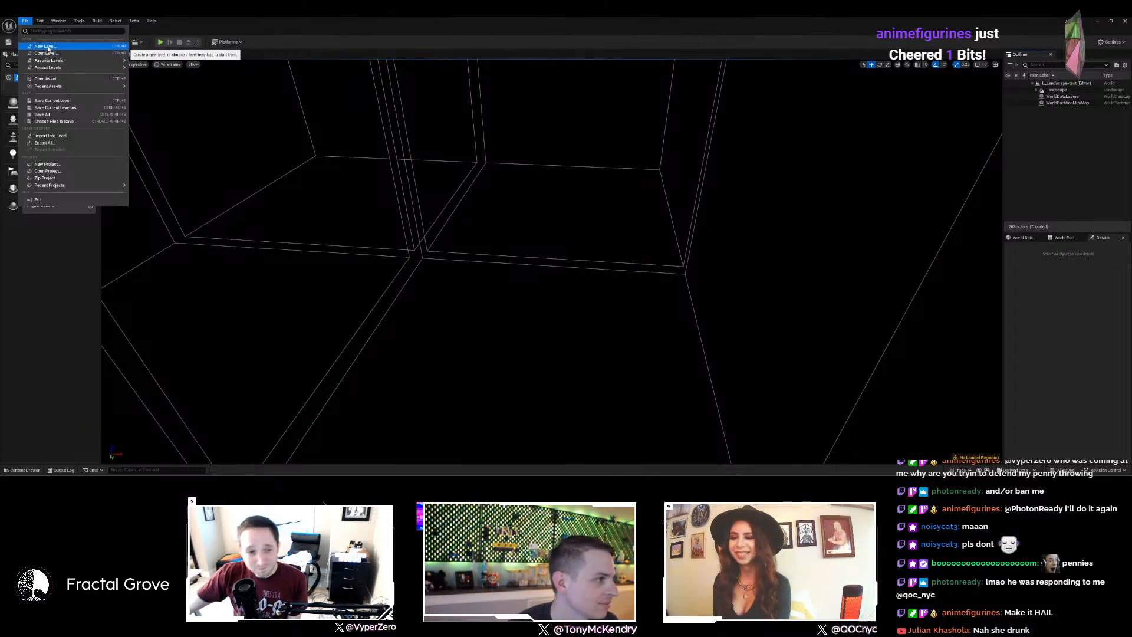
click(47, 46)
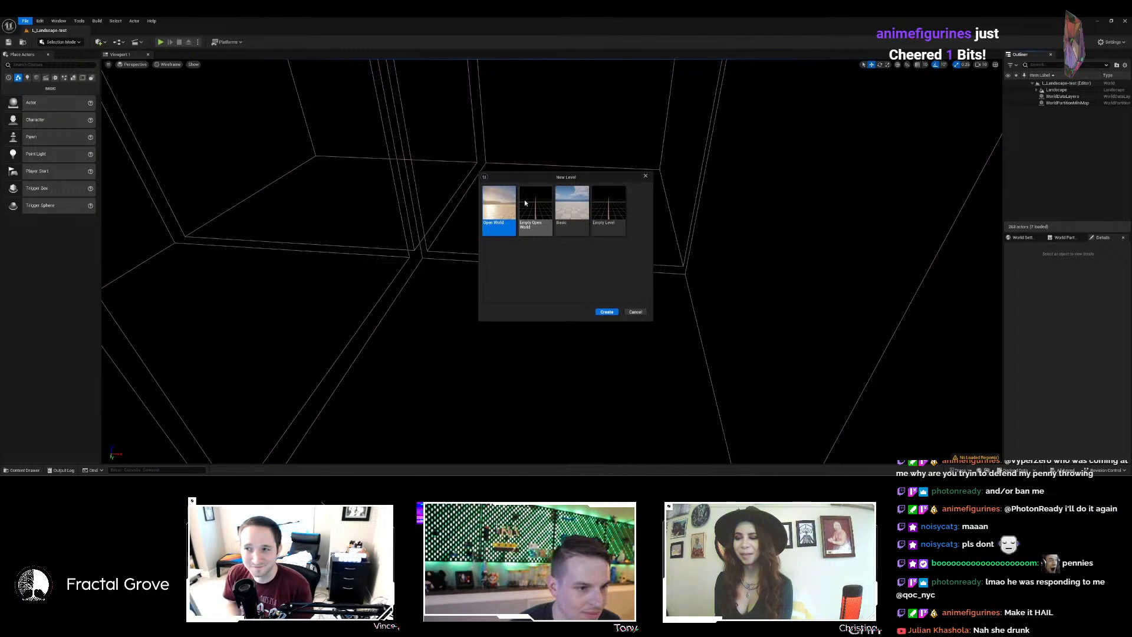
click(524, 203)
click(606, 311)
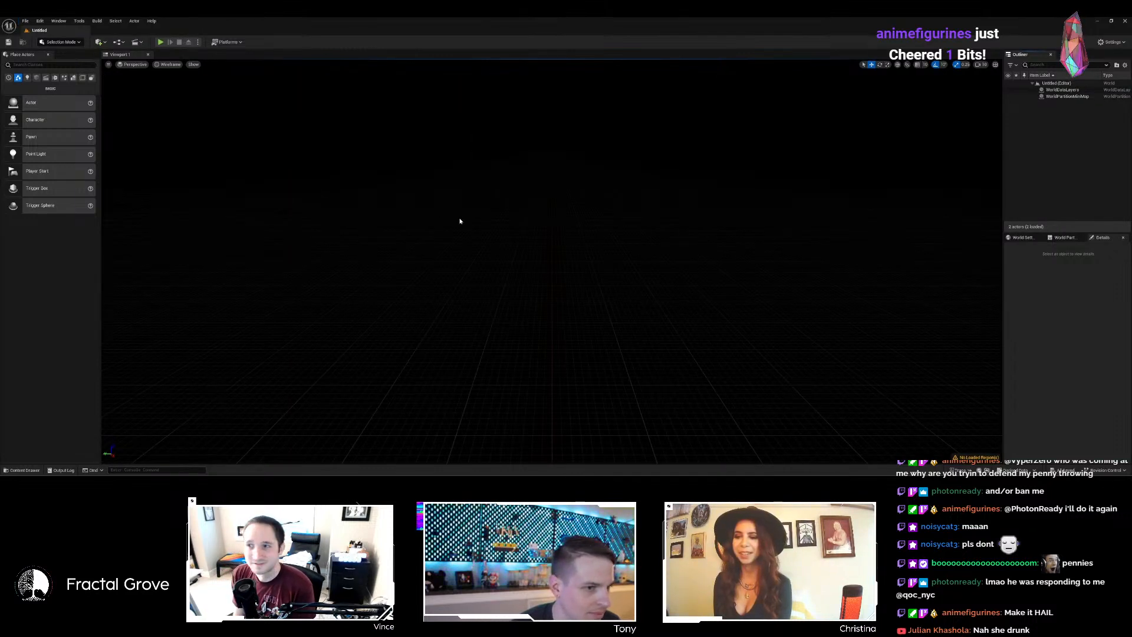
Switch to Landscape mode and choose output_USGS10m.png from the Unreal\Terrain folder on drive D as the heightmap for a landscape import.
click(58, 41)
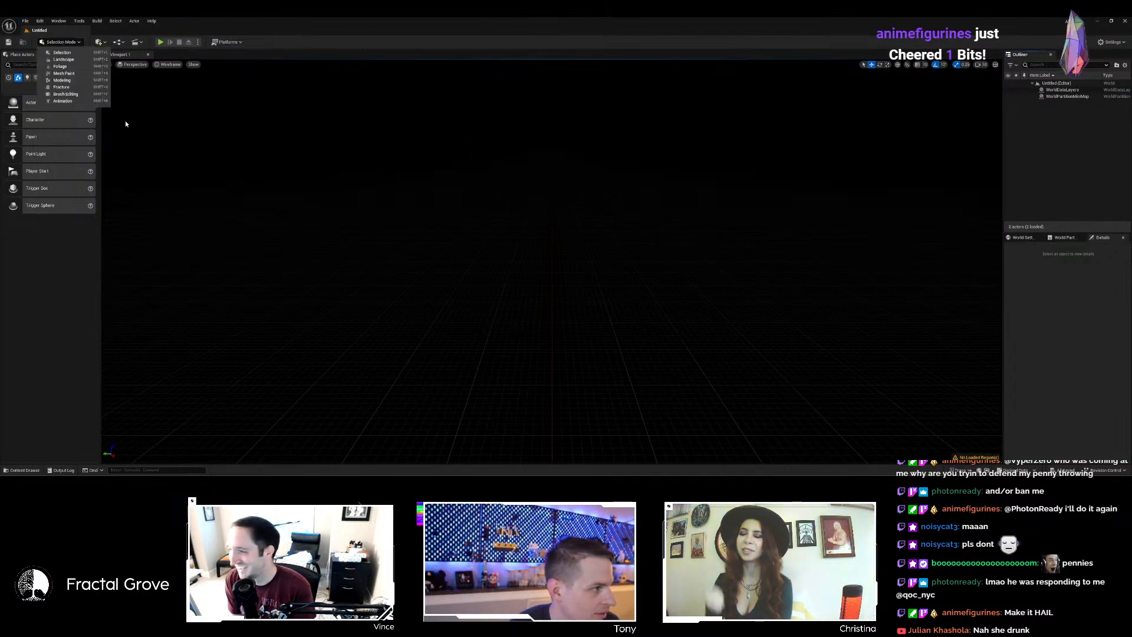
click(83, 60)
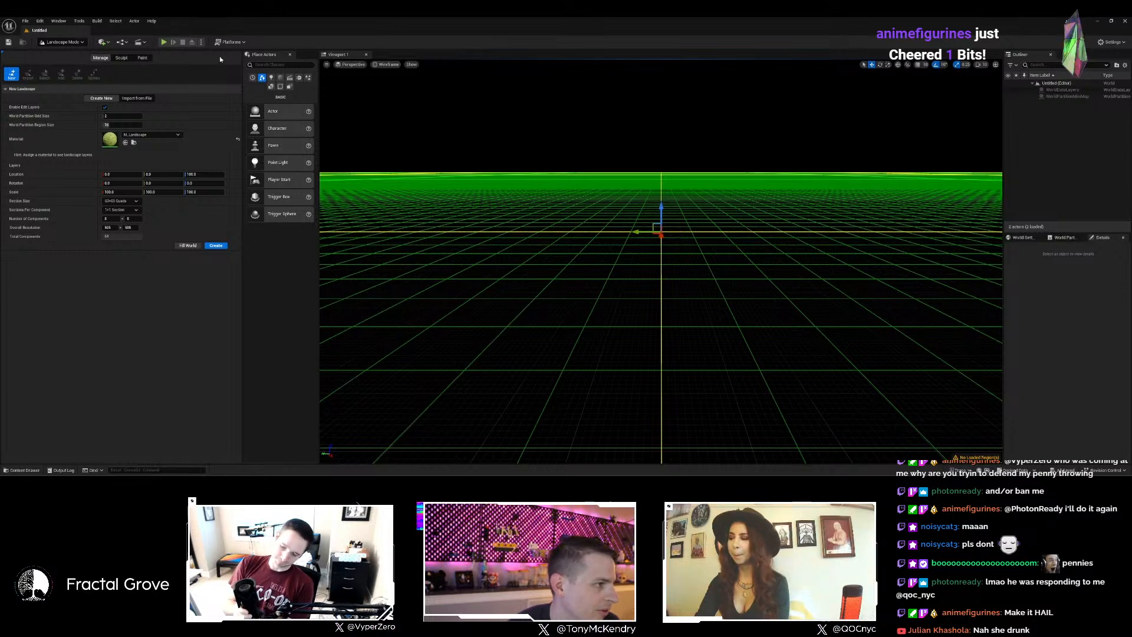
click(146, 102)
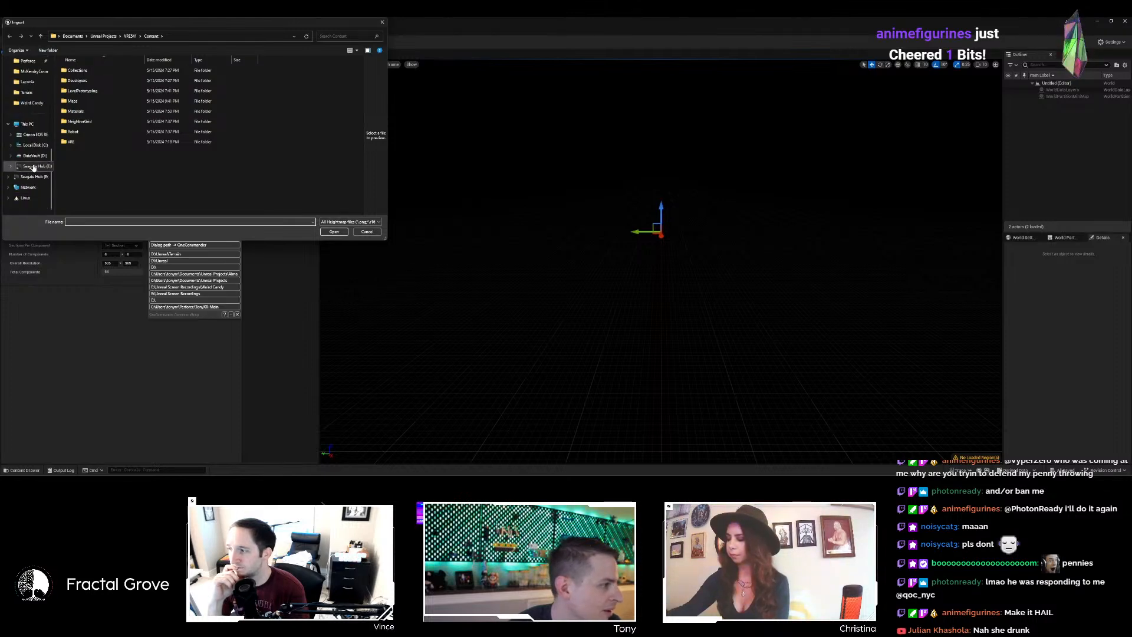
click(33, 155)
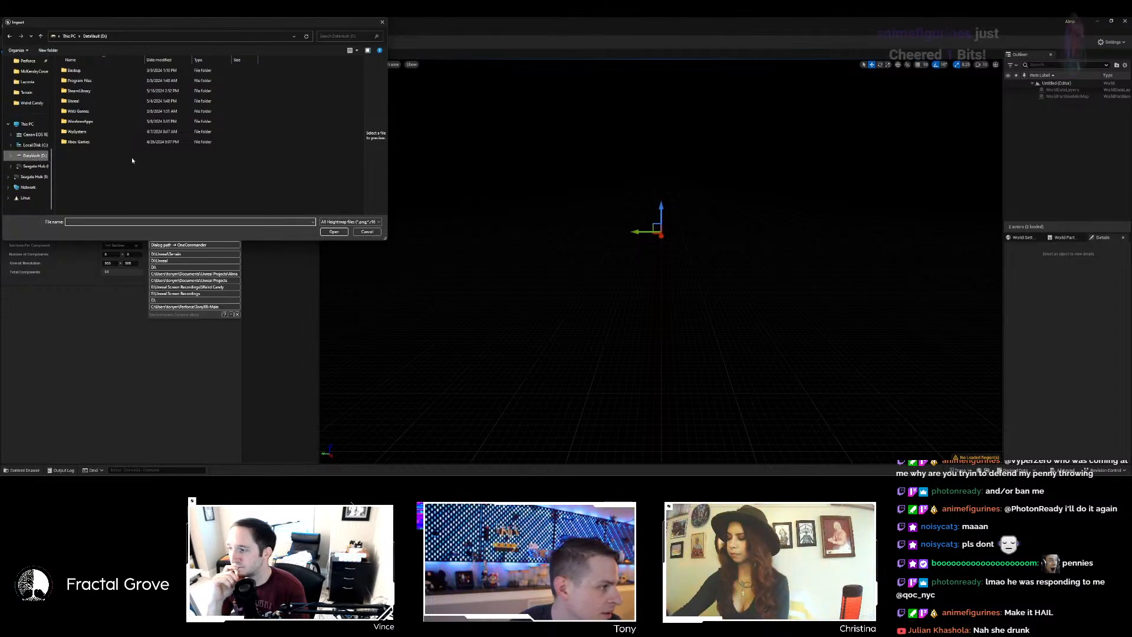
double_click(73, 101)
double_click(74, 102)
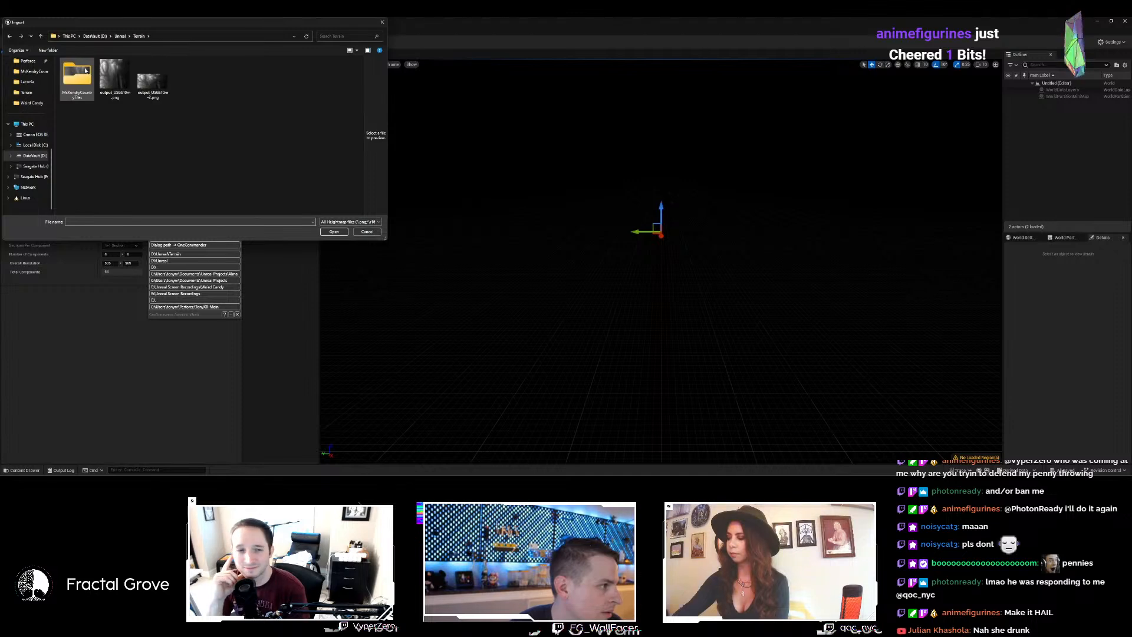
double_click(115, 75)
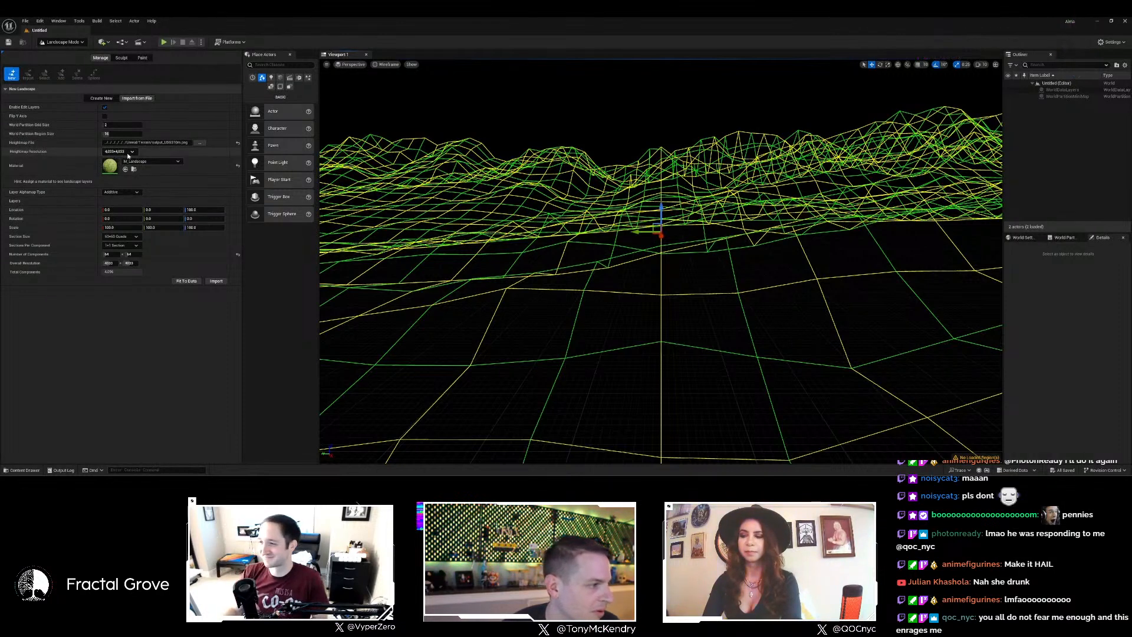
Set the landscape import to 2x2 sections per component and 32 x 32 components.
click(133, 246)
click(124, 262)
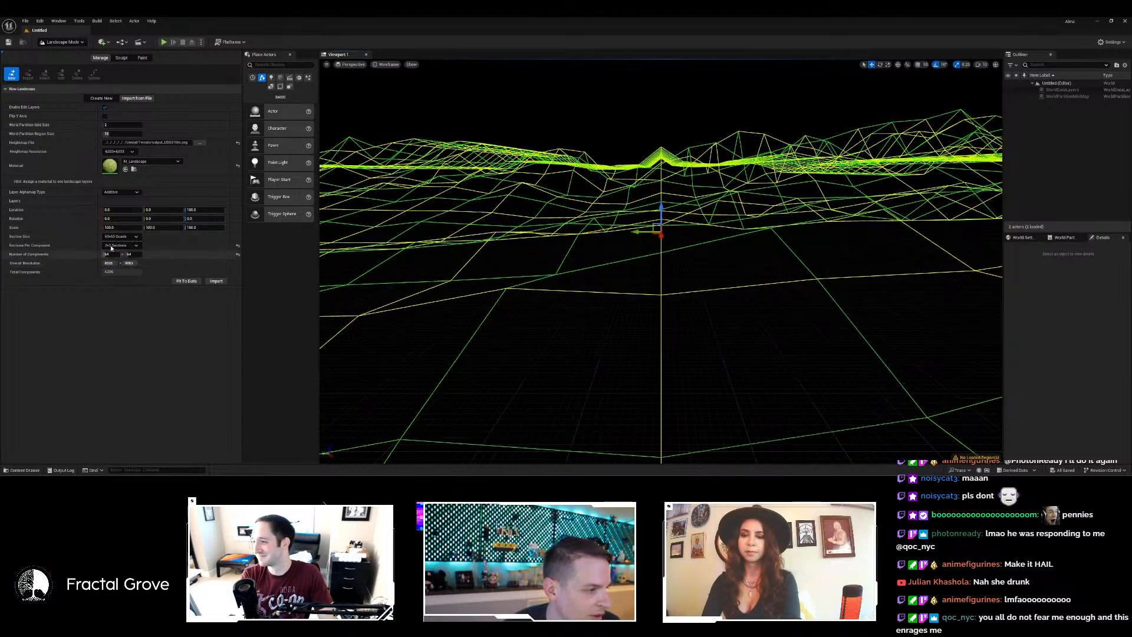
text(32)
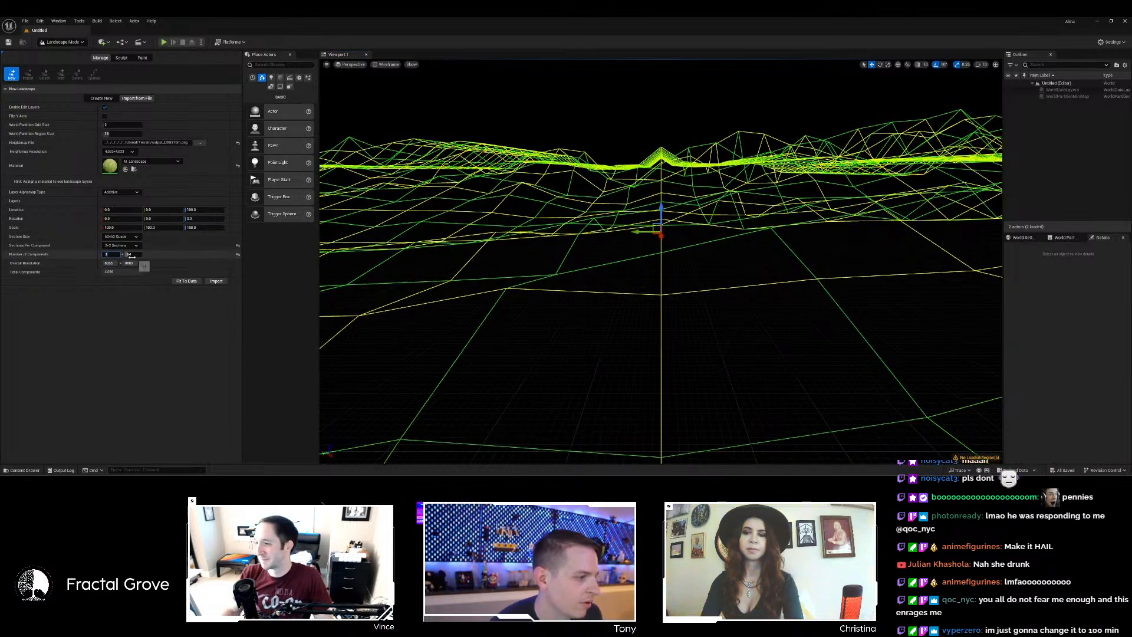
key(Return)
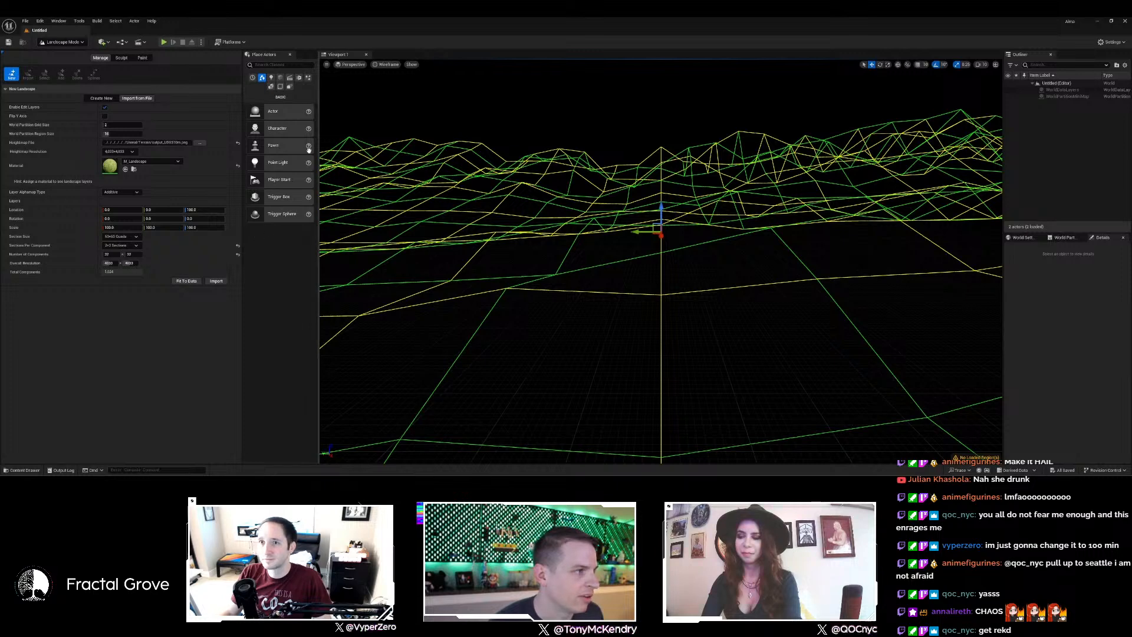
Open the recent level L_Landscape-test and load the area covering its four landscape regions through World Partition.
click(26, 21)
mouse_move(77, 68)
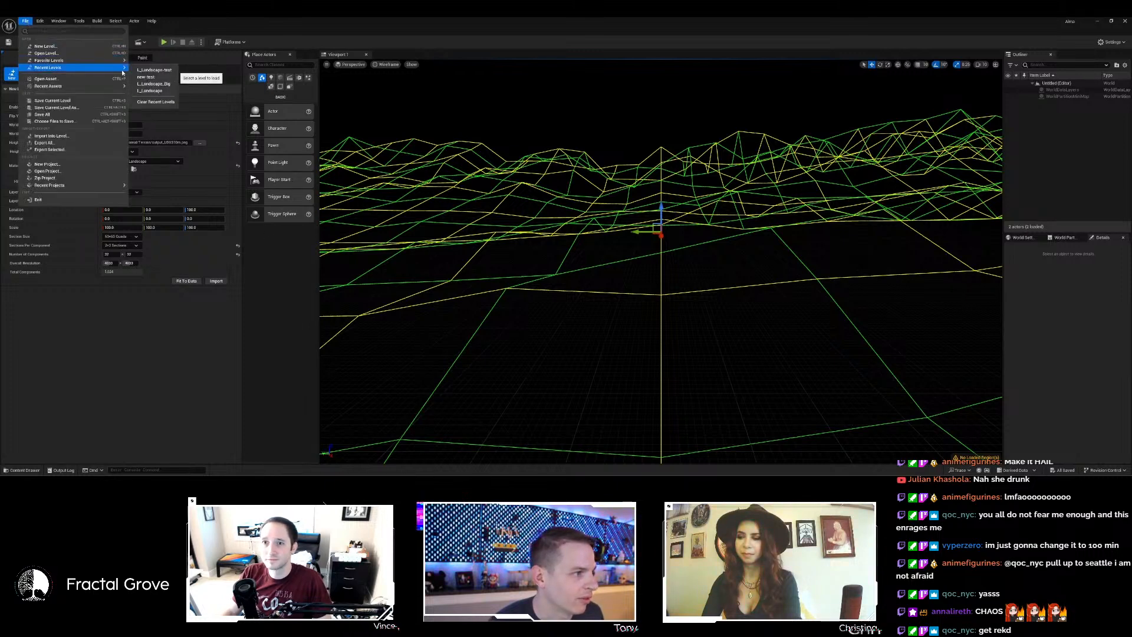
click(152, 73)
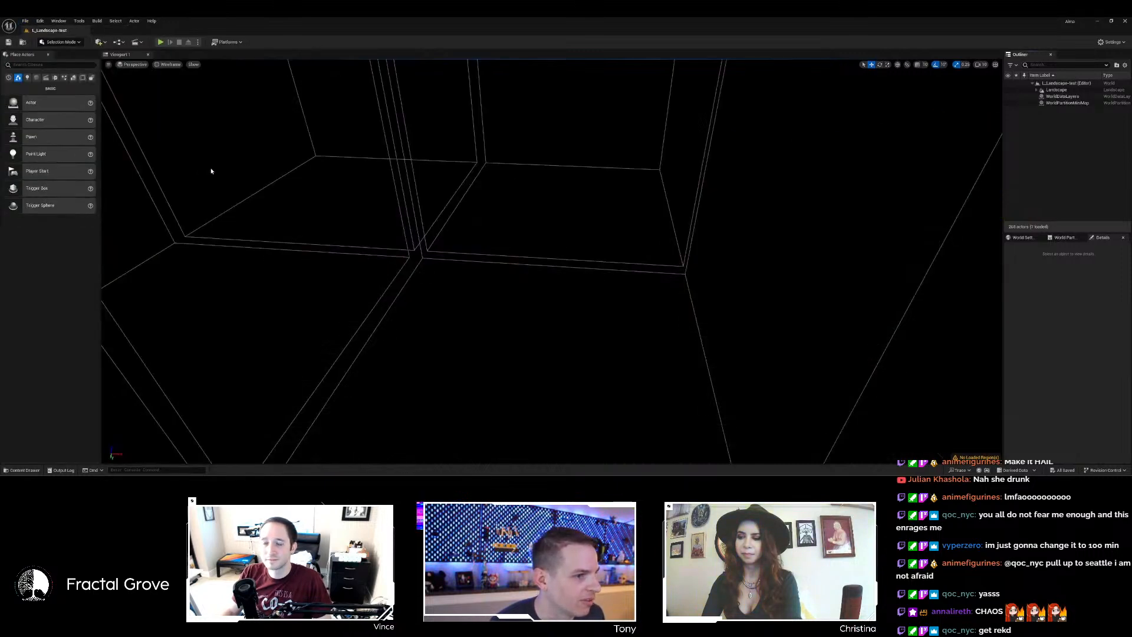
click(1083, 239)
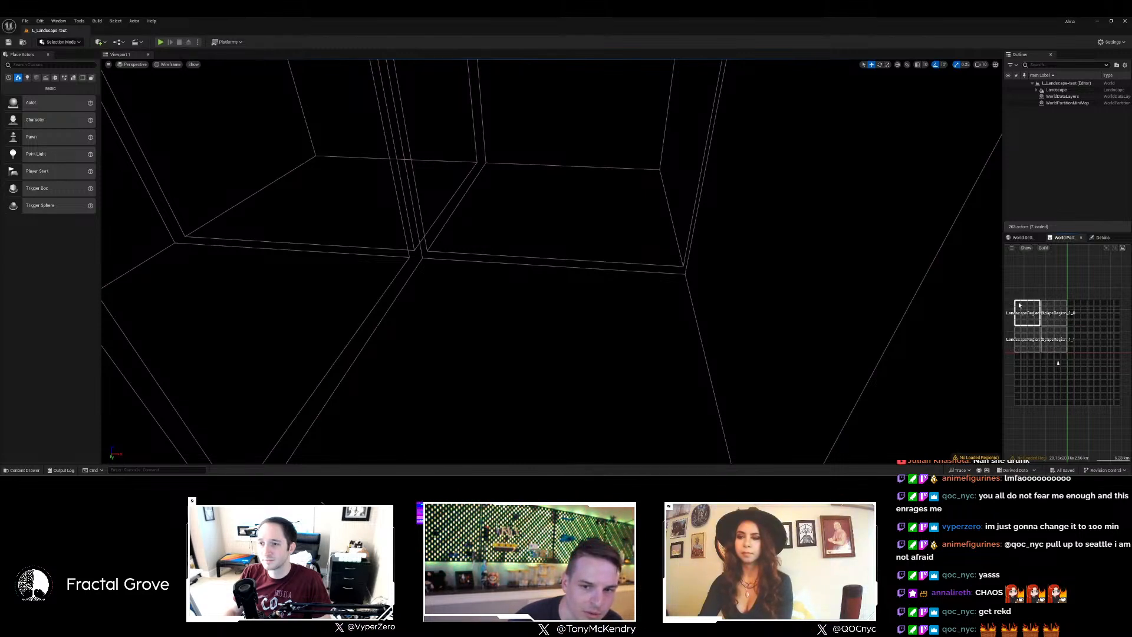
drag(1018, 301, 1057, 332)
right_click(1057, 332)
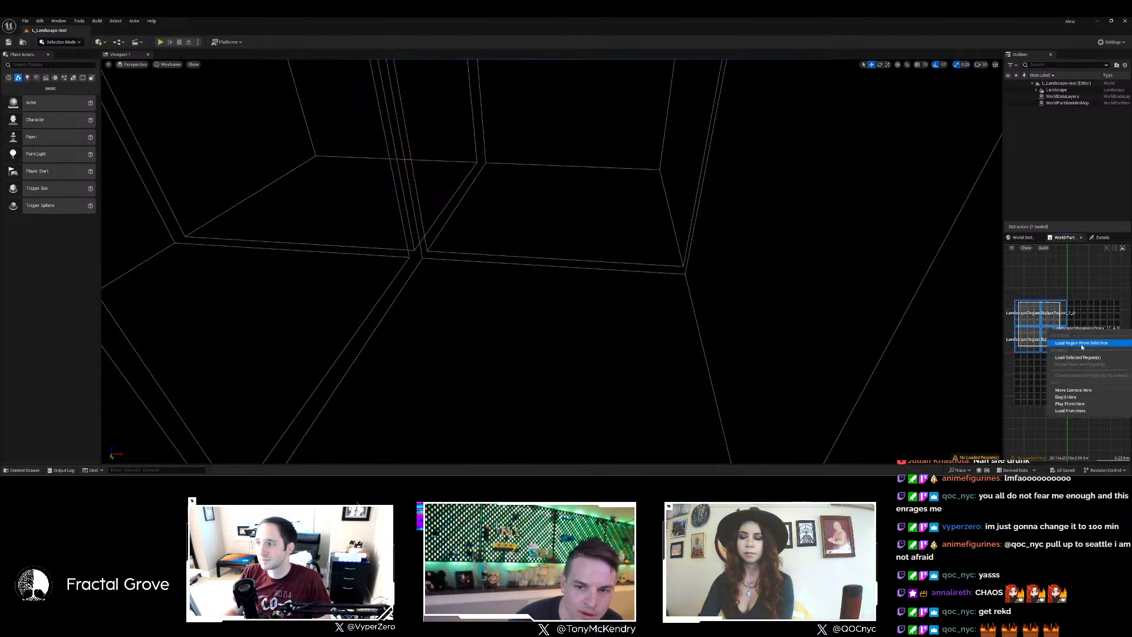
click(1080, 344)
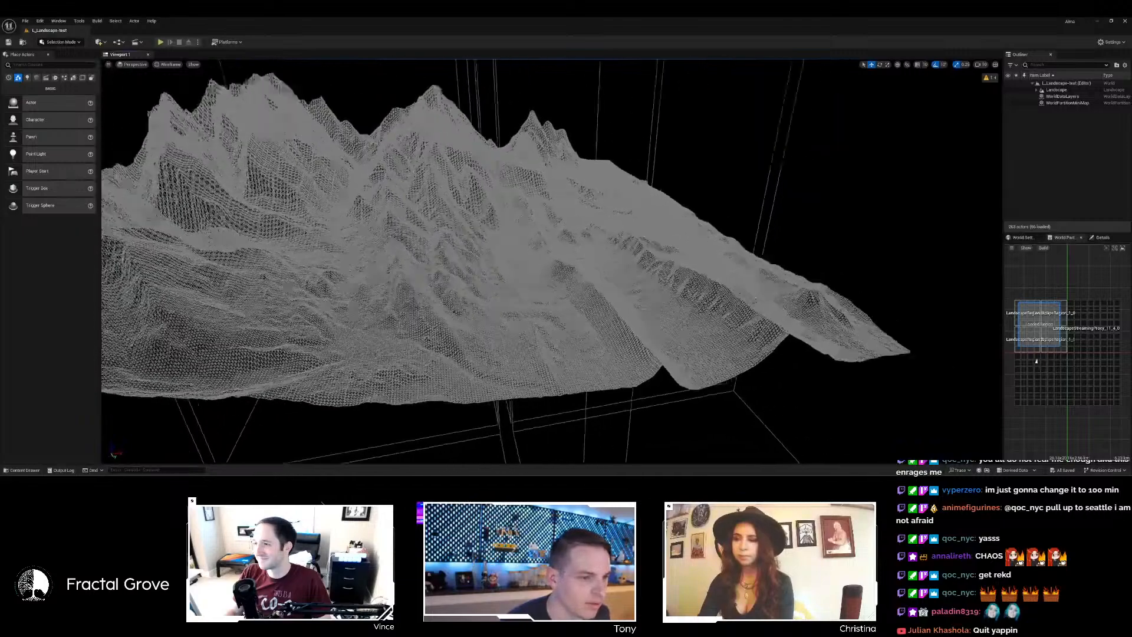
Look over the loaded mountain landscape wireframe from several angles, including its outer edges.
right_drag(569, 206, 570, 206)
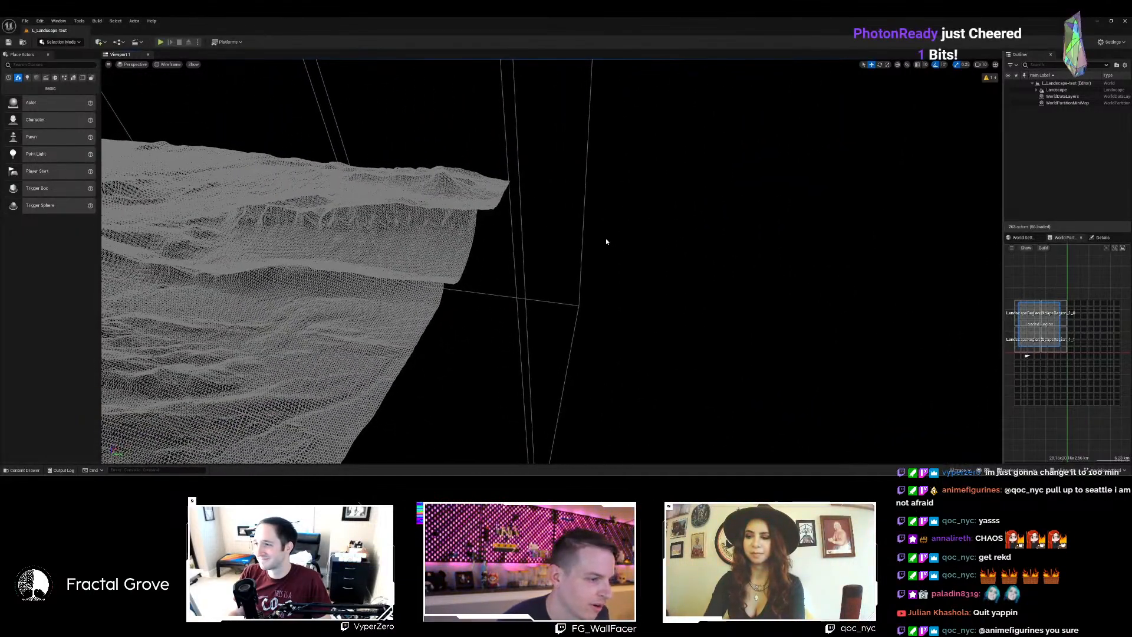
right_drag(599, 235, 600, 236)
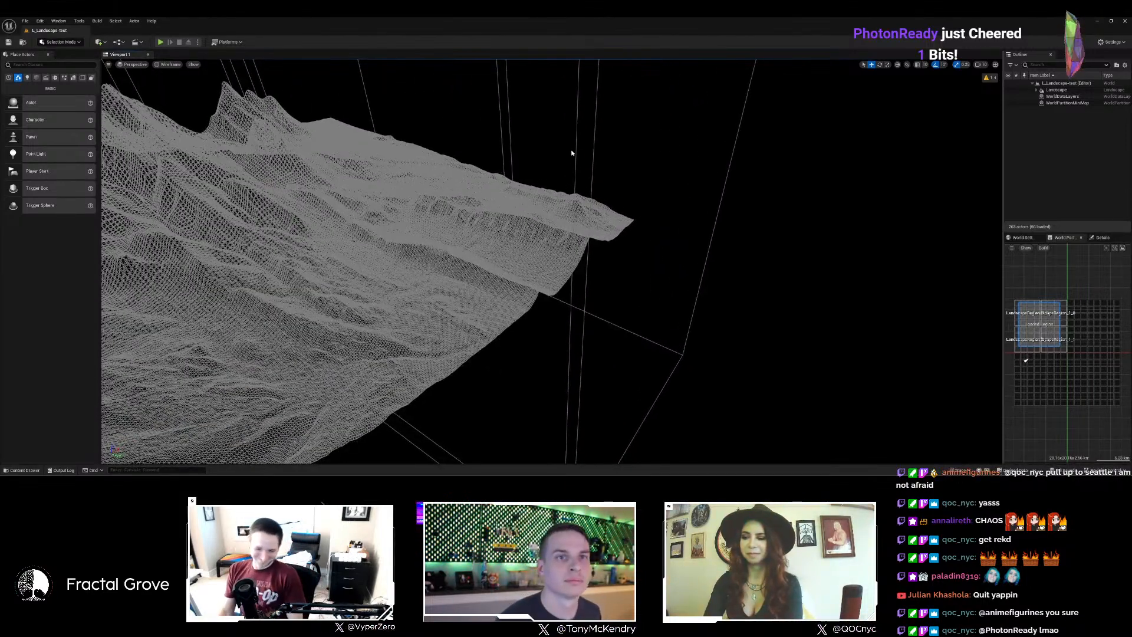
right_drag(571, 156, 570, 156)
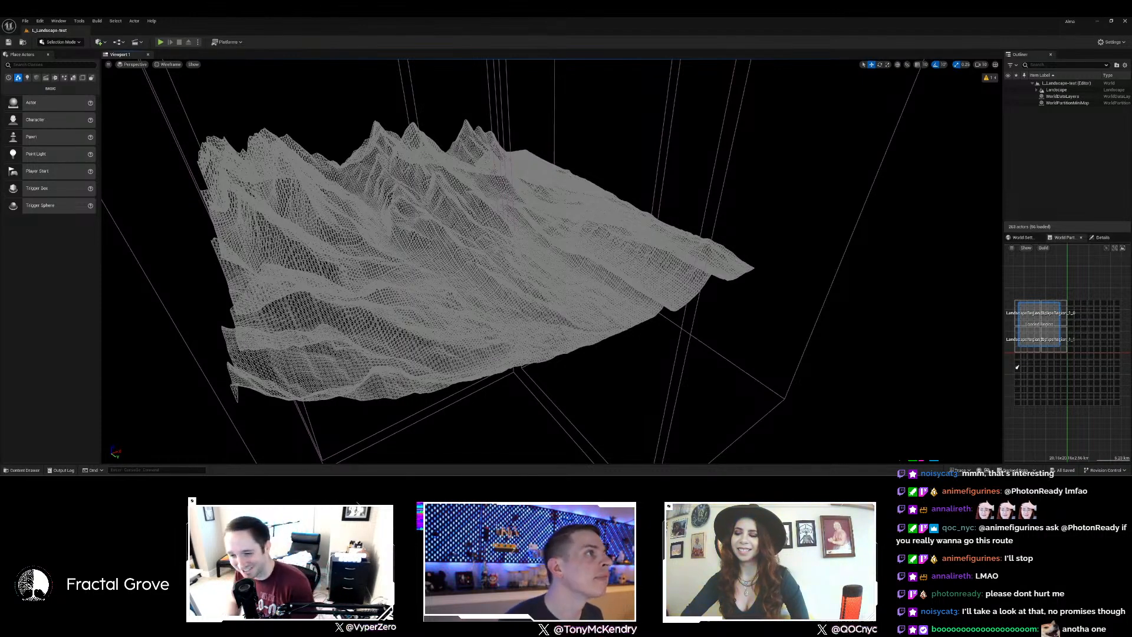
Switch to the browser, examine the 4033 x 4033 row of the Recommended Landscape Sizes table, and return to Unreal Editor.
key(alt+Tab)
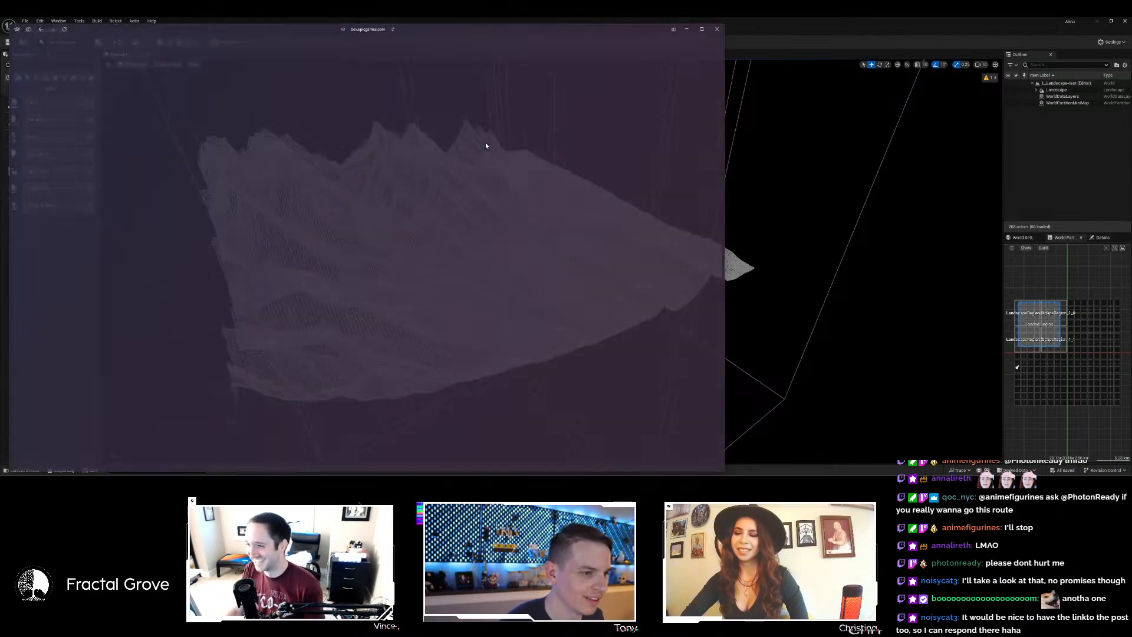
drag(416, 26, 622, 39)
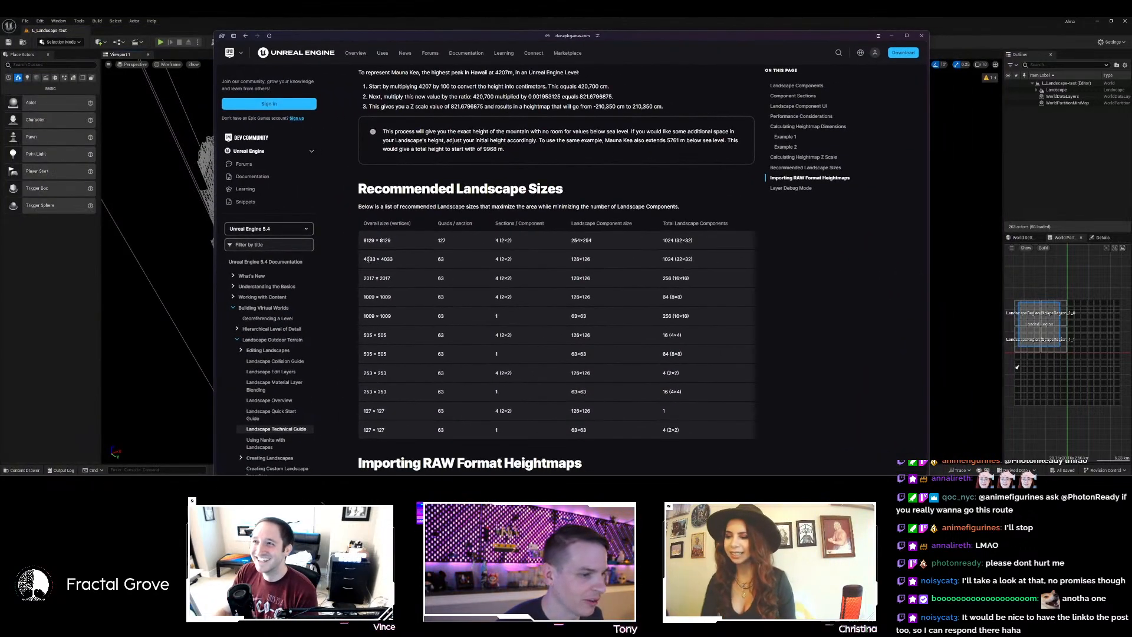
drag(366, 259, 700, 263)
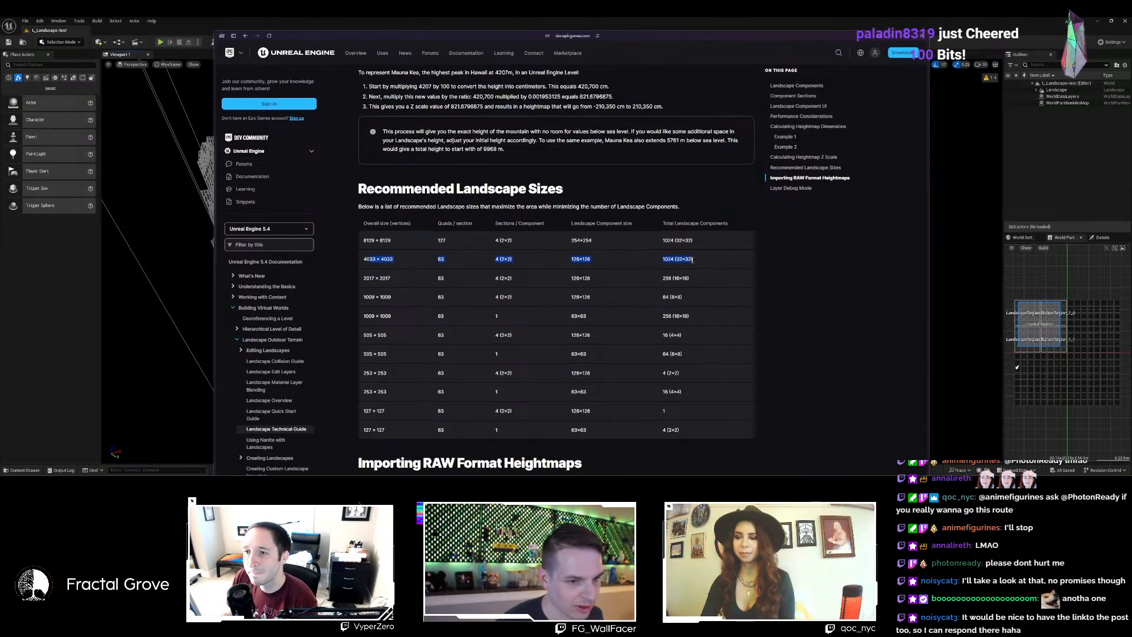
click(520, 249)
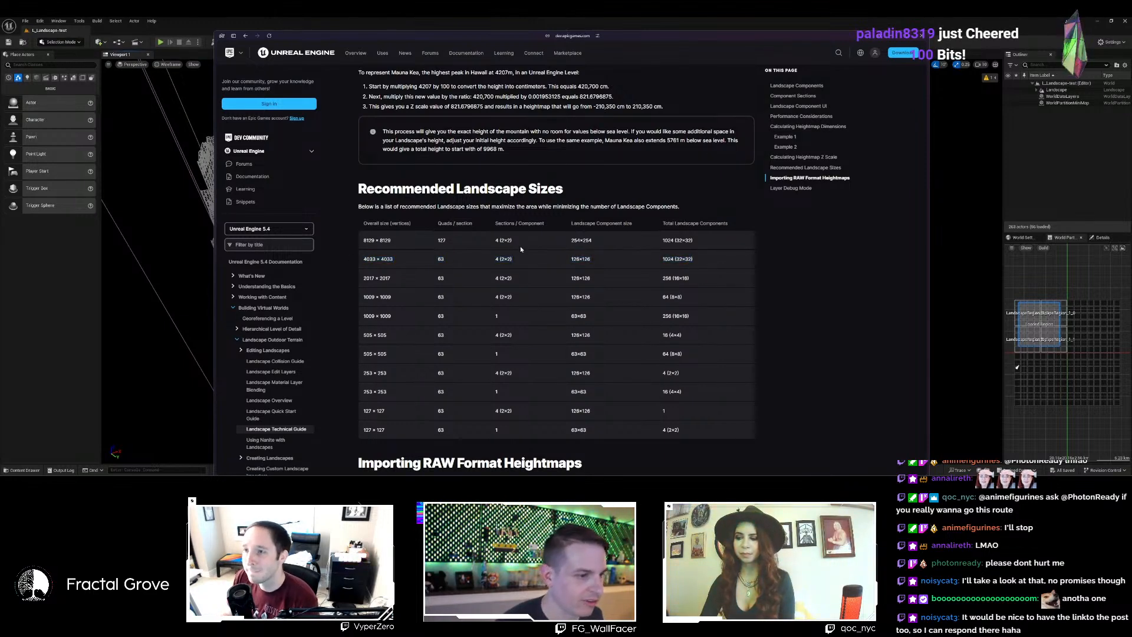
double_click(440, 258)
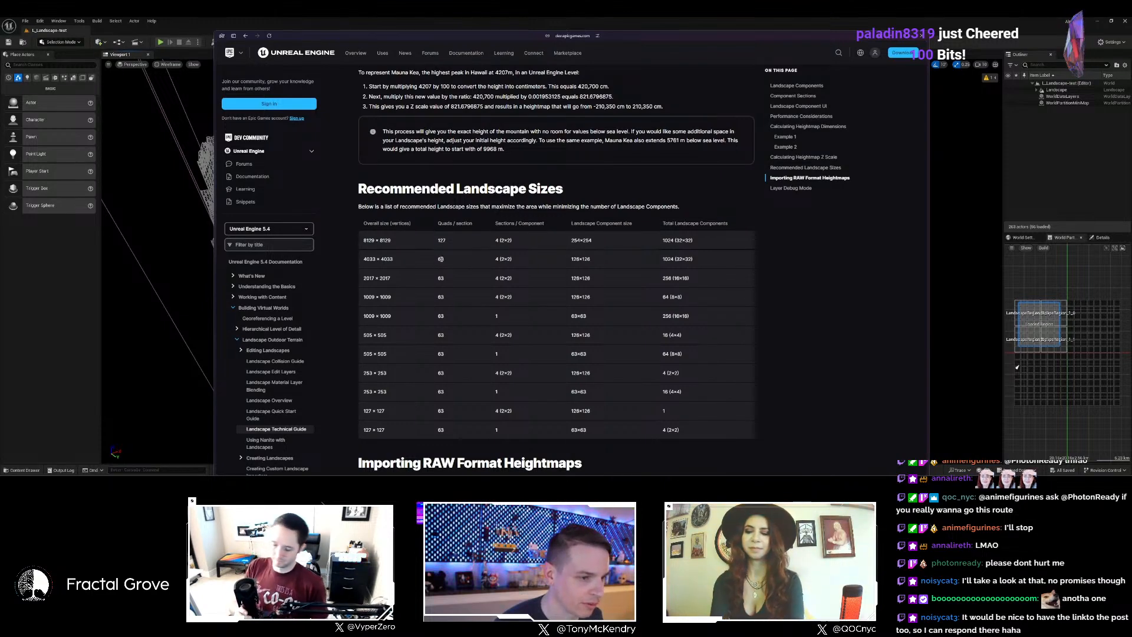
click(535, 264)
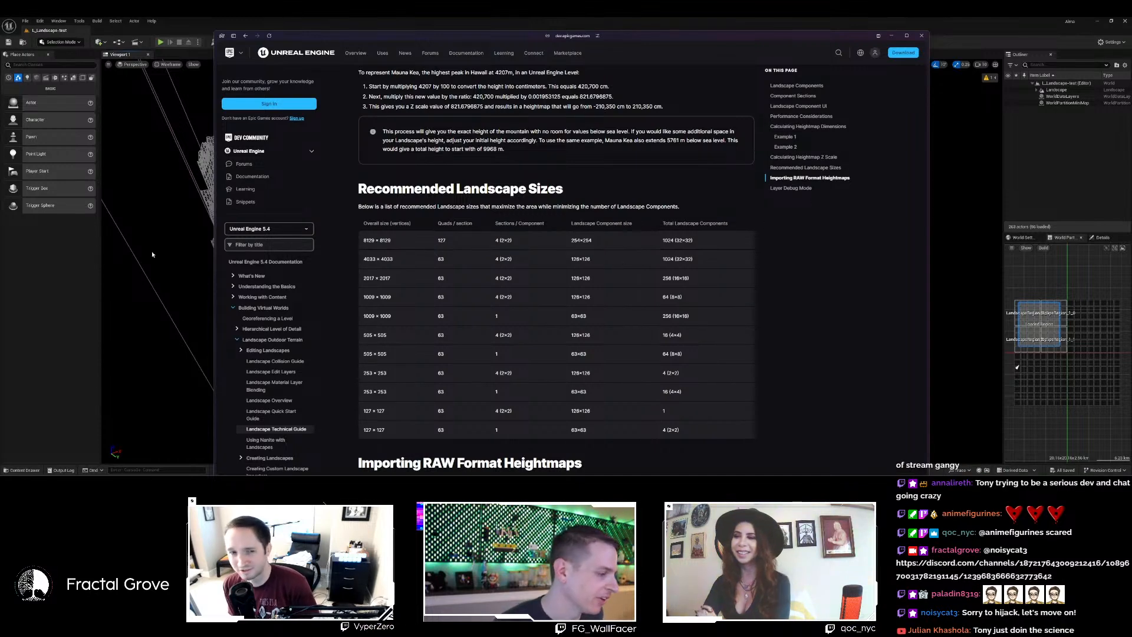
click(66, 275)
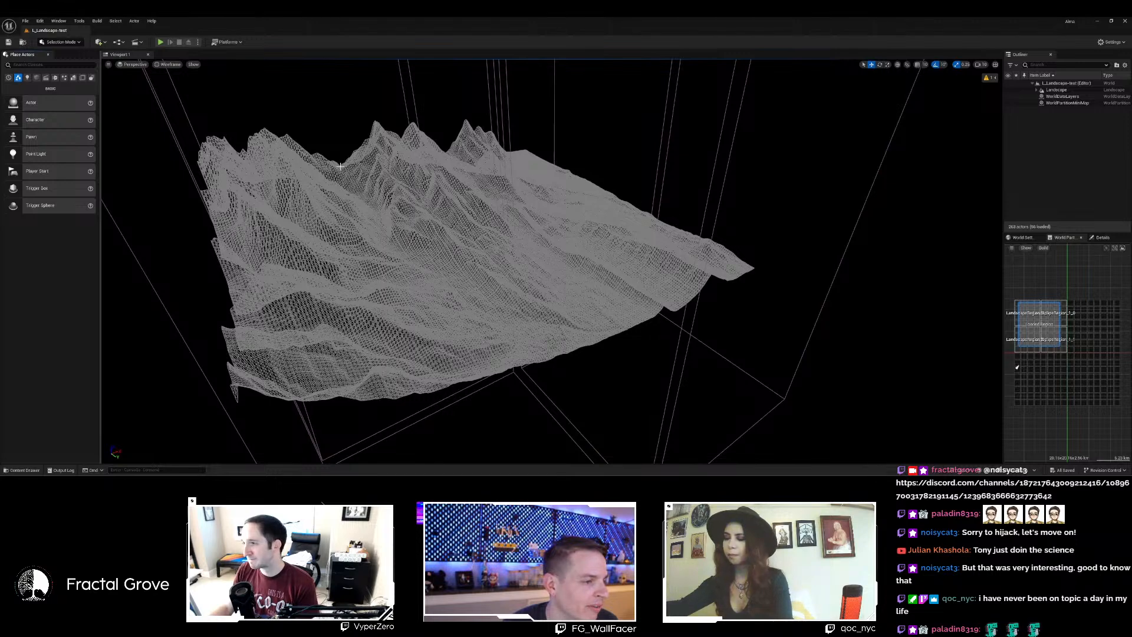
Create a new level from the Empty Open World template and switch to Landscape mode.
click(27, 22)
click(41, 47)
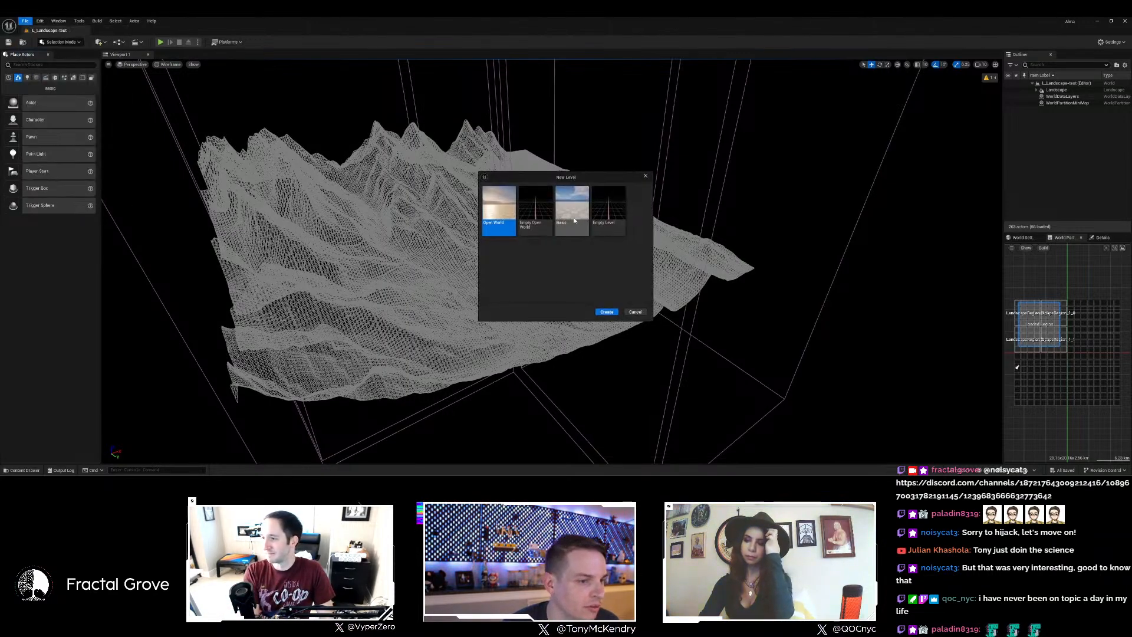
click(534, 209)
click(607, 312)
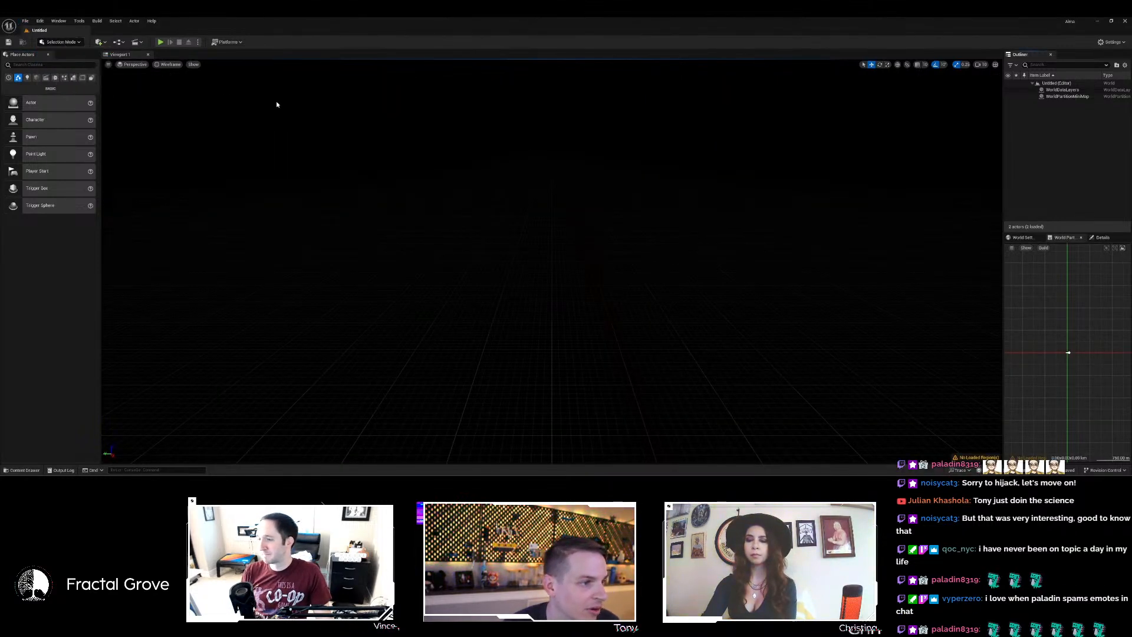
key(shift+2)
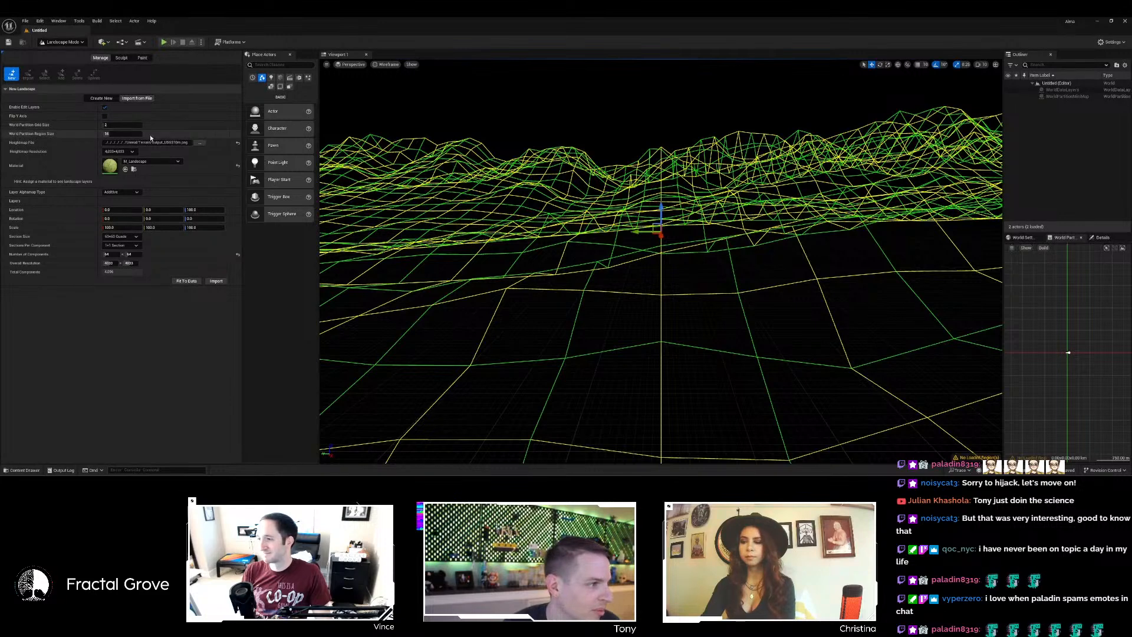
Compare the import's total component count with the 4033 x 4033 row of the browser's recommended sizes table, and return to the editor.
click(116, 273)
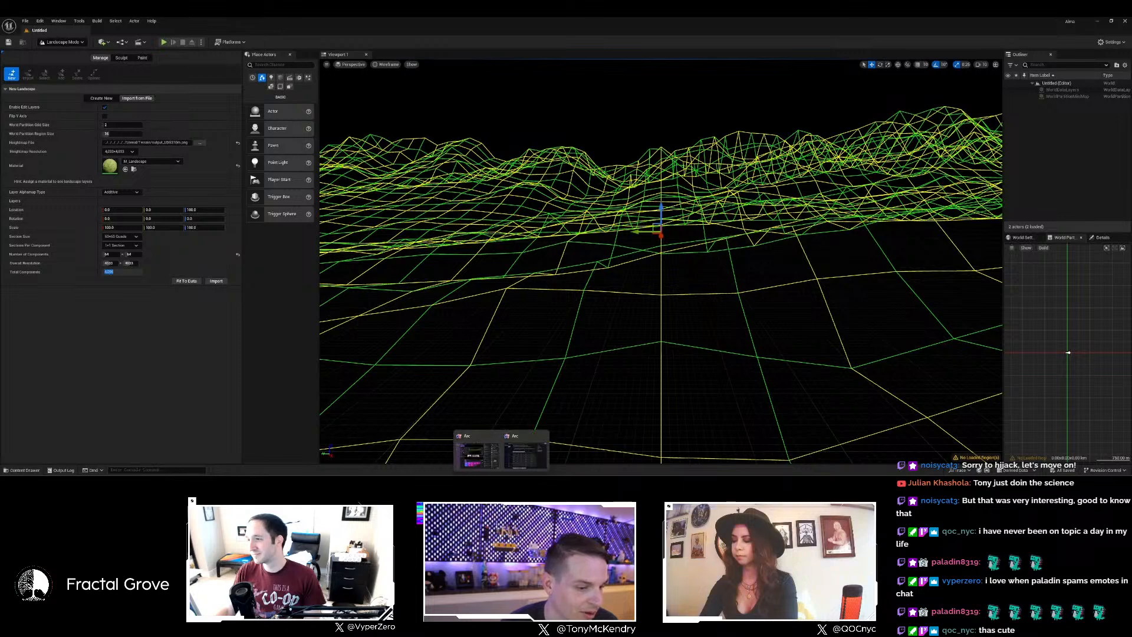
click(501, 475)
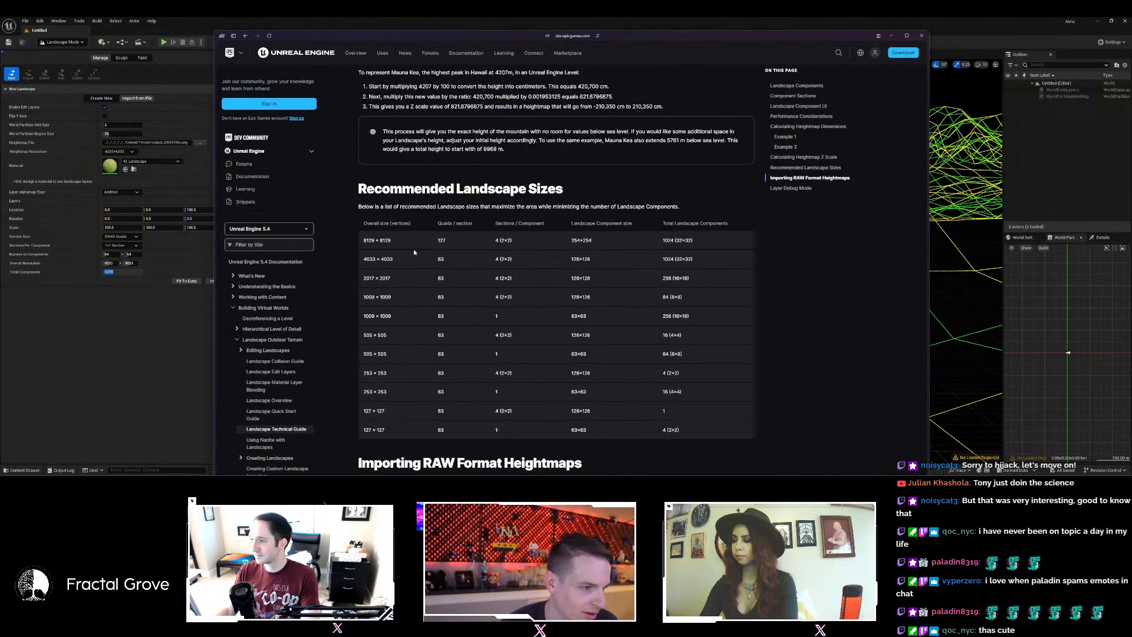
drag(363, 259, 691, 264)
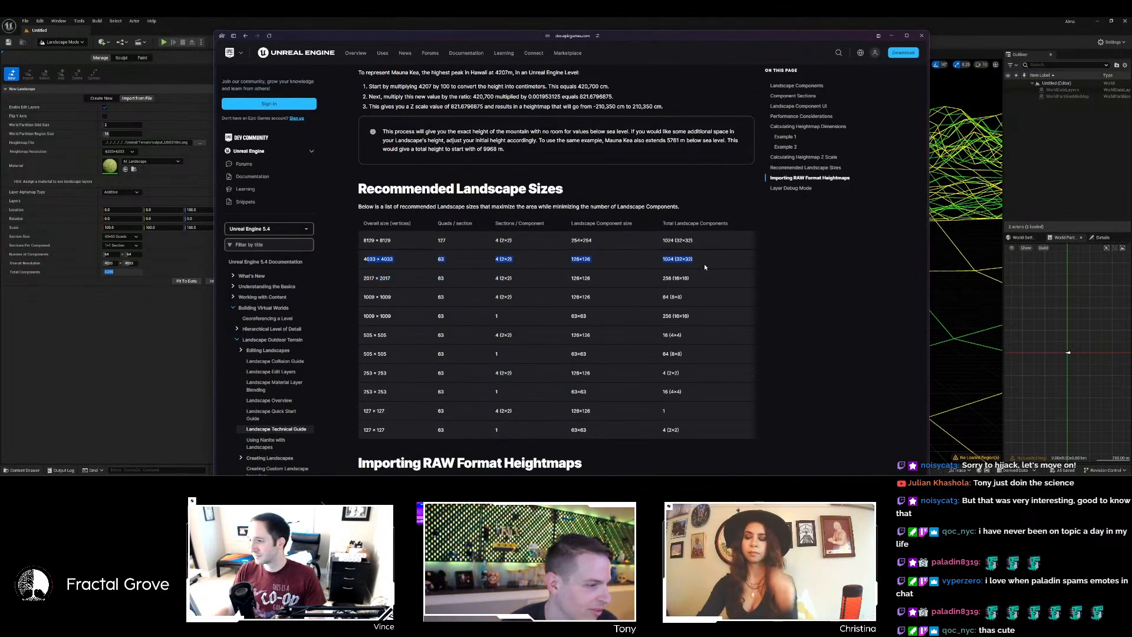
click(340, 293)
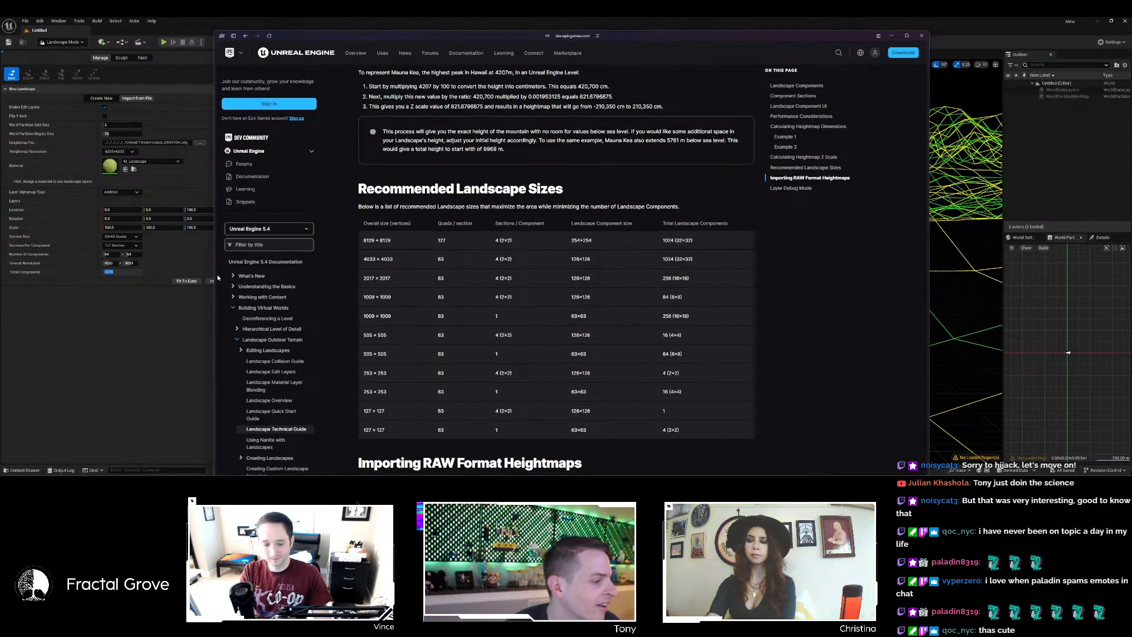
click(175, 348)
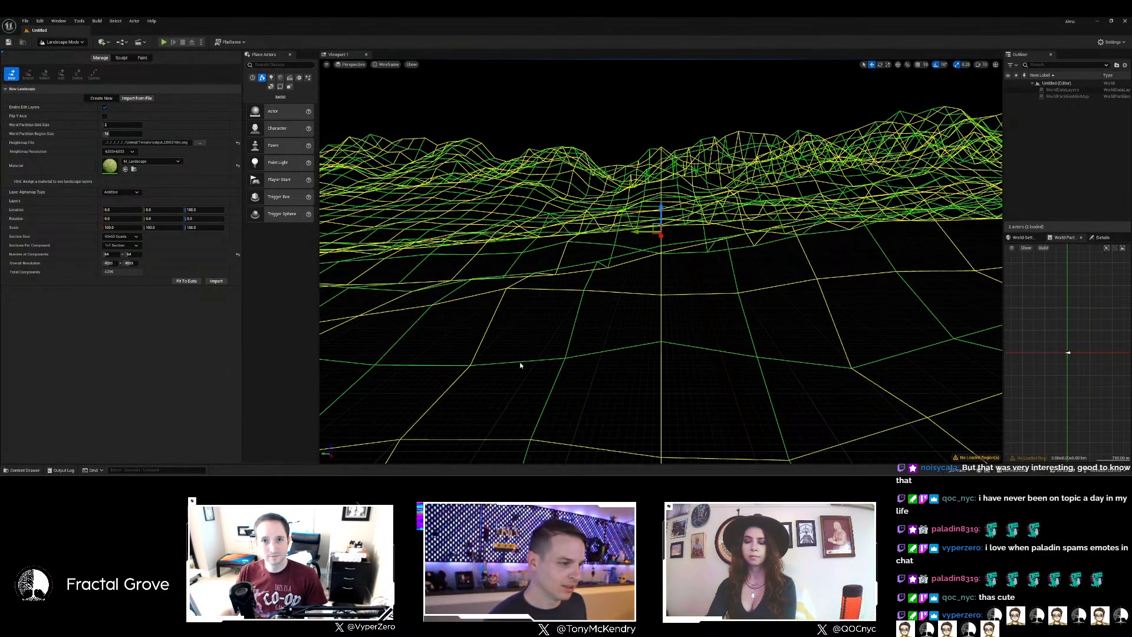
Look over the heightmap preview and compare the Create New landscape settings with the Import from File settings.
right_drag(441, 331, 501, 283)
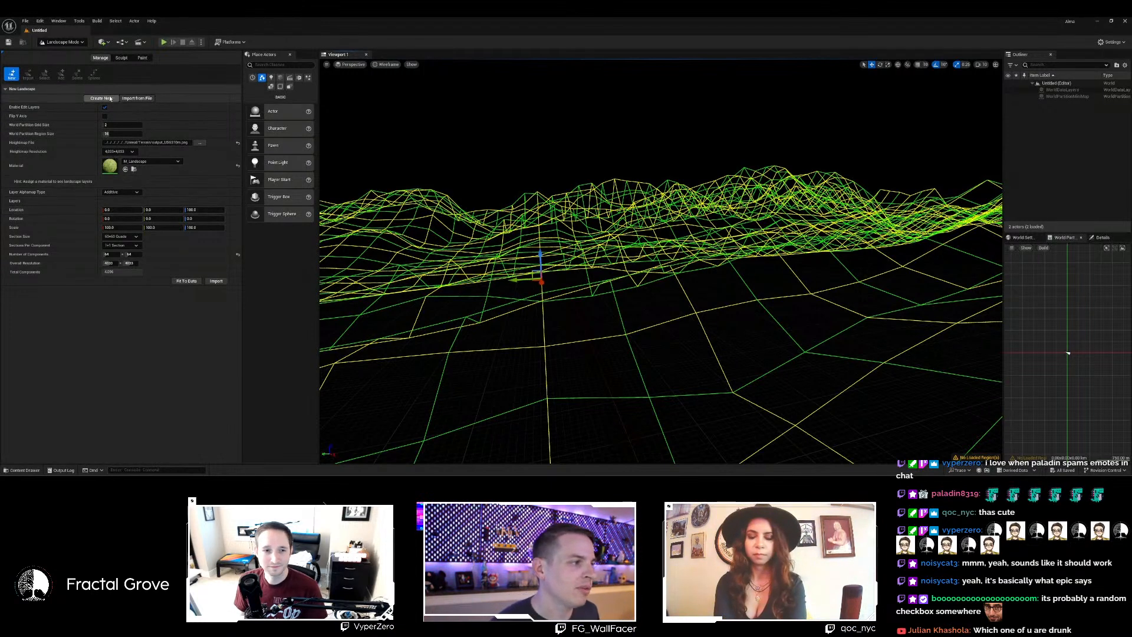
click(101, 98)
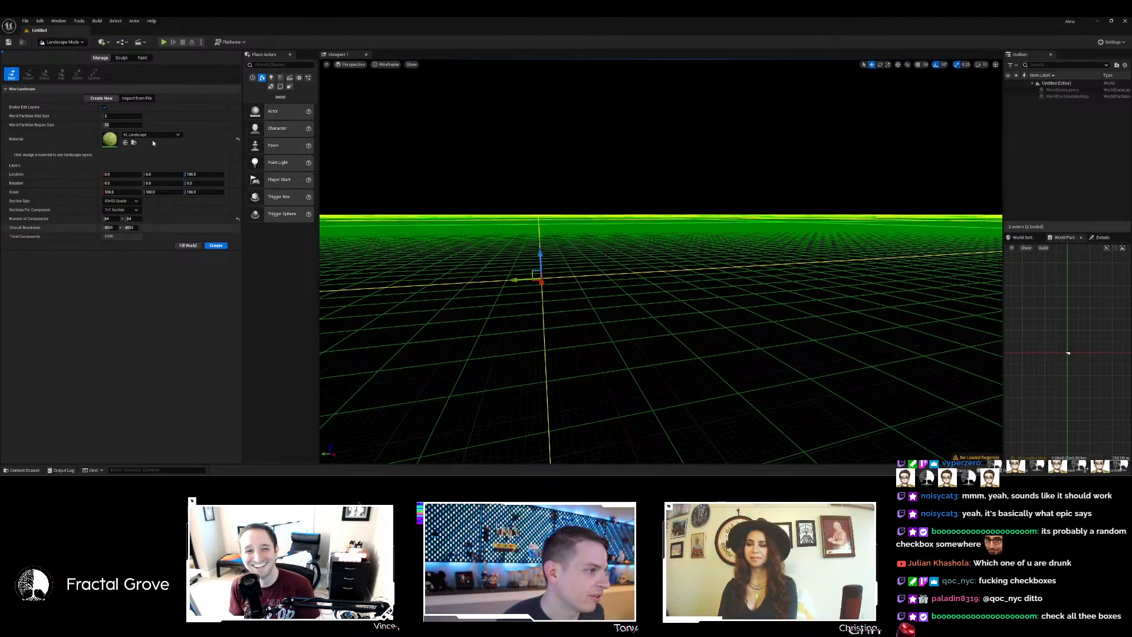
click(137, 98)
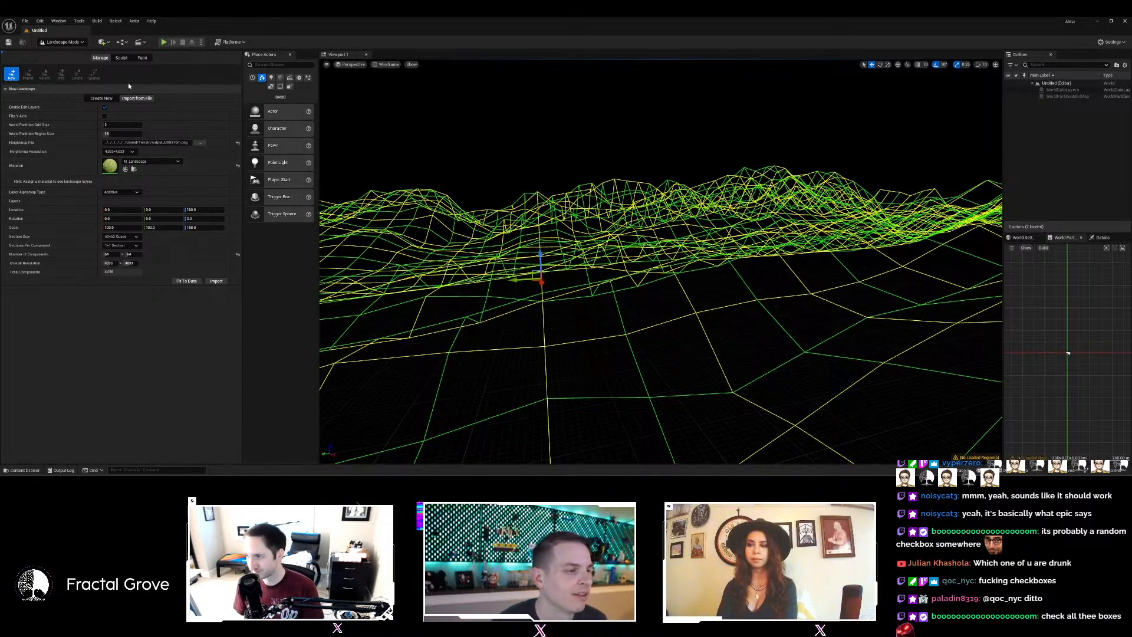
Open the DemoMap level from the project's content.
click(63, 42)
click(64, 43)
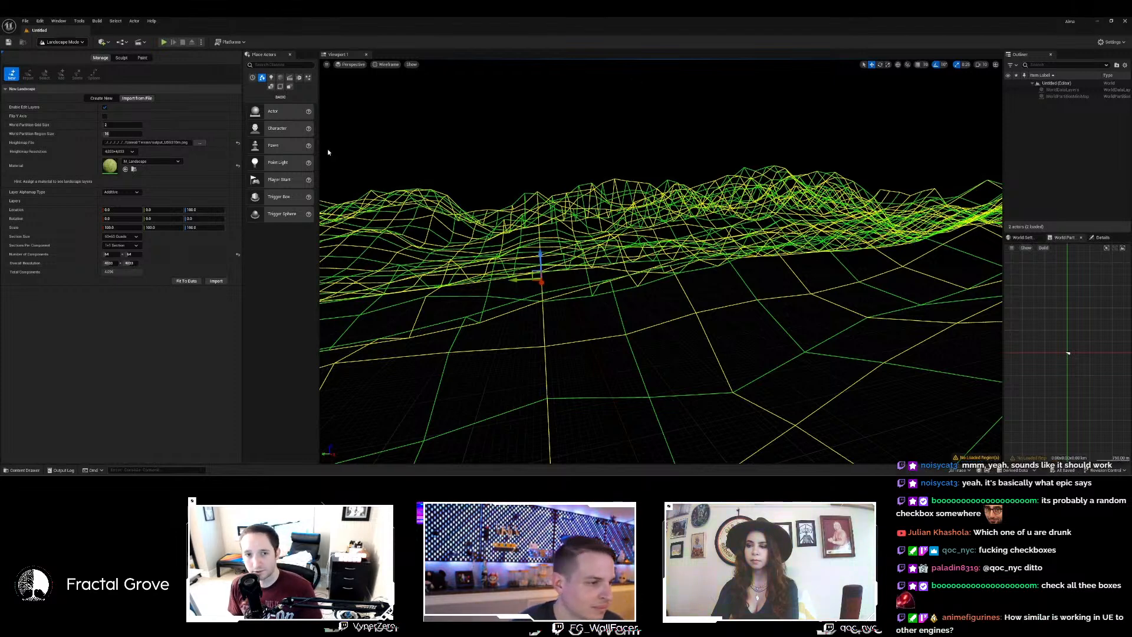
click(30, 471)
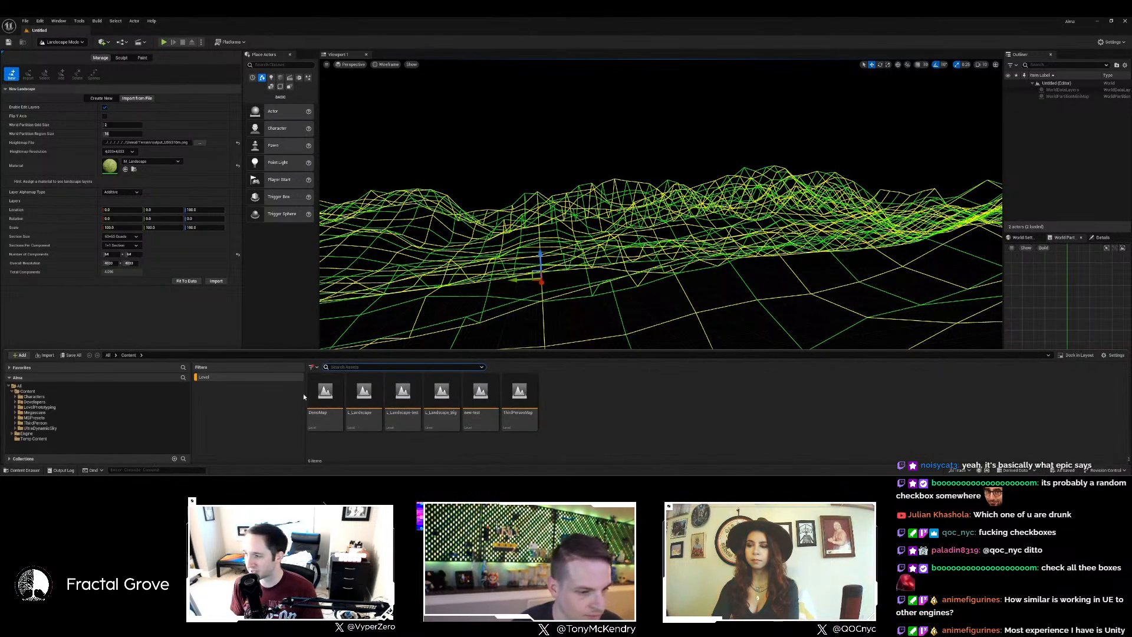
click(514, 420)
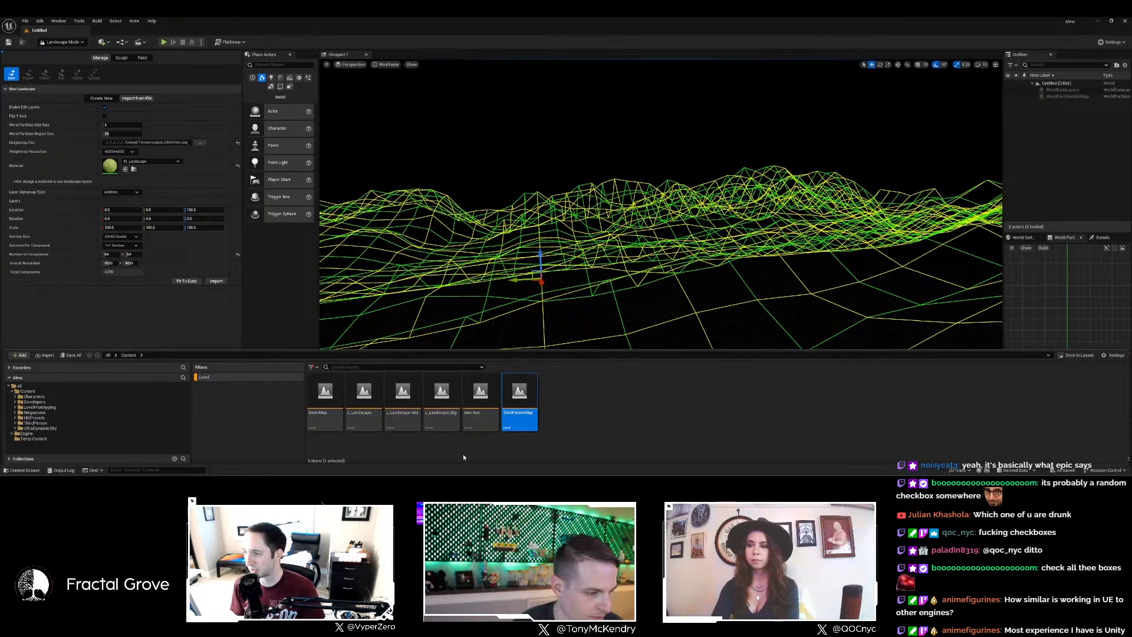
double_click(333, 406)
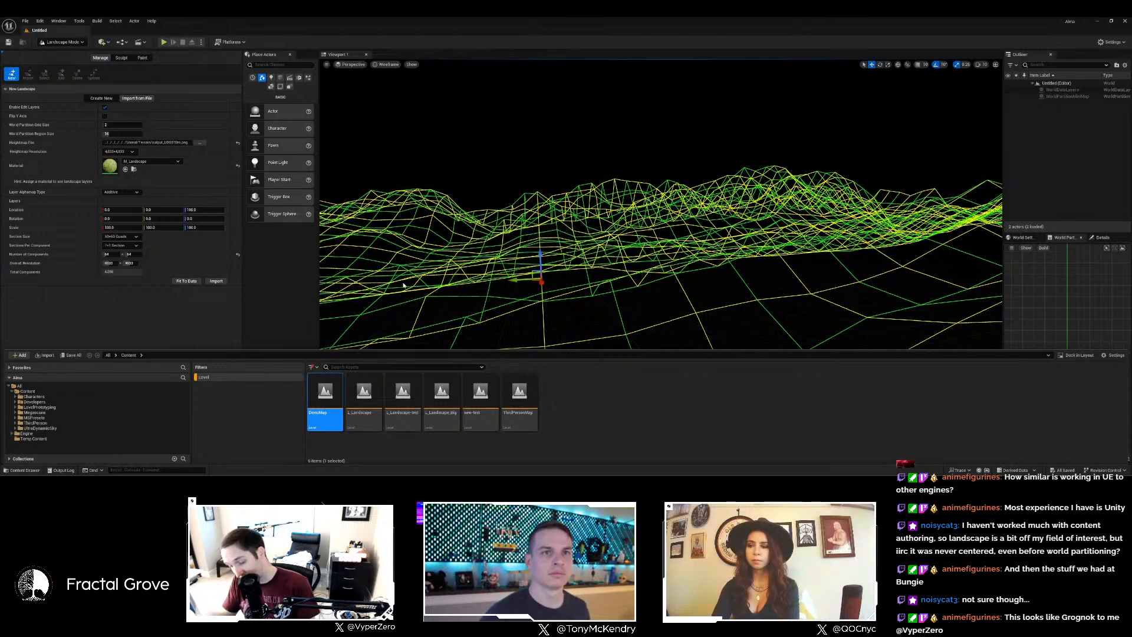
right_drag(474, 255, 474, 255)
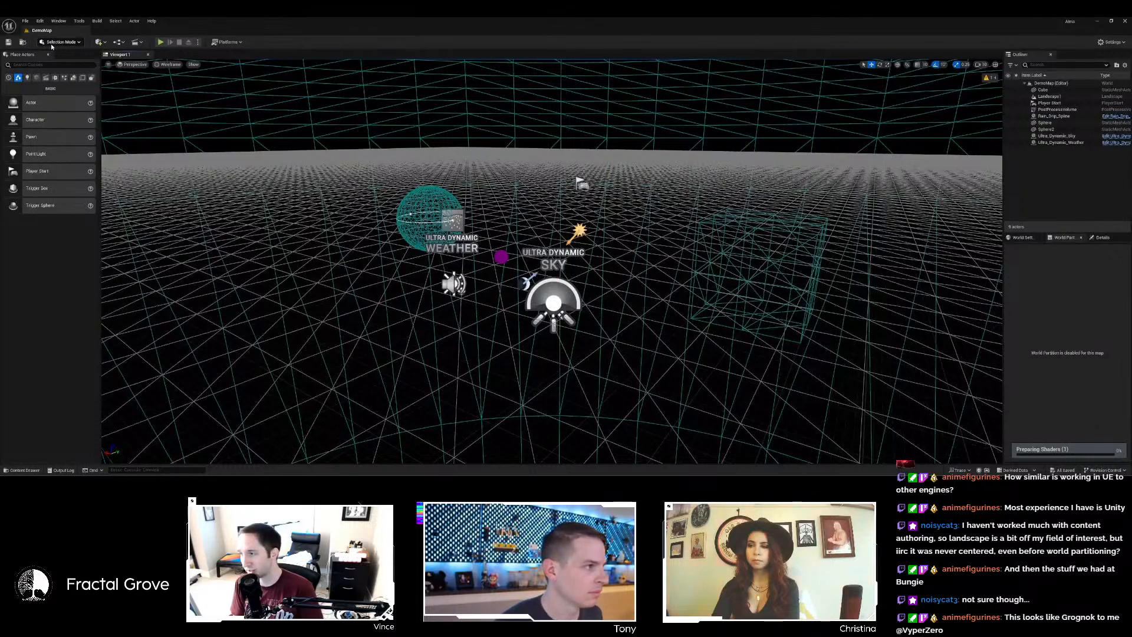
Create a fresh level from the Empty Open World template and switch to Landscape mode.
click(25, 21)
mouse_move(106, 68)
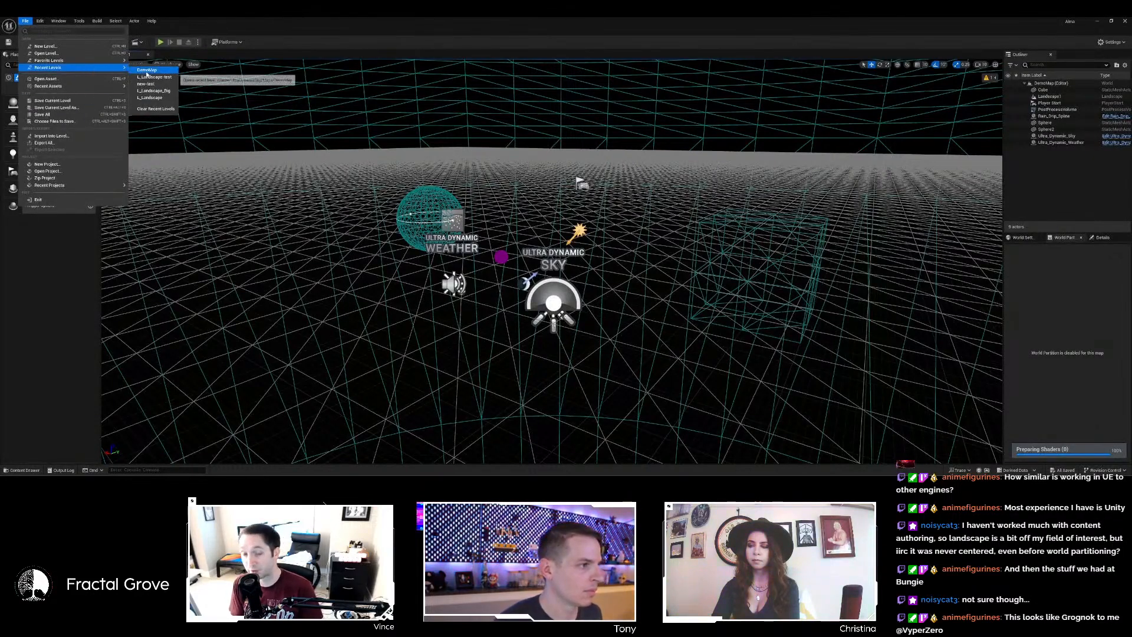
click(46, 46)
double_click(535, 211)
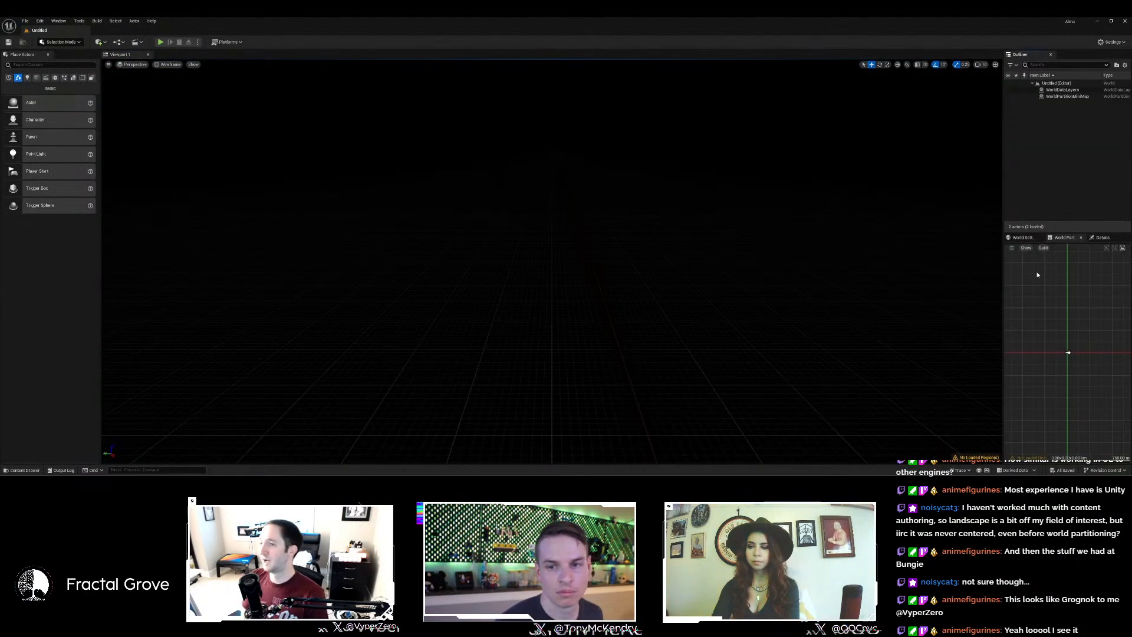
click(71, 43)
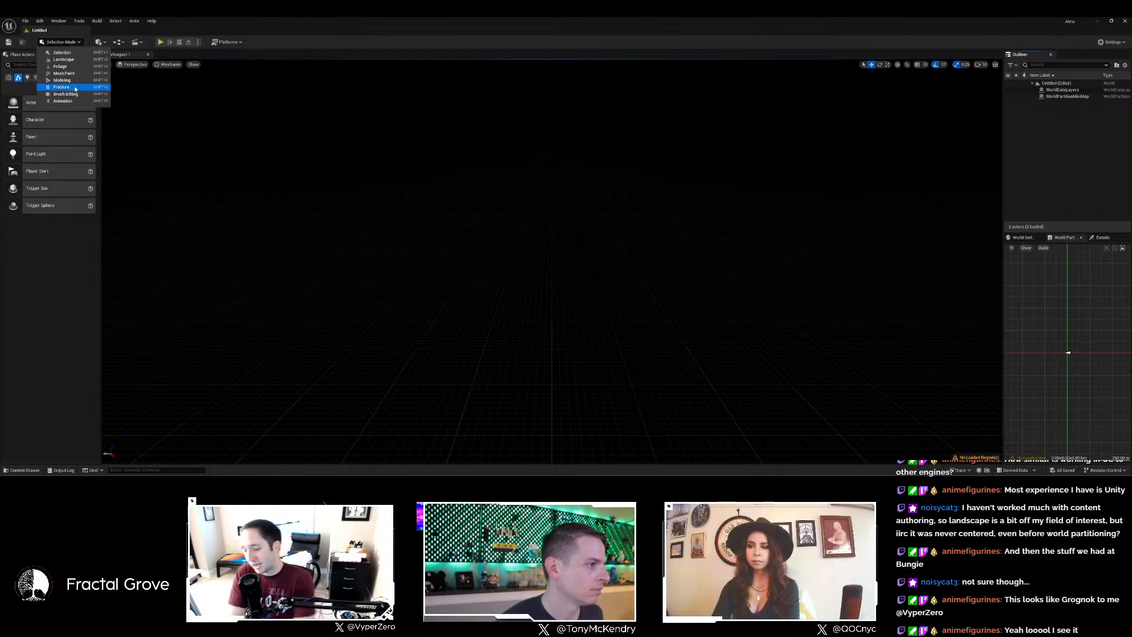
click(73, 59)
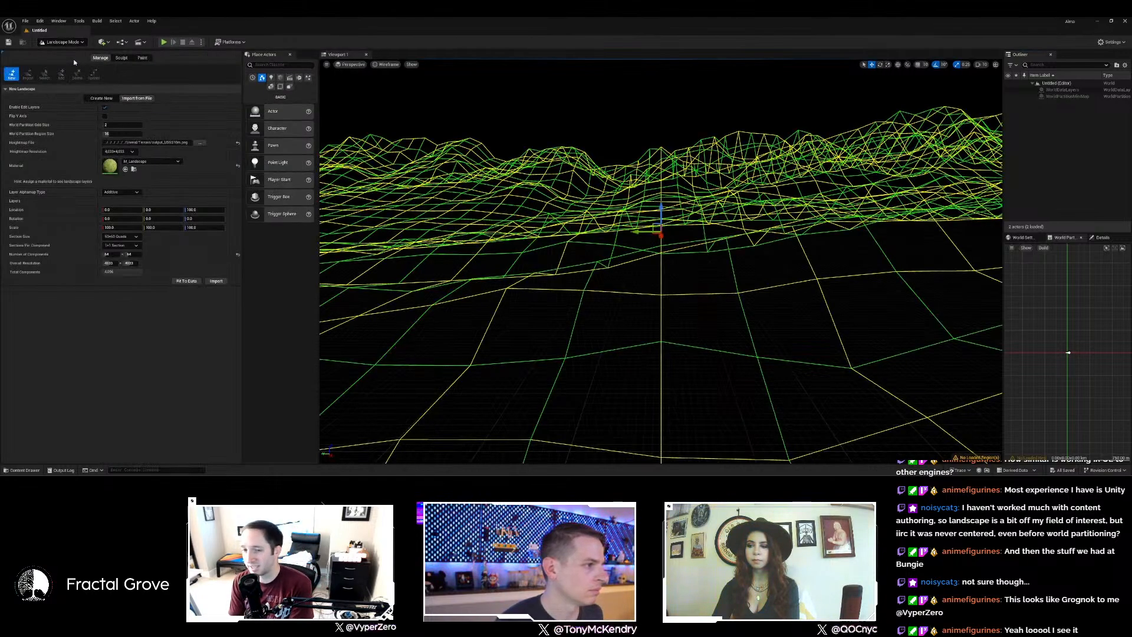
Configure a new landscape from scratch with 2x2 sections per component and 32 x 32 components.
click(113, 99)
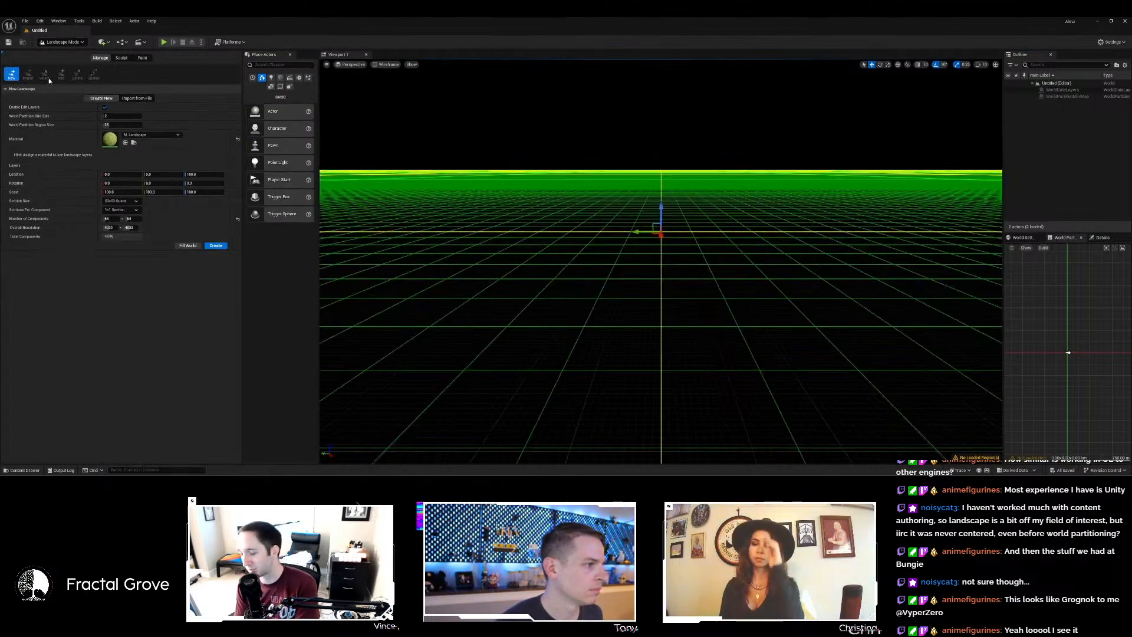
click(135, 210)
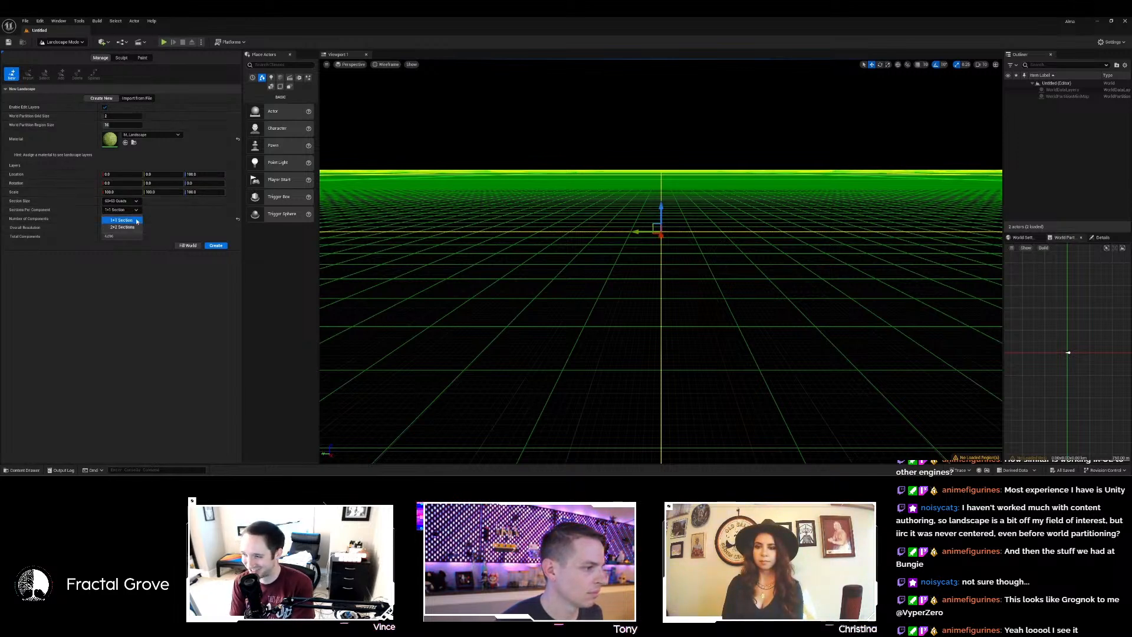
click(122, 227)
click(134, 219)
text(3)
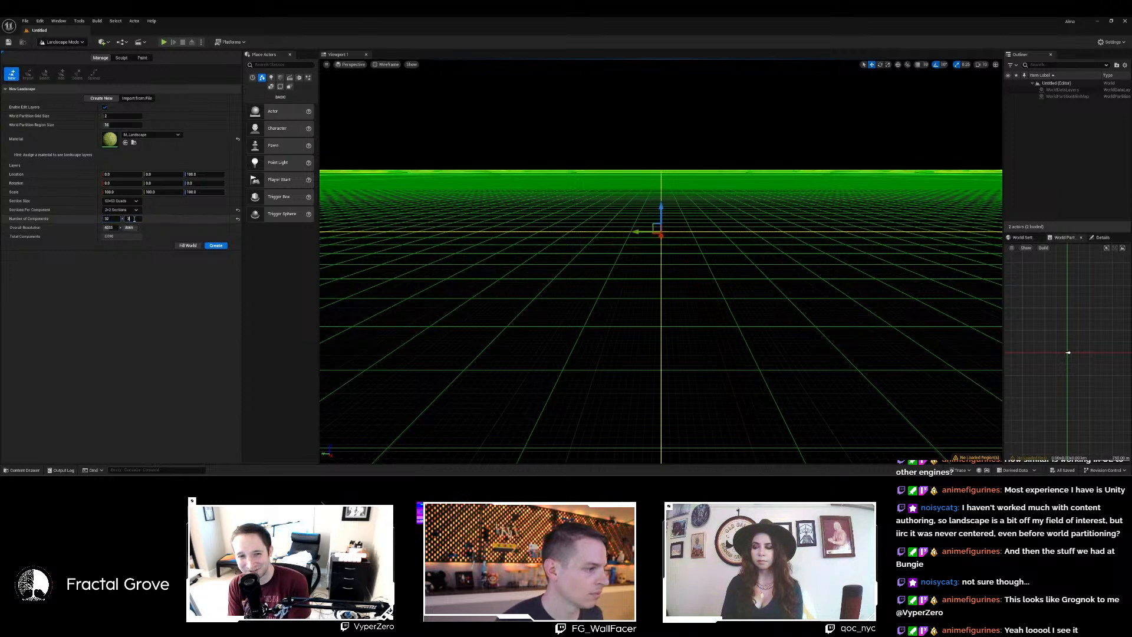
text(2)
key(Return)
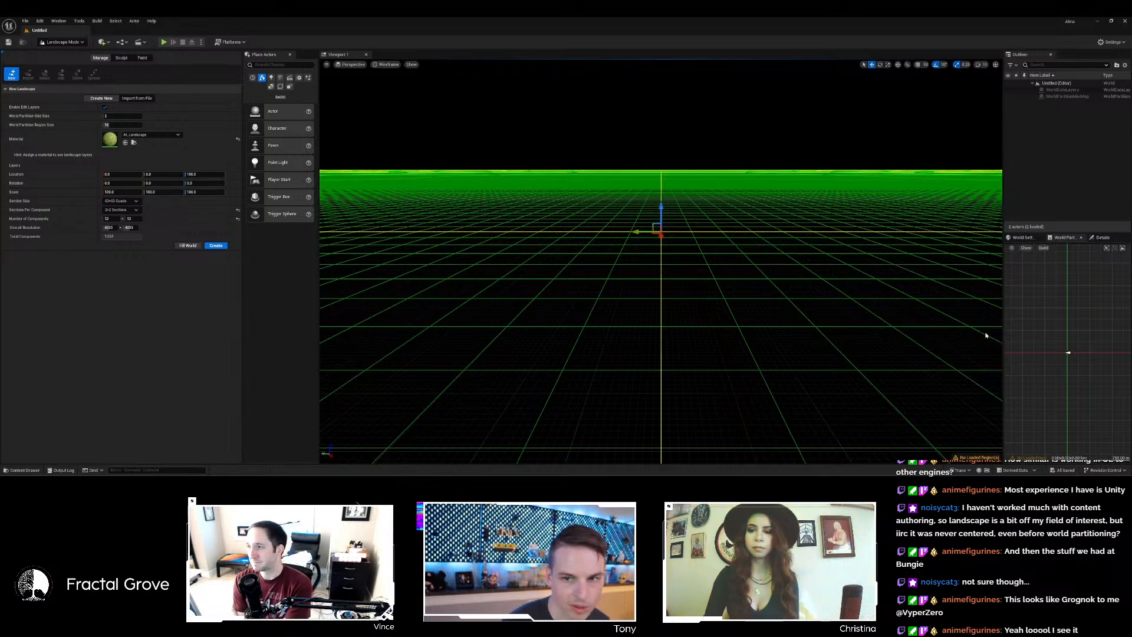
Save the level as stream in the Content folder and create the landscape.
key(ctrl+s)
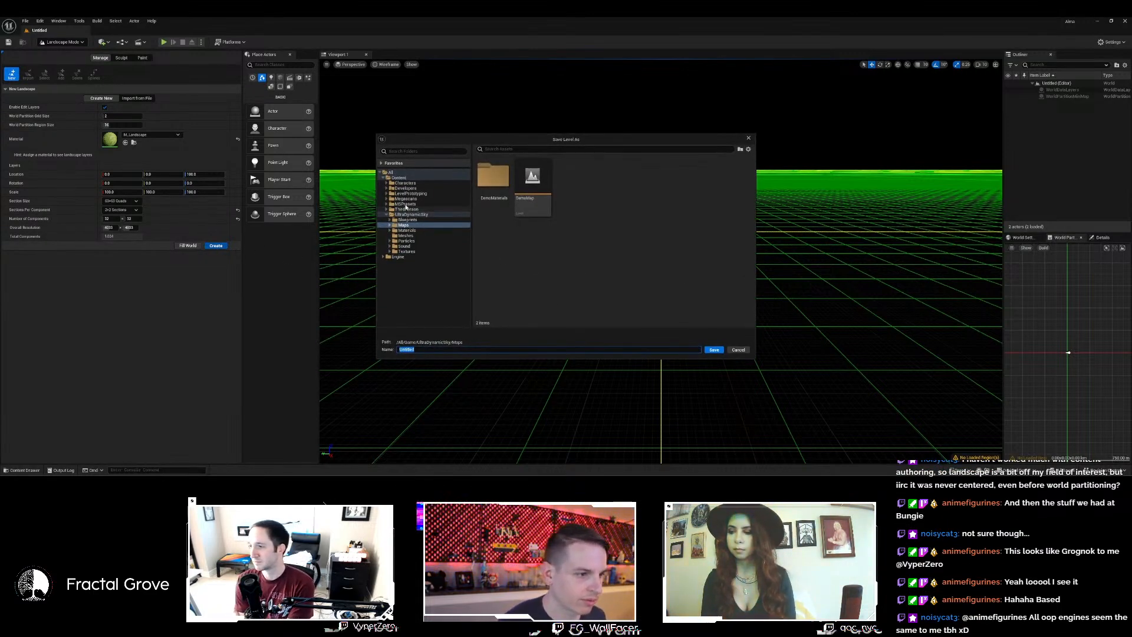
click(405, 176)
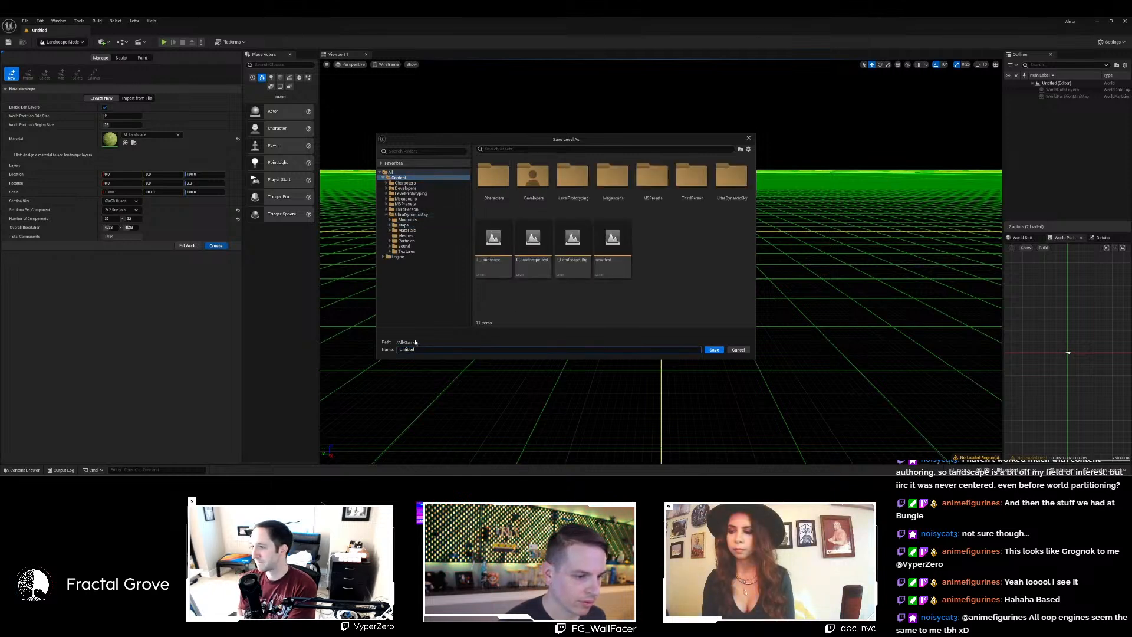
text(stream)
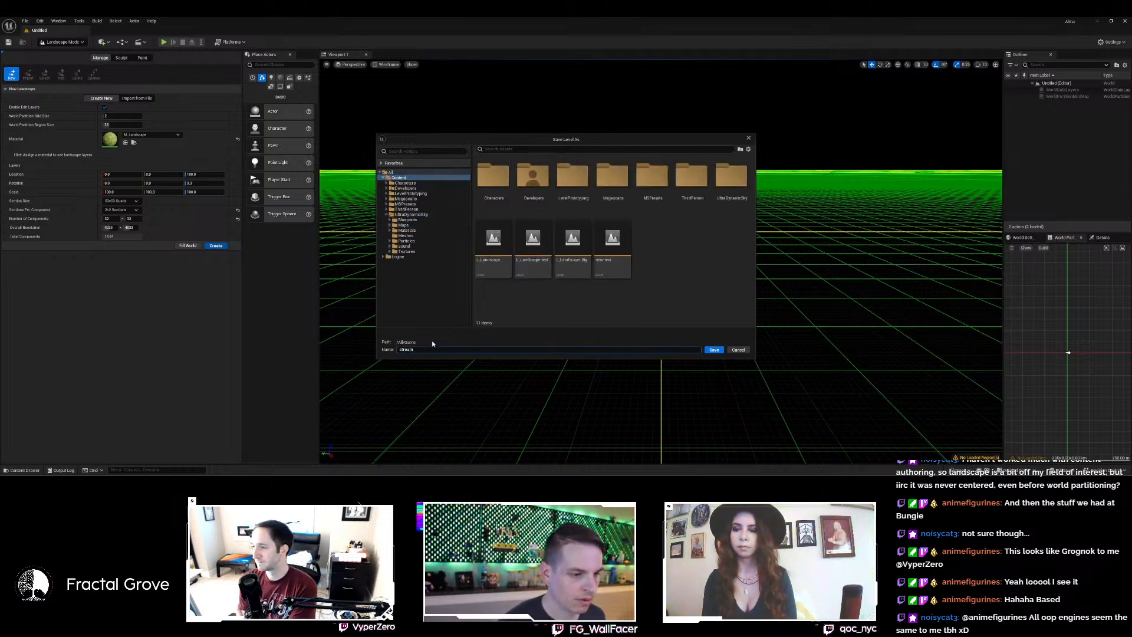
key(Return)
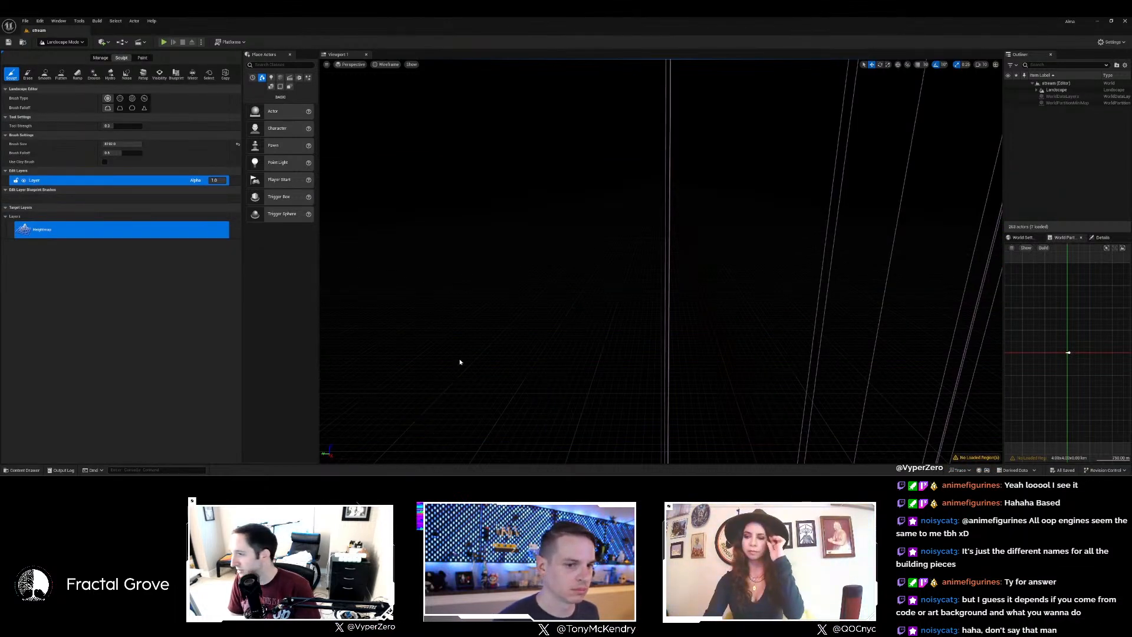
Examine the landscape regions on the World Partition map, compare them with the wireframe terrain image in Discord, and return to Unreal Editor.
scroll(1053, 343, up, 4)
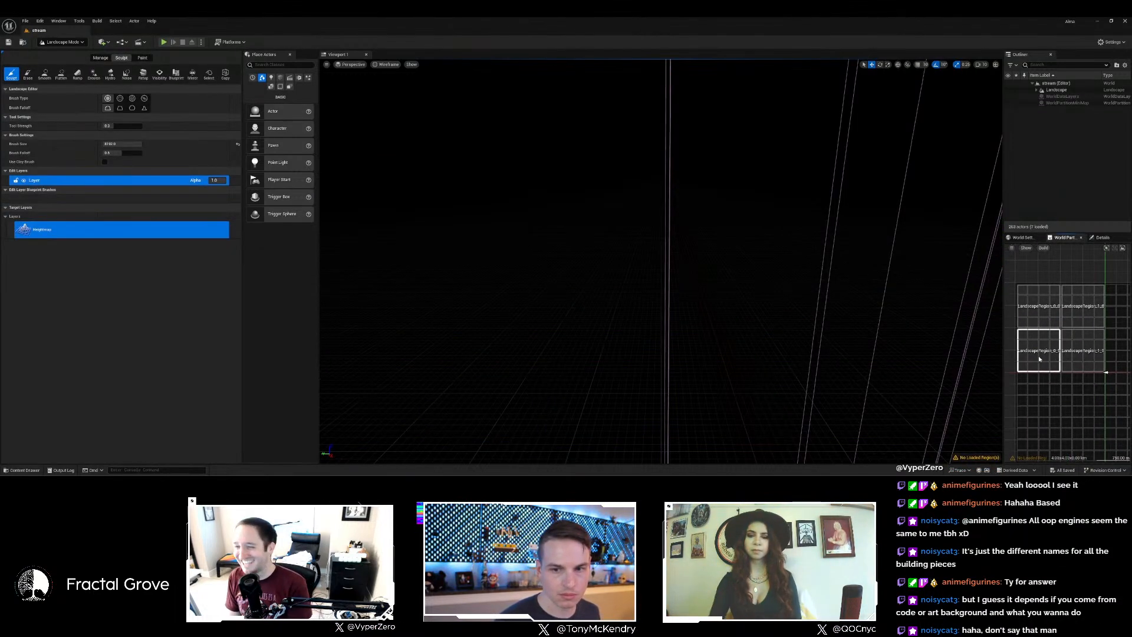
scroll(1039, 357, down, 5)
mouse_move(1065, 382)
right_down()
mouse_move(1048, 366)
mouse_move(1071, 382)
mouse_move(1064, 393)
mouse_move(1076, 381)
right_up()
scroll(1042, 361, up, 5)
scroll(1062, 390, down, 2)
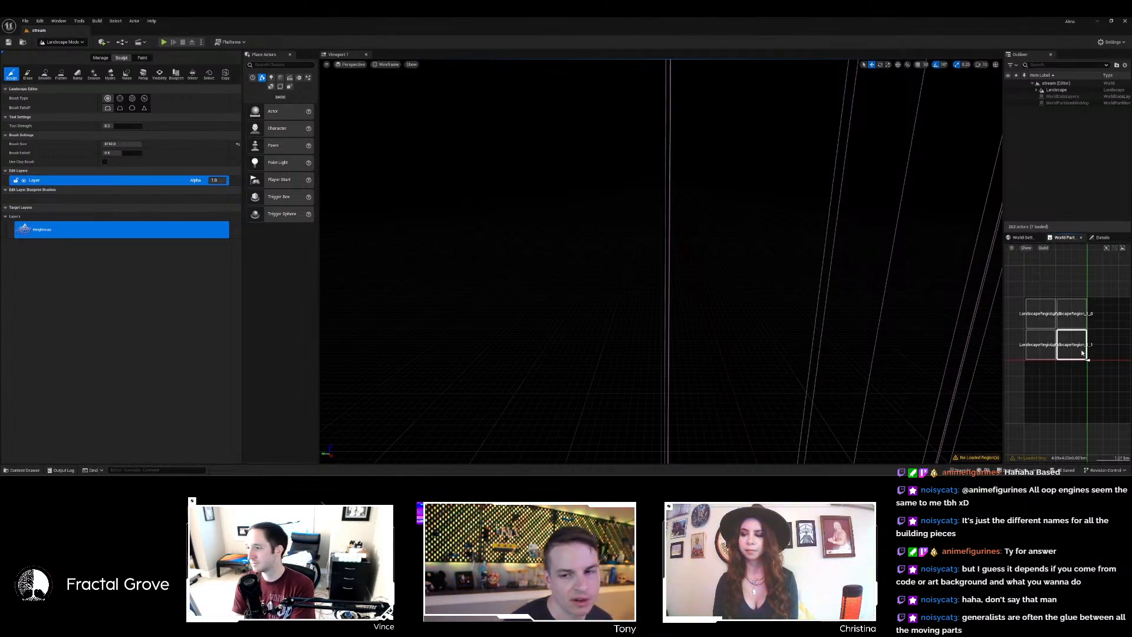
scroll(1059, 332, up, 2)
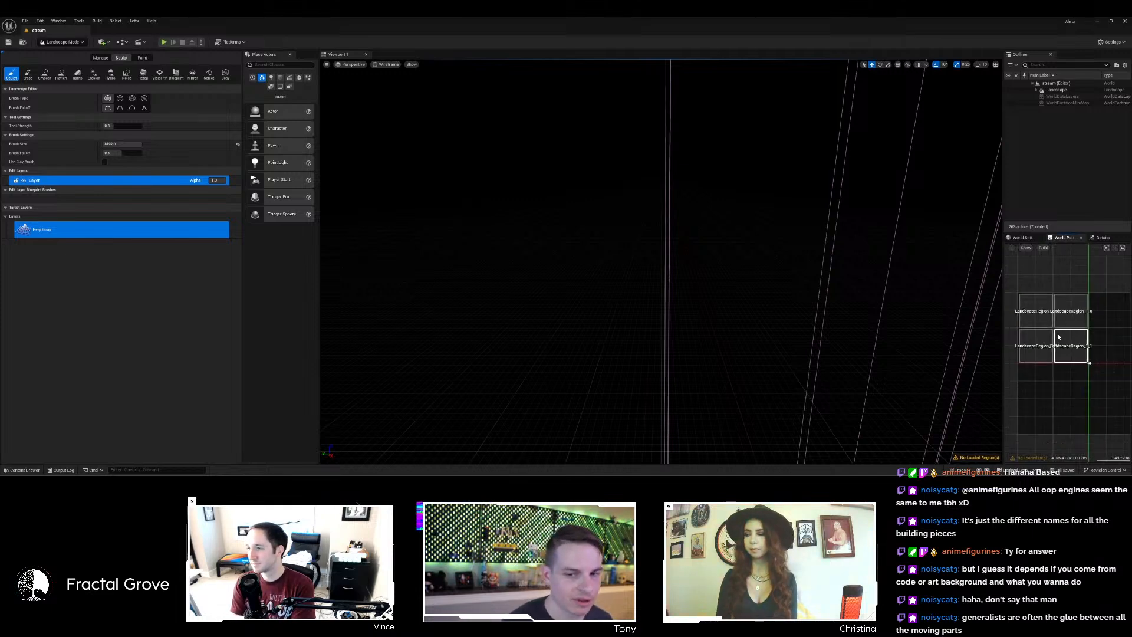
right_drag(1059, 332, 1069, 323)
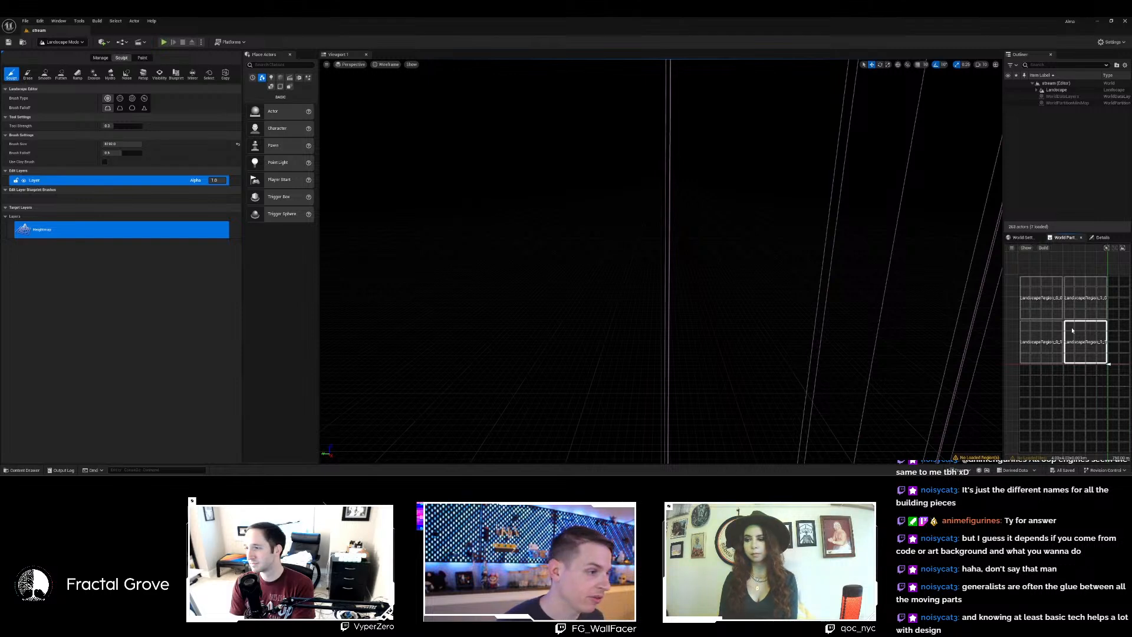
scroll(1076, 321, down, 2)
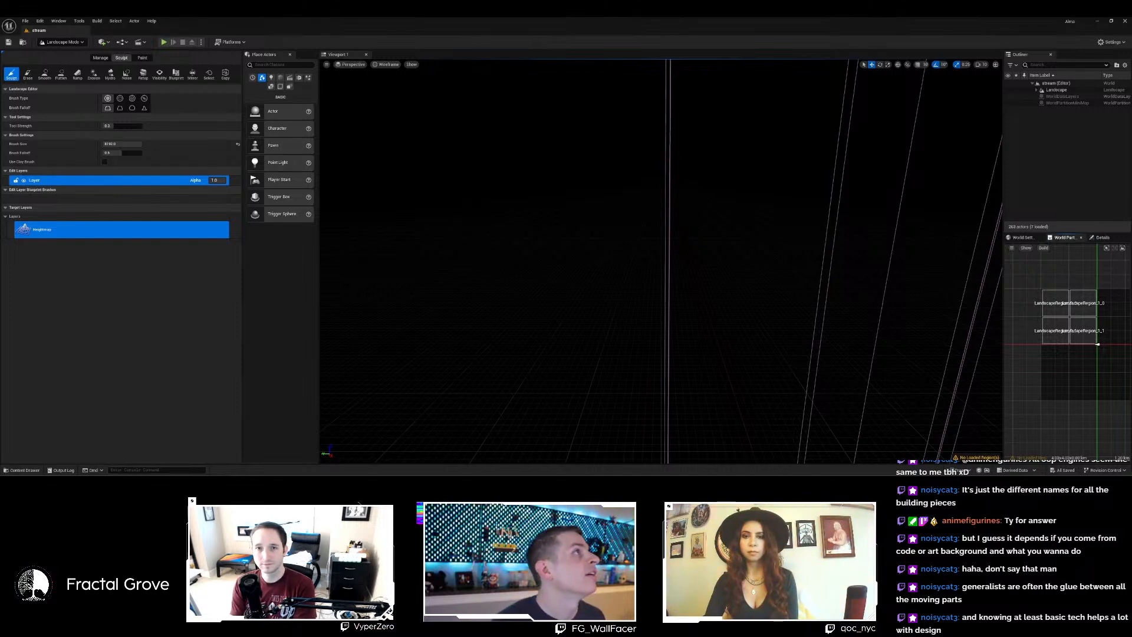
key(alt+Tab)
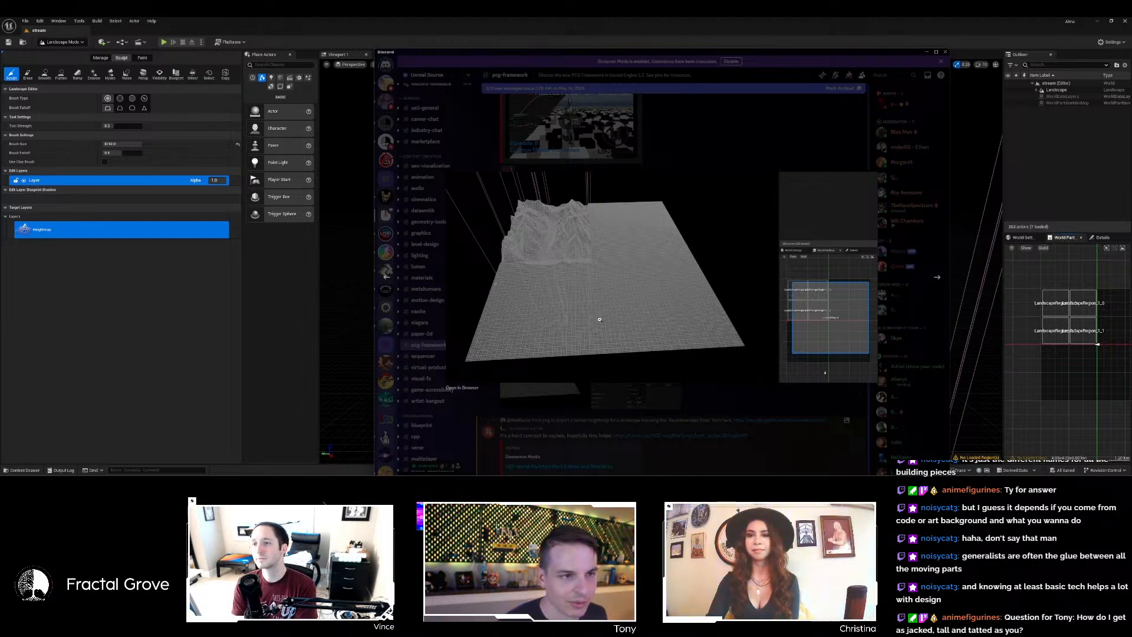
key(super+Down)
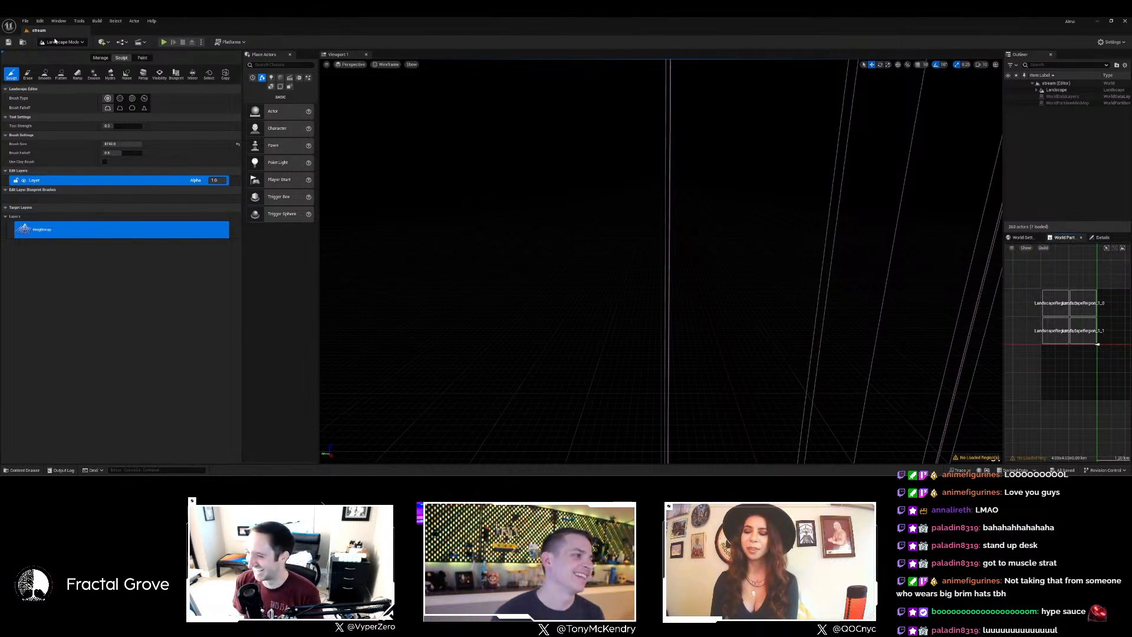
Open the EffectTestingGround project and look around the room in VRTemplateMap.
click(25, 21)
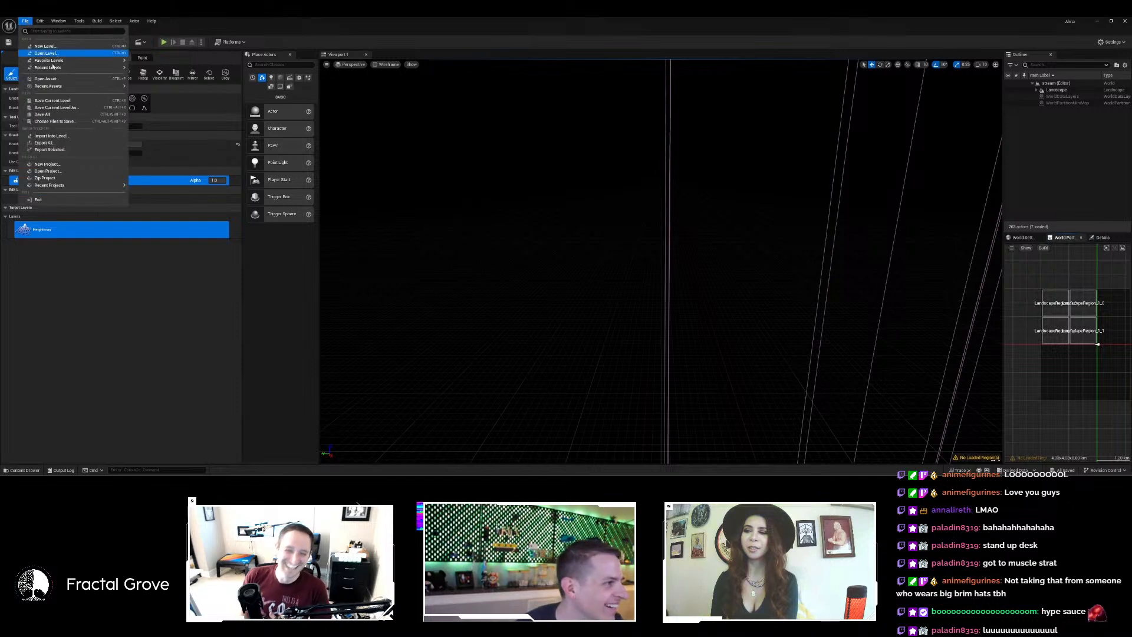
mouse_move(56, 68)
click(214, 374)
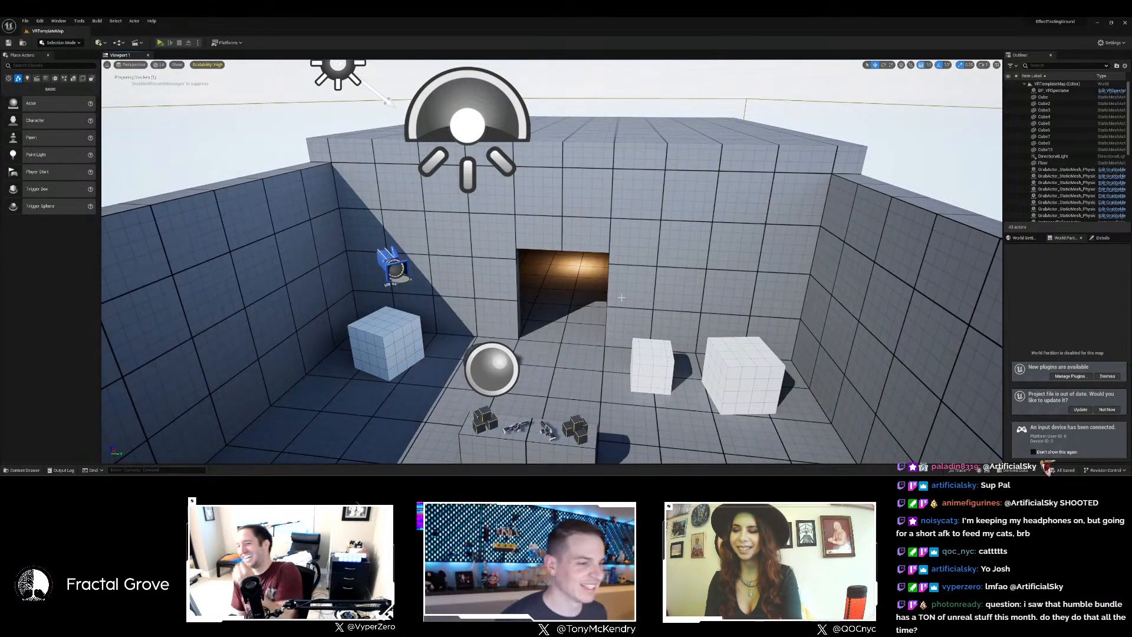
drag(637, 243, 680, 239)
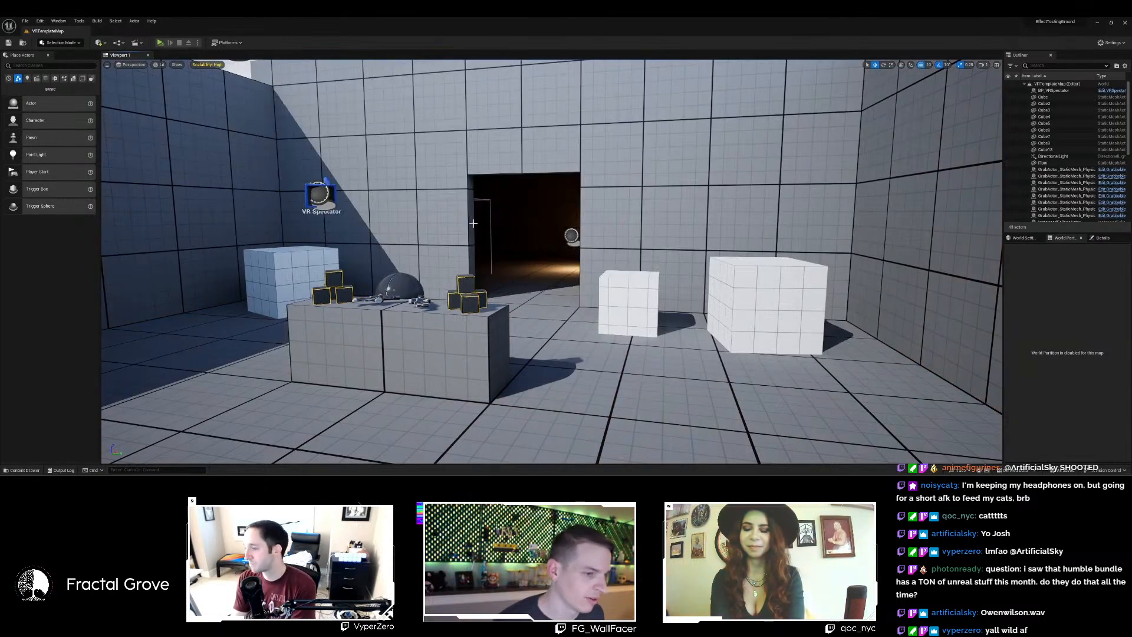
right_drag(515, 242, 542, 284)
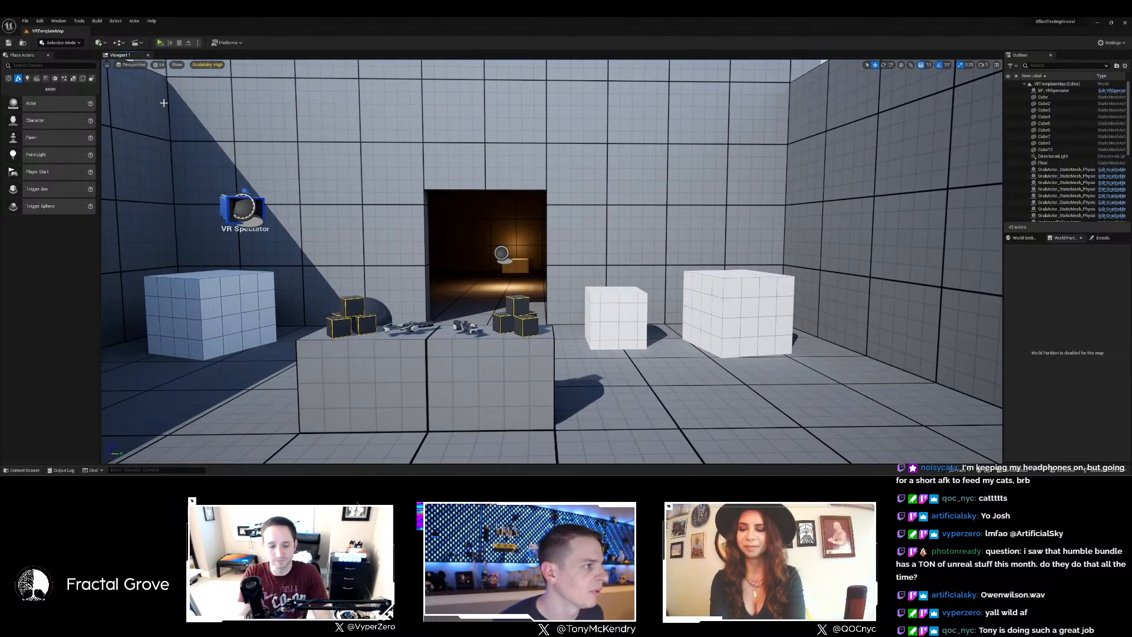
Open the recent level Overview_Map_Day.
click(26, 21)
mouse_move(56, 61)
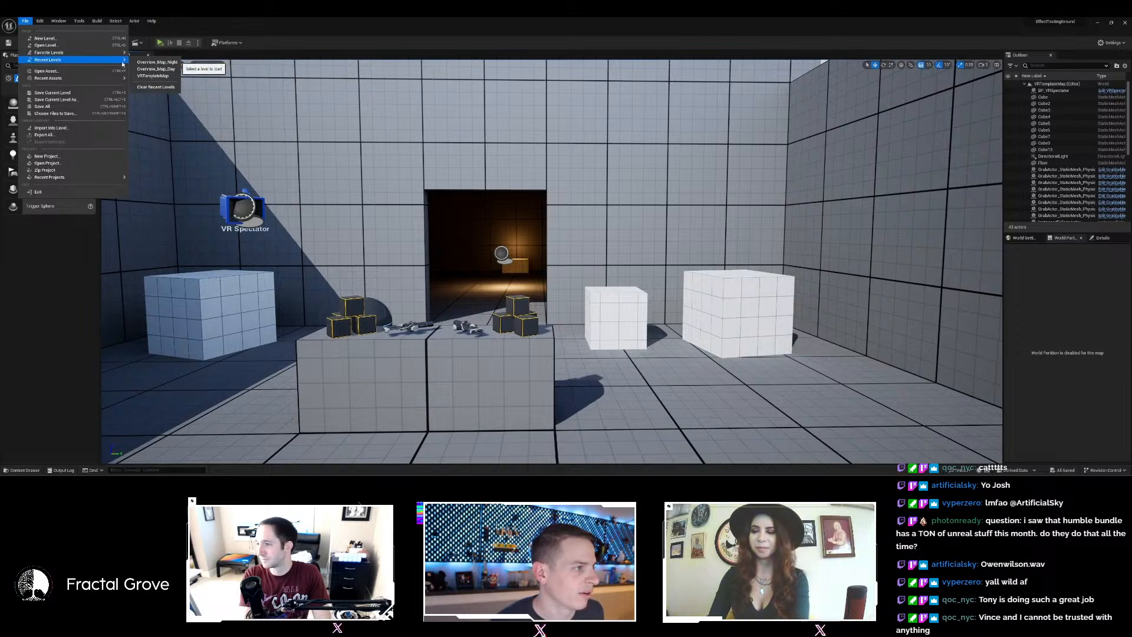
click(162, 69)
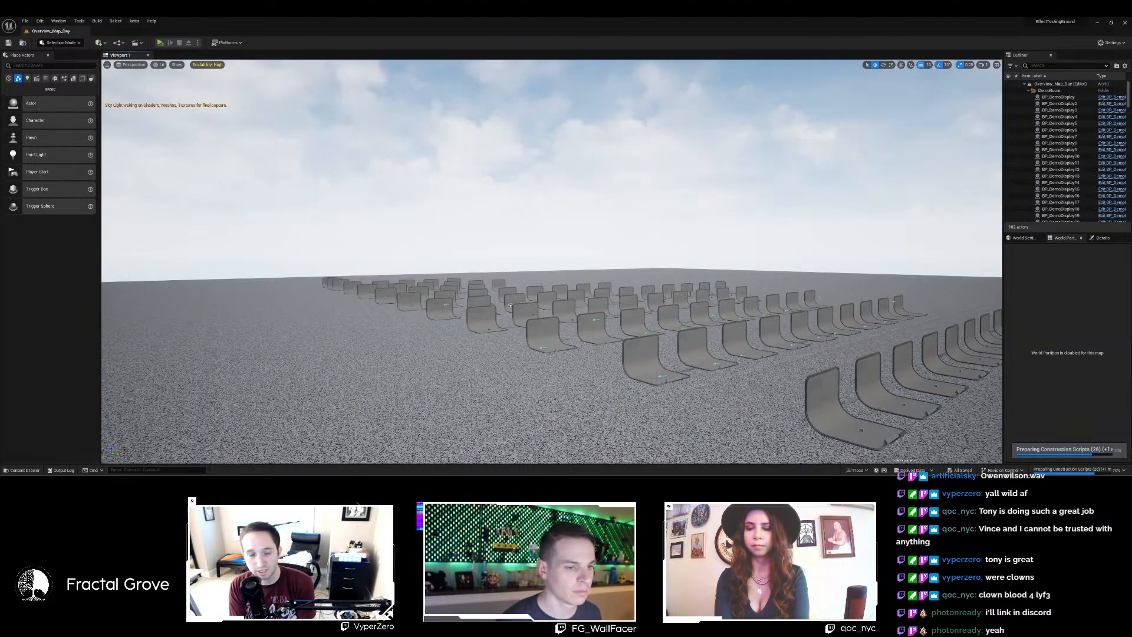
right_click(706, 179)
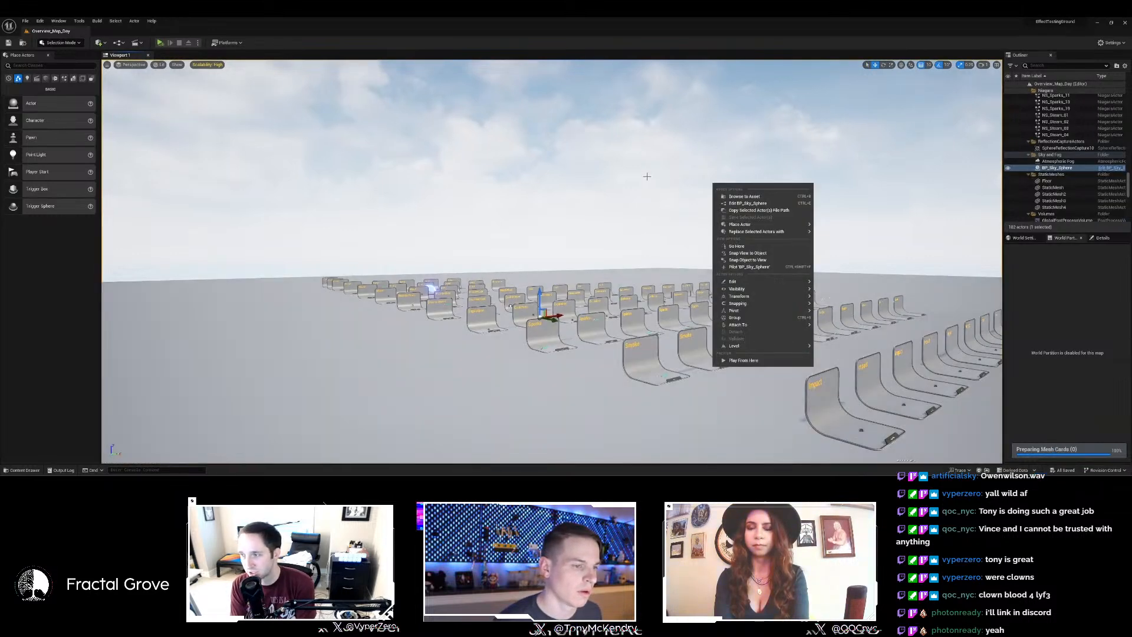
click(647, 176)
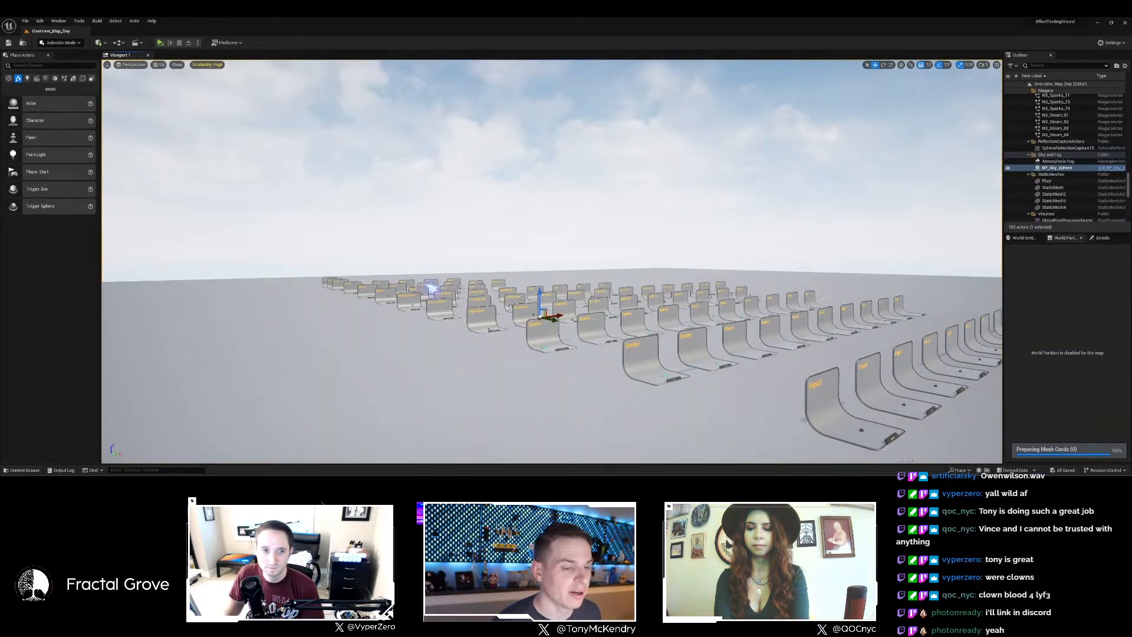
right_click(635, 217)
click(599, 201)
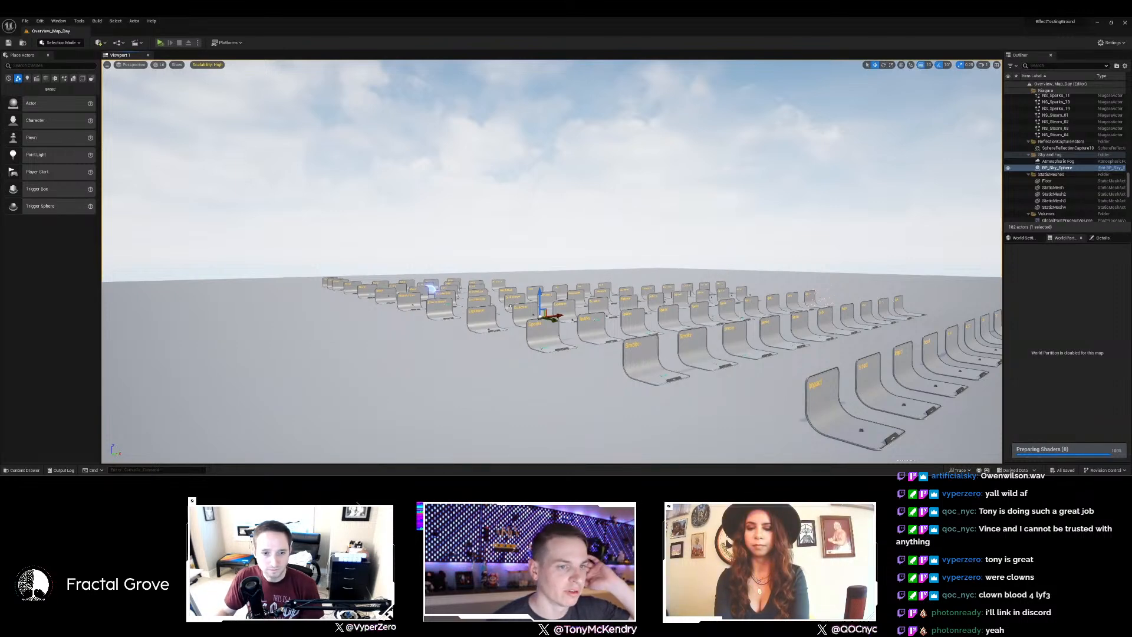
right_click(611, 203)
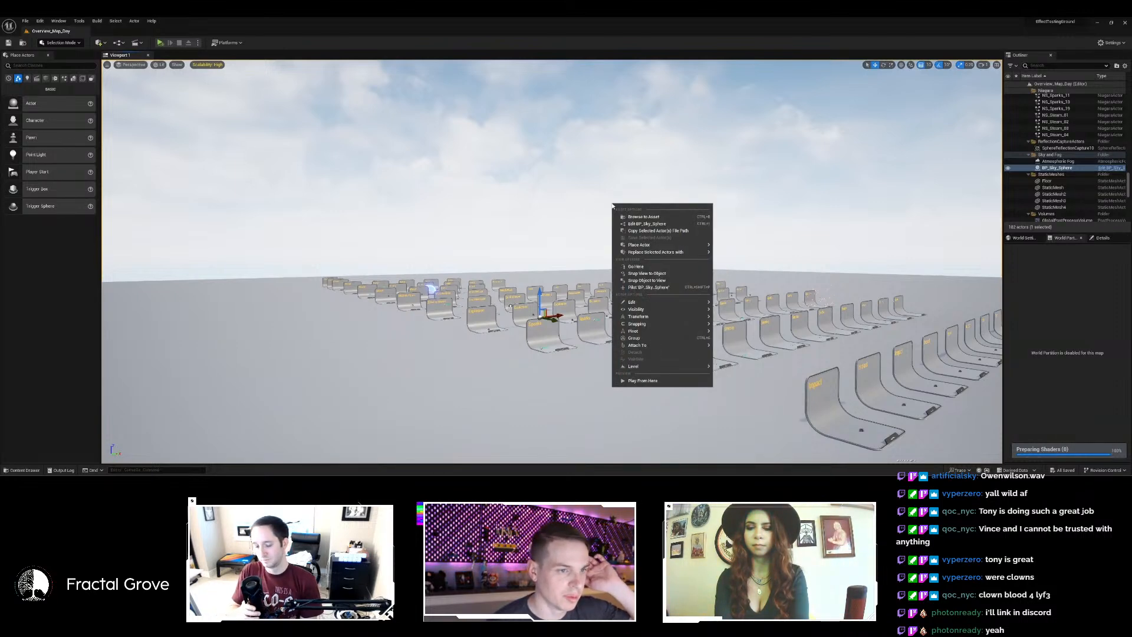
click(578, 200)
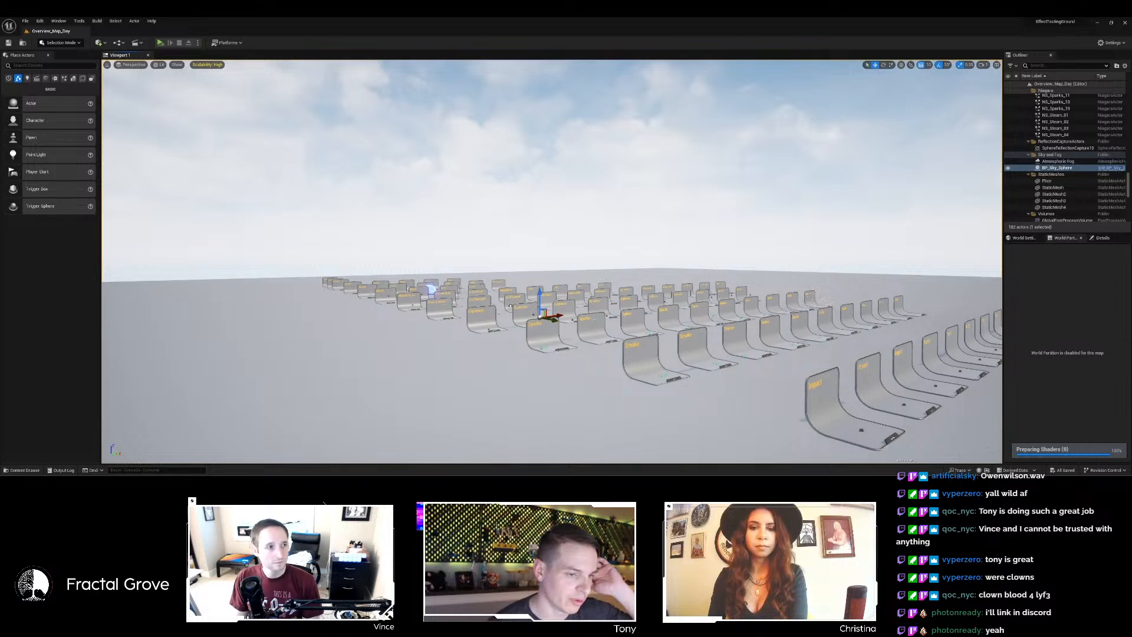
right_click(604, 207)
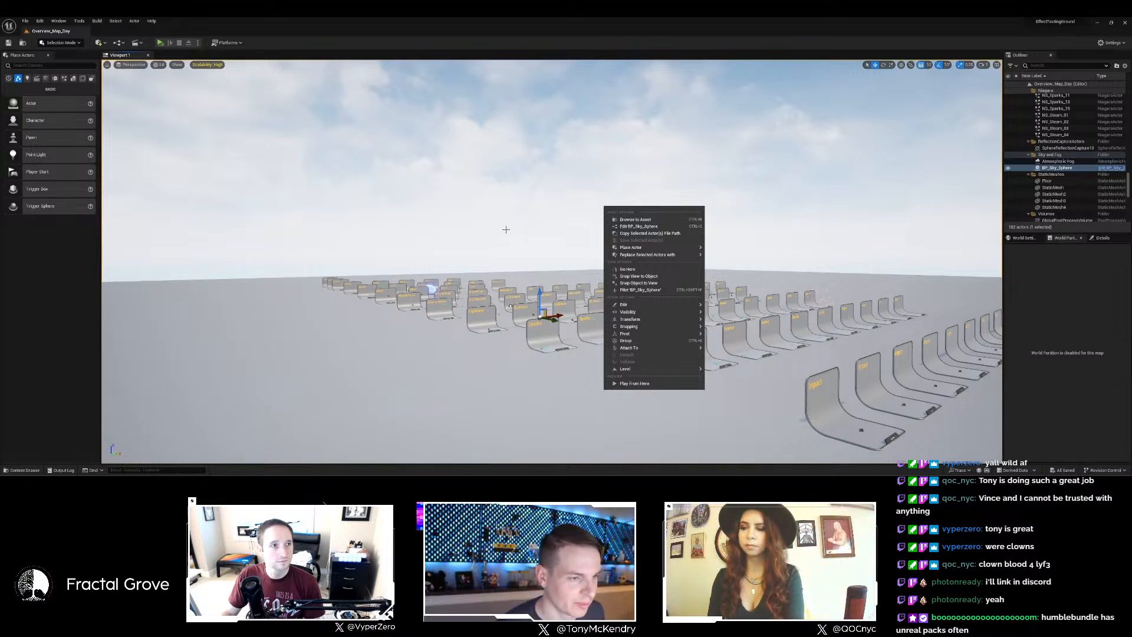
click(496, 226)
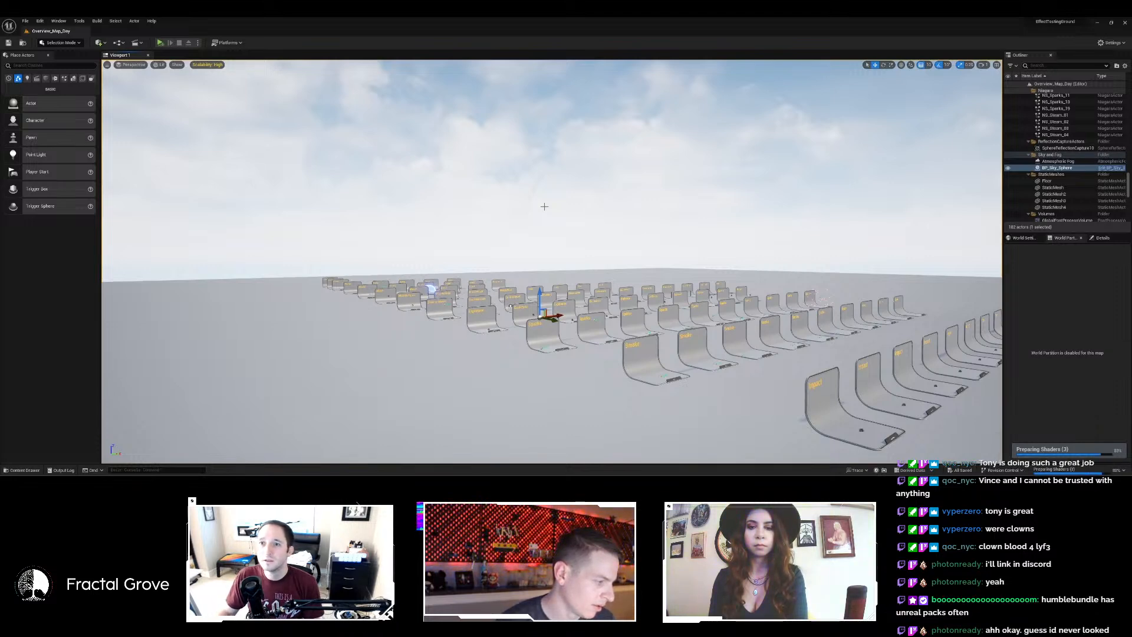
Switch to the browser and look through the items in Humble's Unreal Engine Spring Essentials software bundle.
key(alt+Tab)
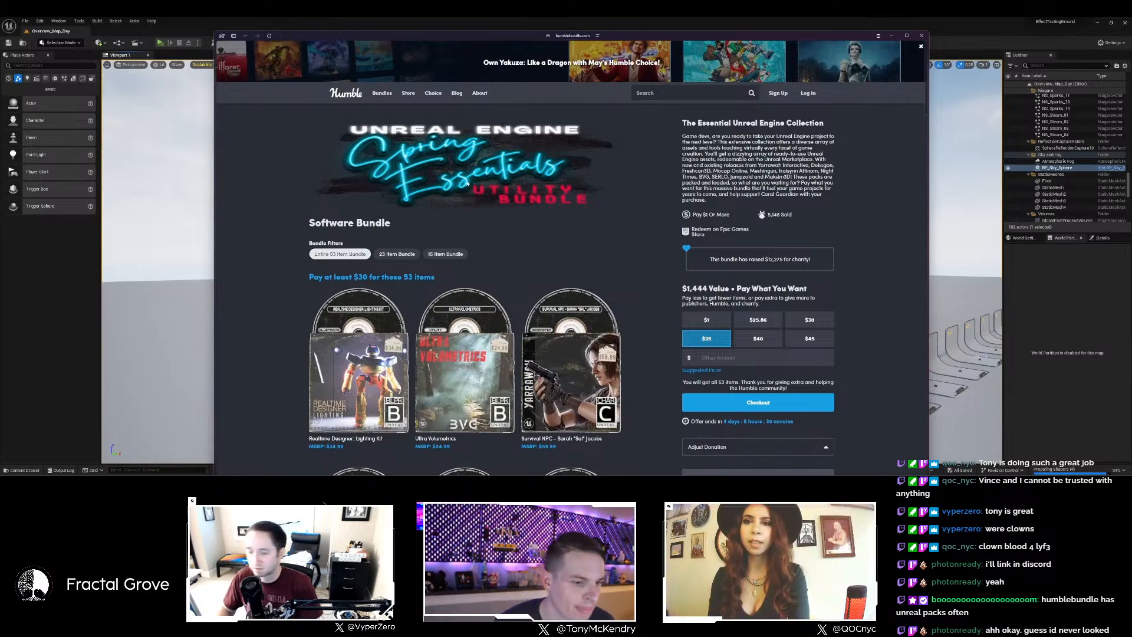
scroll(467, 183, down, 5)
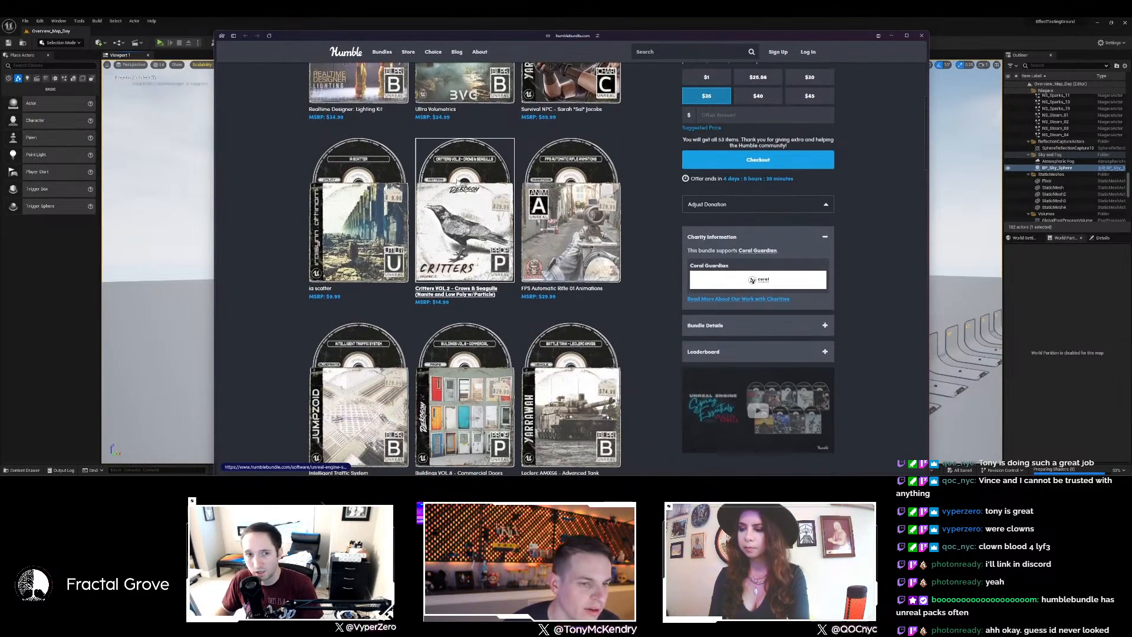
scroll(631, 190, down, 2)
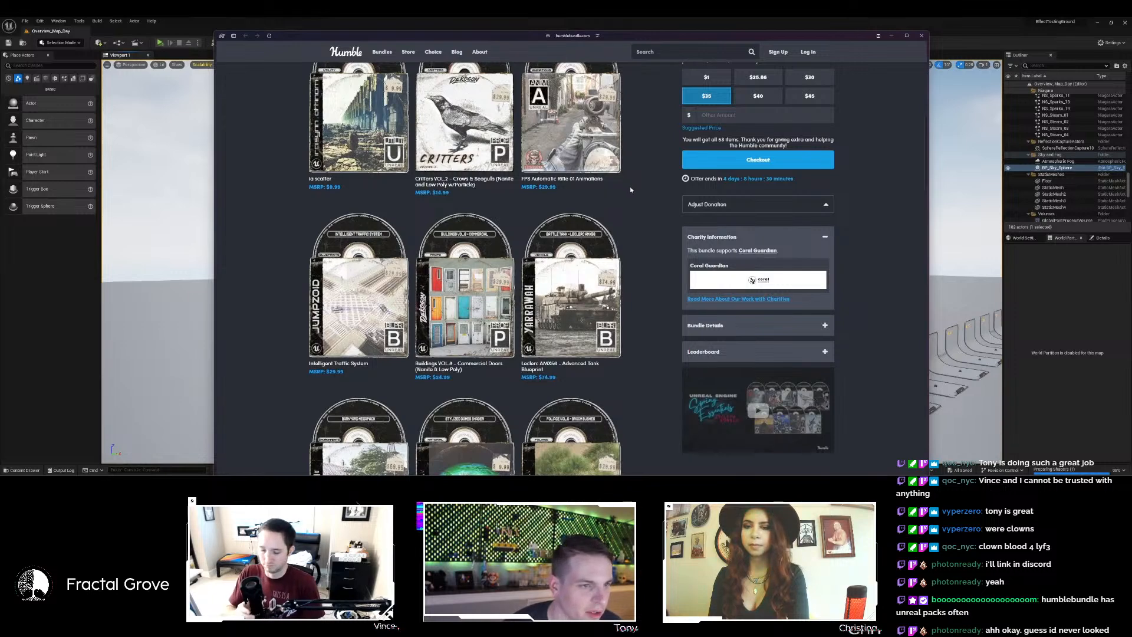
scroll(632, 188, down, 2)
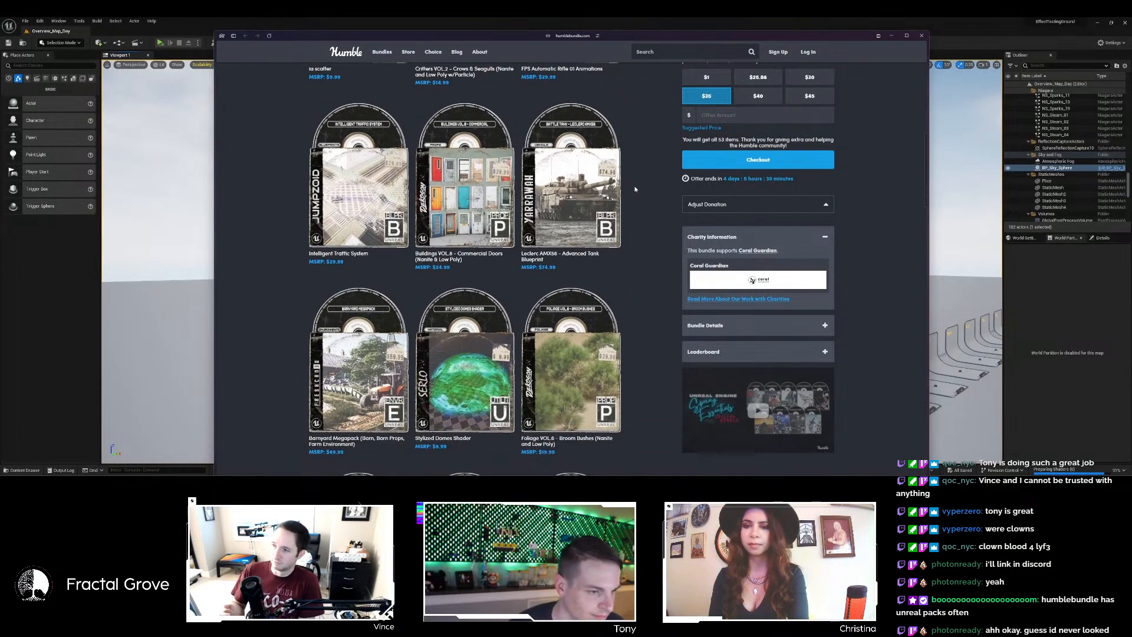
scroll(634, 186, down, 3)
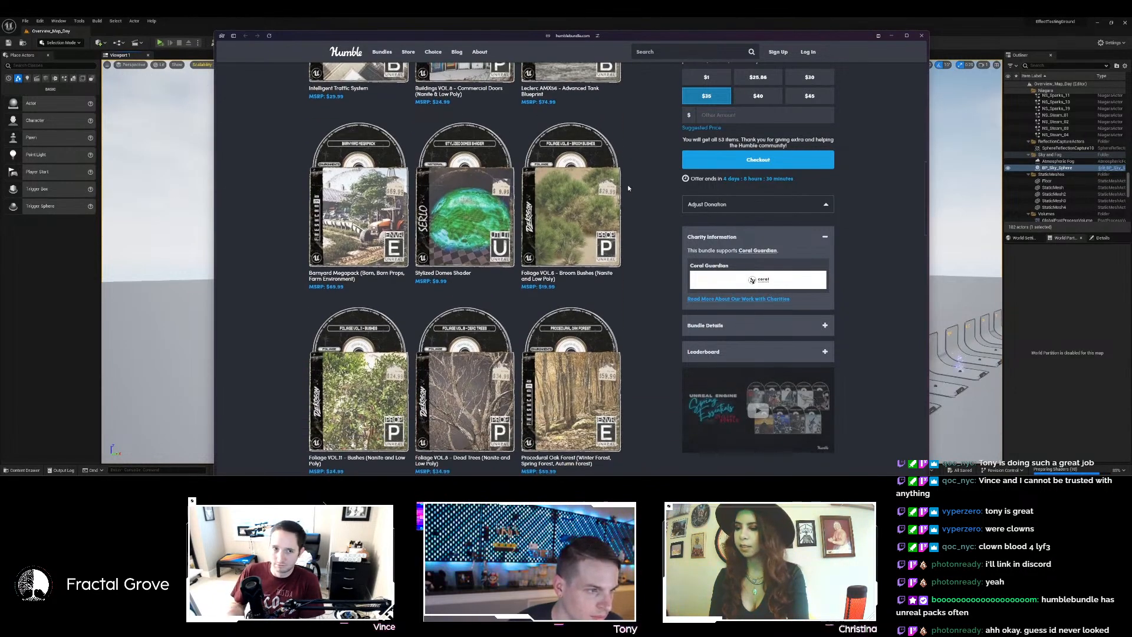
scroll(627, 185, down, 4)
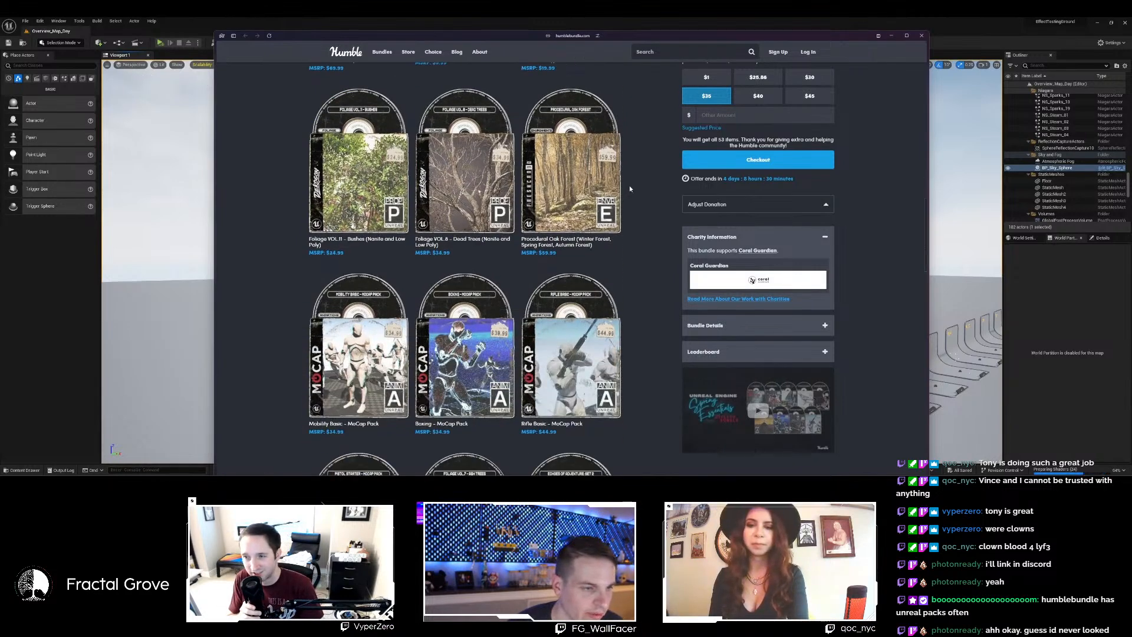
scroll(630, 188, down, 2)
scroll(629, 188, down, 1)
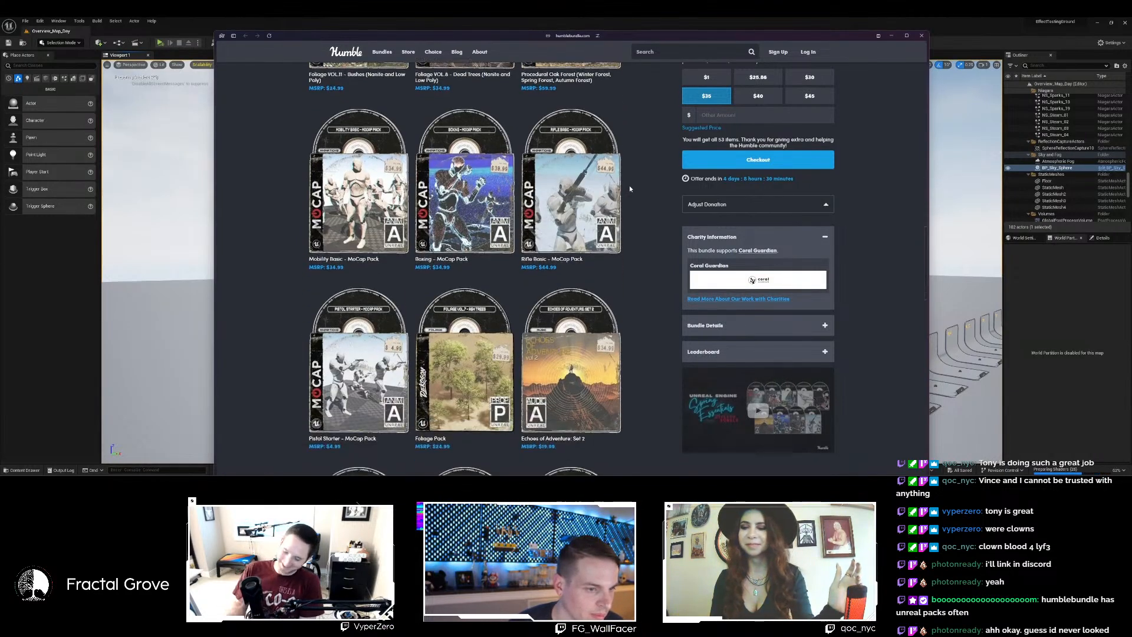
scroll(629, 188, down, 9)
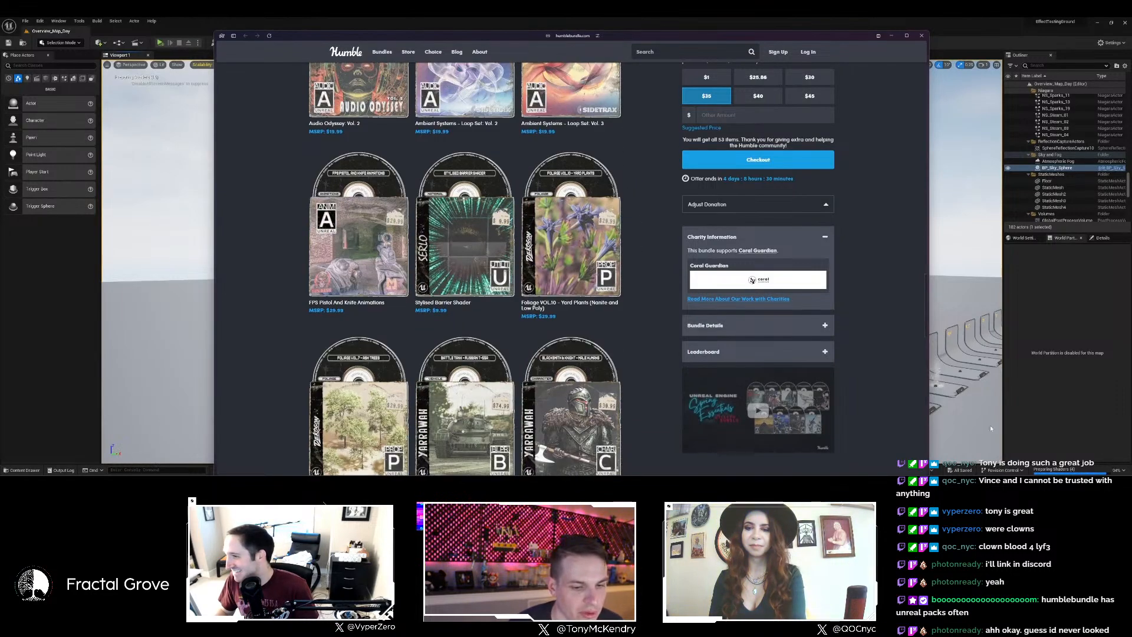
Bring up the Epic Games Launcher and open the Unreal Engine library.
click(1063, 478)
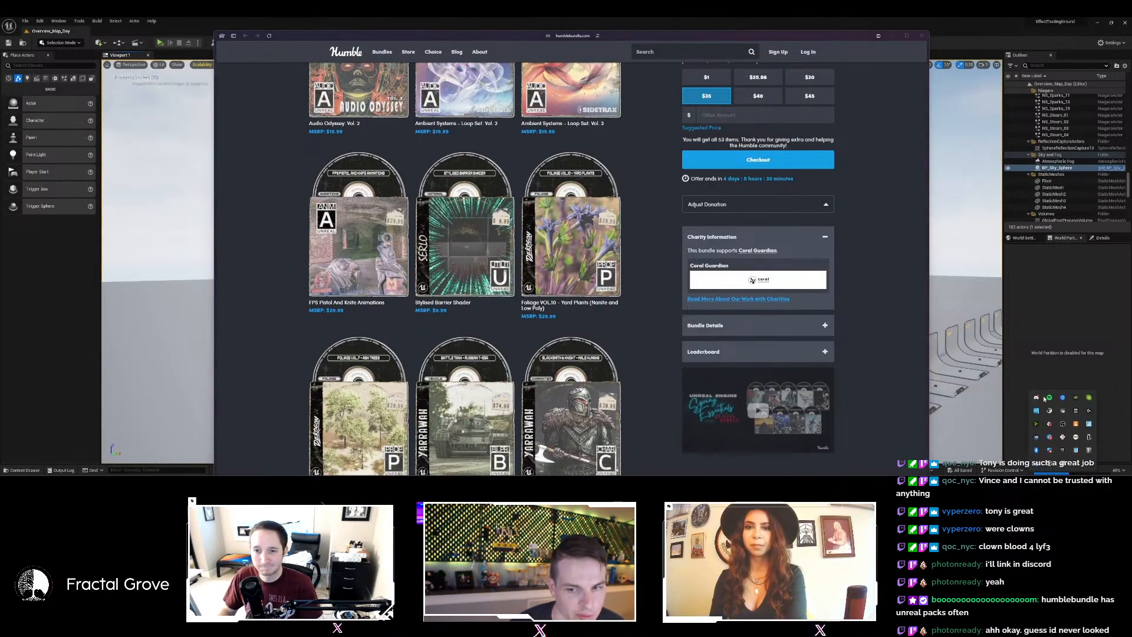
click(1050, 423)
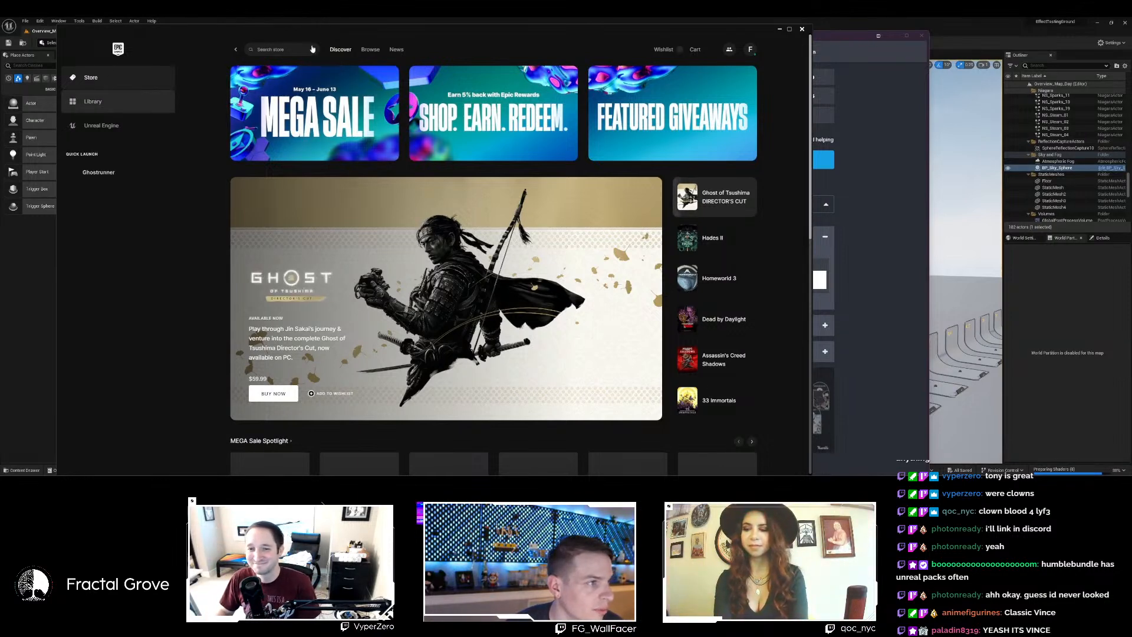
click(105, 131)
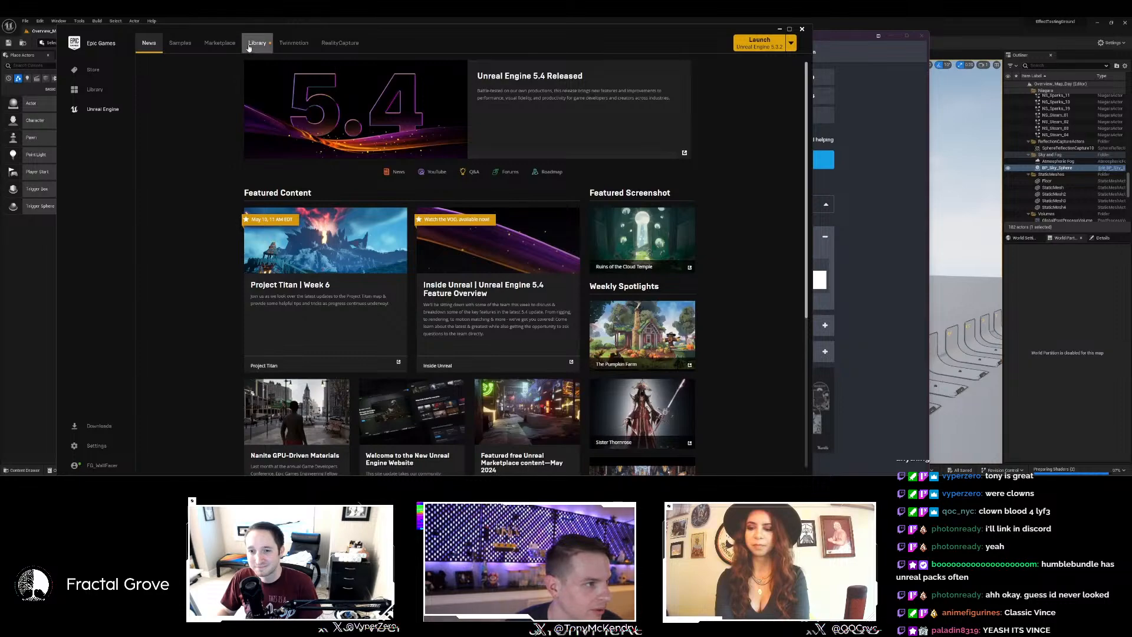
click(257, 43)
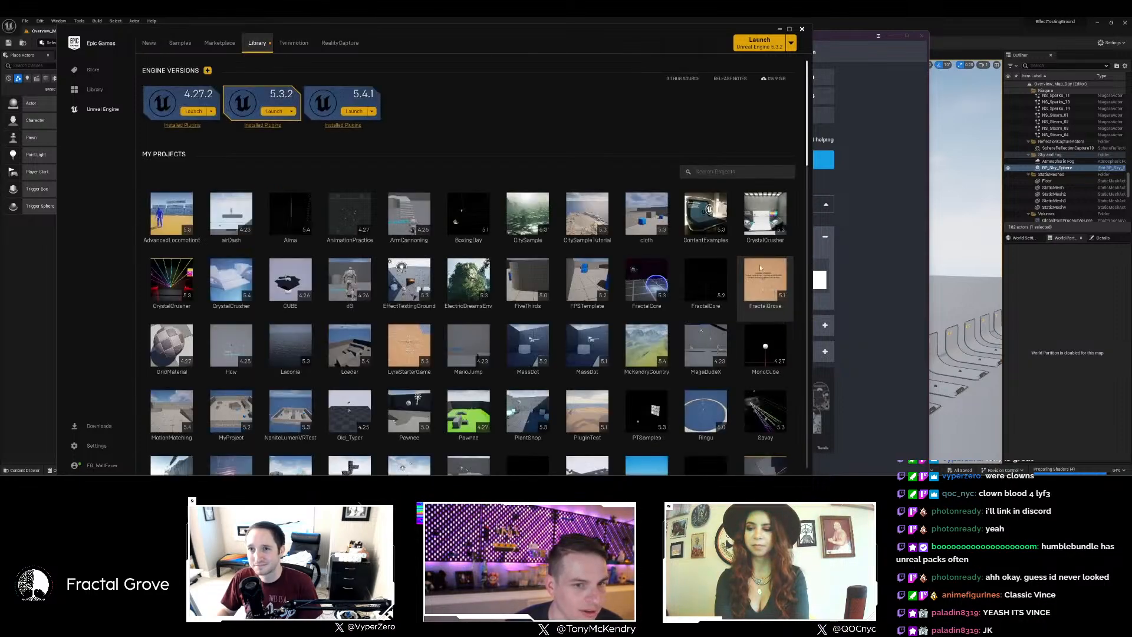
Look through the owned assets in the library's Vault.
scroll(805, 158, down, 2)
scroll(811, 236, down, 15)
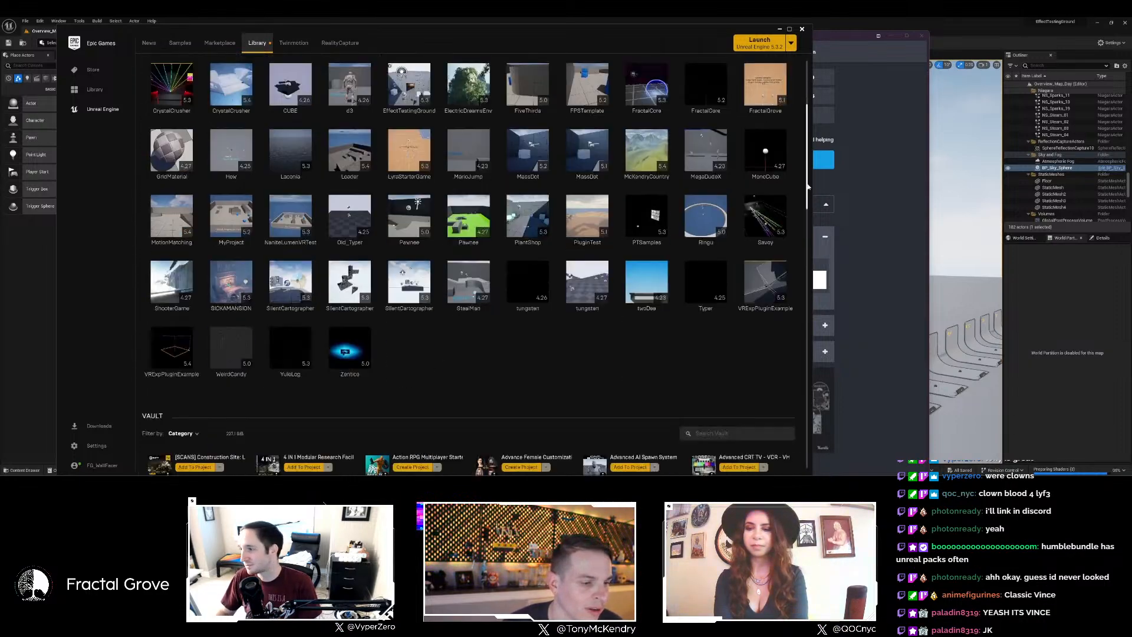
scroll(812, 243, up, 1)
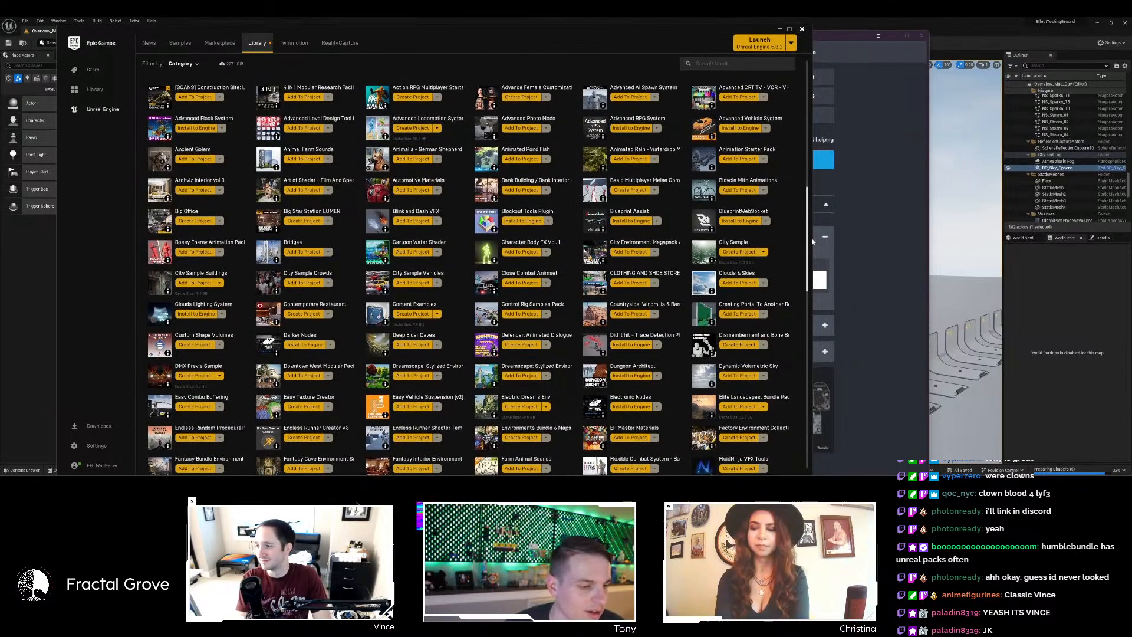
scroll(813, 243, down, 1)
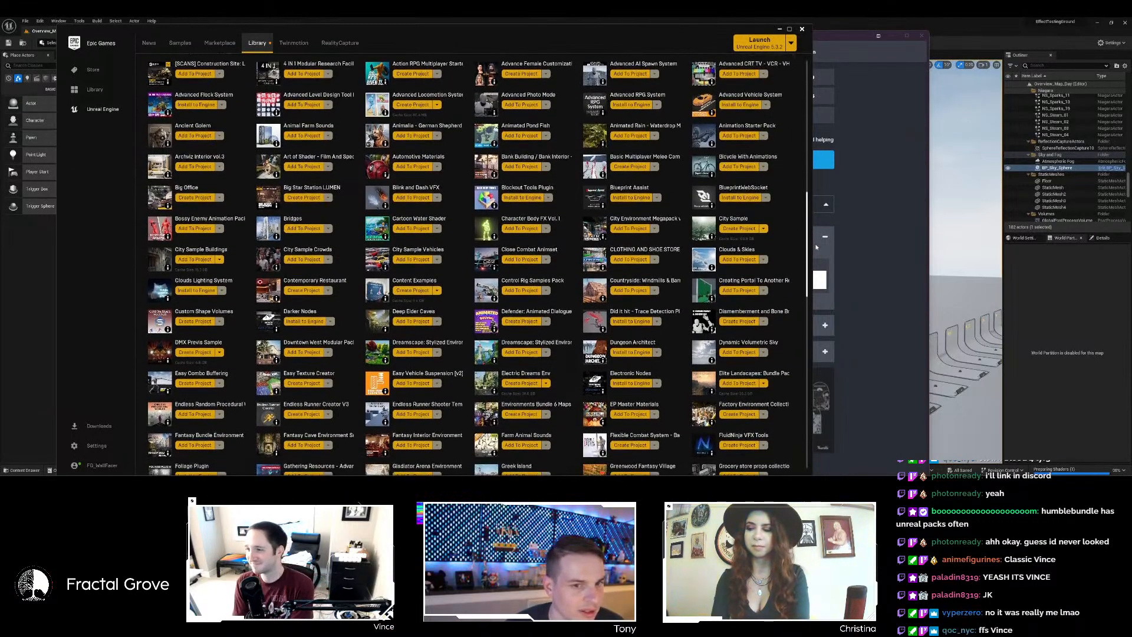
scroll(816, 247, down, 3)
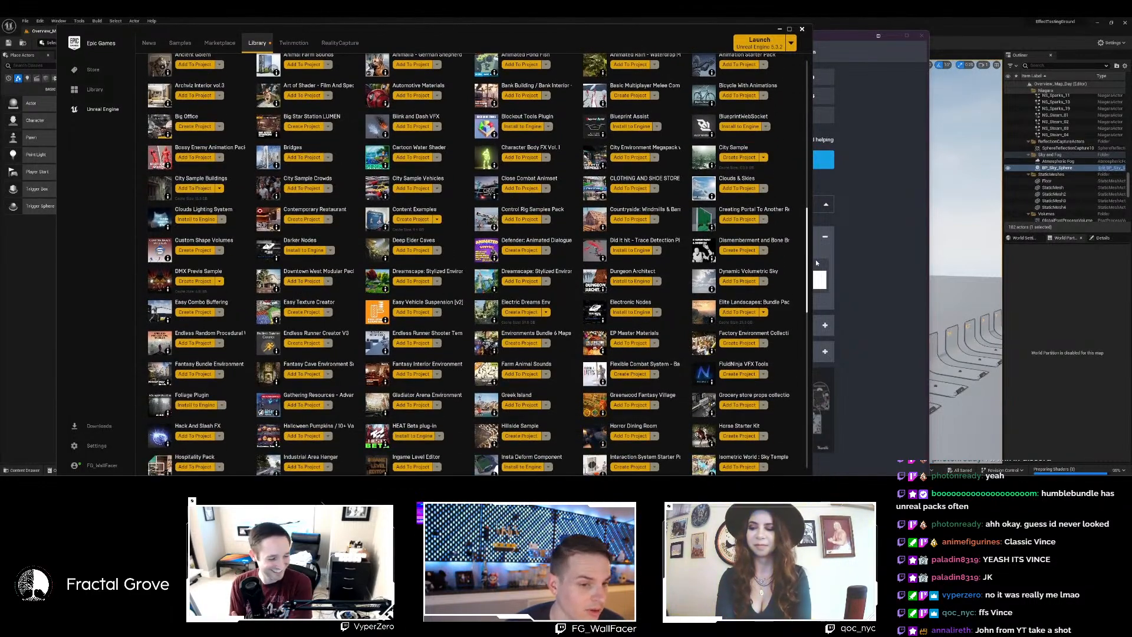
scroll(813, 257, up, 1)
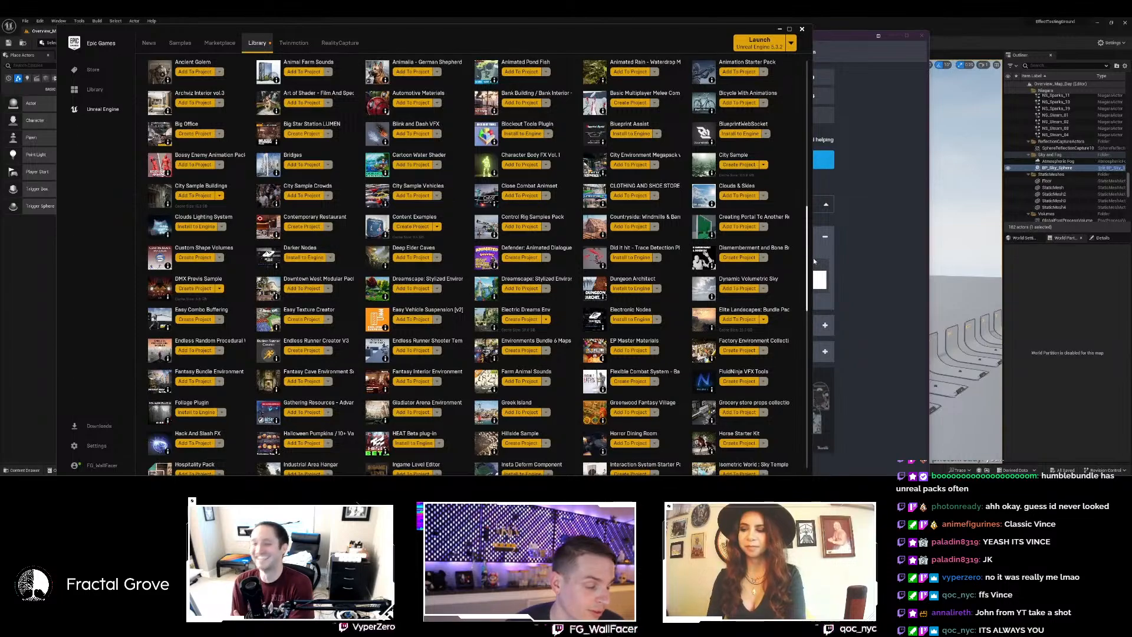
mouse_move(814, 260)
mouse_down()
mouse_move(818, 422)
mouse_move(812, 239)
mouse_up()
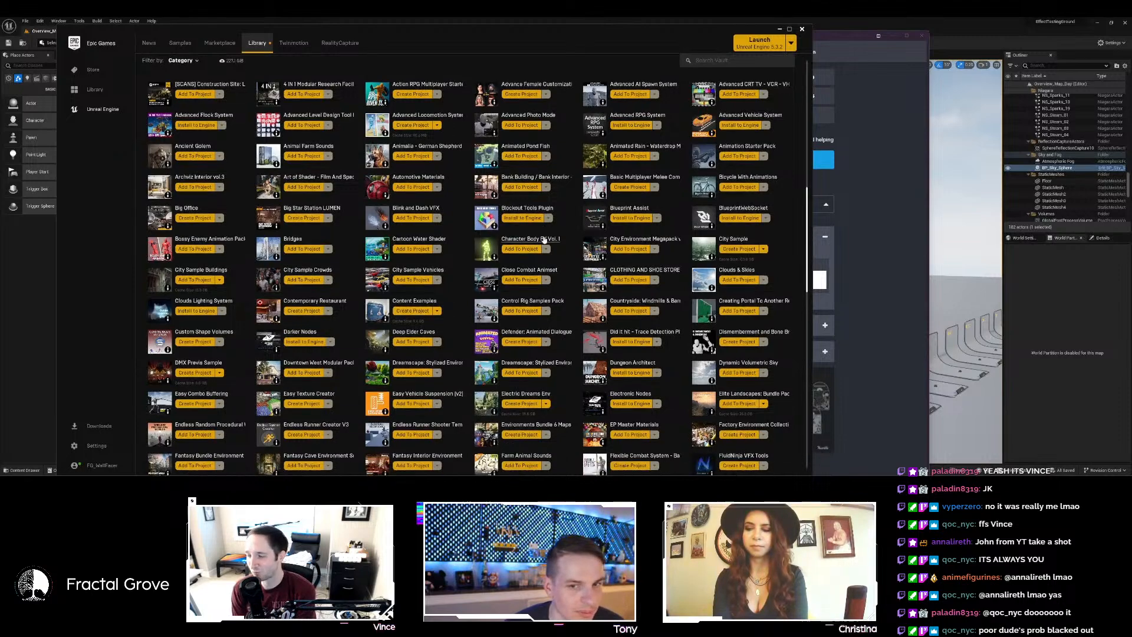
scroll(367, 277, down, 2)
scroll(492, 253, down, 5)
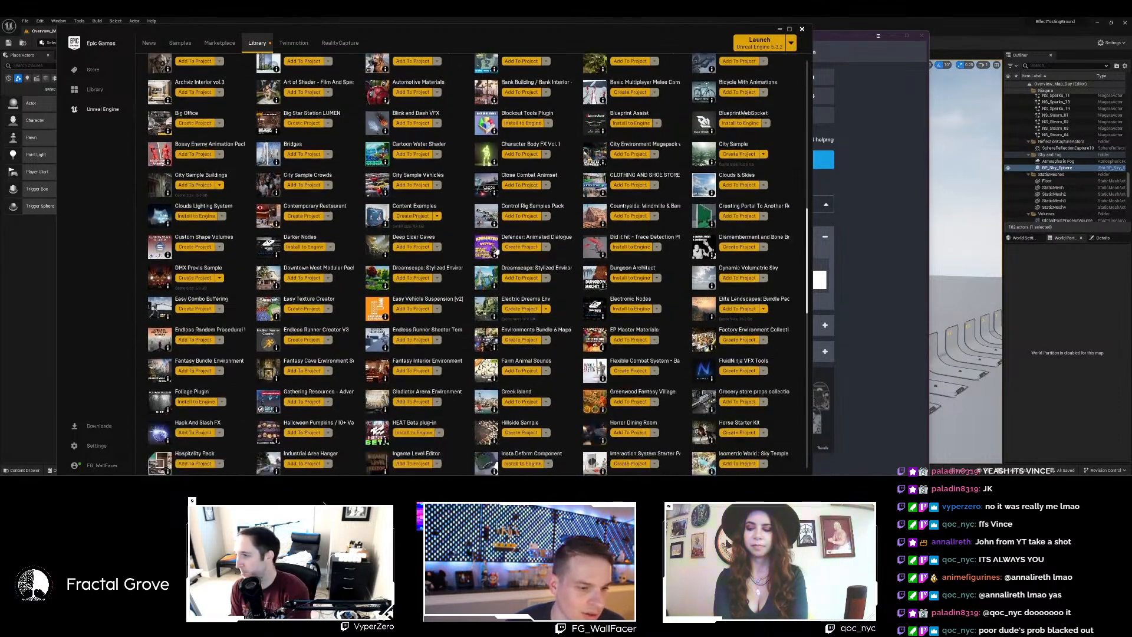
scroll(546, 241, down, 5)
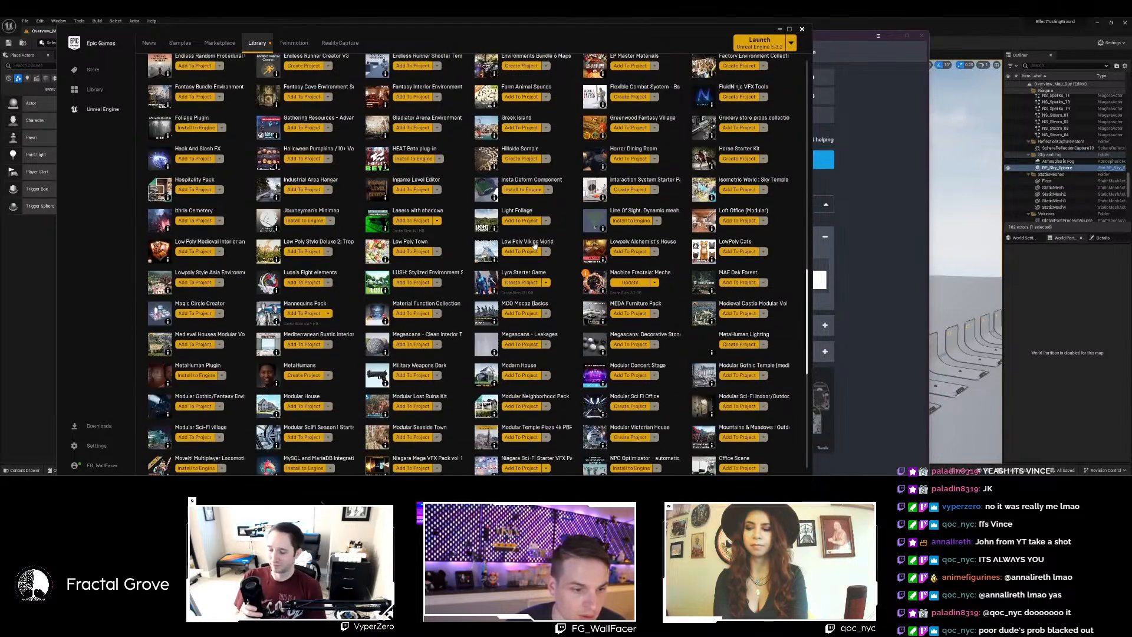
scroll(532, 242, up, 15)
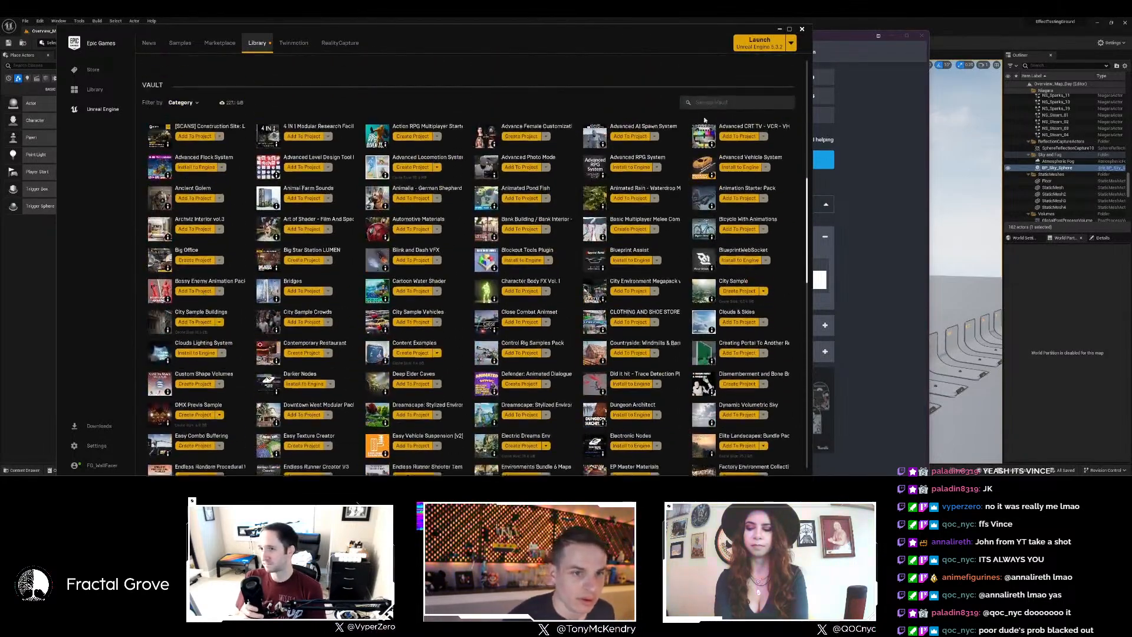
Search the Vault for the Niagara Sci-Fi Starter VFX Pack and view its Marketplace detail page.
click(724, 116)
text(sc)
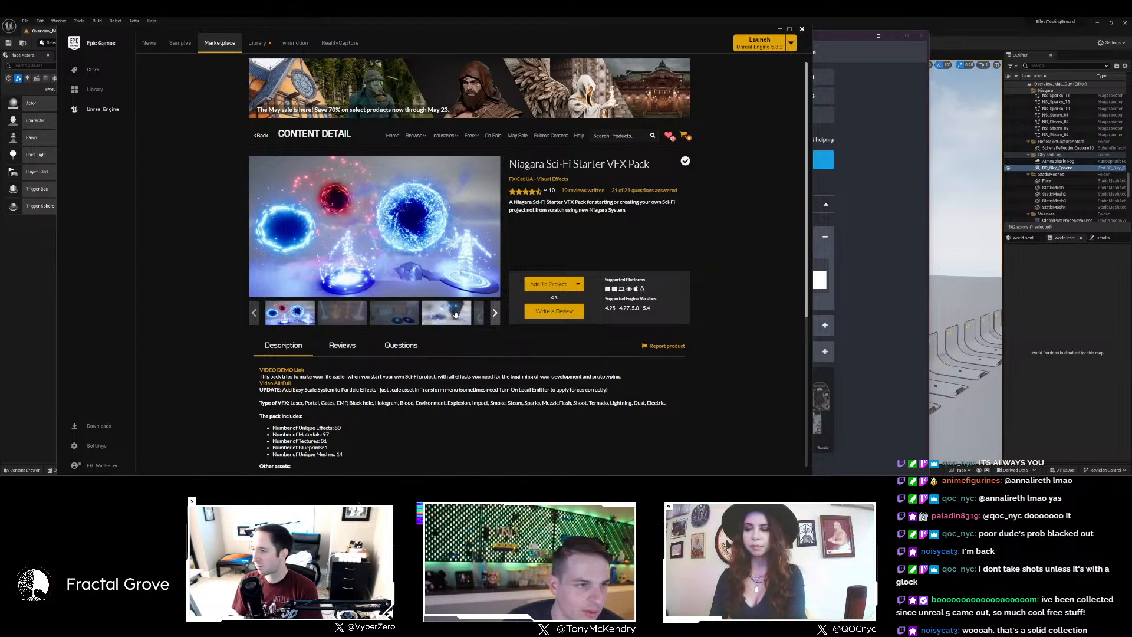
scroll(345, 302, down, 3)
scroll(403, 298, up, 3)
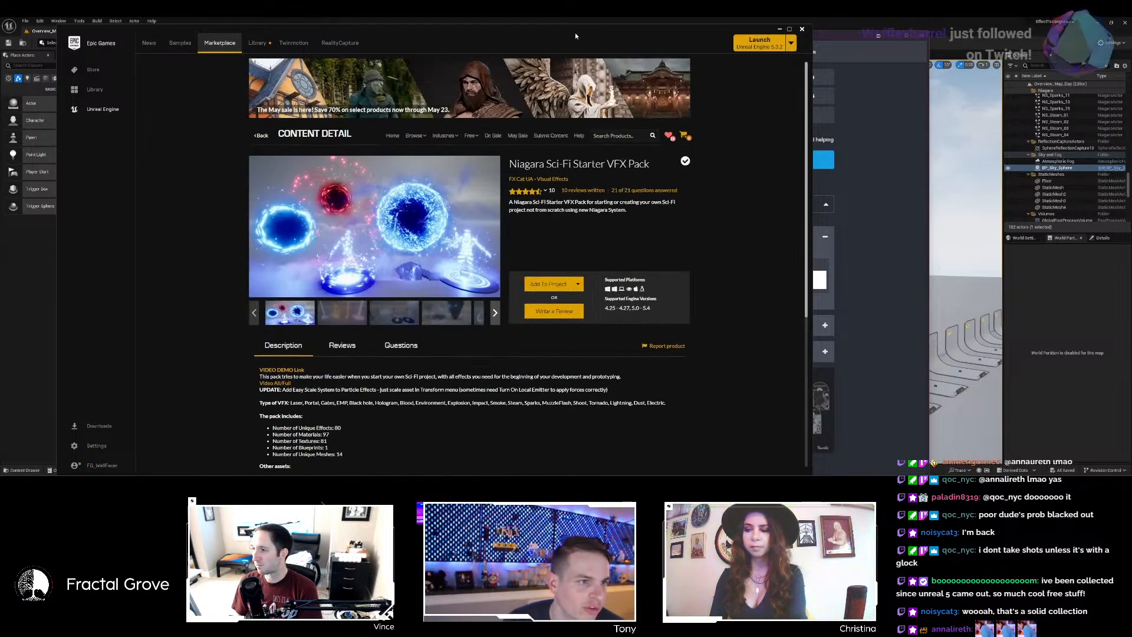
Return to Unreal Editor and examine the effect display stands in Overview_Map_Day up to the Explosion BlackHole stand.
click(1058, 283)
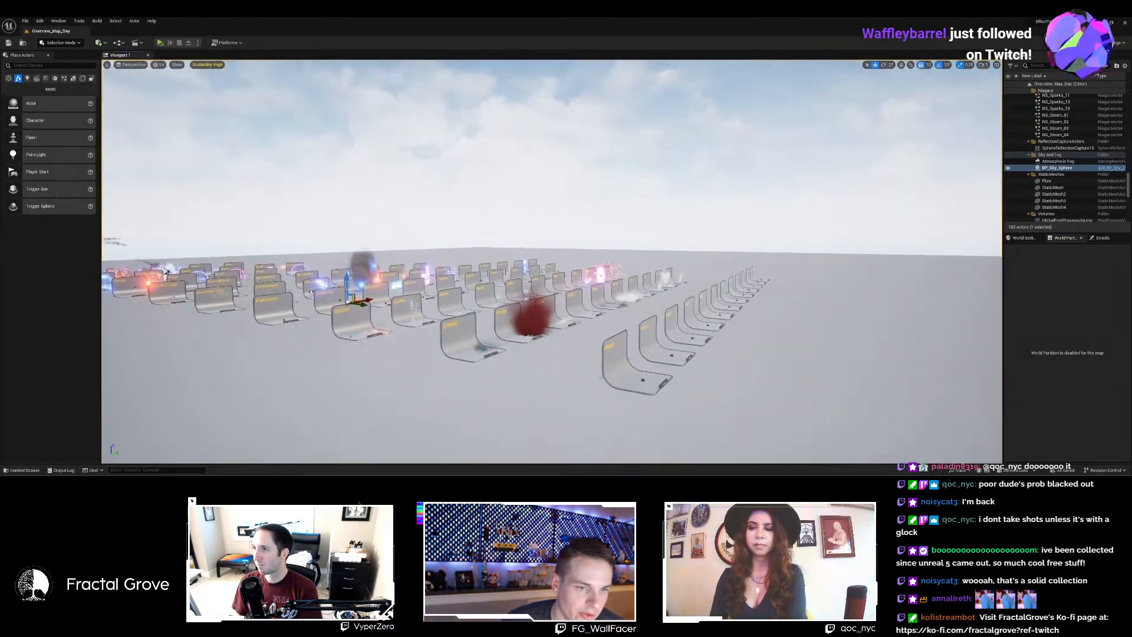
right_drag(552, 261, 552, 298)
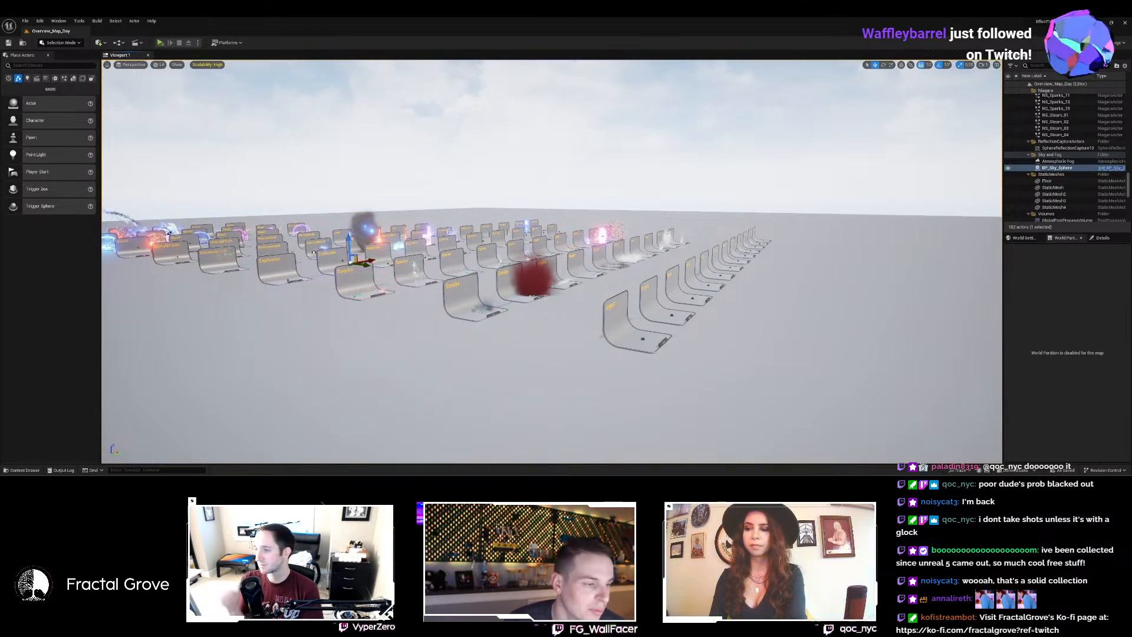
right_drag(552, 261, 398, 235)
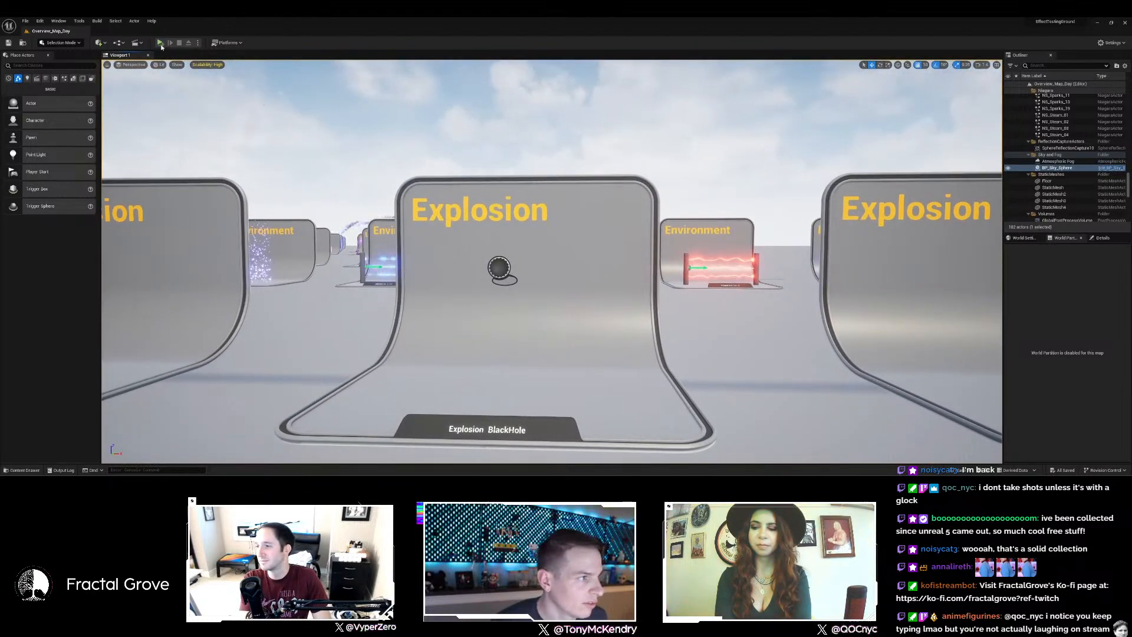
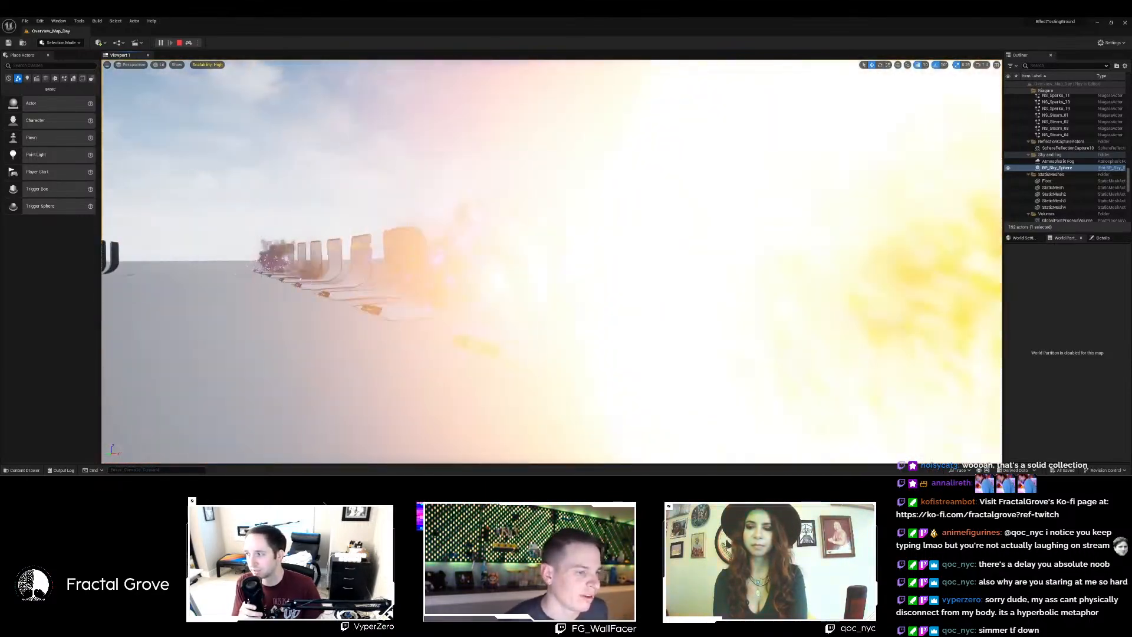
Move through the running level past the effect displays and view the row of Impact stands, including Impact Plastic and Impact Sand.
key(w)
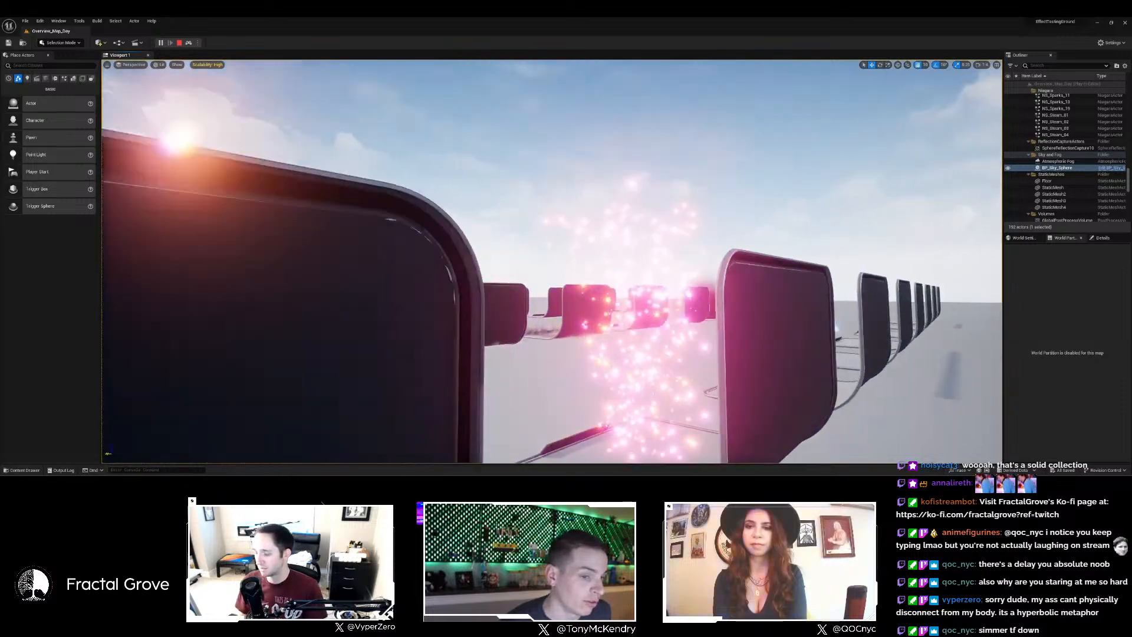
key(w)
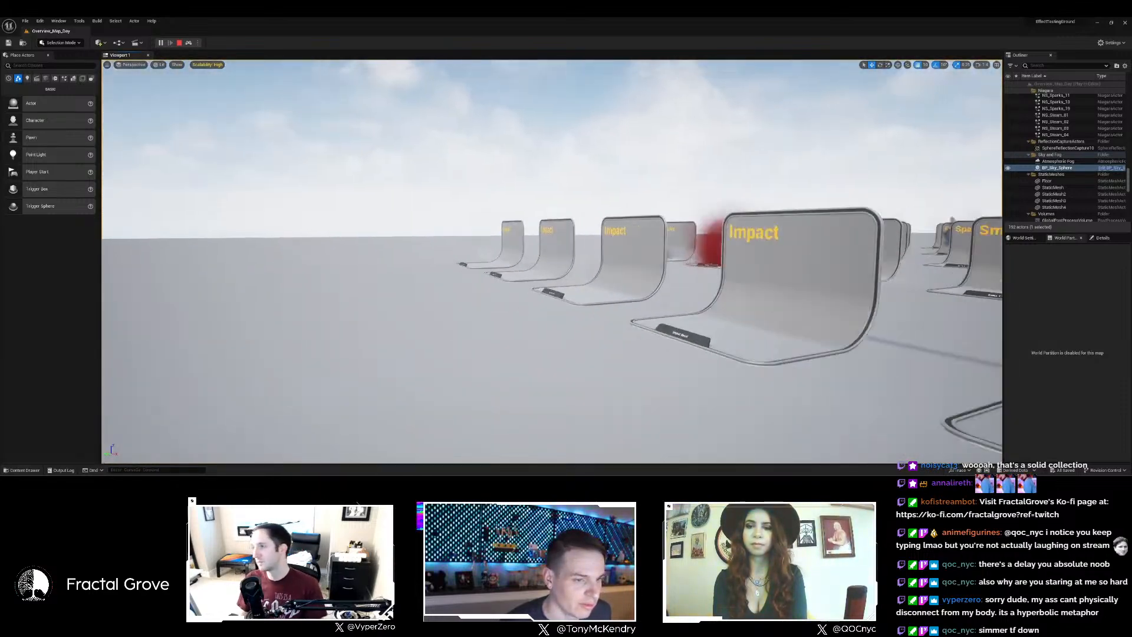
key(w)
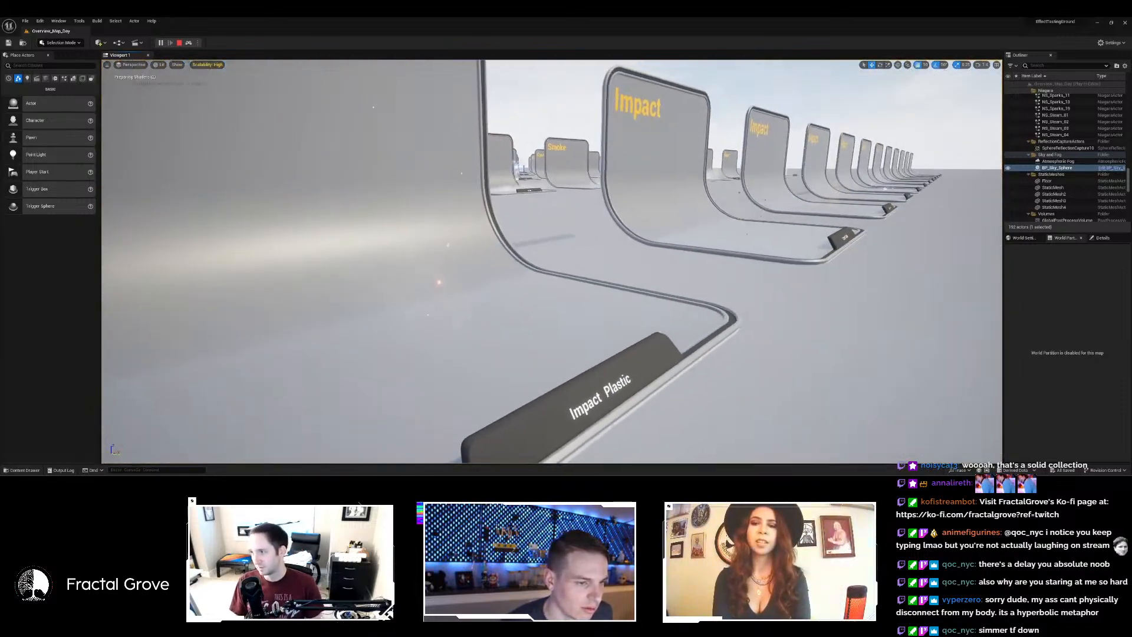
key(w)
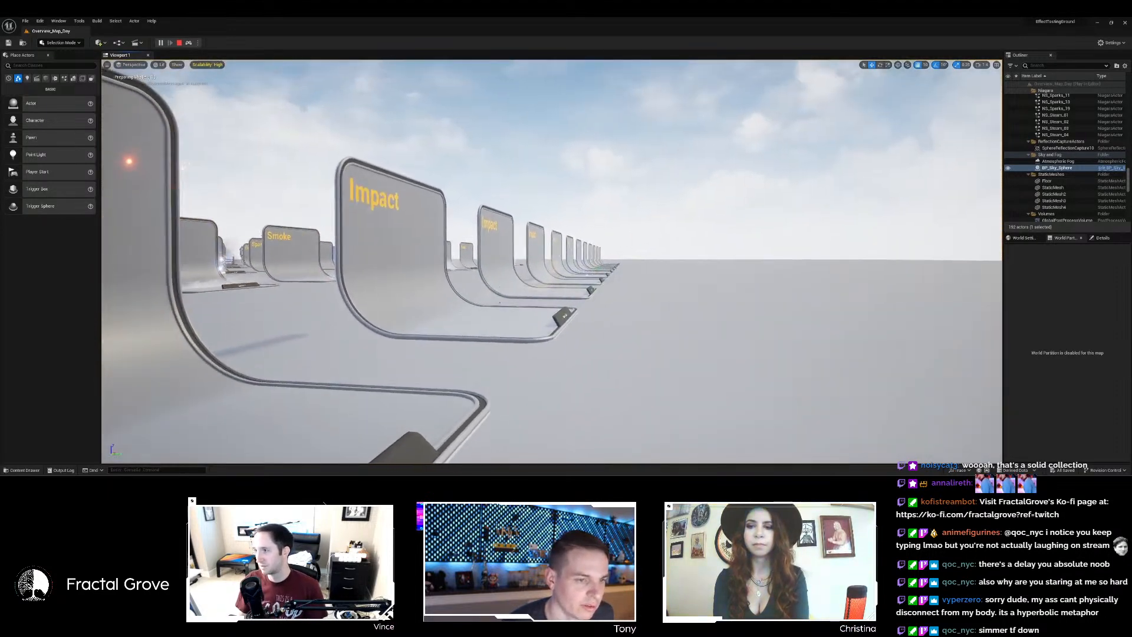
key(w)
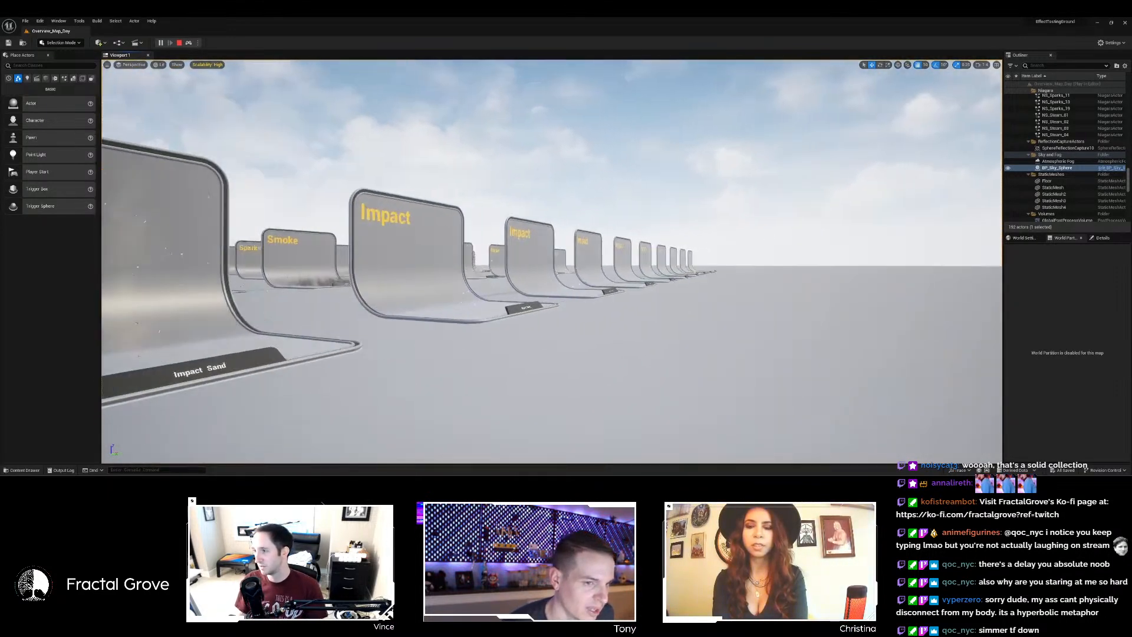
key(w)
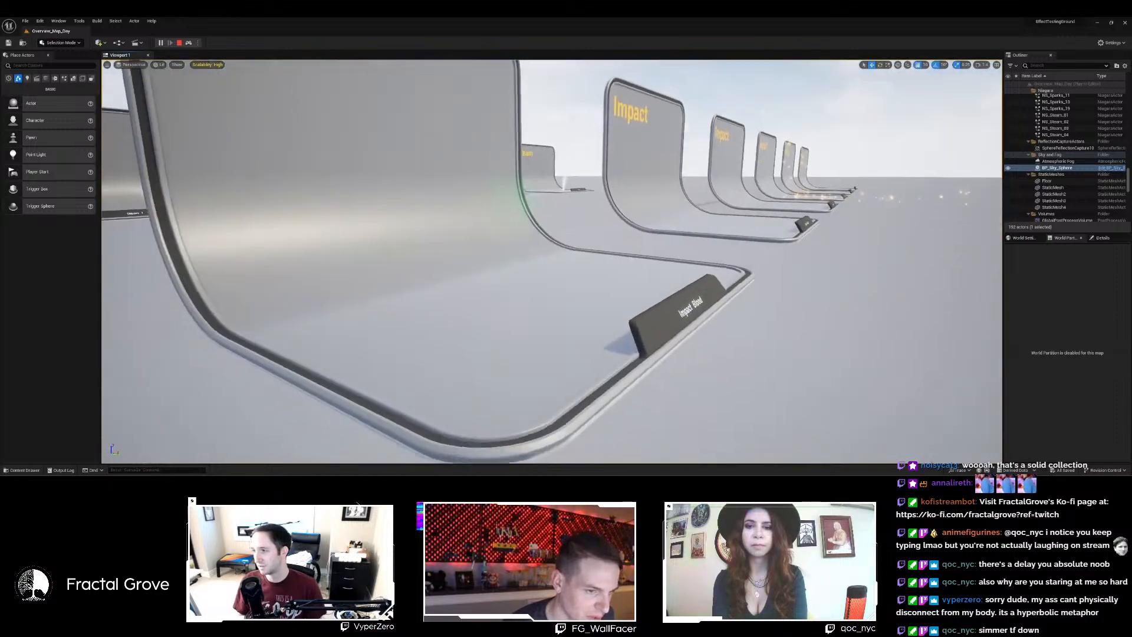
Move past the Impact stands, including Impact Glass, and view the Steam and Smoke effect stands.
key(w)
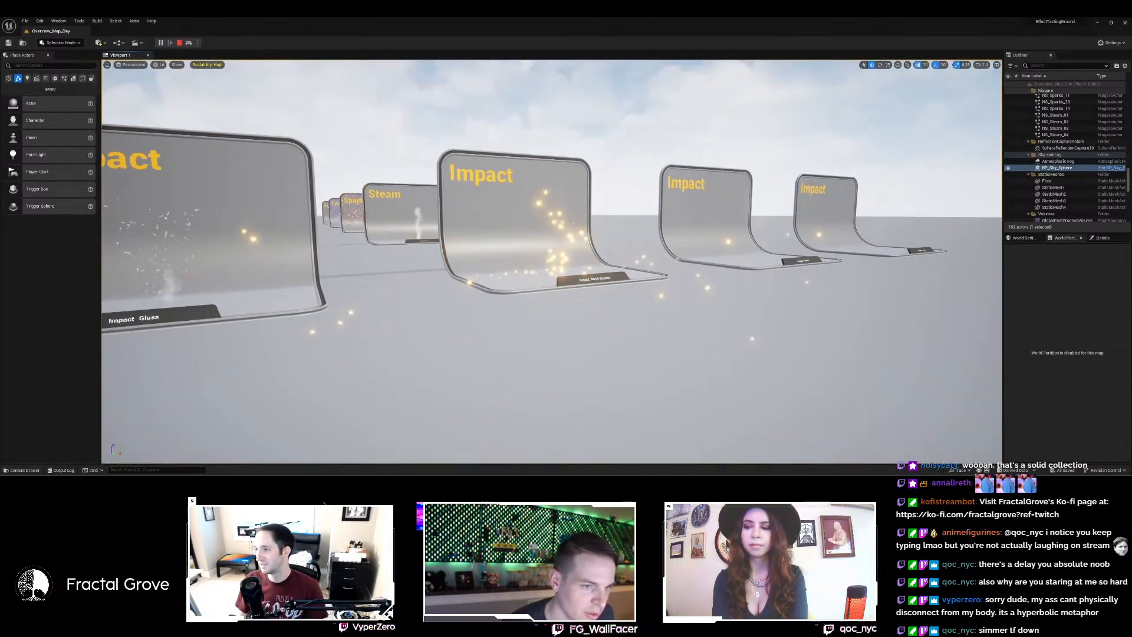
key(w)
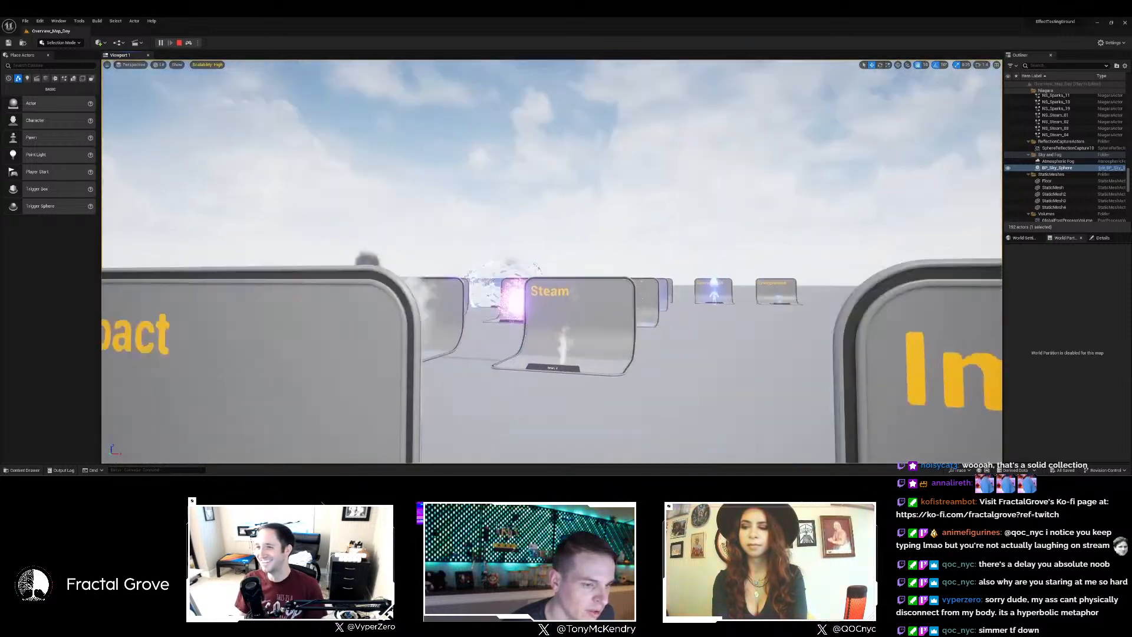
key(w)
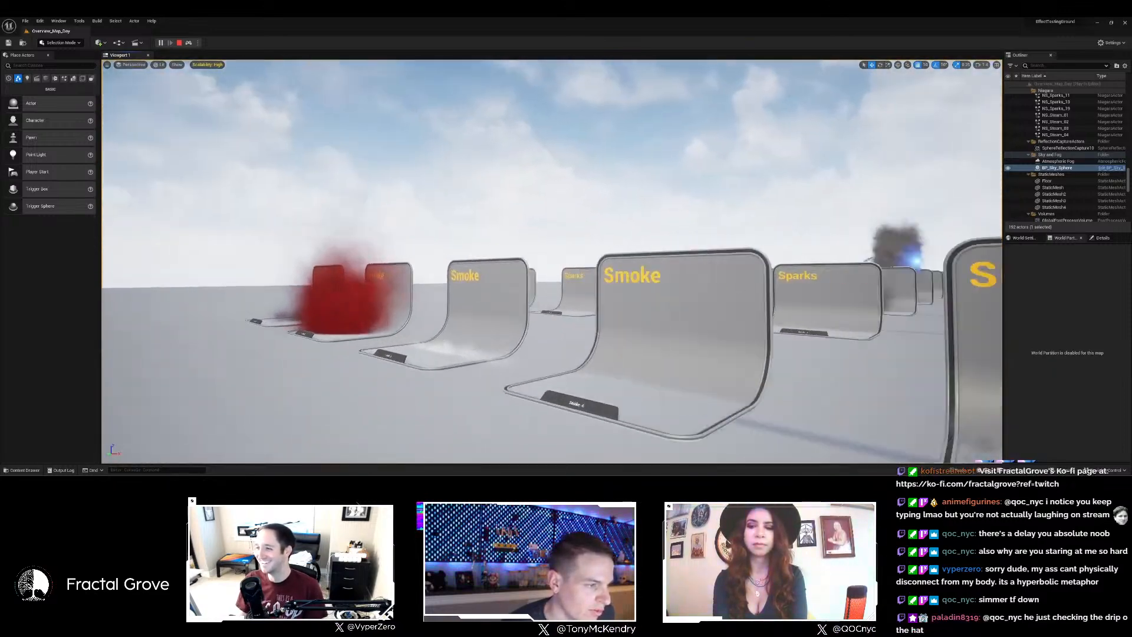
Examine the row of Sparks effect stands from Sparks 2 and Sparks 5 up close to Sparks 10.
key(w)
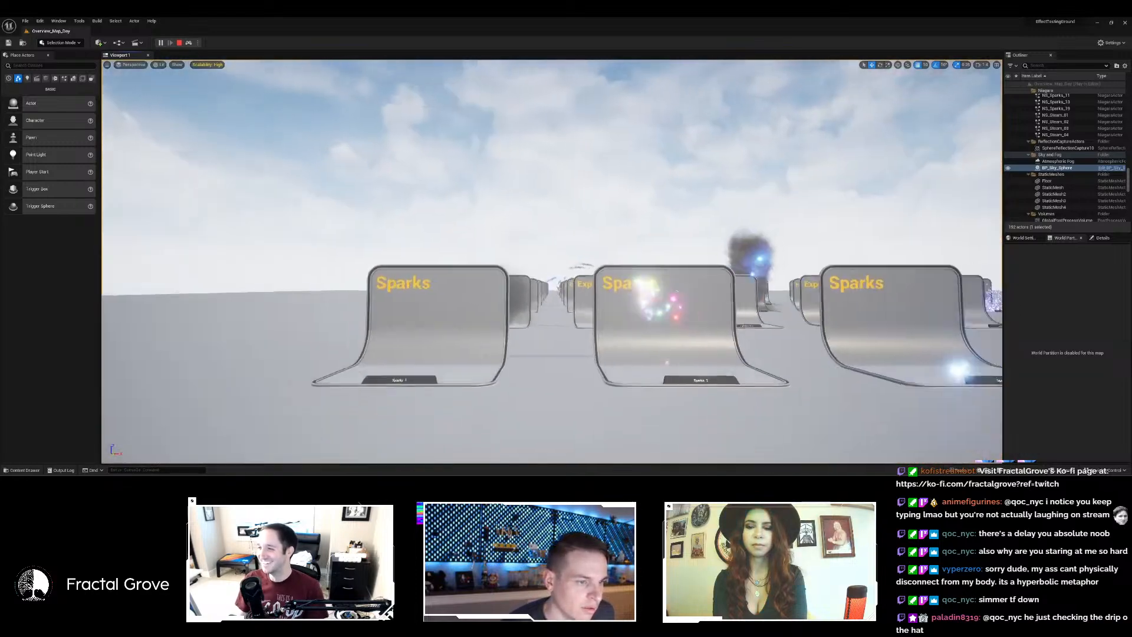
key(w)
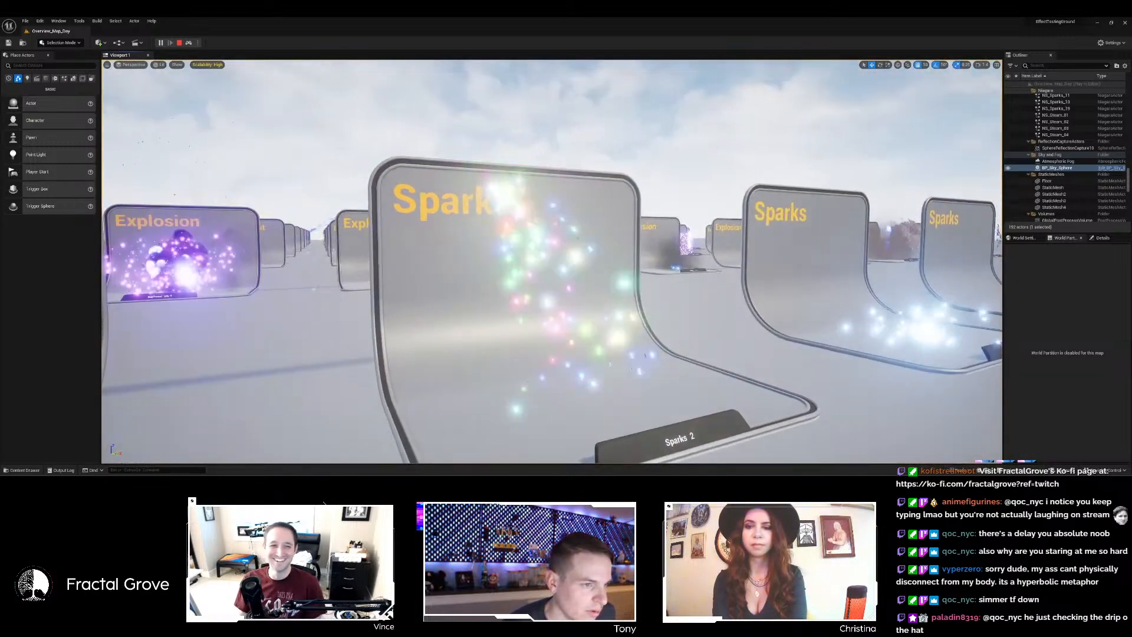
key(w)
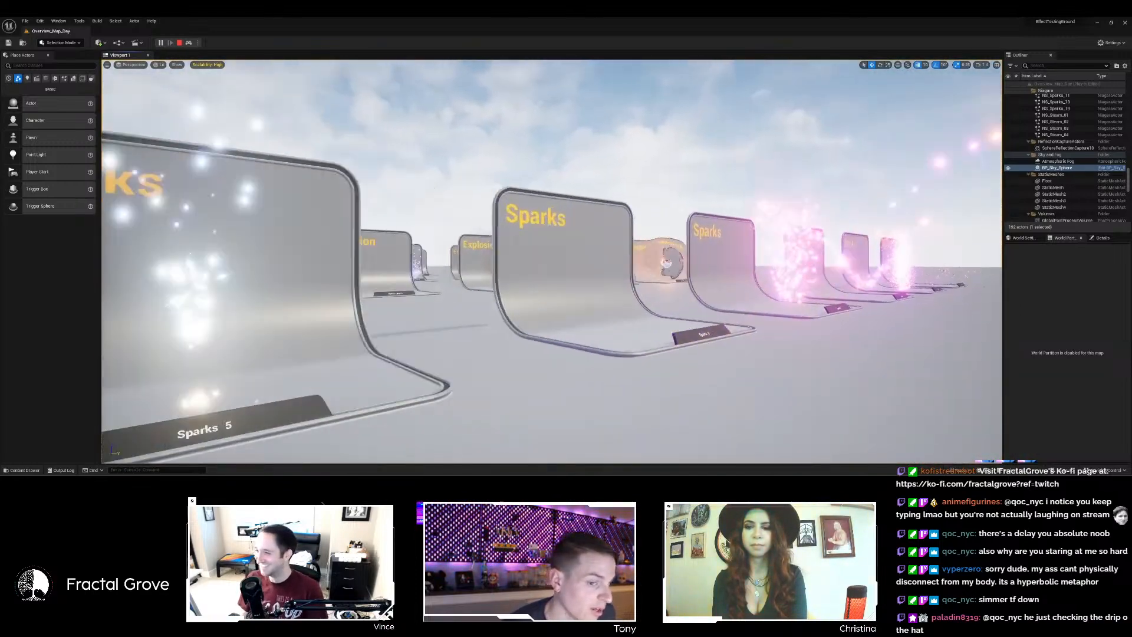
key(w)
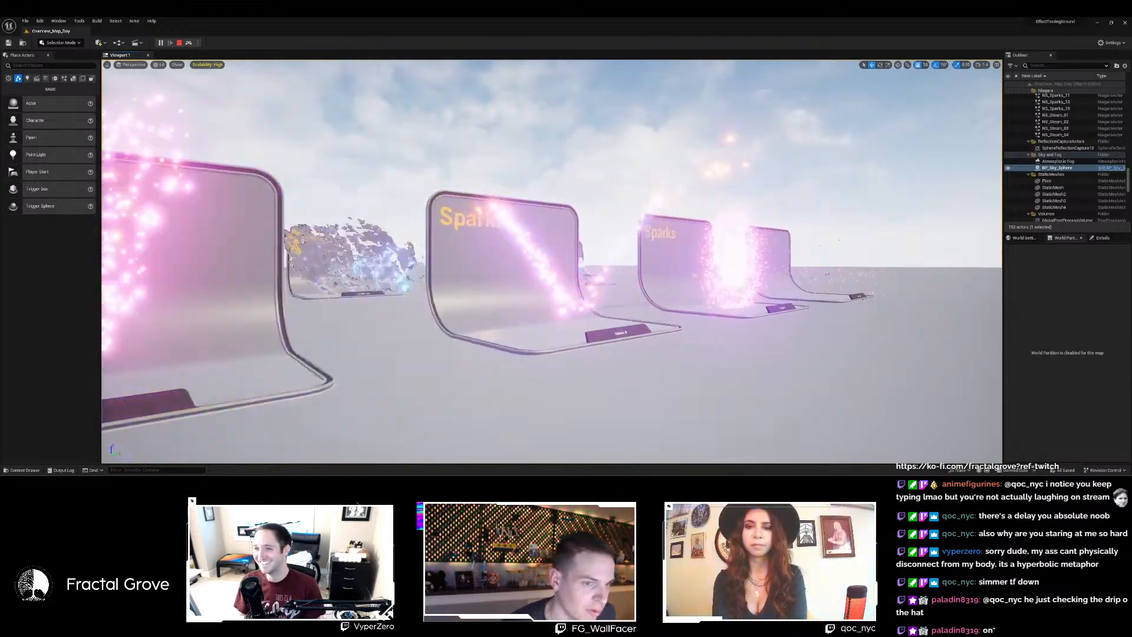
key(w)
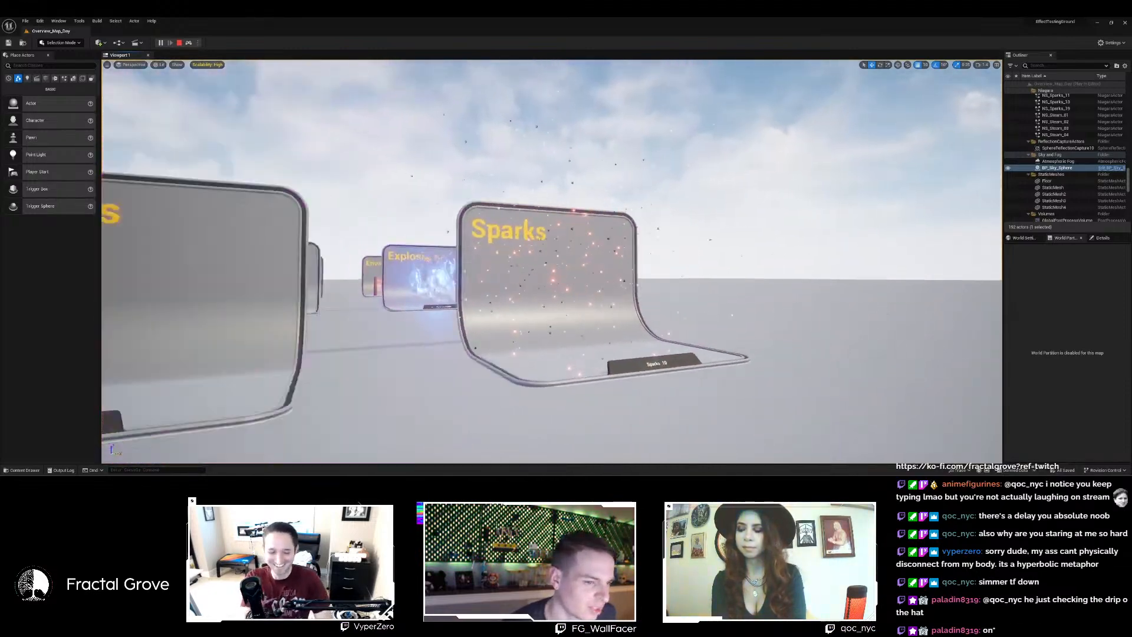
key(w)
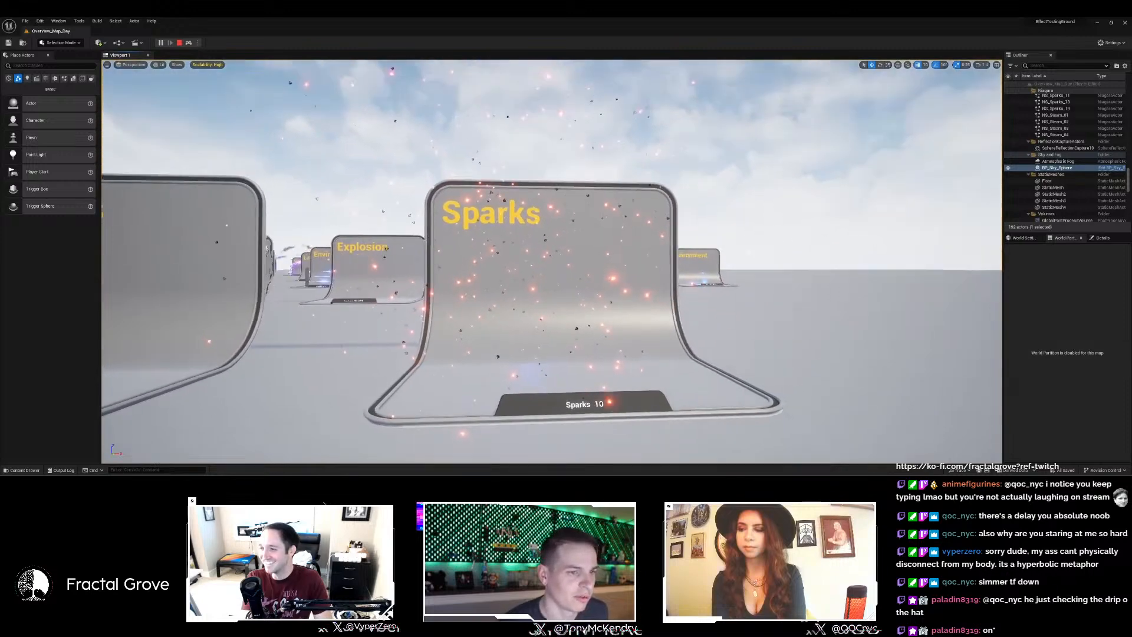
key(w)
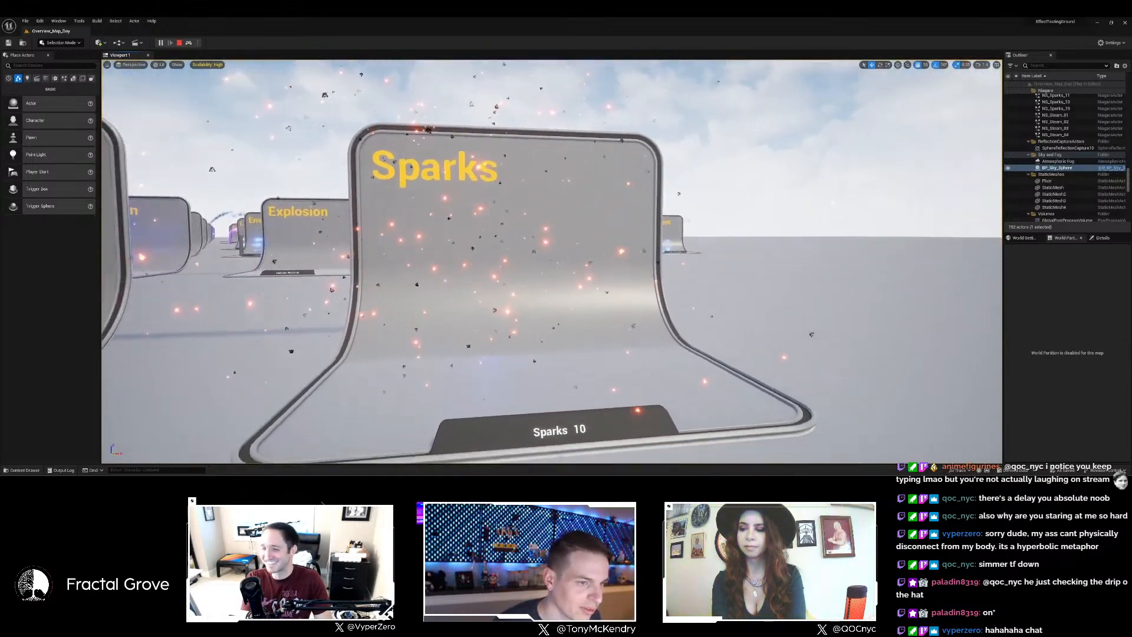
key(w)
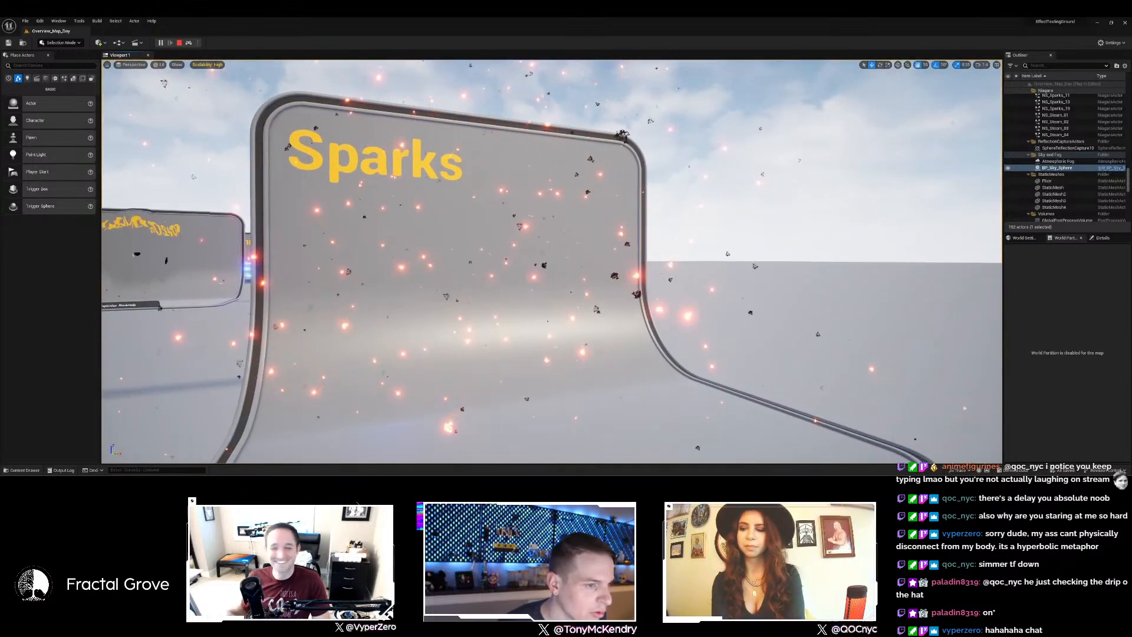
Examine the Explosion effect stands, including Explosion Electric, Explosion Grenade and Explosion Big 1.
key(s)
key(w)
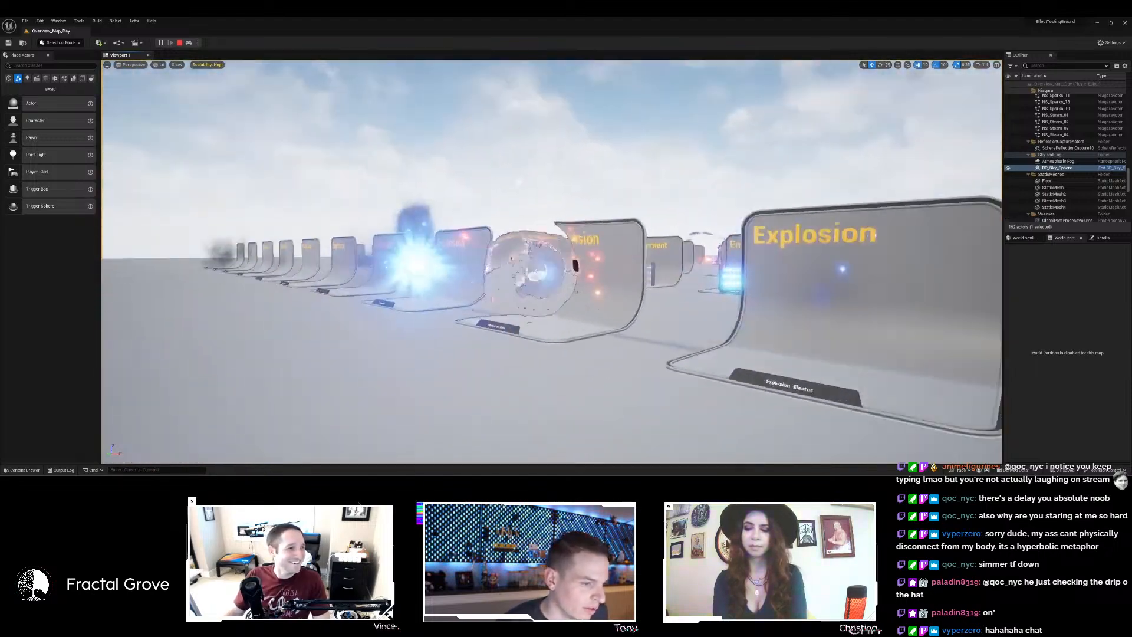
key(w)
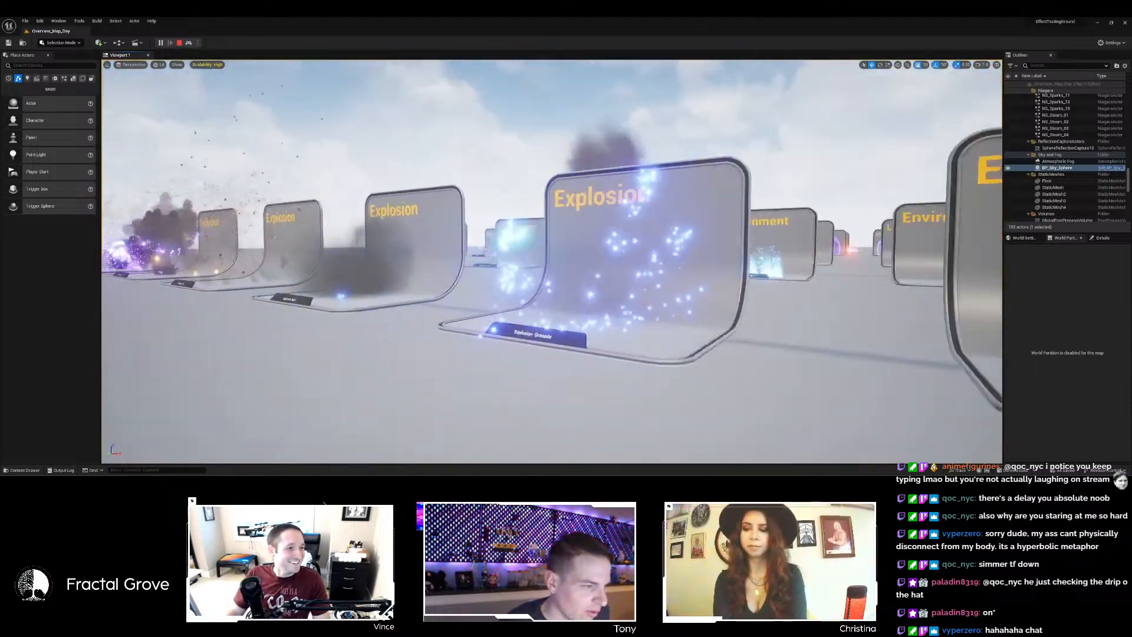
key(s)
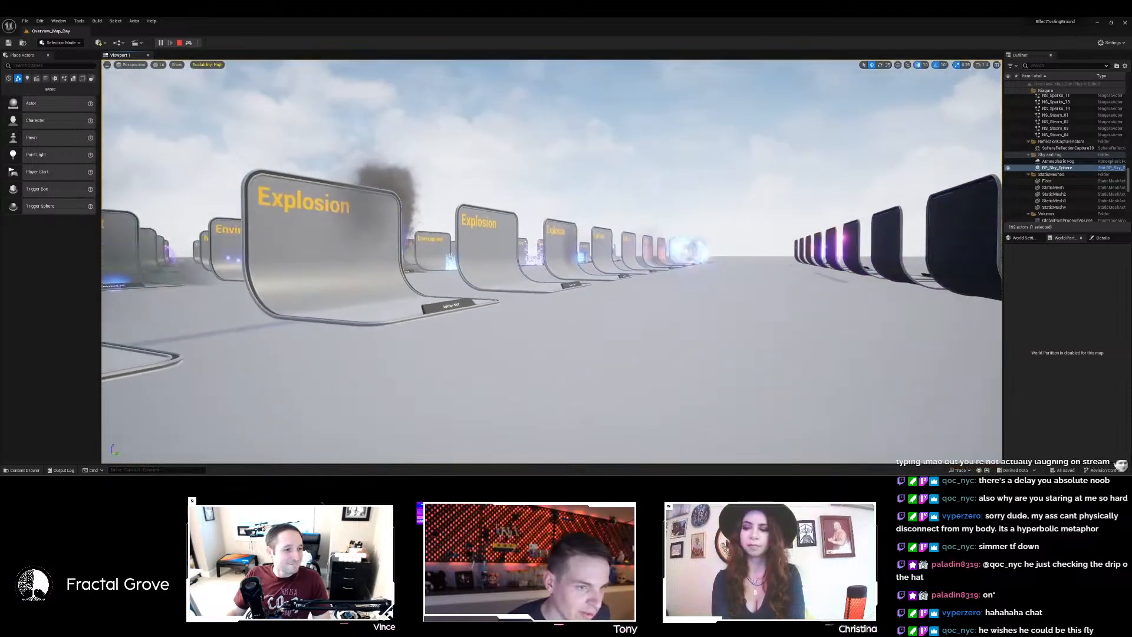
key(s)
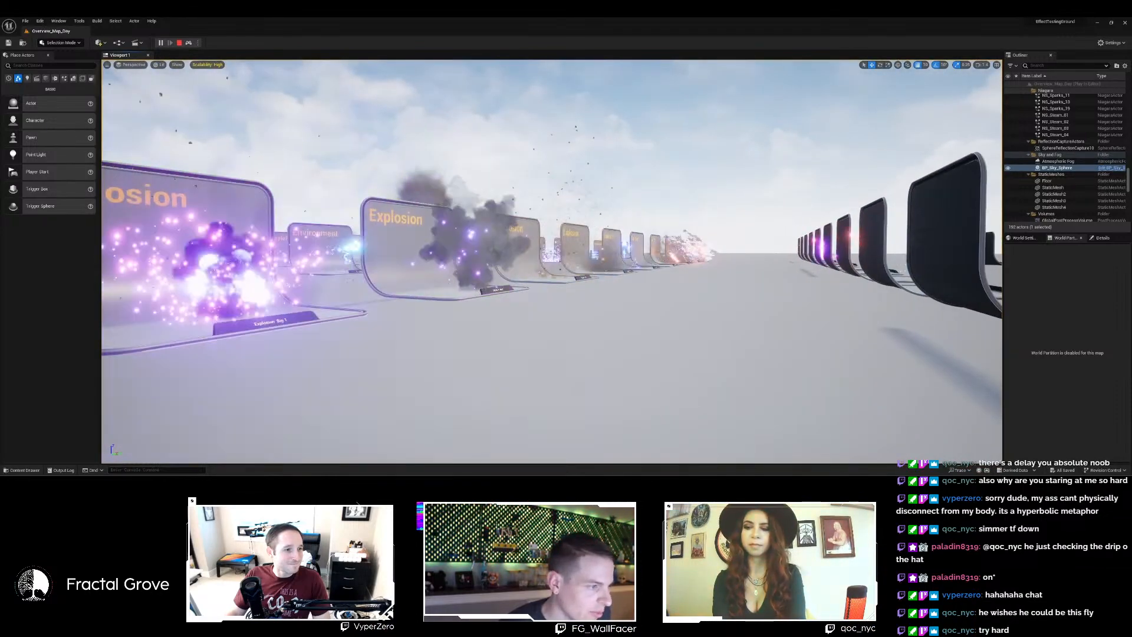
Move along the Environment stands and view the smoke vortex and Environment Primitive 2 effects up close.
key(w)
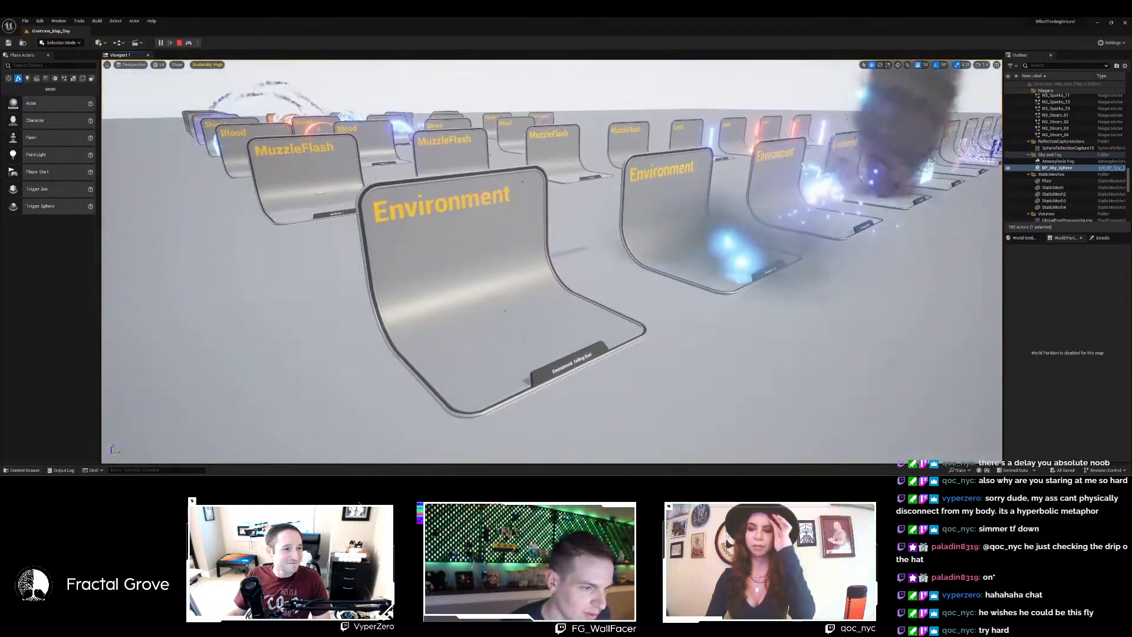
key(d)
key(w)
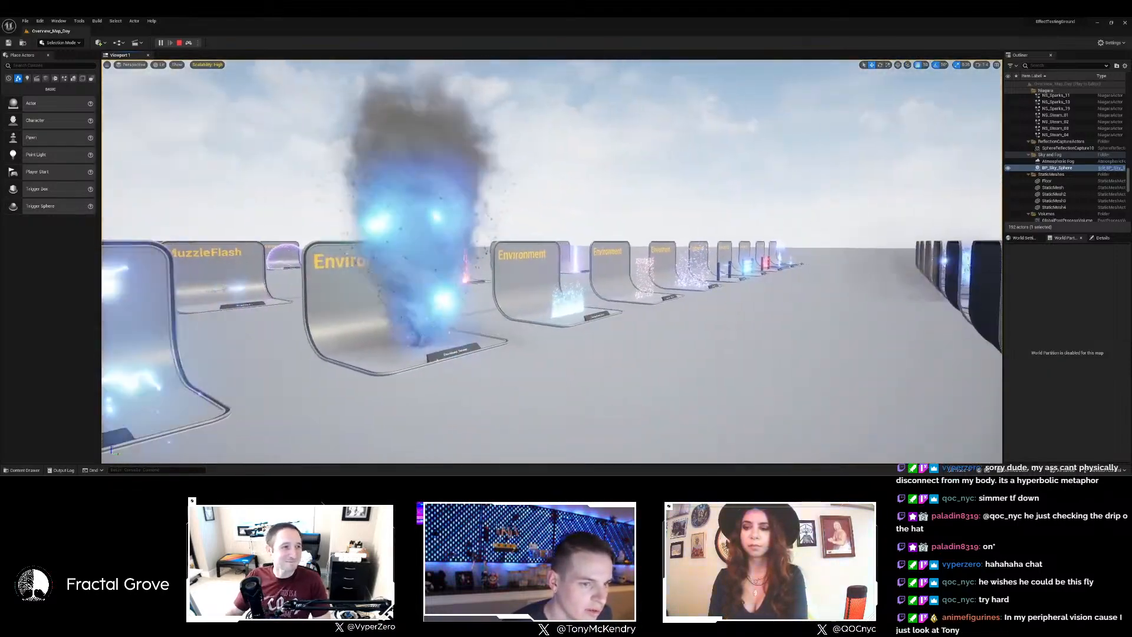
key(w)
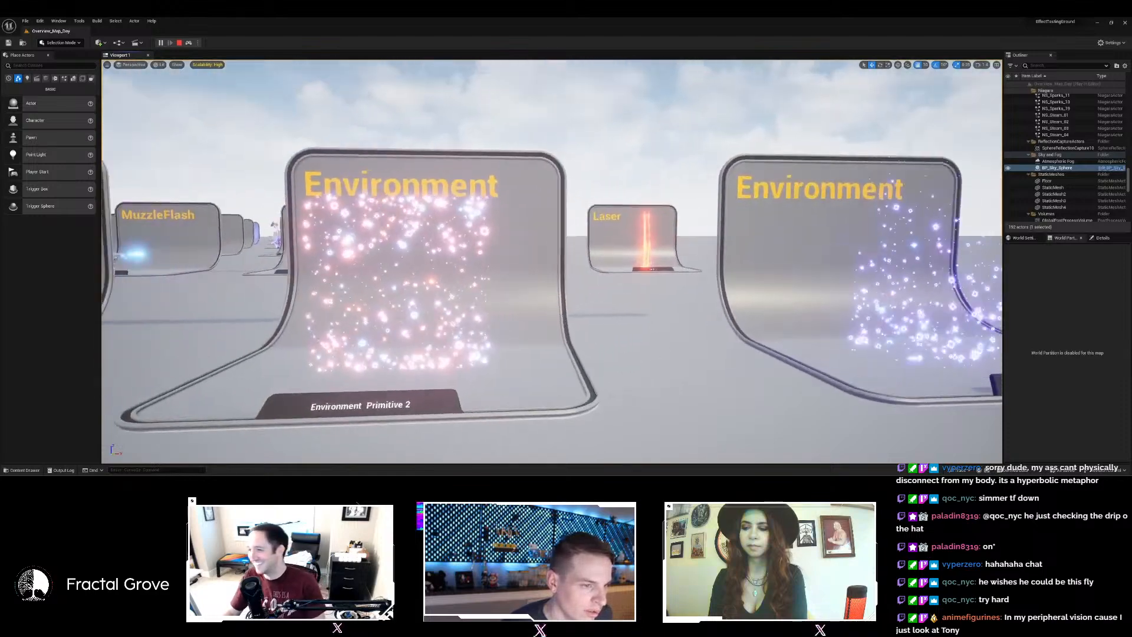
key(s)
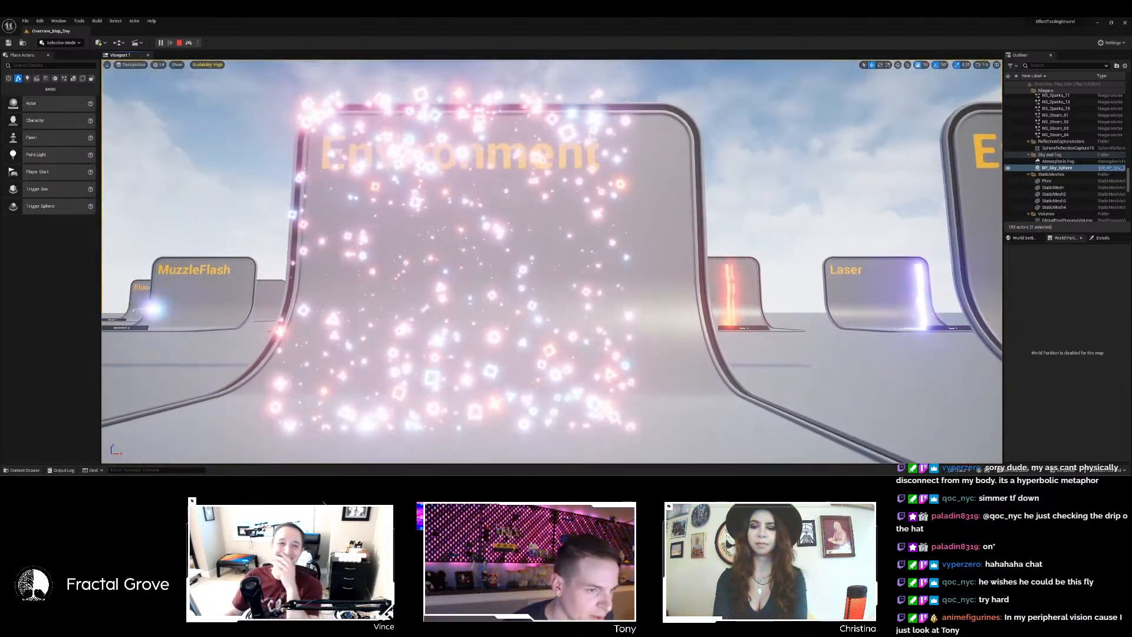
View the Environment Primitive 3, Environment Gate 2 and Environment Hologram 2 effect stands.
key(Right)
key(w)
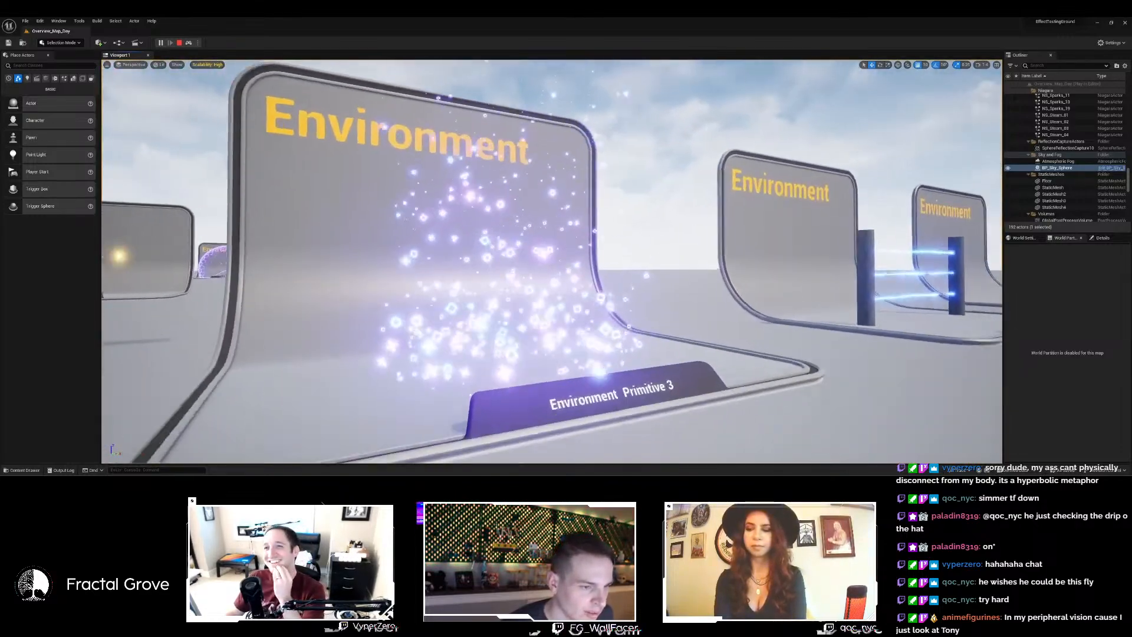
key(w)
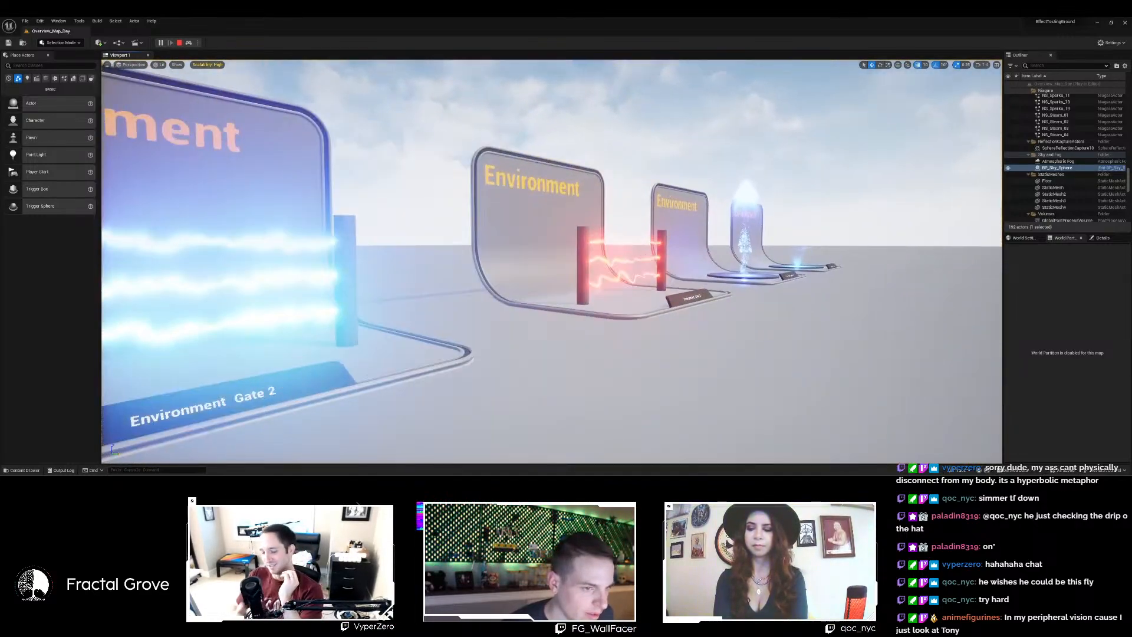
key(w)
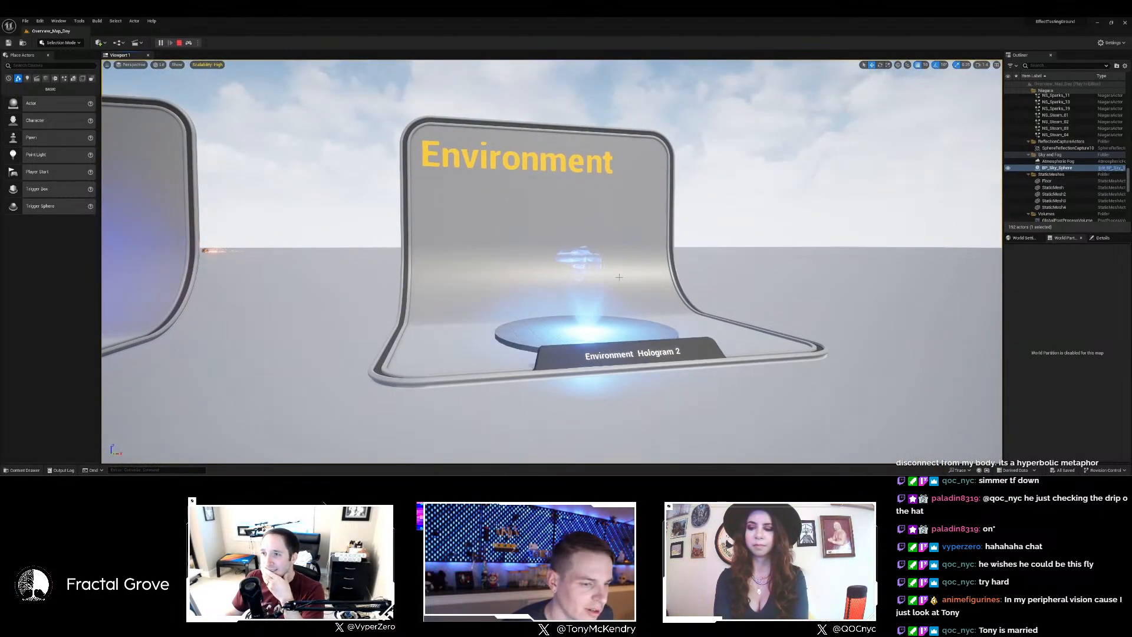
key(w)
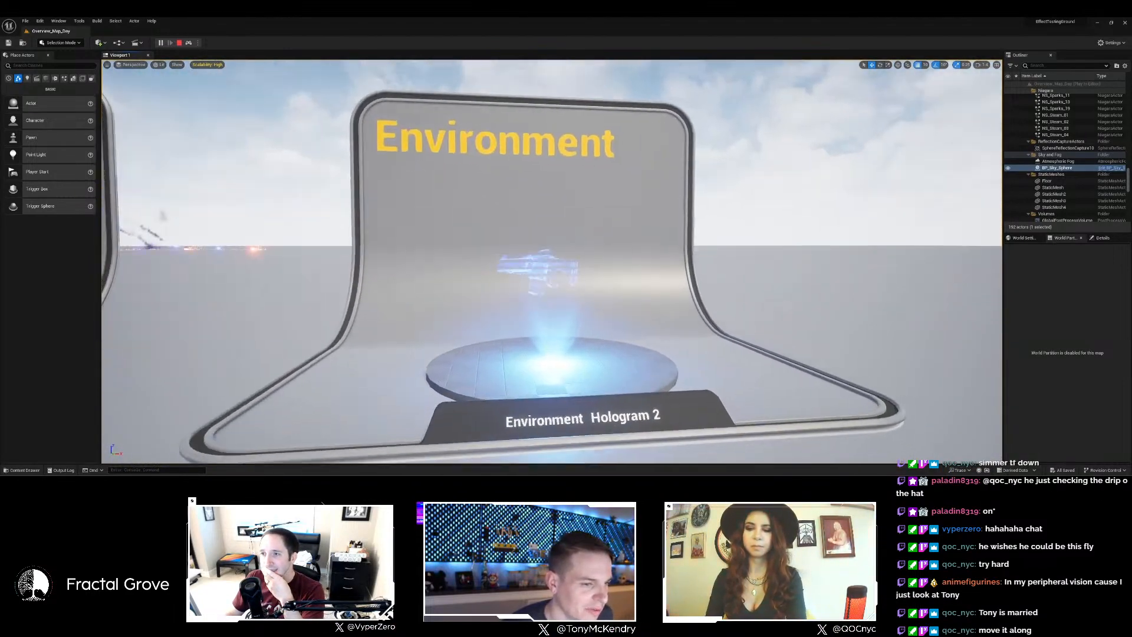
key(Left)
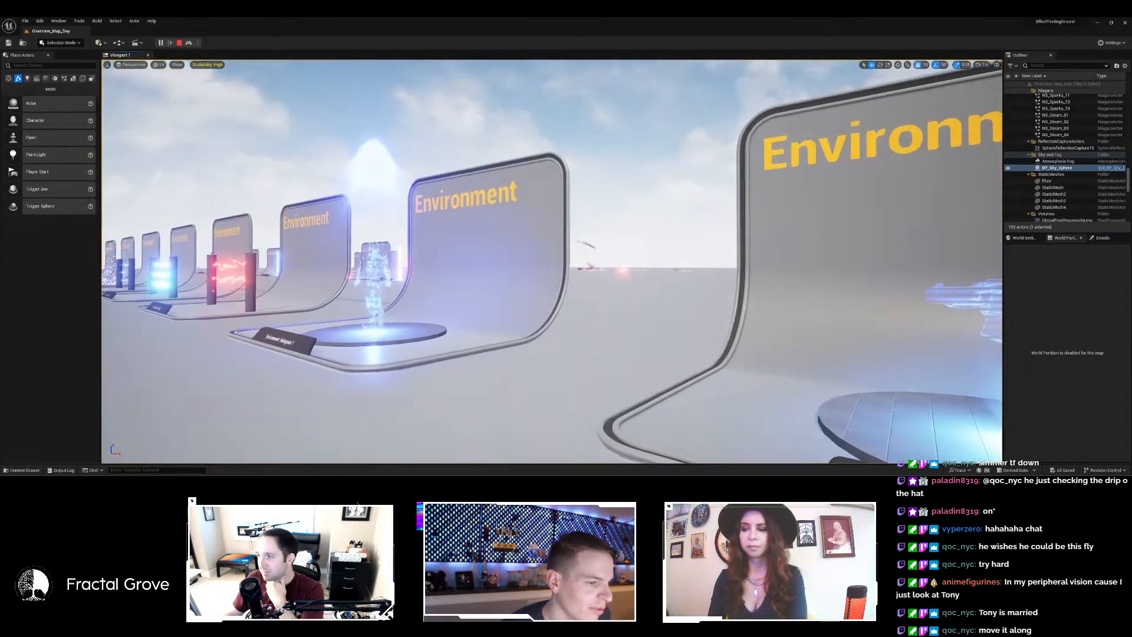
Move to the Laser stands and on past MuzzleFlash to the Blood effect stands.
key(Right)
key(w)
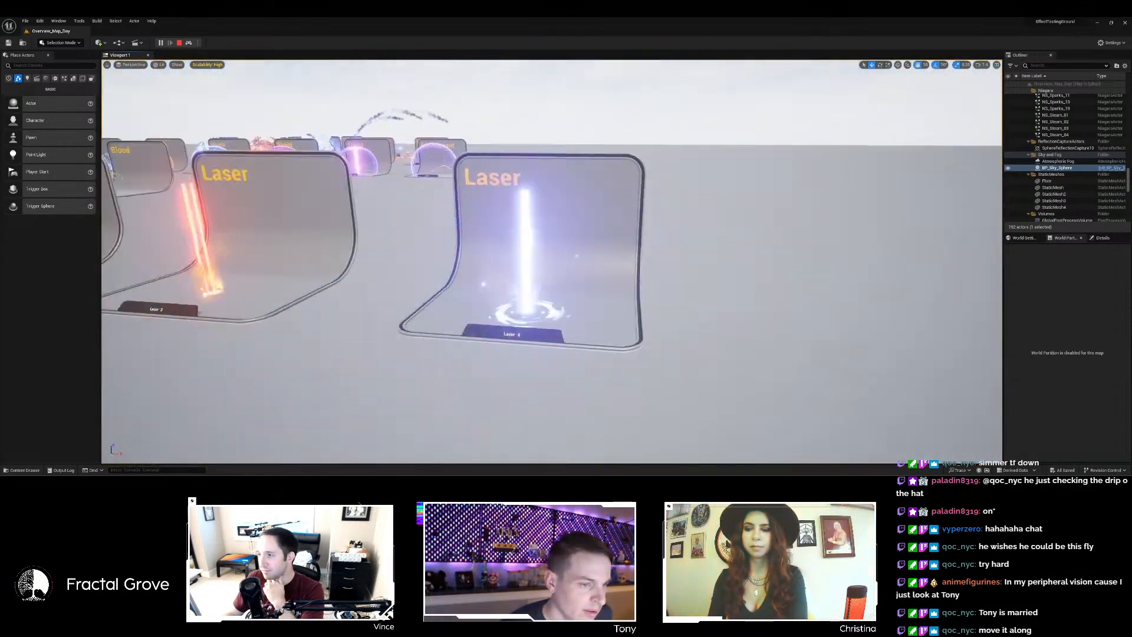
key(a)
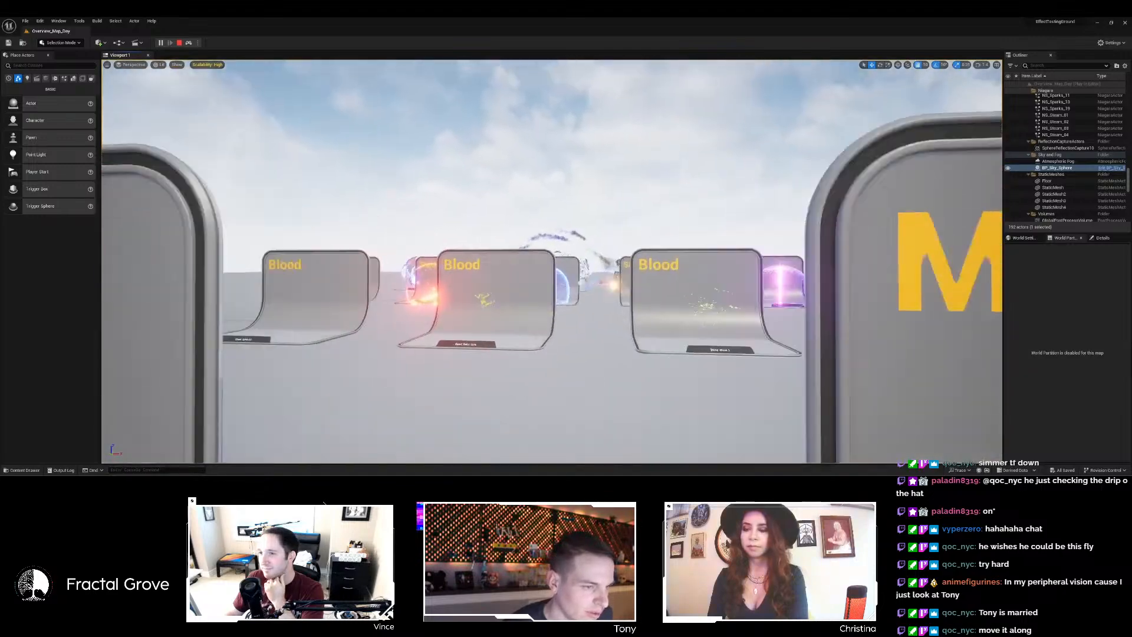
Examine the dome effects on the Shield stands, including Shield 3 and Shield 4.
key(w)
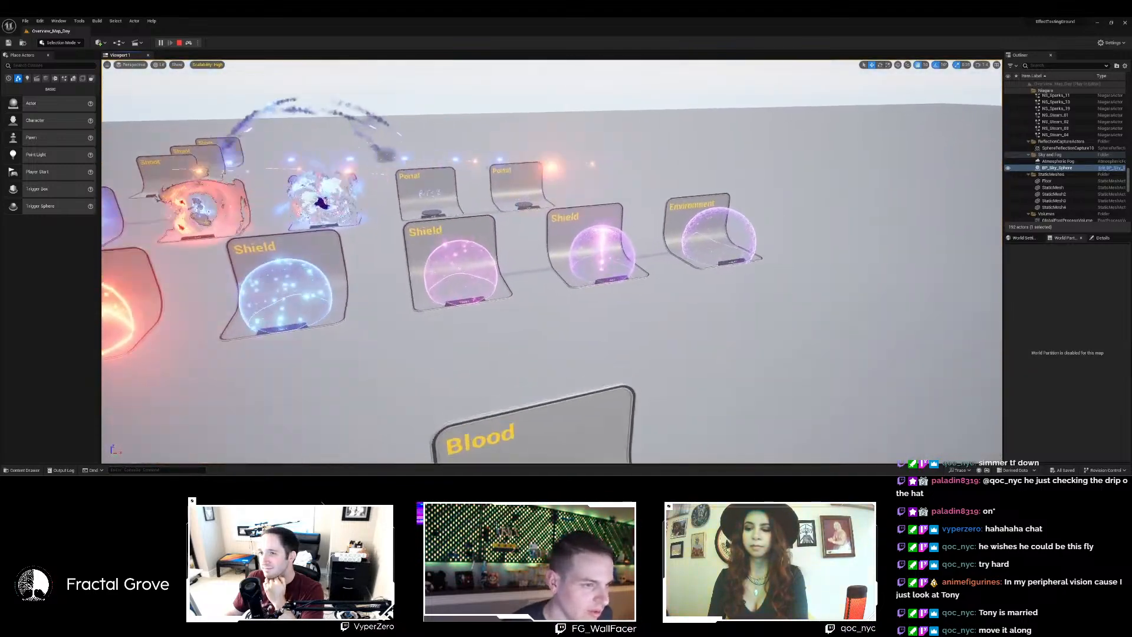
key(d)
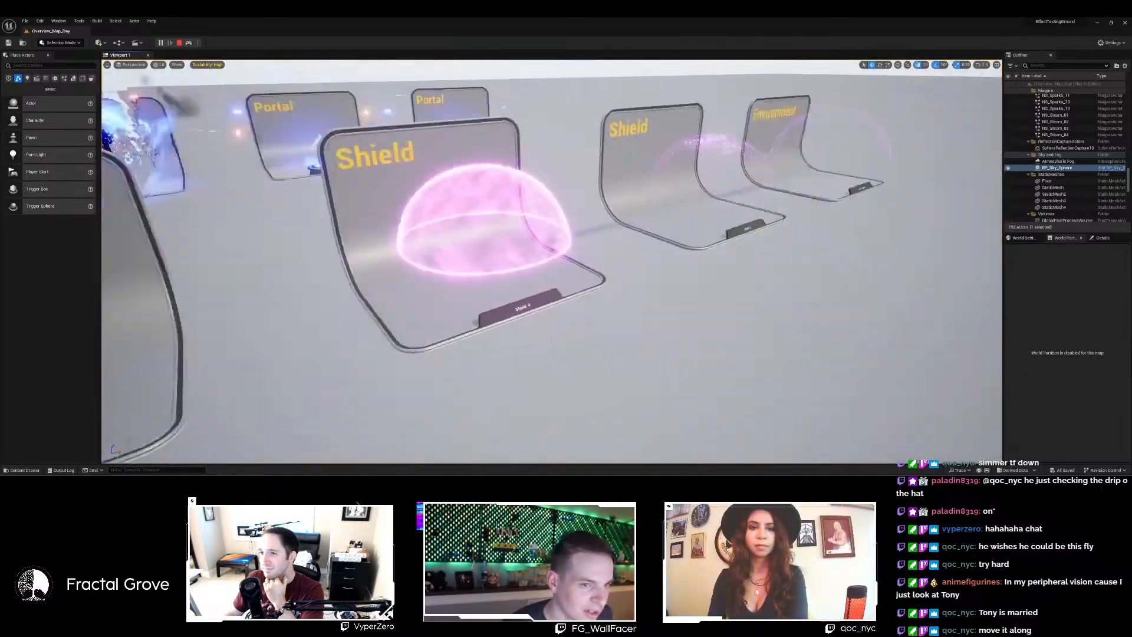
key(s)
key(w)
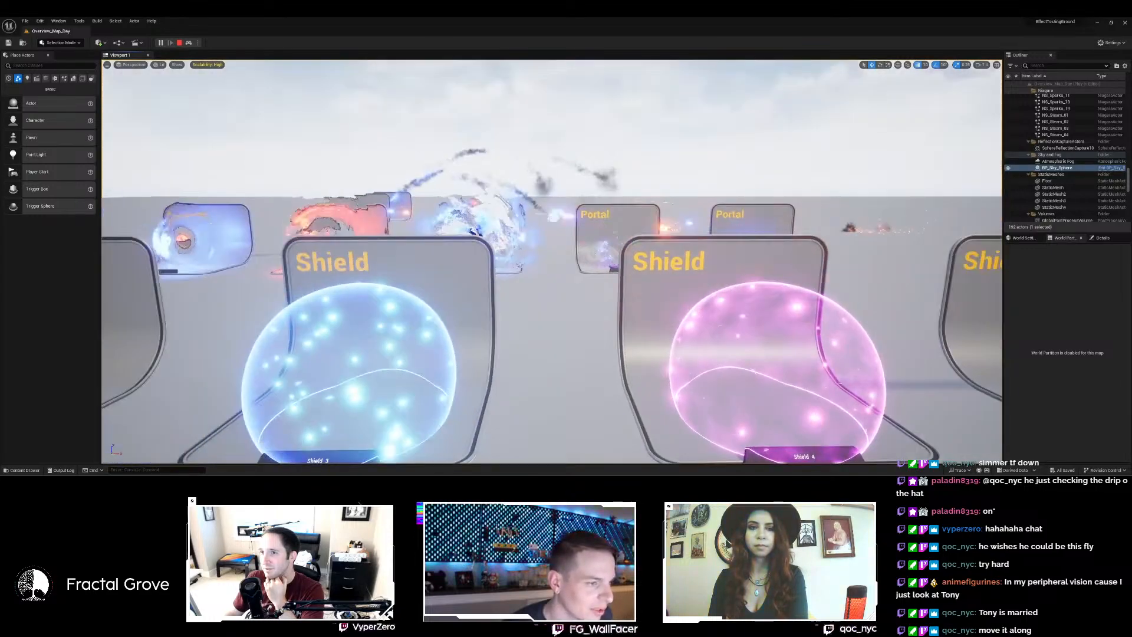
View the Portal effects and the Shoot stands' projectiles, and back away to look over all the rows of stands.
key(w)
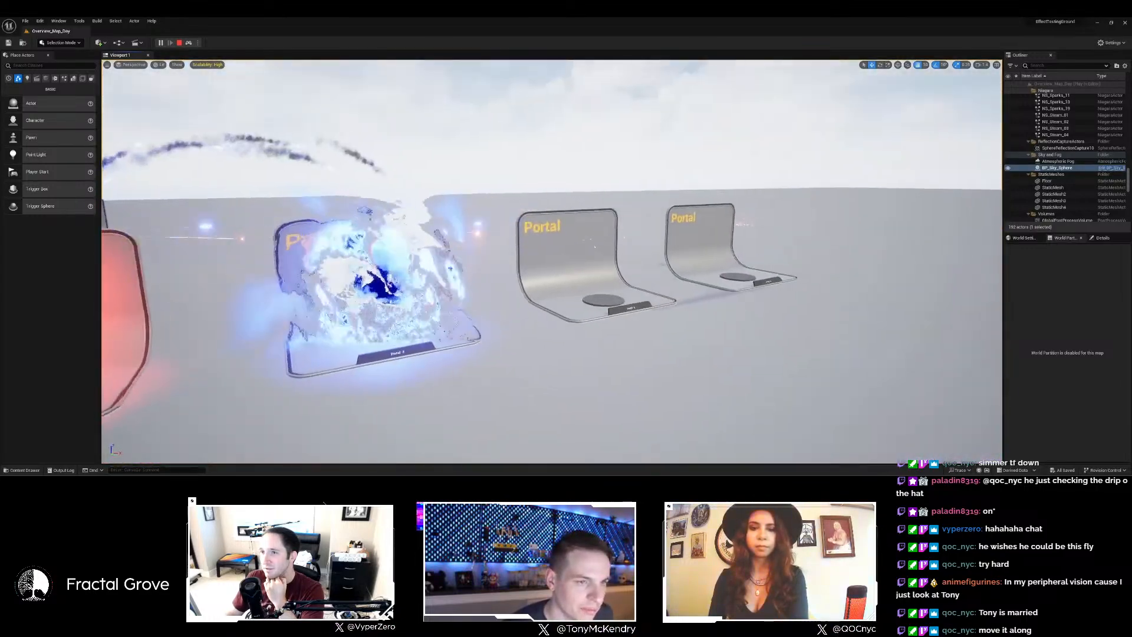
key(w)
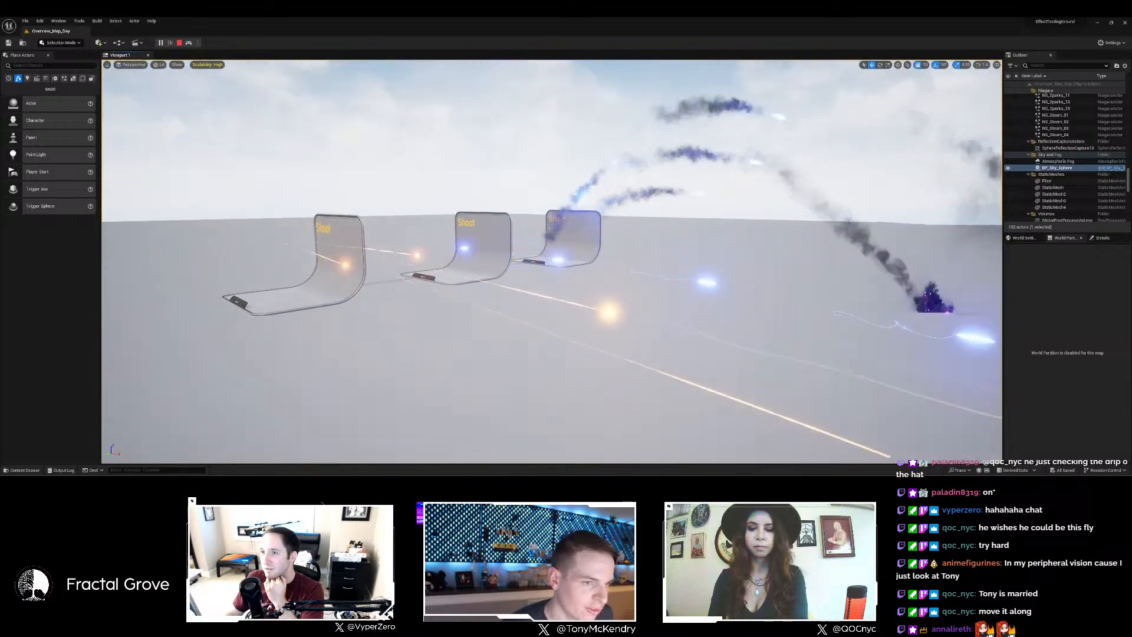
key(w)
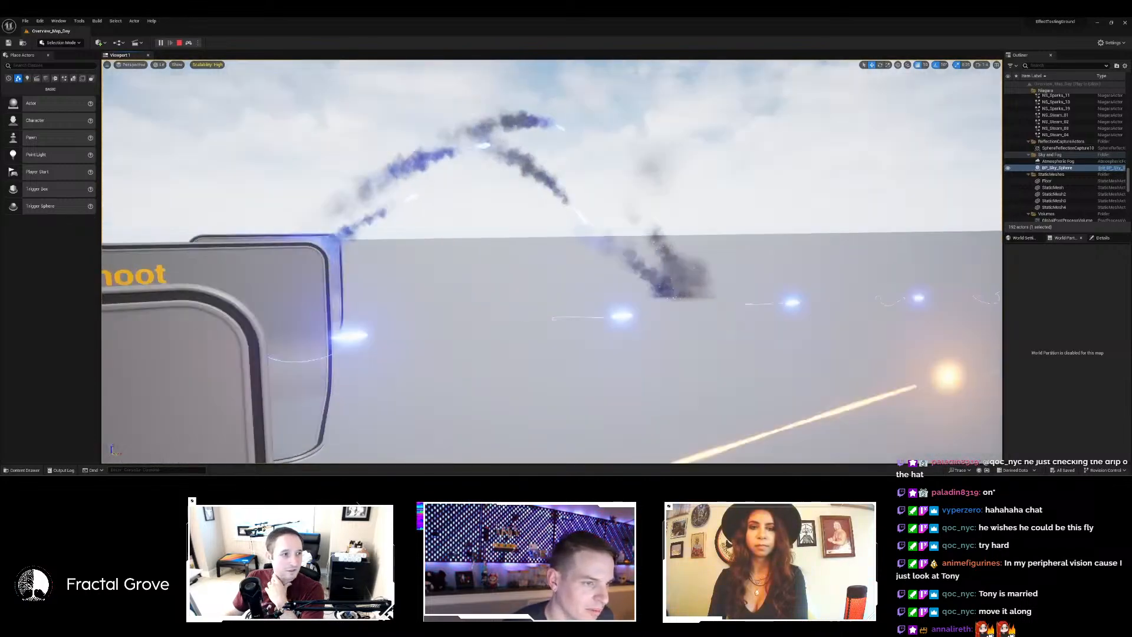
key(s)
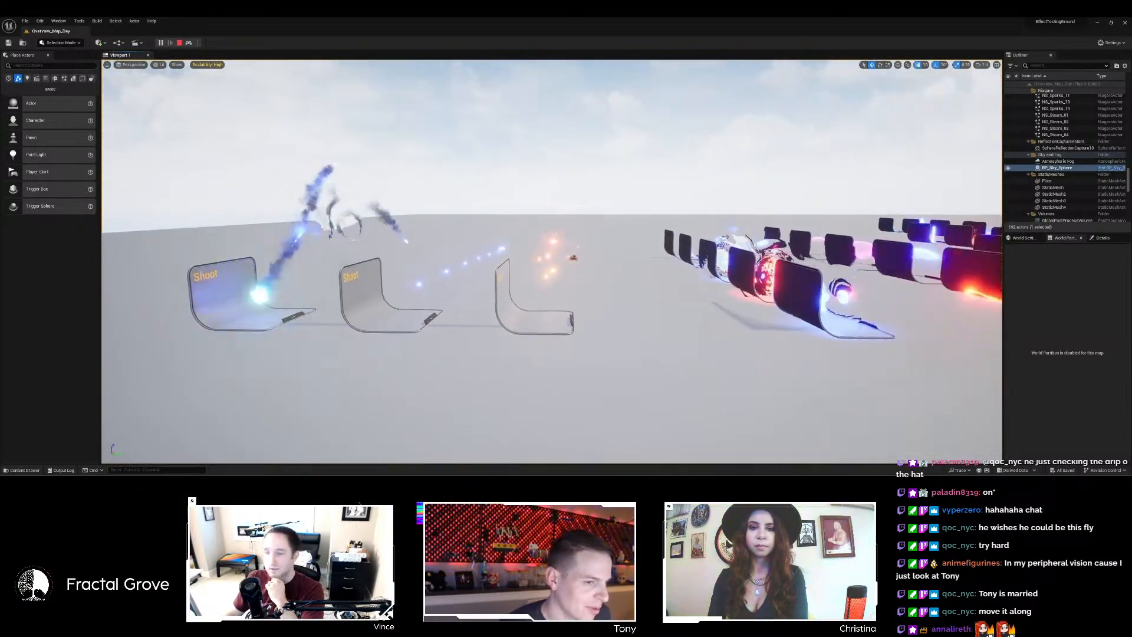
key(s)
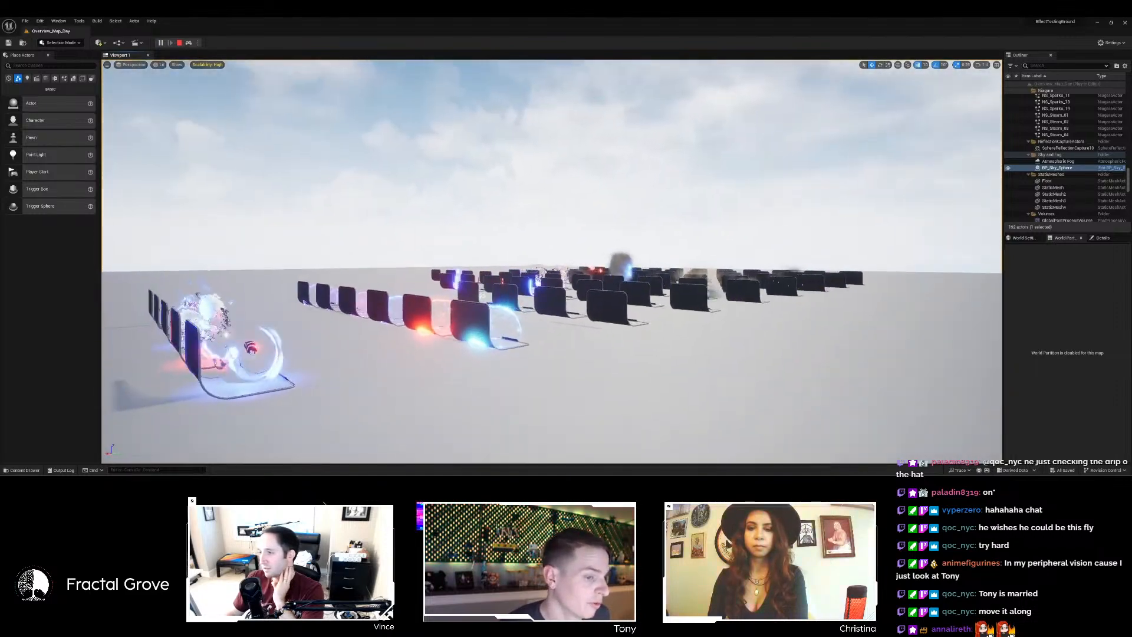
key(w)
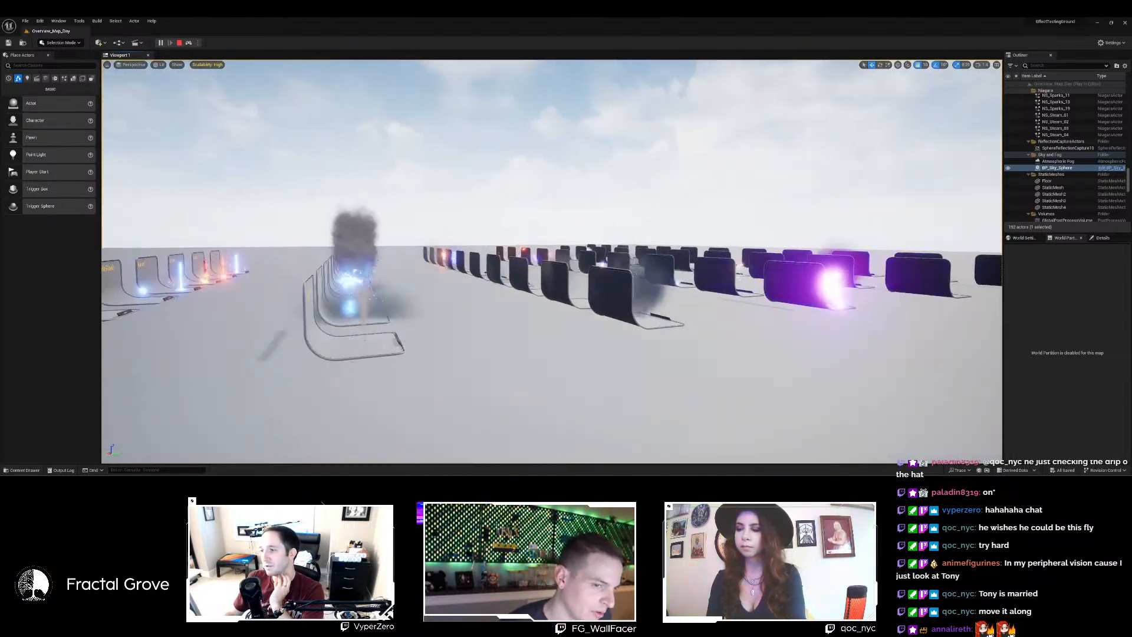
Move to the Impact effect stands and view them close up and from a raised overview.
key(w)
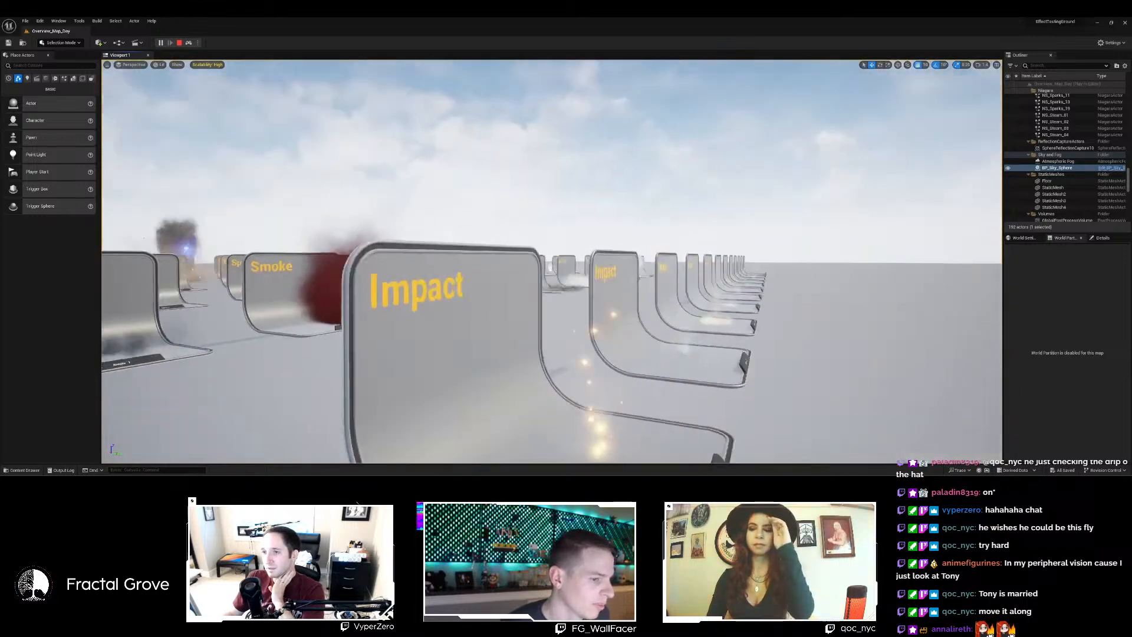
key(s)
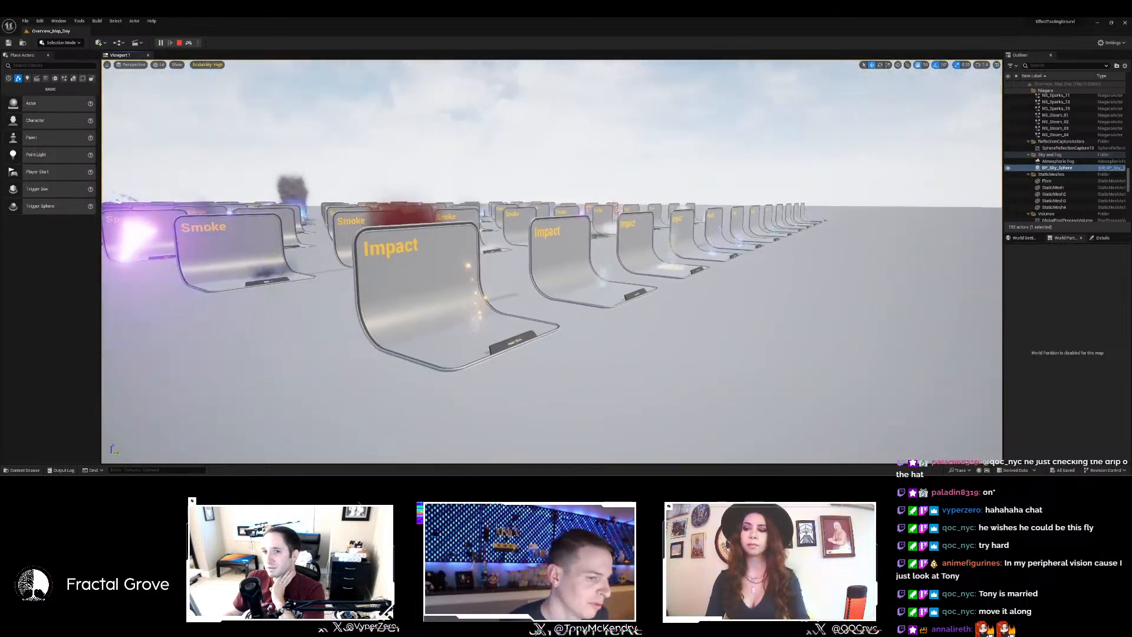
key(s)
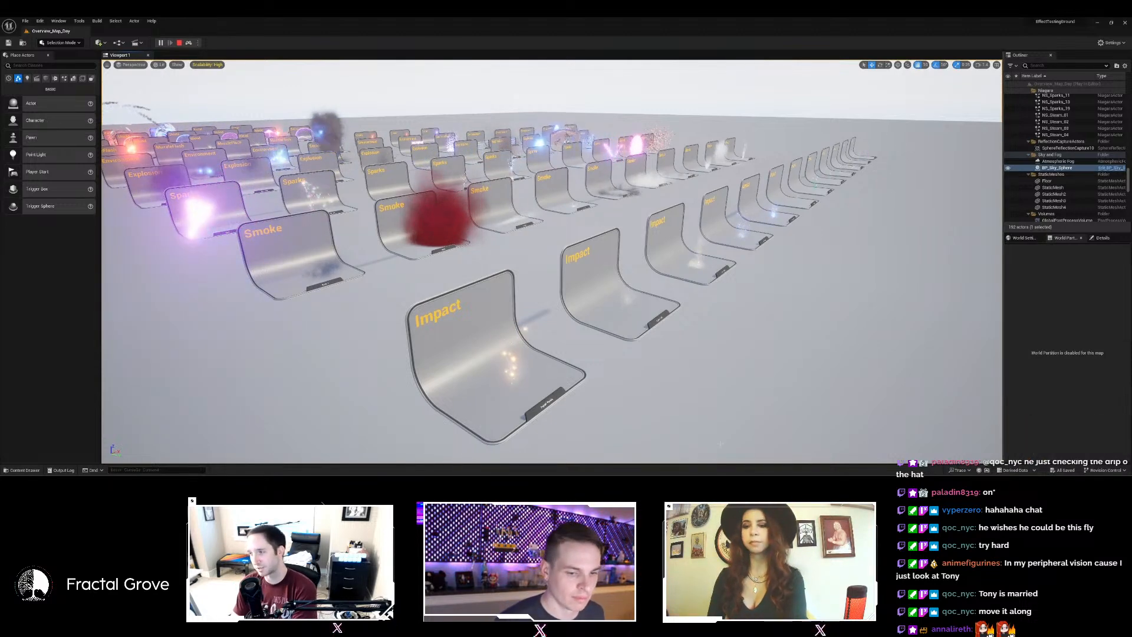
Stop the running play session of the overview map.
right_click(576, 470)
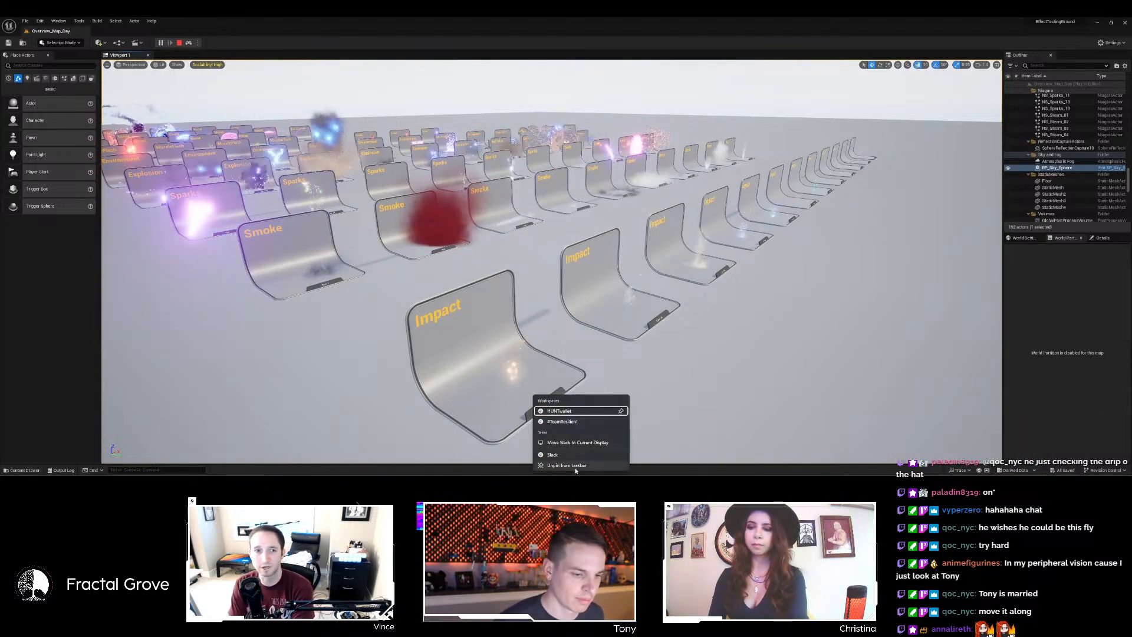
click(283, 417)
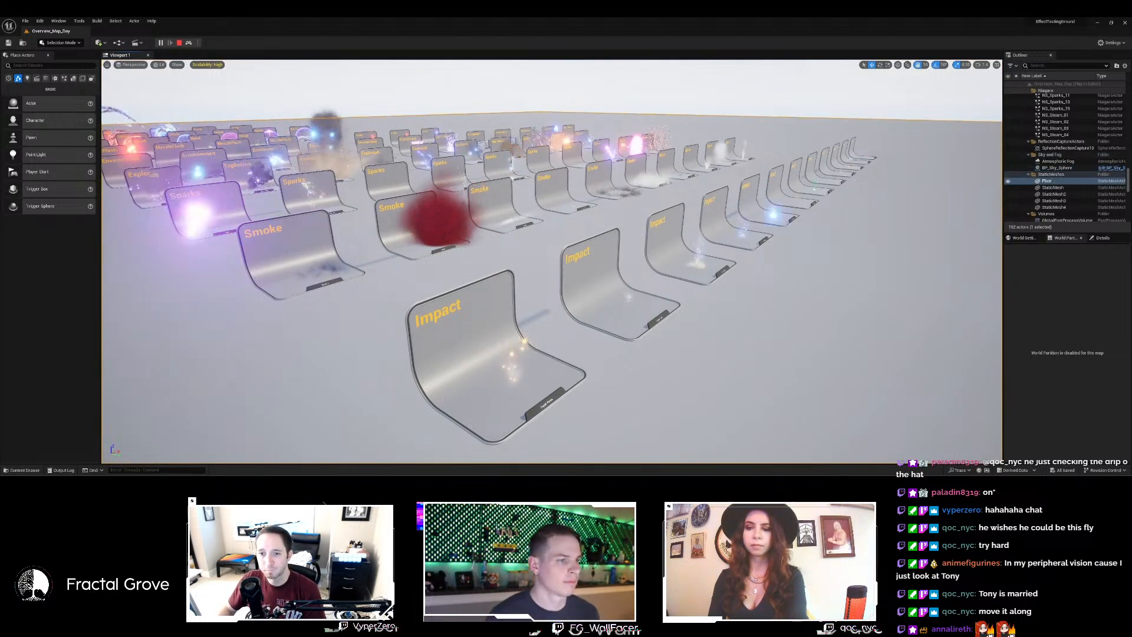
click(181, 43)
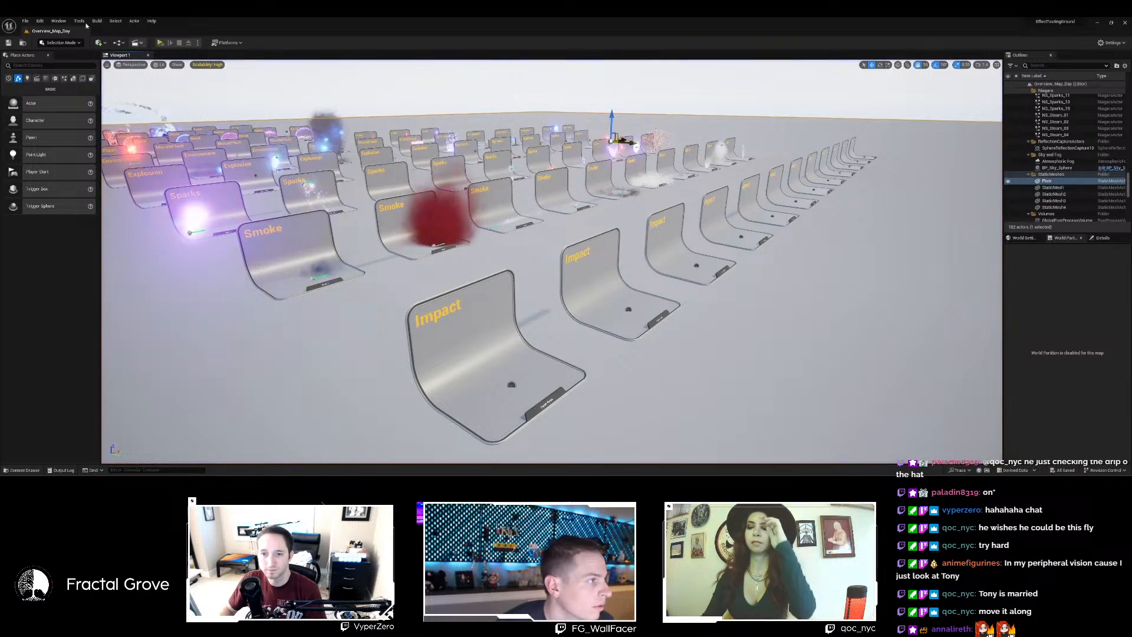
Check the recent levels and the project's level assets, and minimize the EffectTestingGround editor.
click(26, 21)
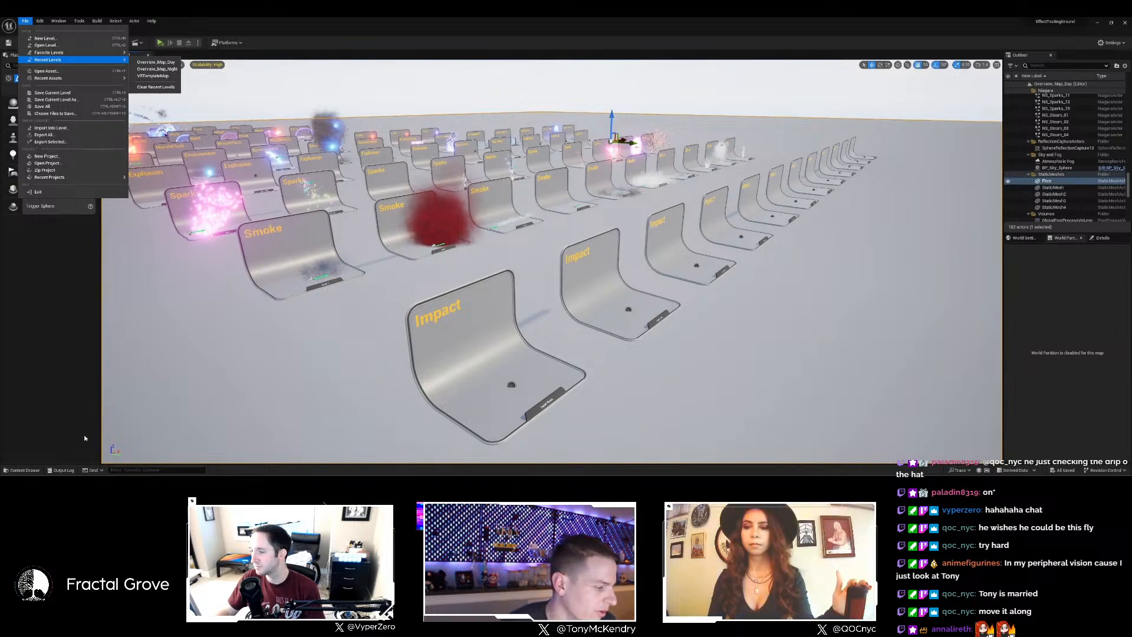
click(35, 470)
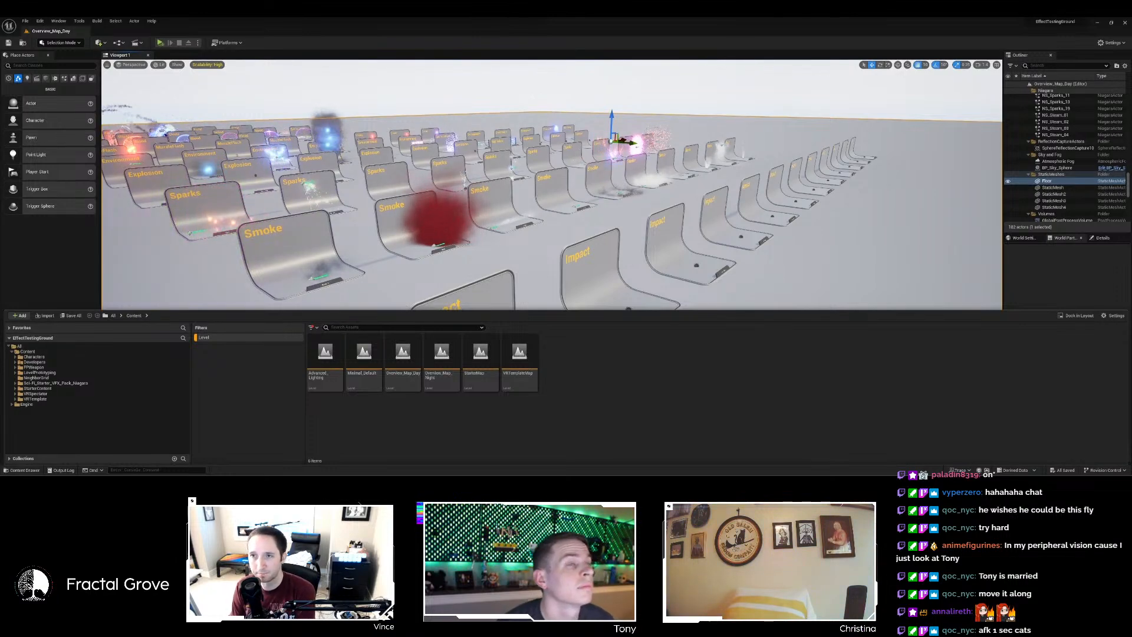
click(1097, 23)
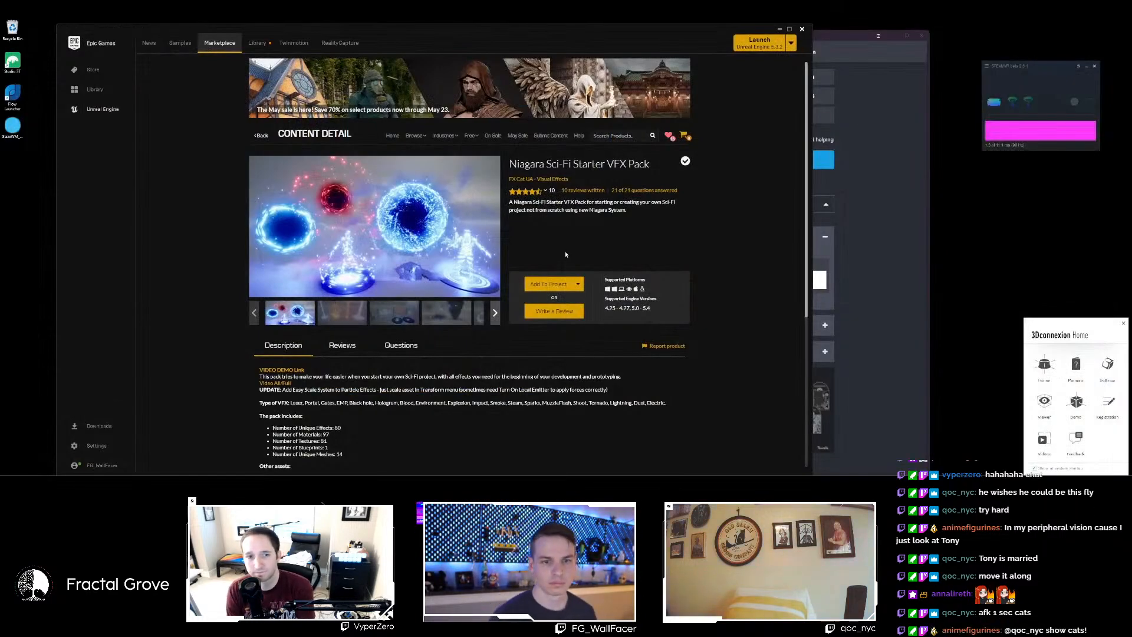
Switch to the Humble Bundle page in the browser and look through the Unreal Engine bundle's asset packs.
click(893, 343)
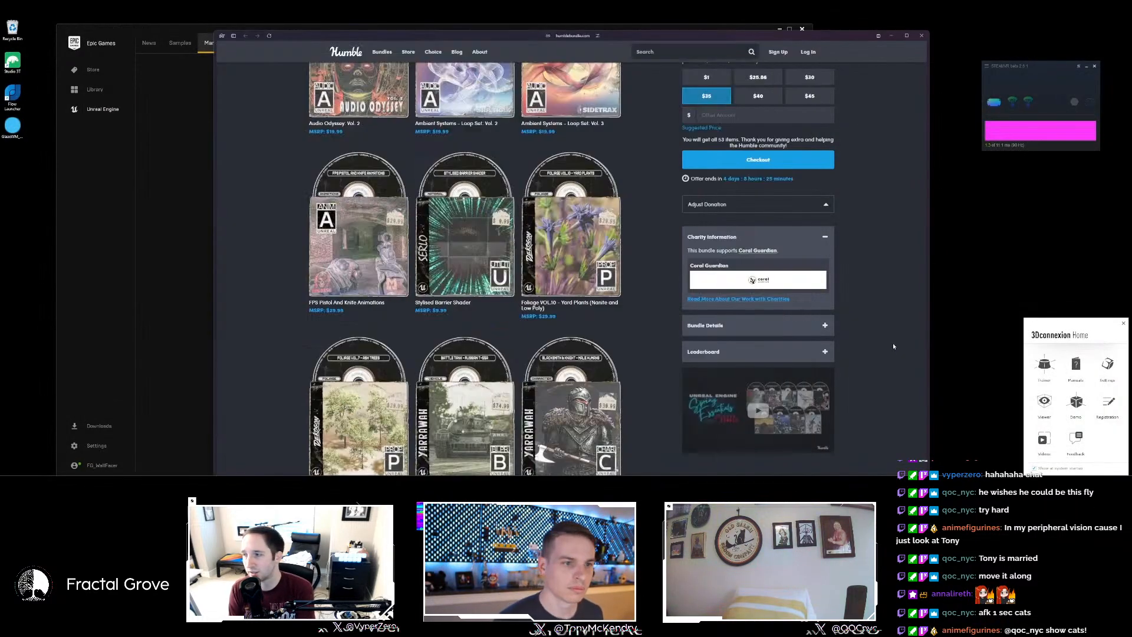
scroll(648, 259, down, 8)
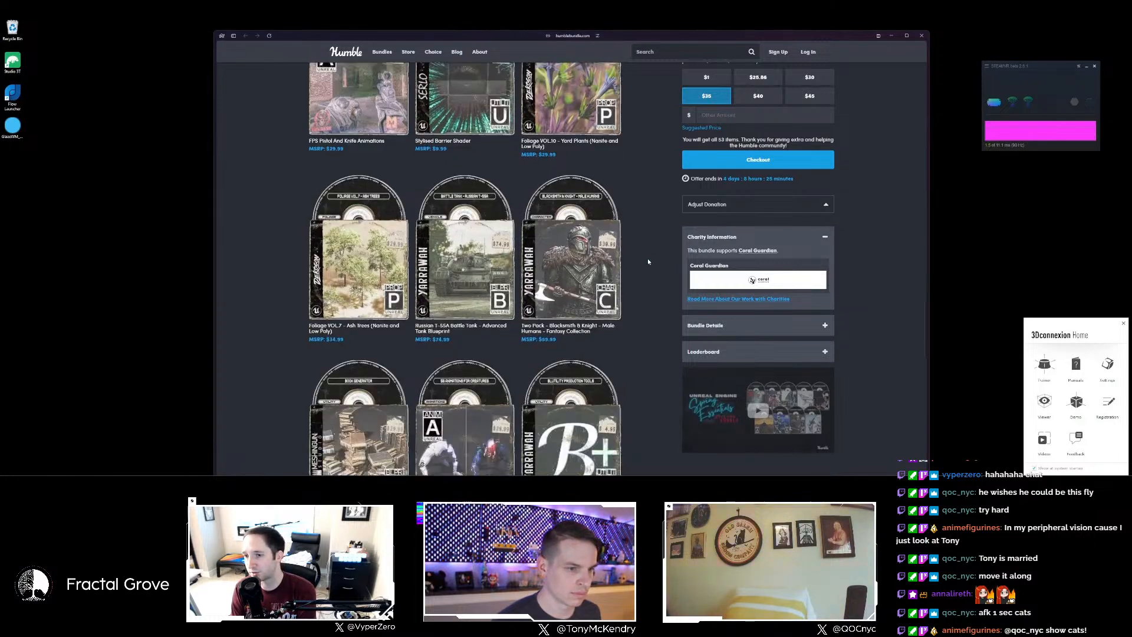
scroll(646, 255, down, 10)
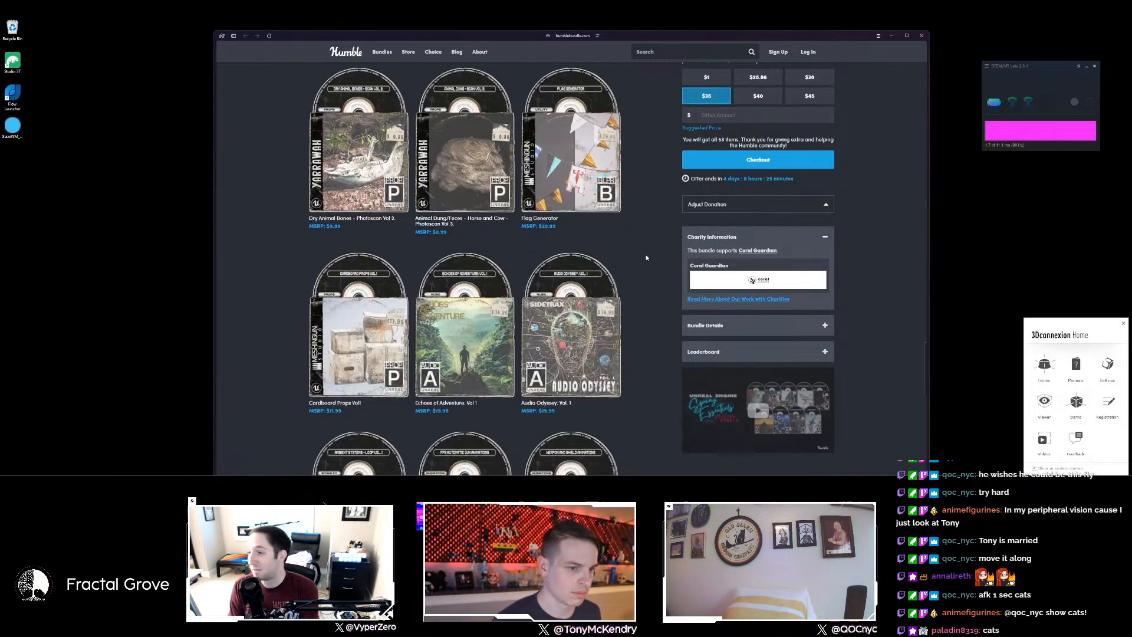
scroll(643, 255, down, 1)
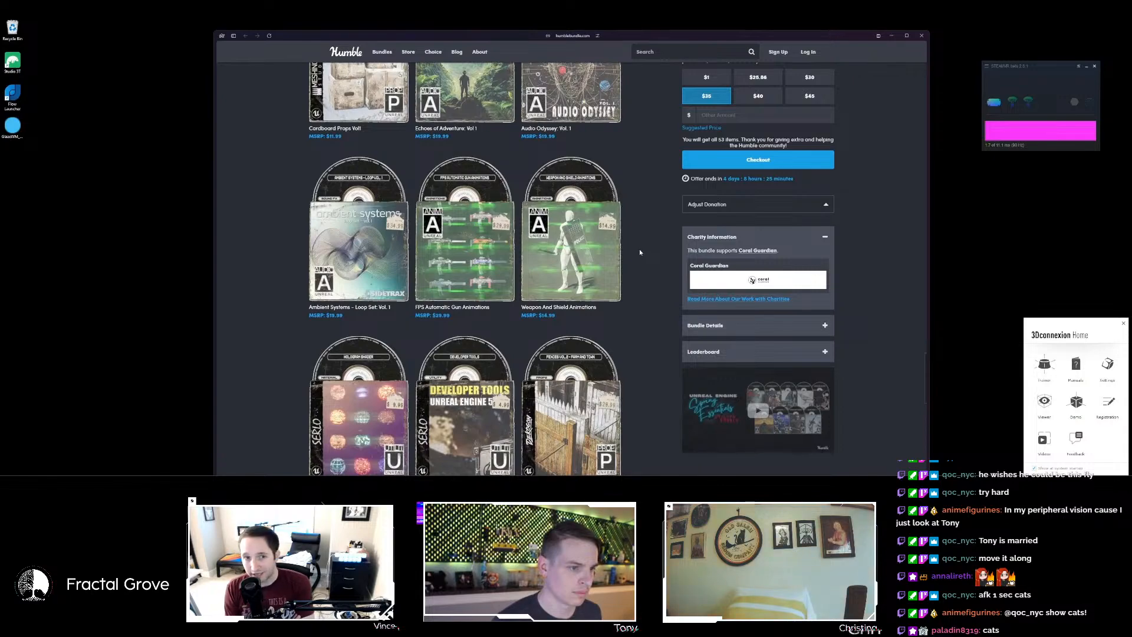
scroll(639, 251, down, 4)
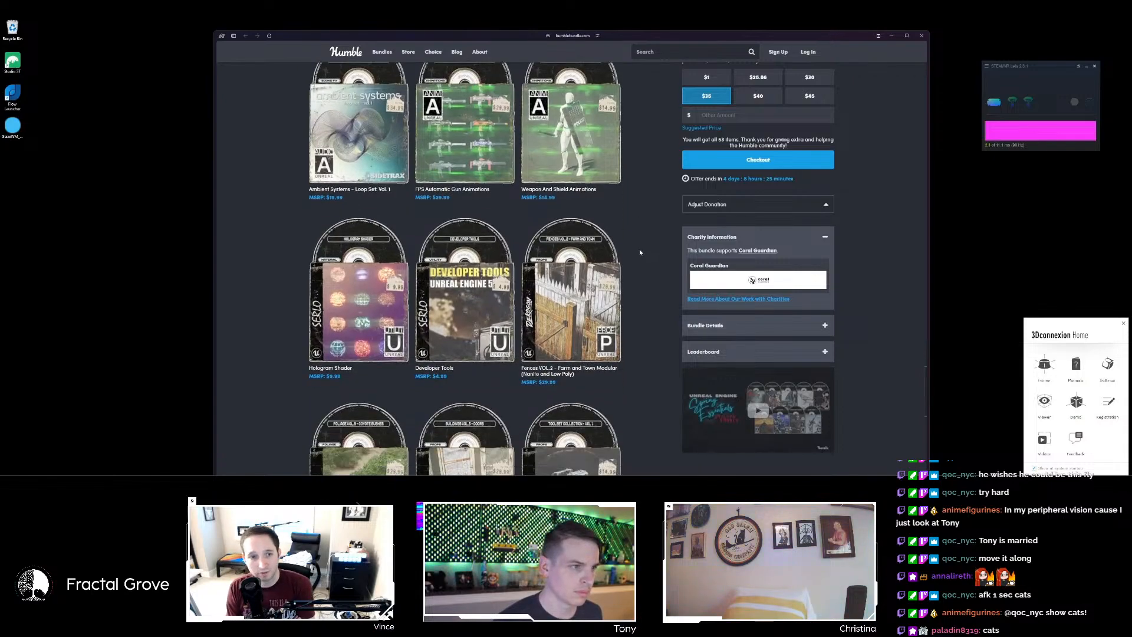
scroll(638, 251, up, 3)
scroll(636, 250, down, 5)
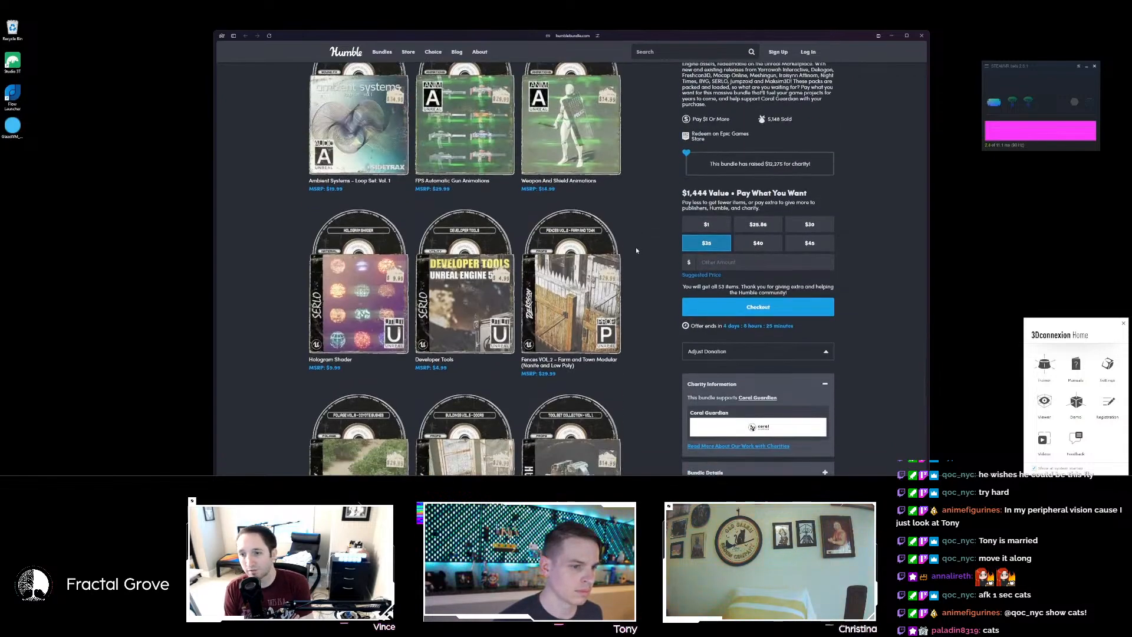
Review the bundle's asset packs in reverse, from Animal Dung/Feces back up to the Spring Essentials Utility Bundle banner.
scroll(635, 247, up, 4)
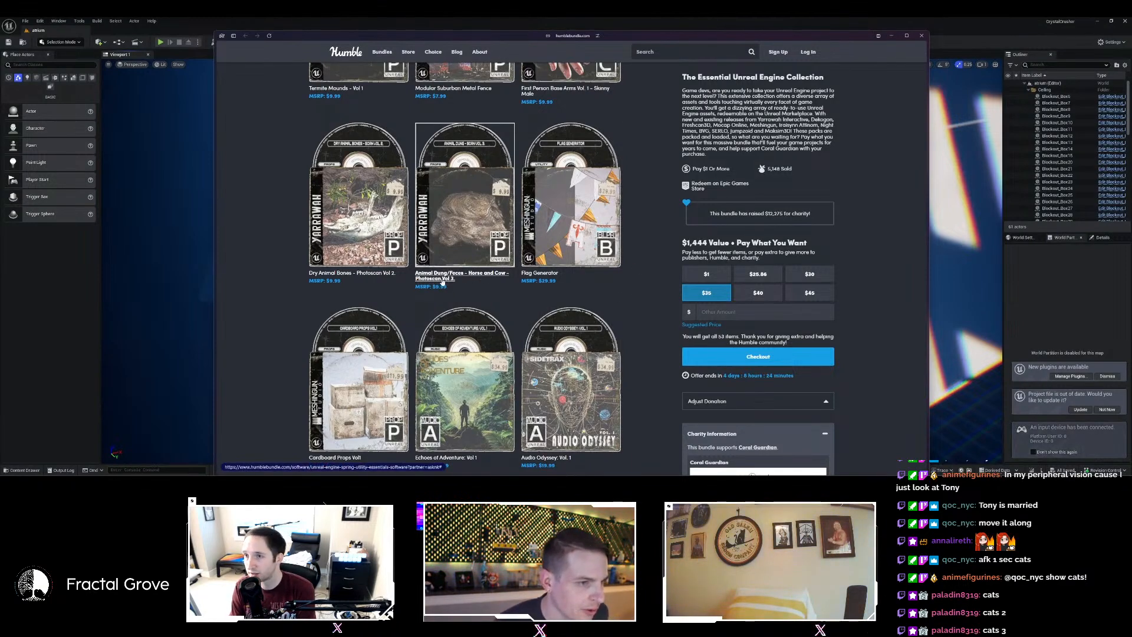
scroll(469, 262, up, 1)
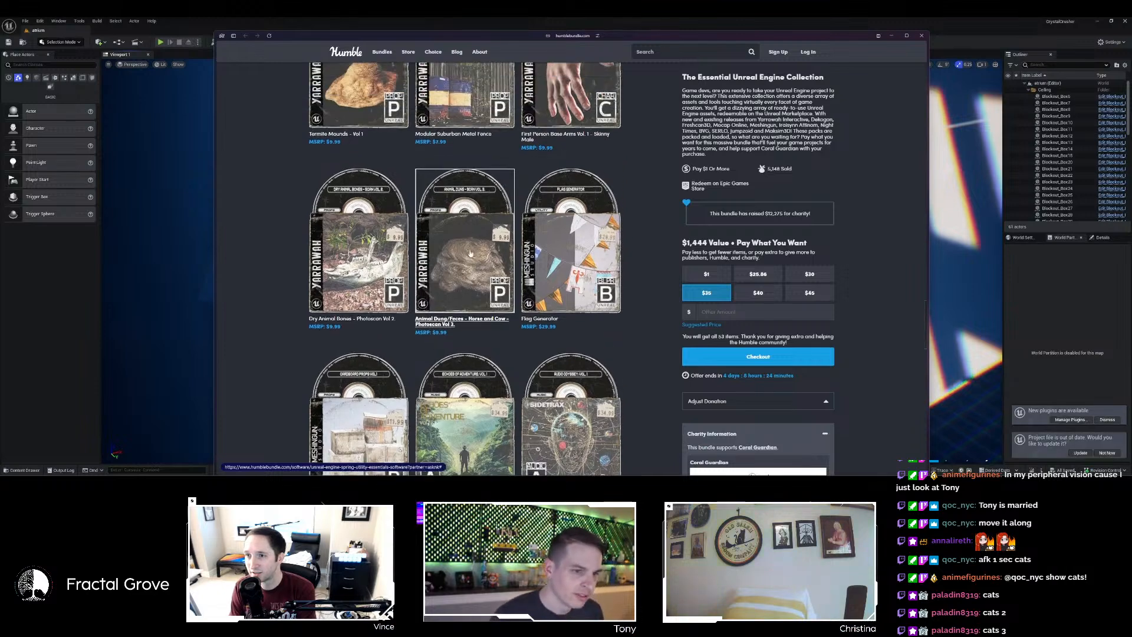
scroll(472, 254, up, 1)
scroll(285, 246, up, 6)
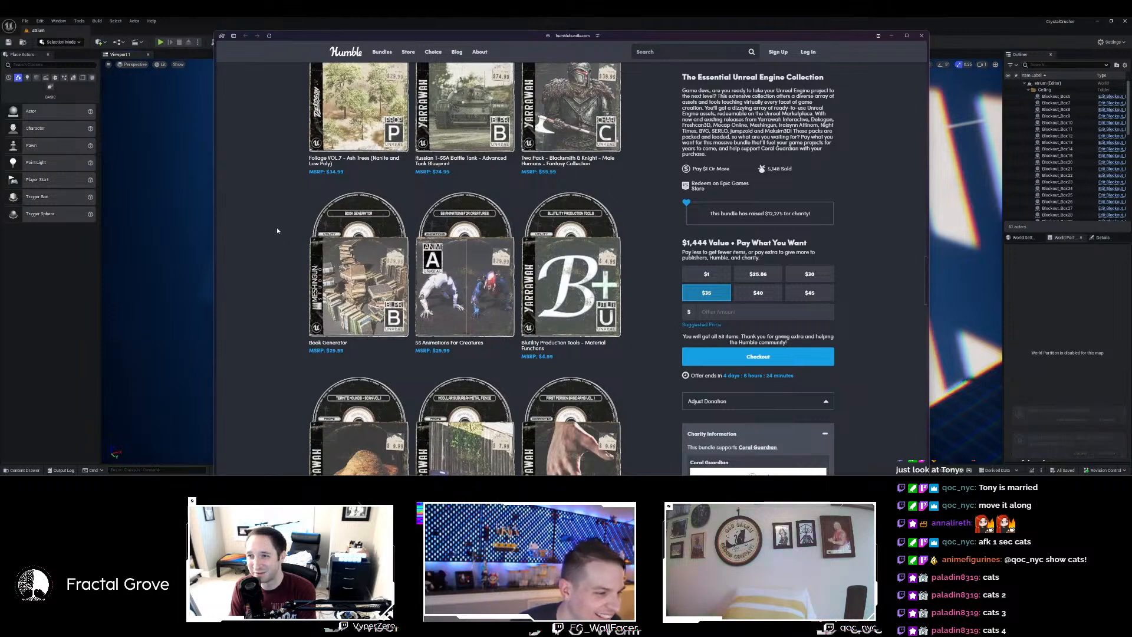
scroll(289, 227, up, 3)
scroll(288, 226, up, 4)
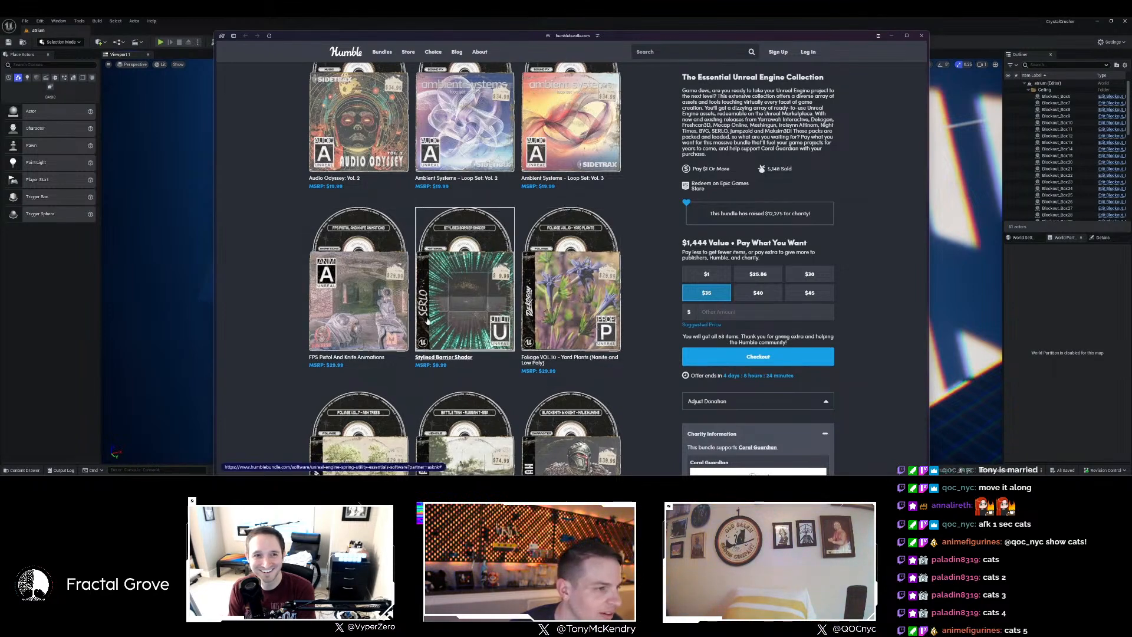
scroll(354, 290, up, 4)
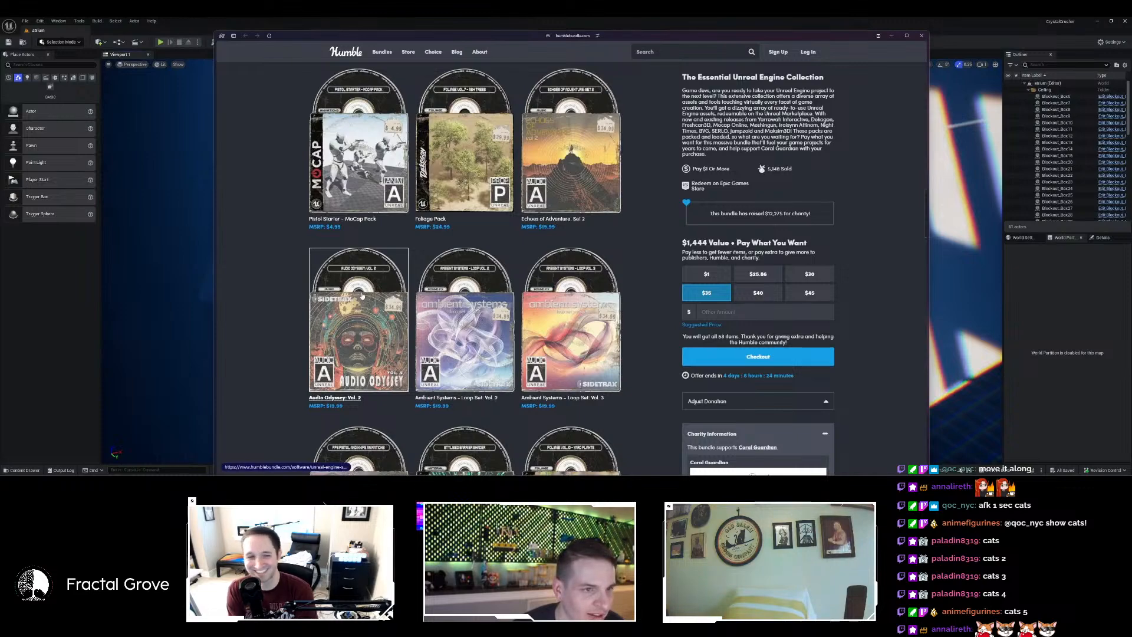
scroll(365, 295, up, 6)
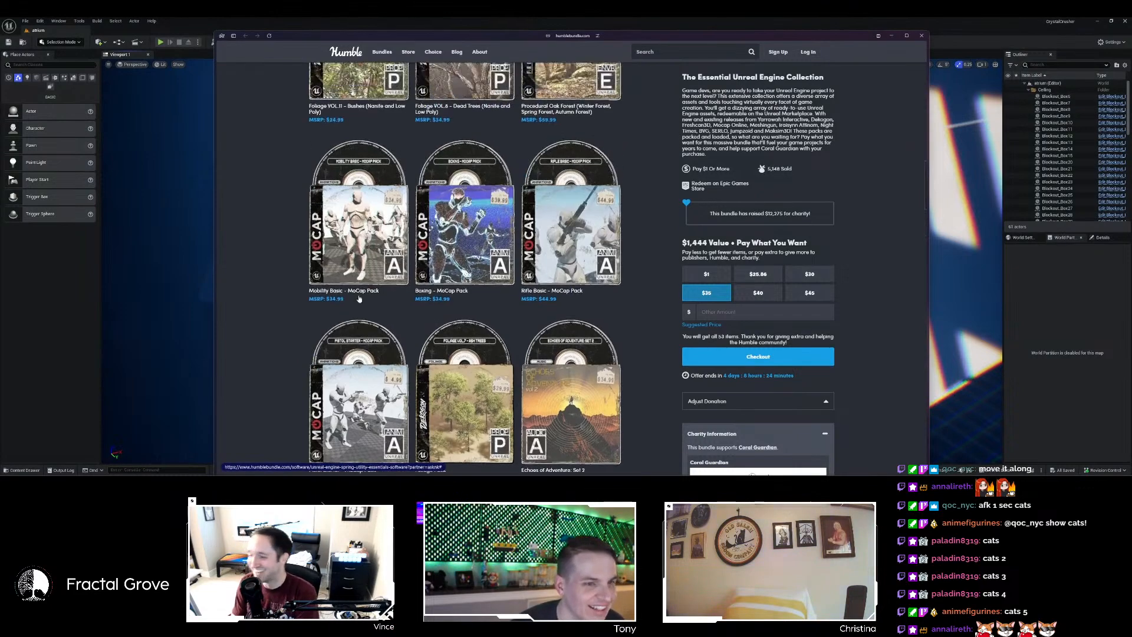
scroll(573, 239, up, 8)
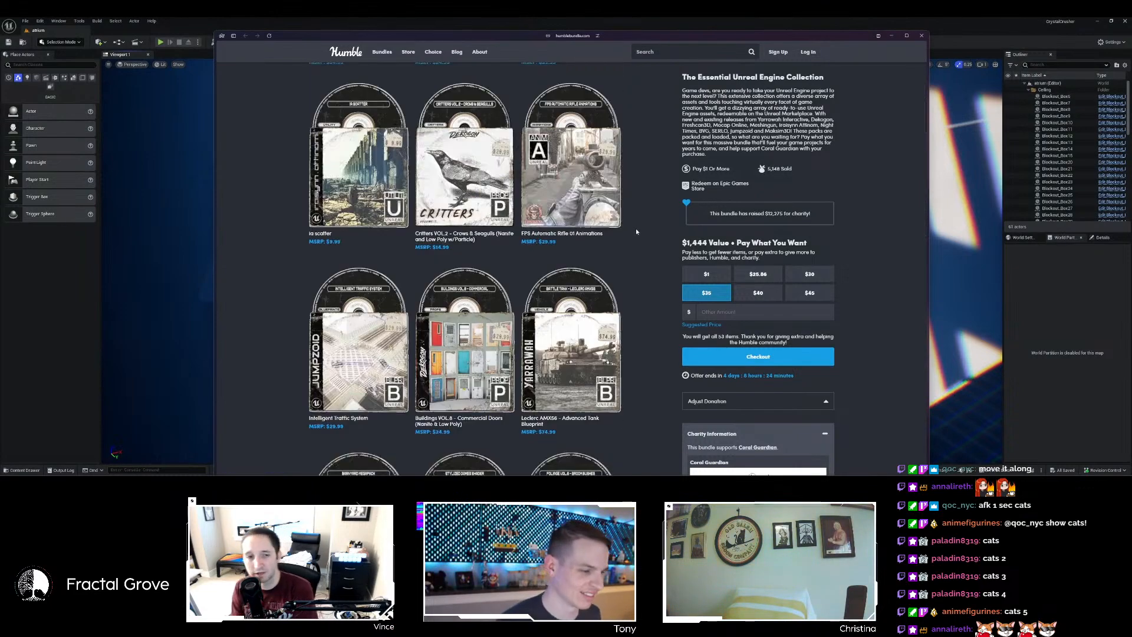
scroll(628, 227, up, 5)
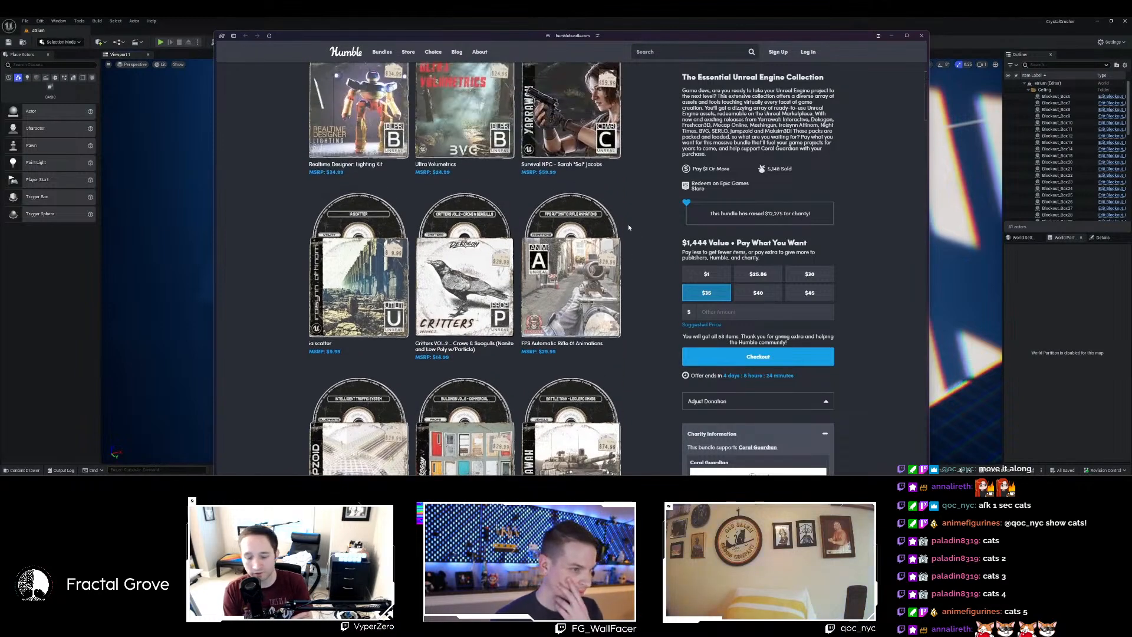
scroll(611, 182, up, 3)
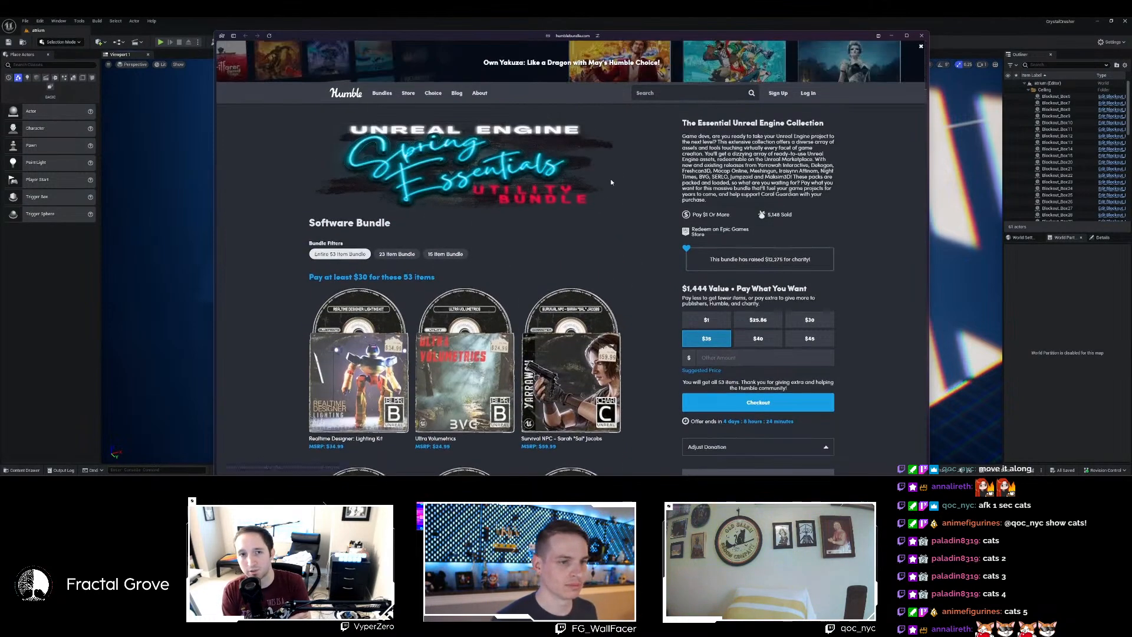
Close the Humble Bundle page and open the recent level atrium_new in the other Unreal Editor project.
click(923, 37)
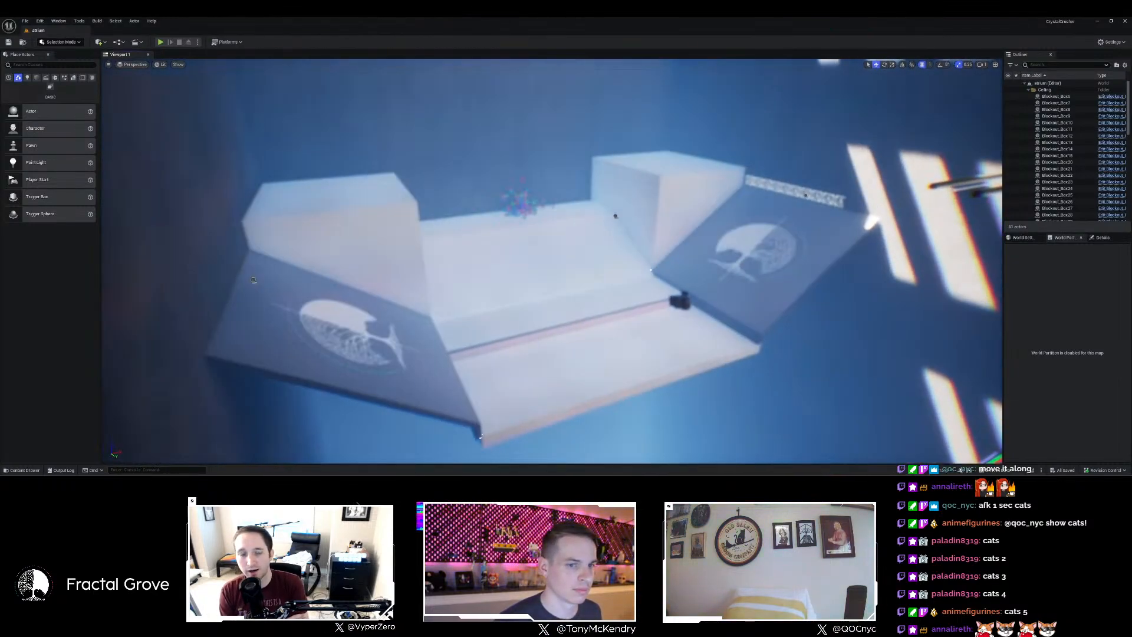
click(25, 21)
mouse_move(51, 62)
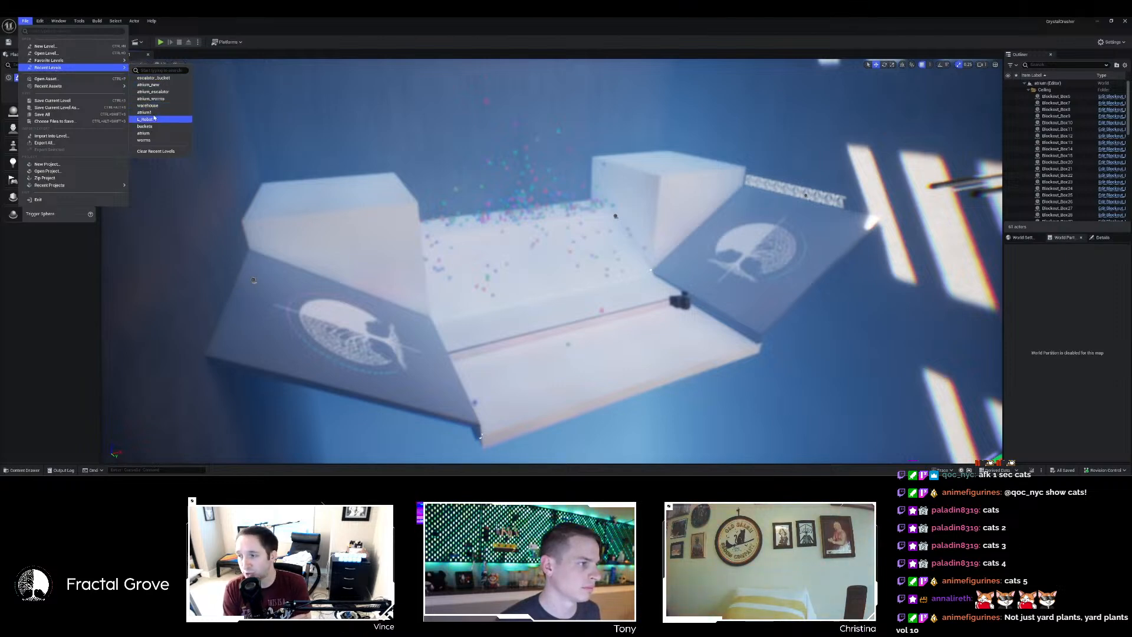
click(148, 84)
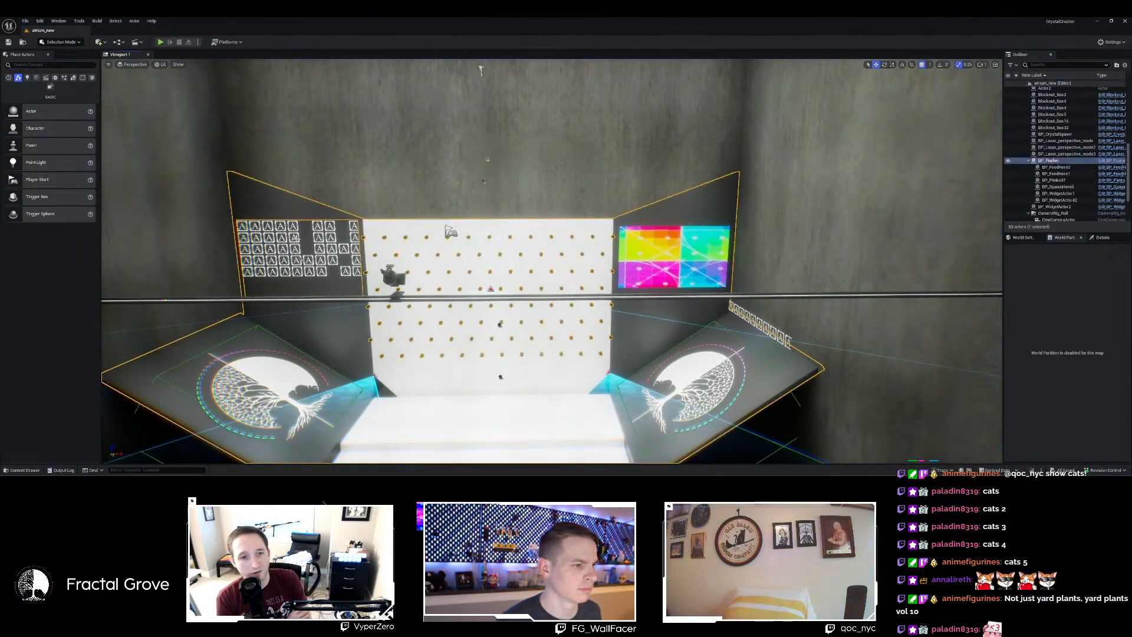
Look over the pusher machine in the atrium_new level, play the level briefly and stop it.
right_drag(481, 70, 472, 118)
key(a)
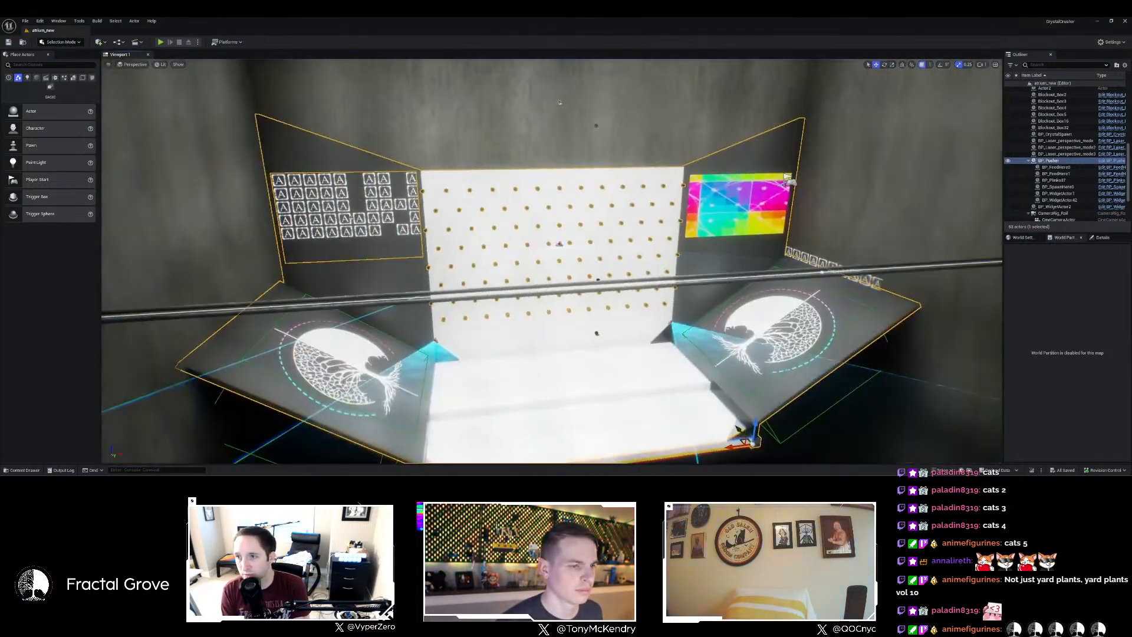
click(159, 42)
key(Escape)
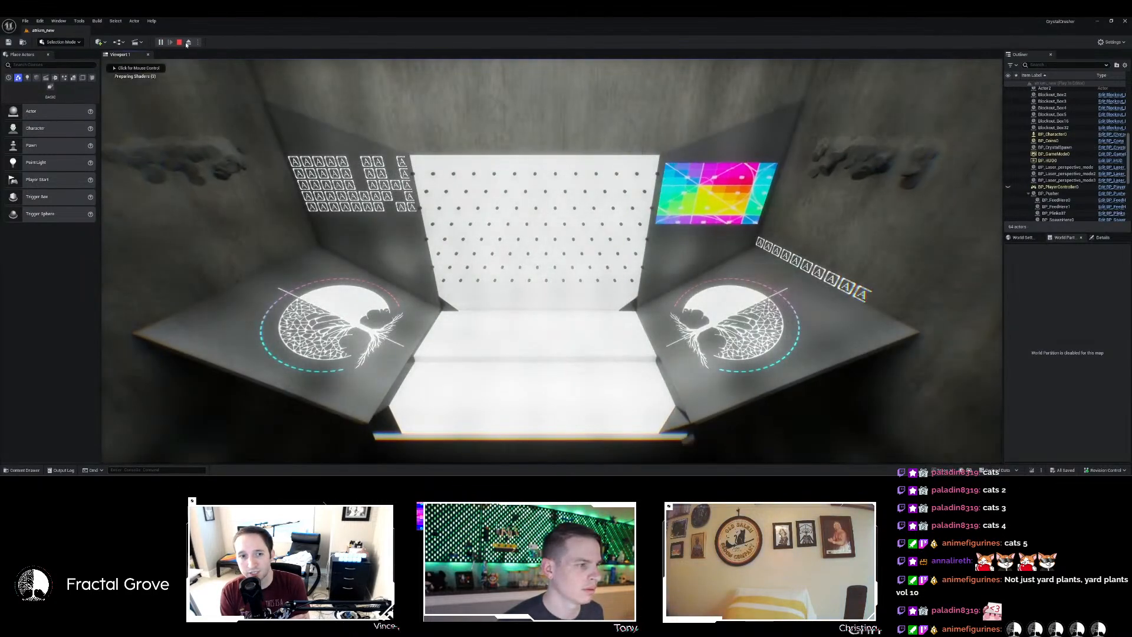
Open the selected BP_Pusher actor's Blueprint, view the machine in its preview and select the DefaultSceneRoot component.
key(f)
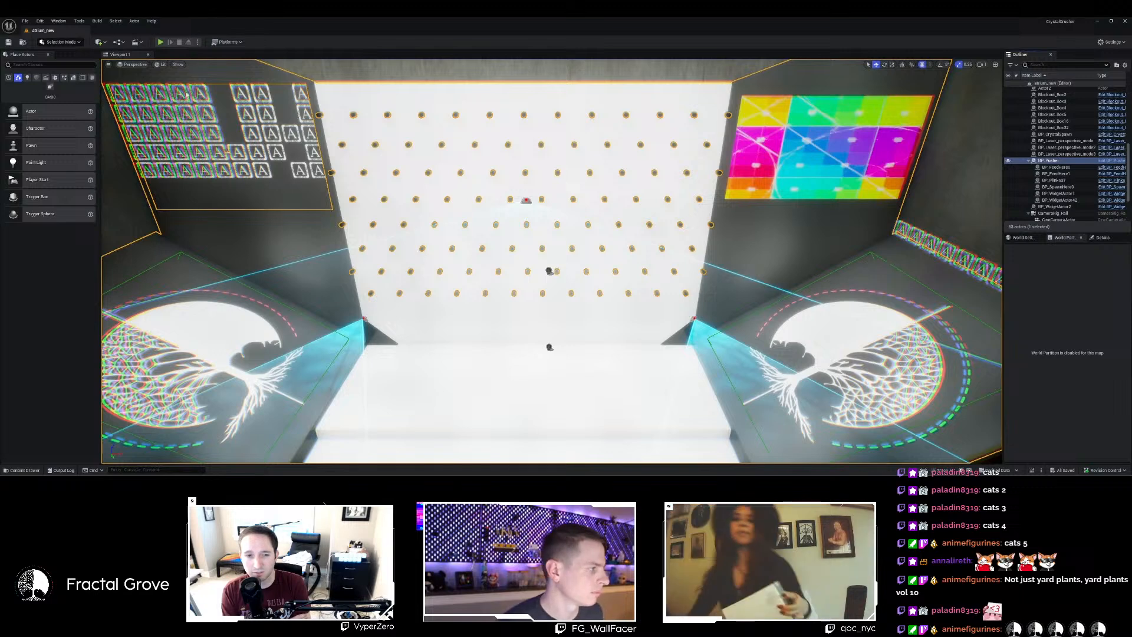
key(ctrl+e)
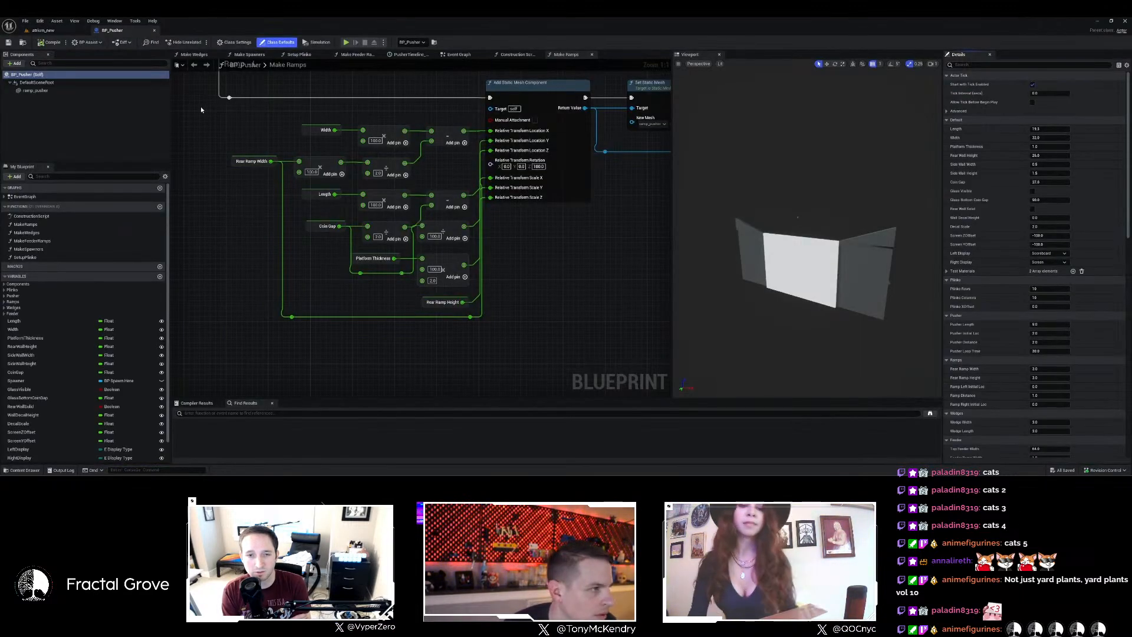
right_drag(701, 221, 715, 251)
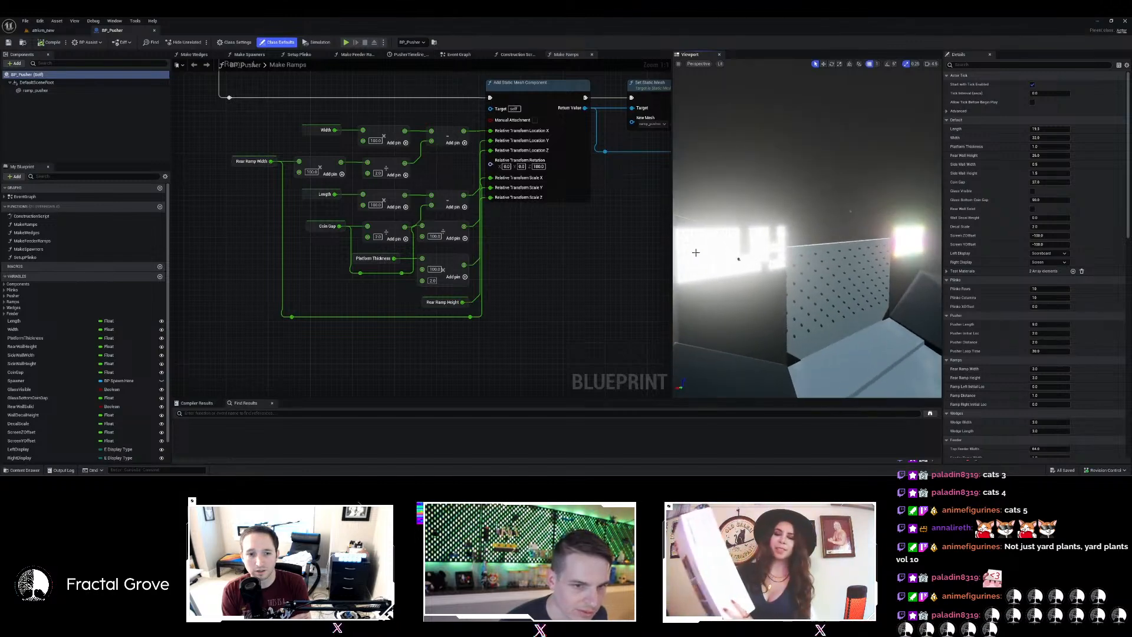
click(714, 251)
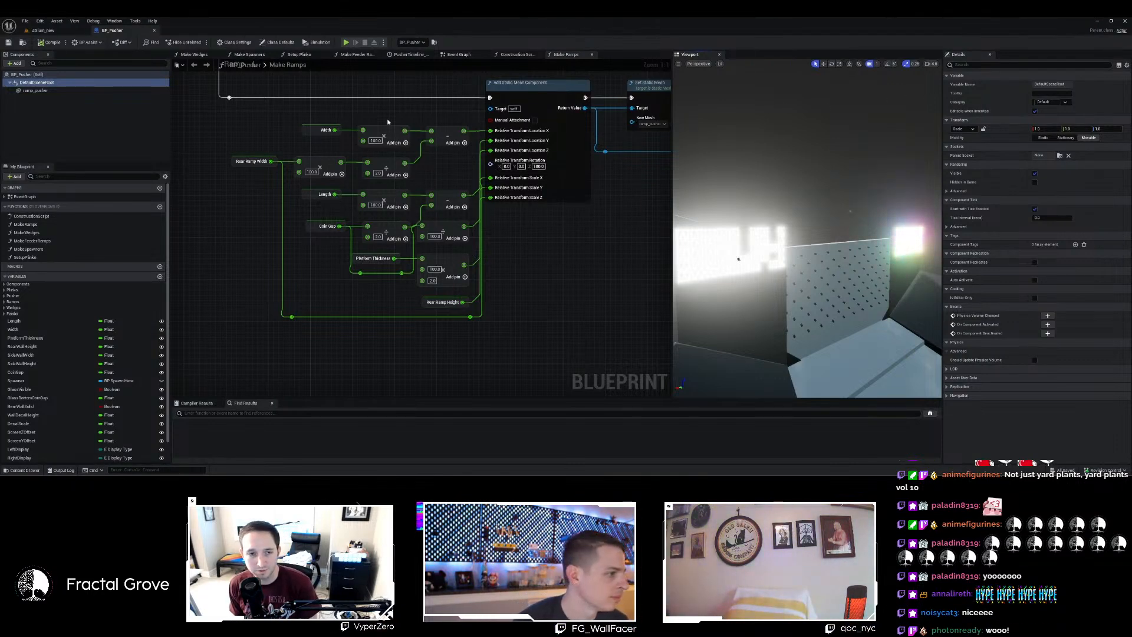
Open BP_Pusher's Construction Script and look over its rows of nodes.
click(518, 58)
scroll(322, 308, down, 5)
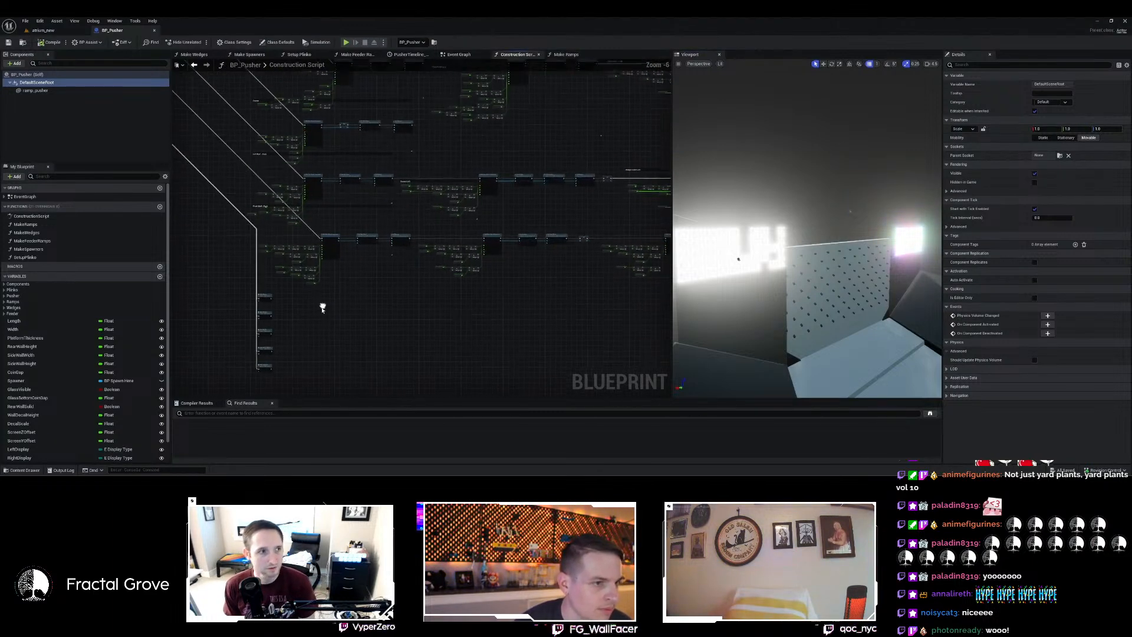
right_drag(322, 308, 387, 260)
scroll(380, 257, down, 2)
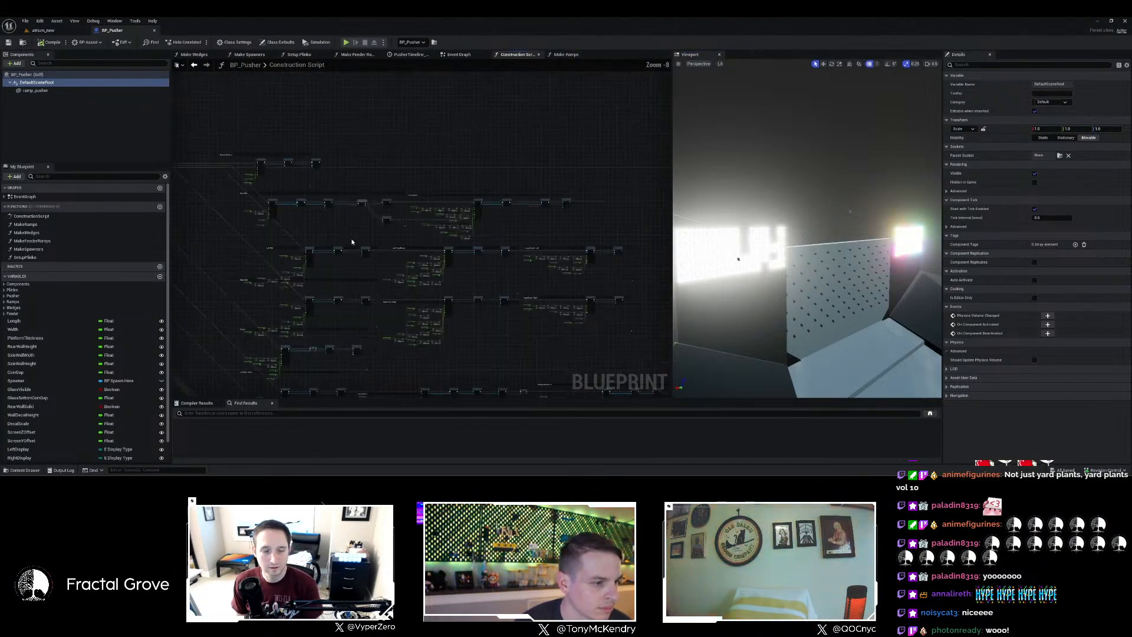
Examine the wall sections of BP_Pusher's Construction Script, including the Rear Wall and Left Wall node groups.
scroll(352, 242, up, 6)
right_drag(429, 280, 528, 280)
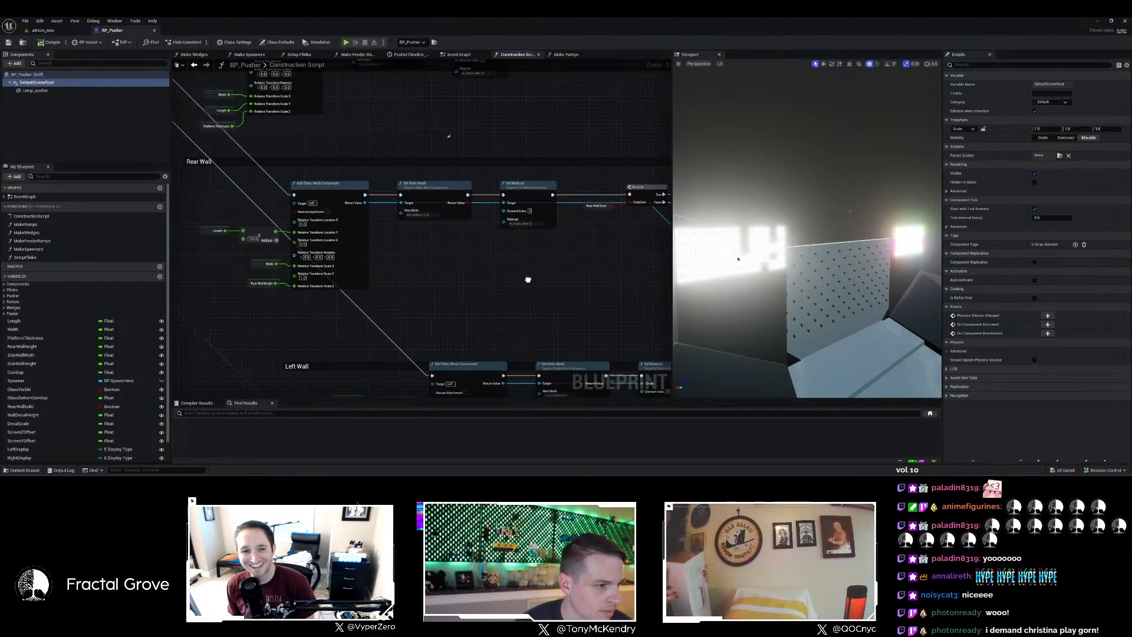
scroll(527, 280, down, 4)
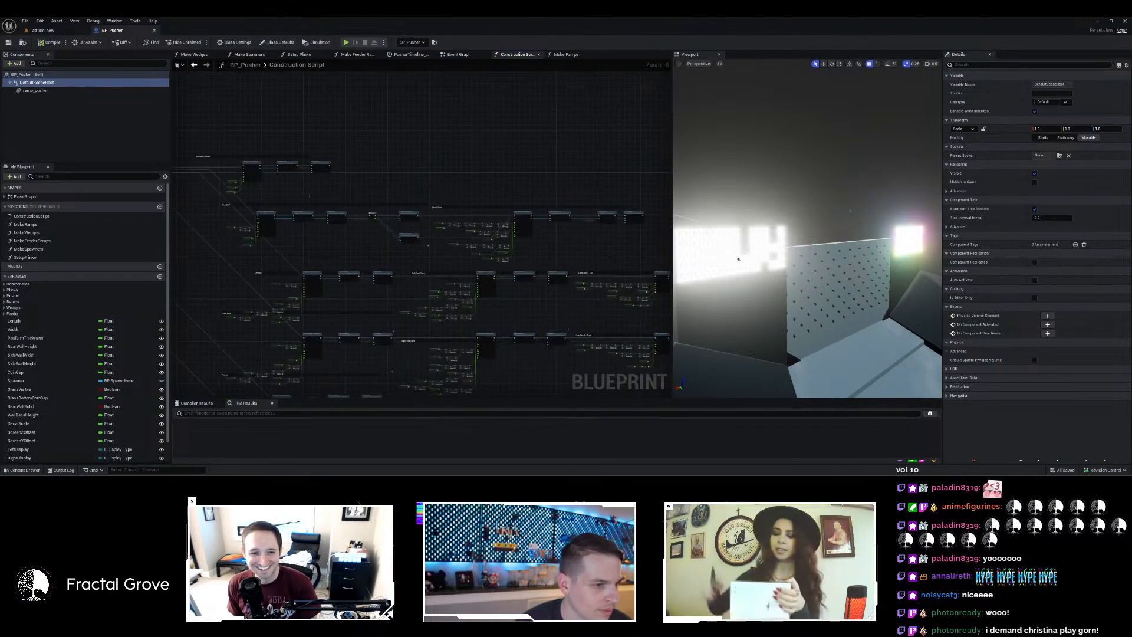
right_drag(398, 244, 414, 152)
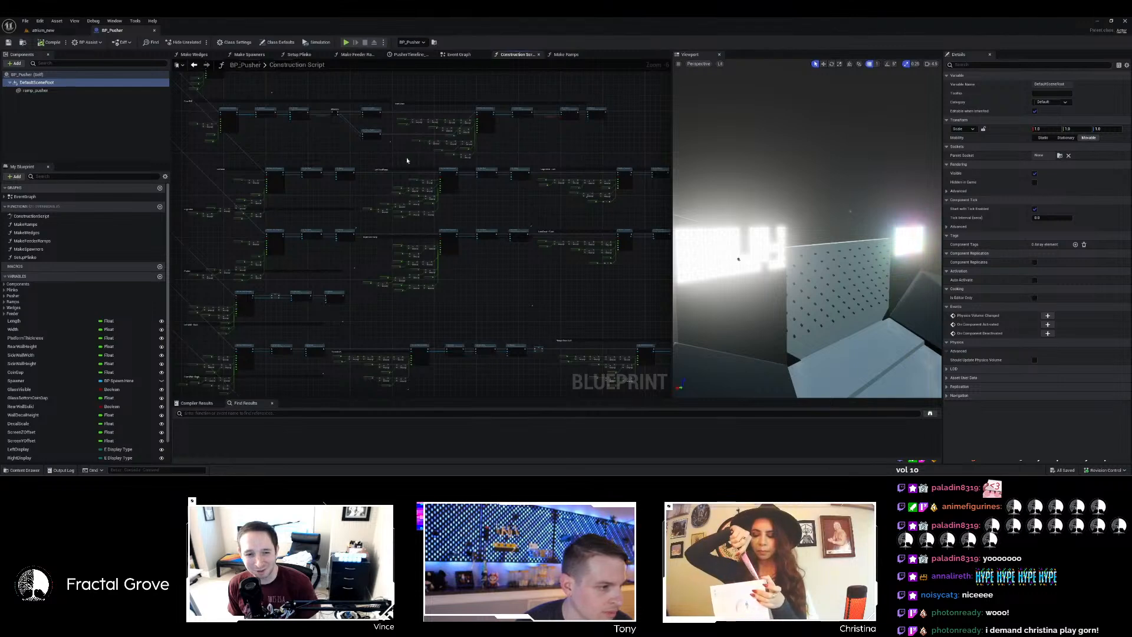
scroll(379, 203, up, 2)
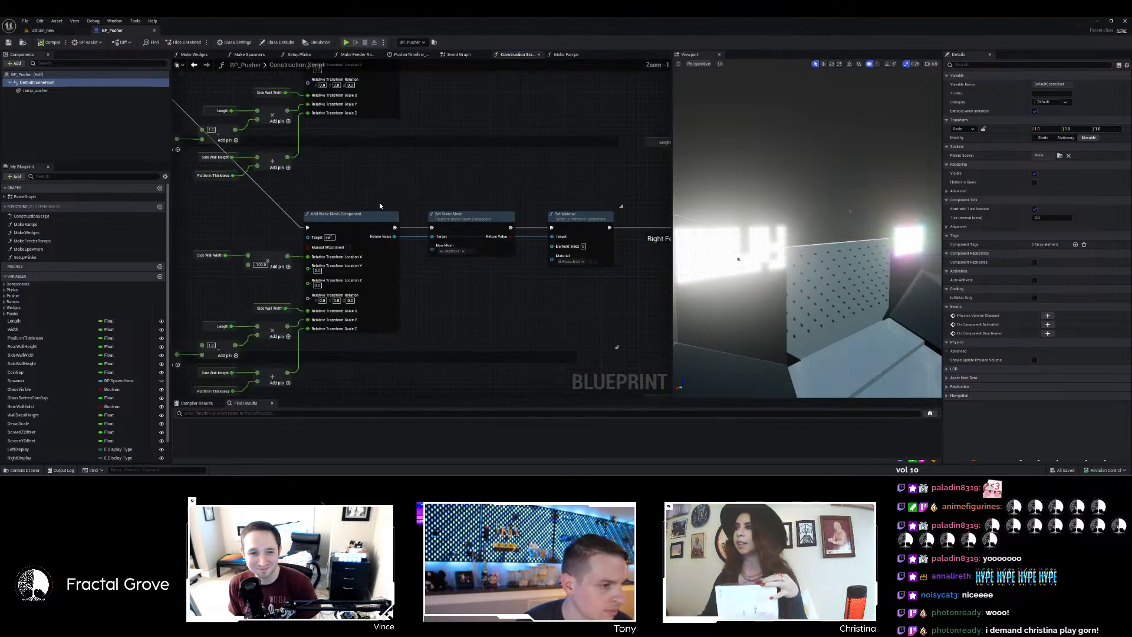
right_drag(406, 195, 273, 101)
scroll(272, 101, up, 3)
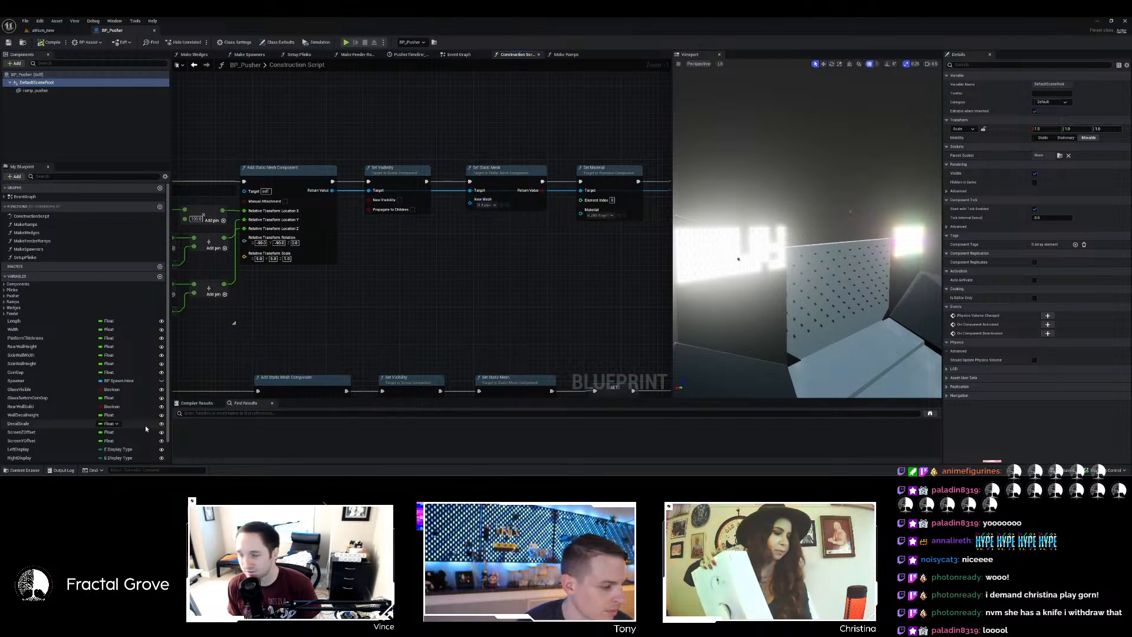
Open the project's content listing and remove the Level type filter from the Maps folder.
click(21, 470)
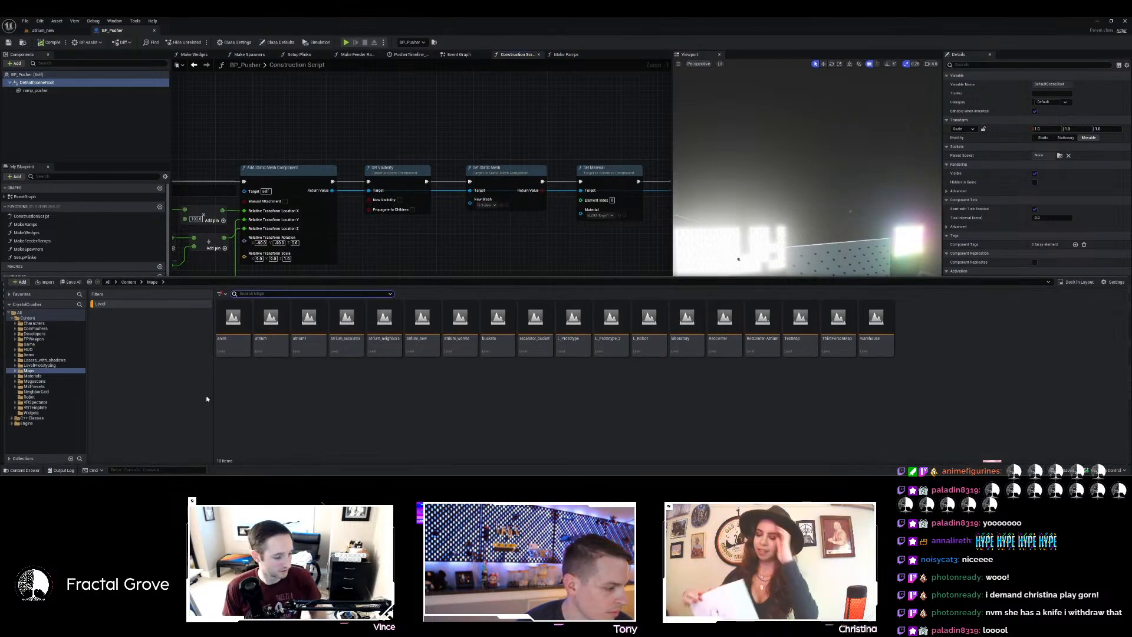
click(219, 293)
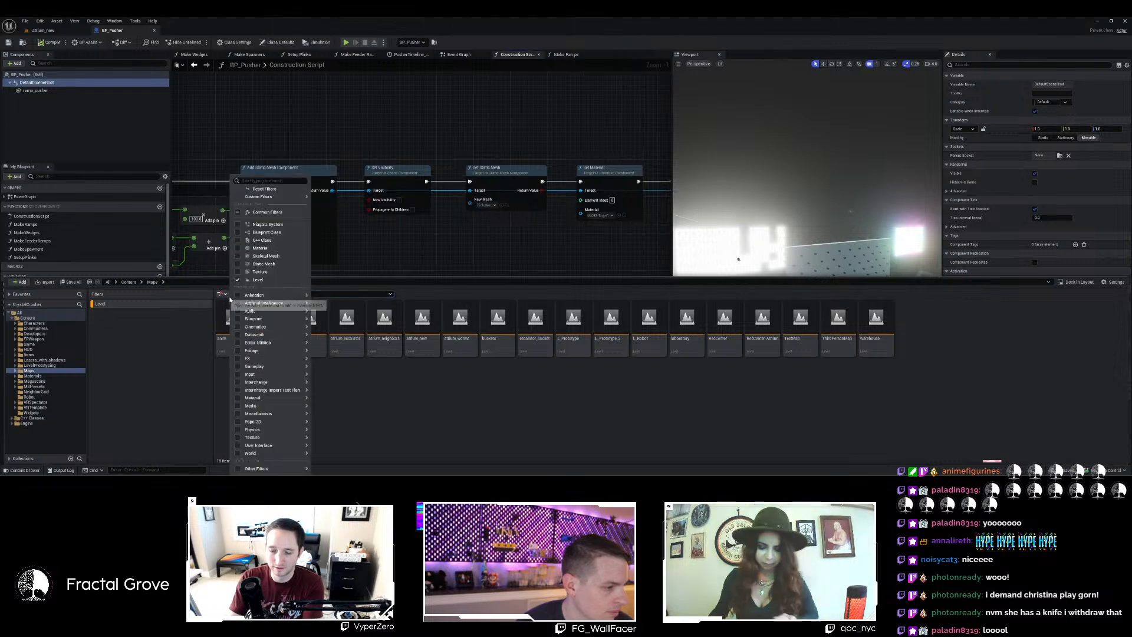
click(268, 280)
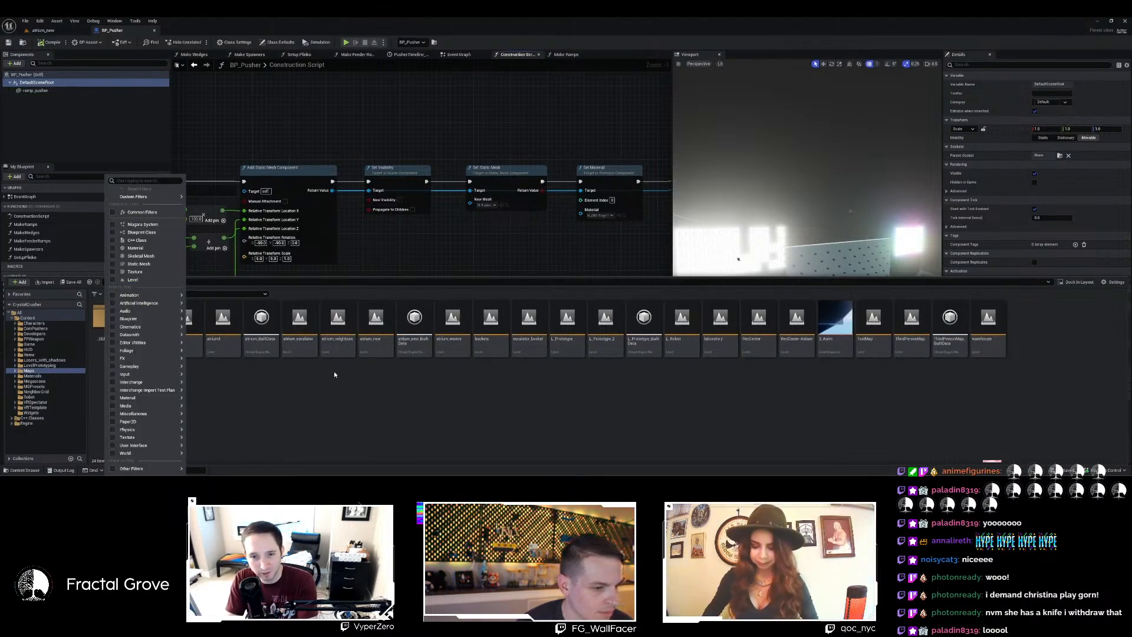
click(344, 392)
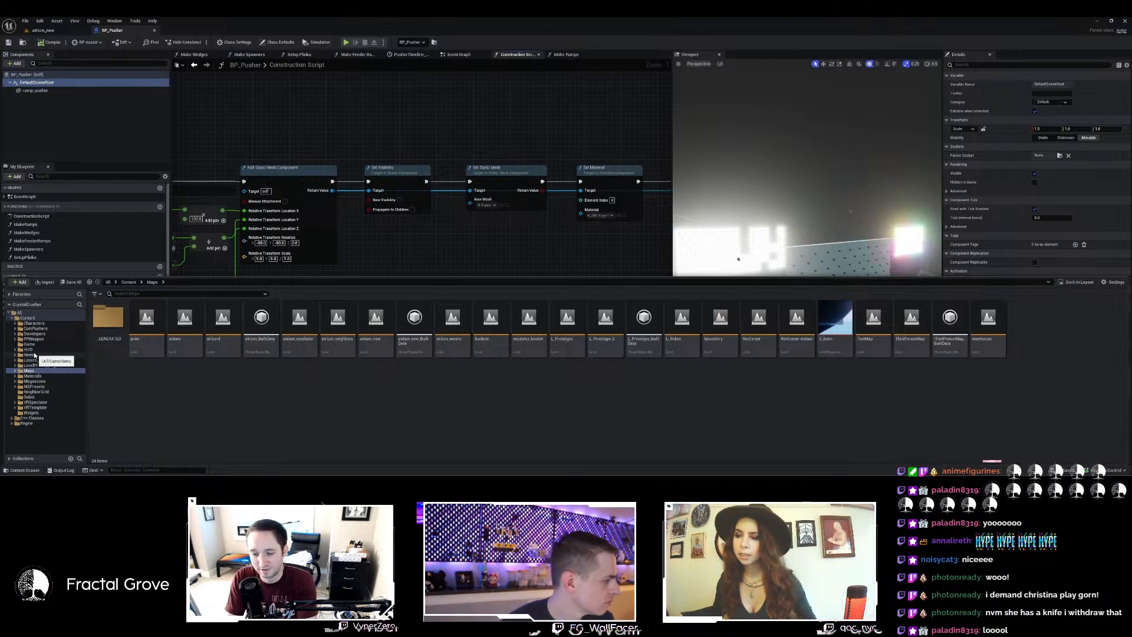
Browse to the HUD/Widgets folder, open the BPI_Panel interface, and return to the folder to check its panel widgets.
click(15, 354)
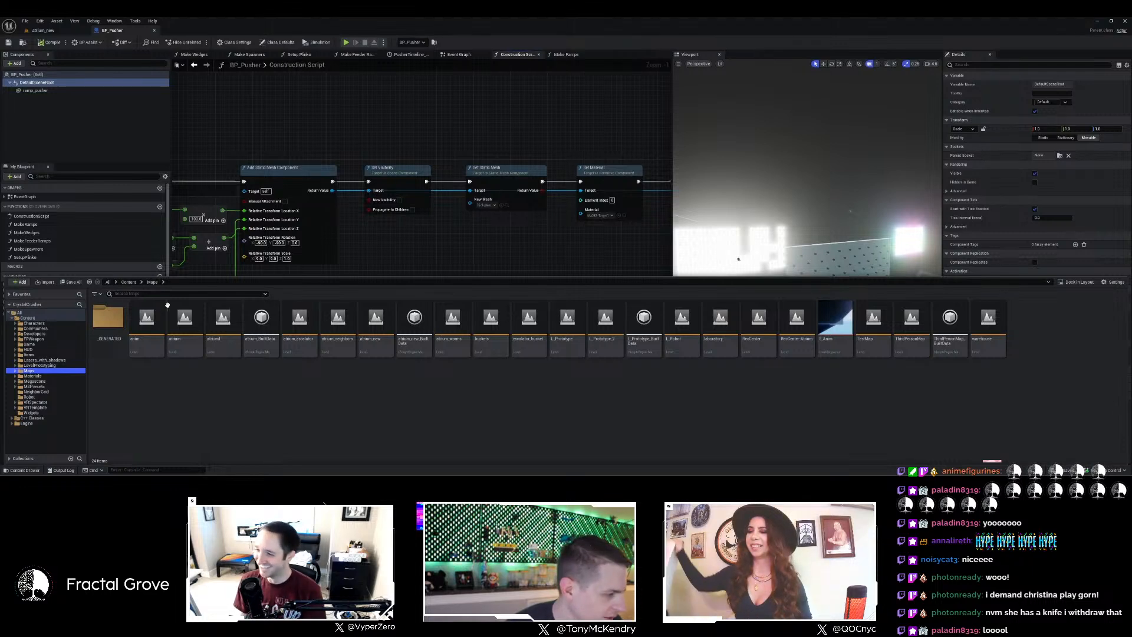
click(15, 349)
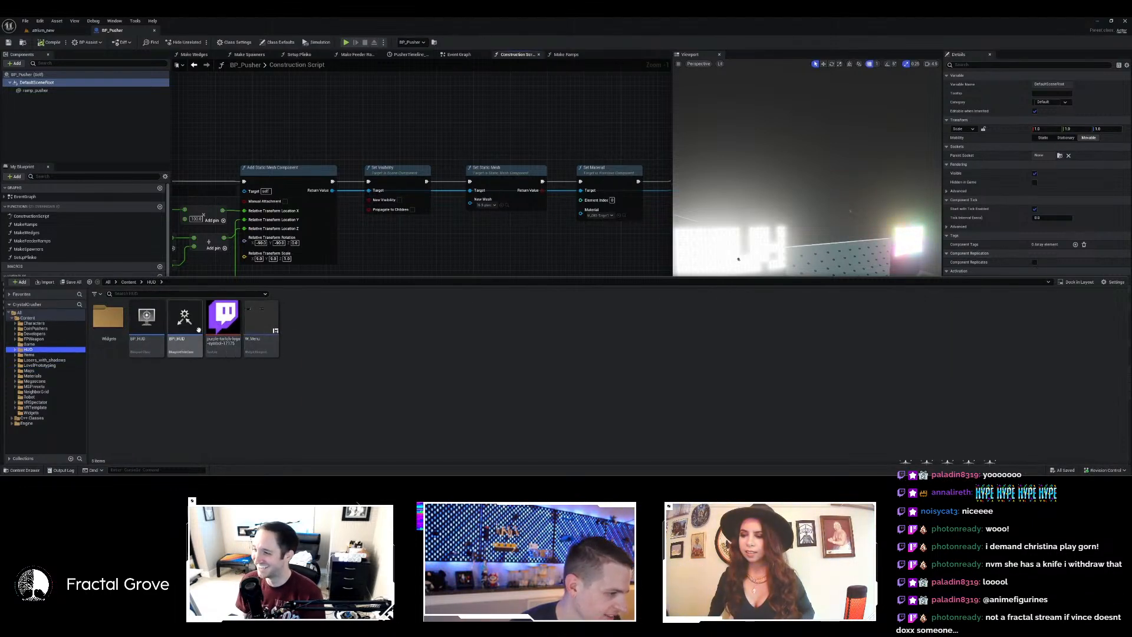
double_click(109, 318)
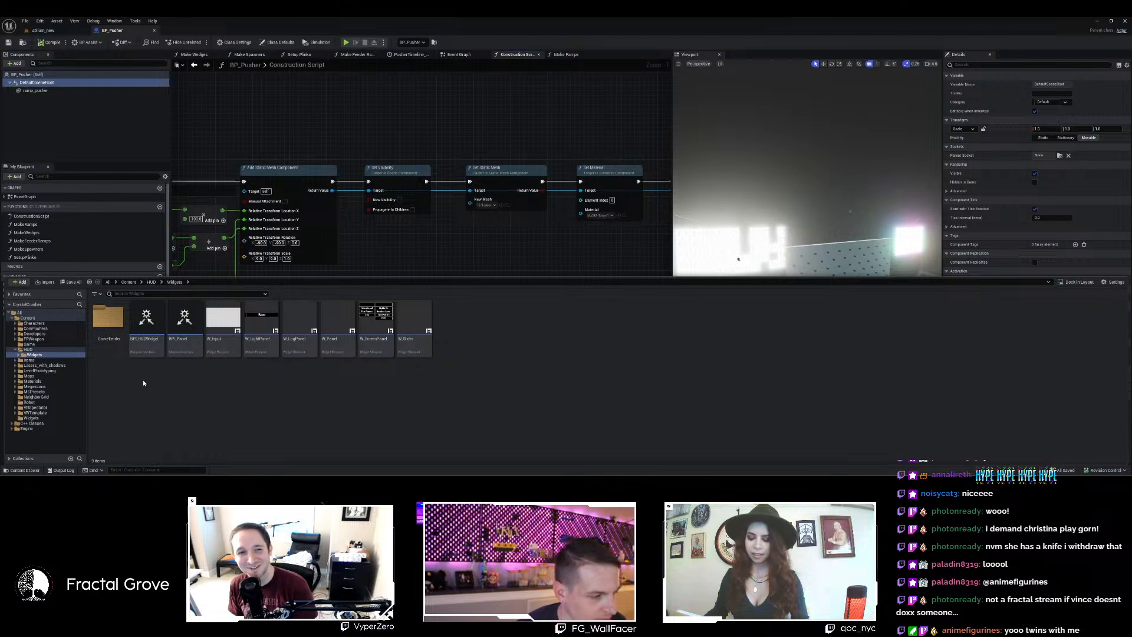
double_click(185, 318)
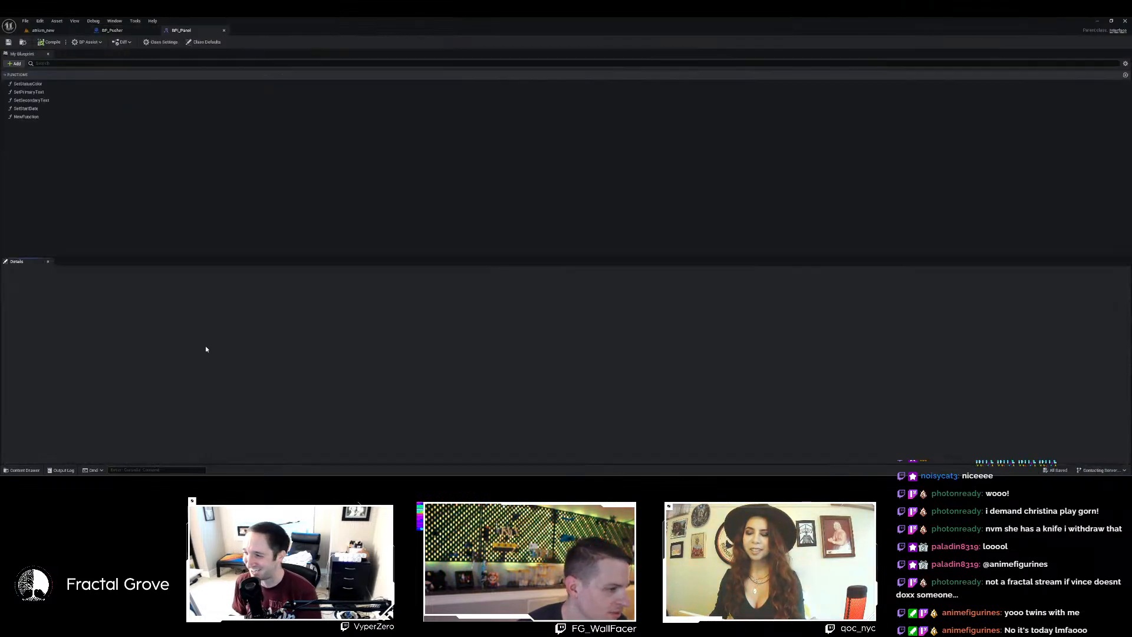
click(27, 470)
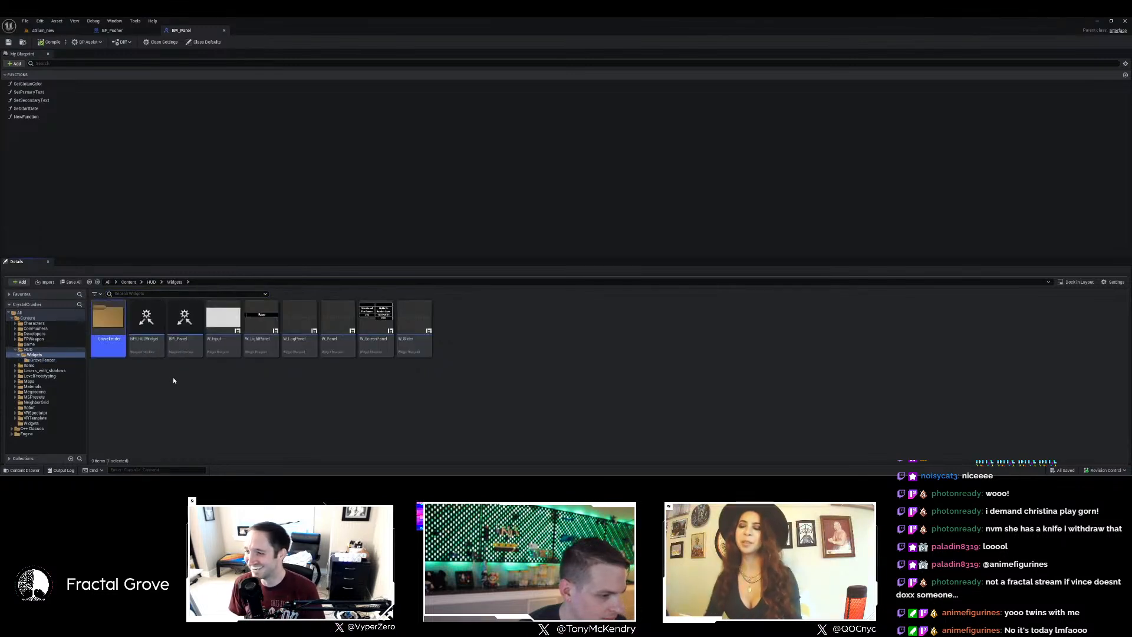
click(291, 348)
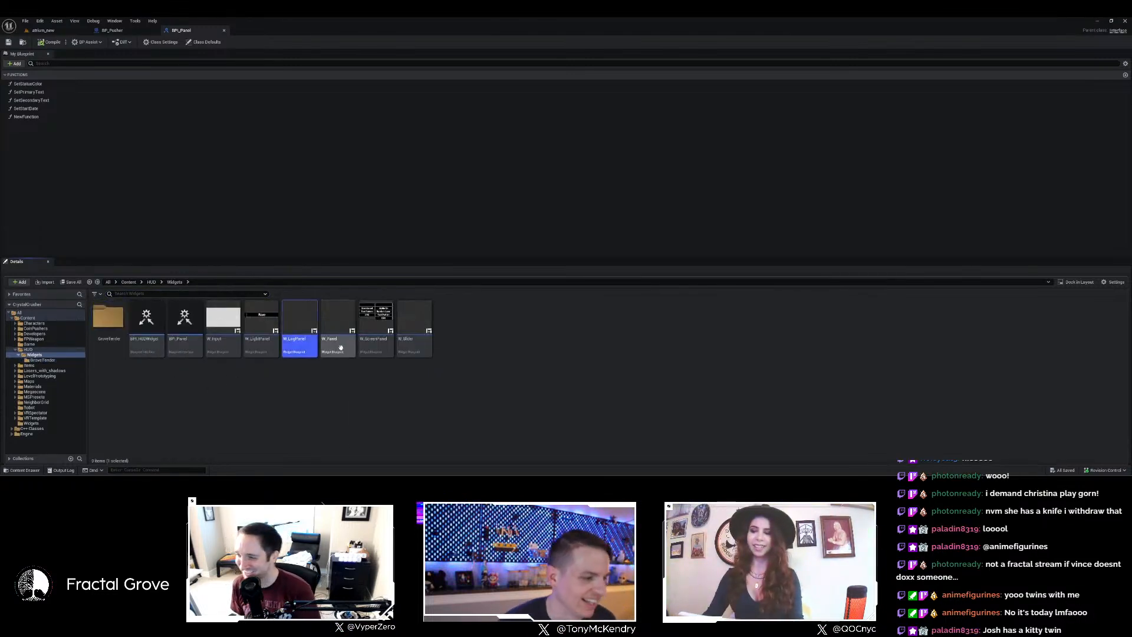
Look through the CoinPushers and HUD folders, then open the W_CoinCount widget from Content/Widgets and select its top row.
key(alt+Left)
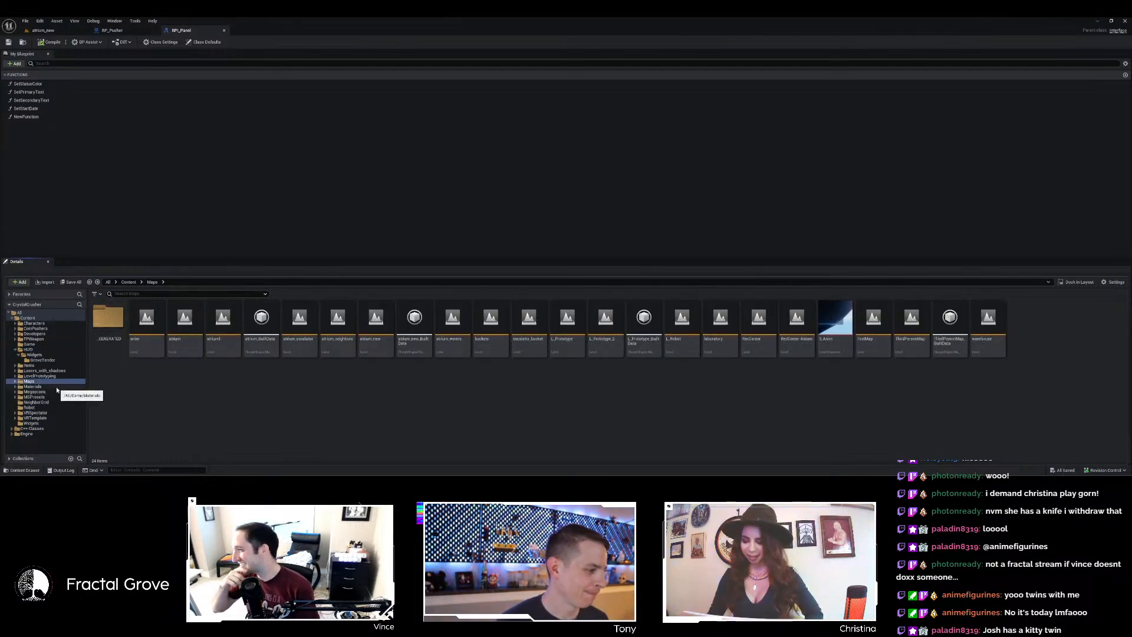
click(37, 328)
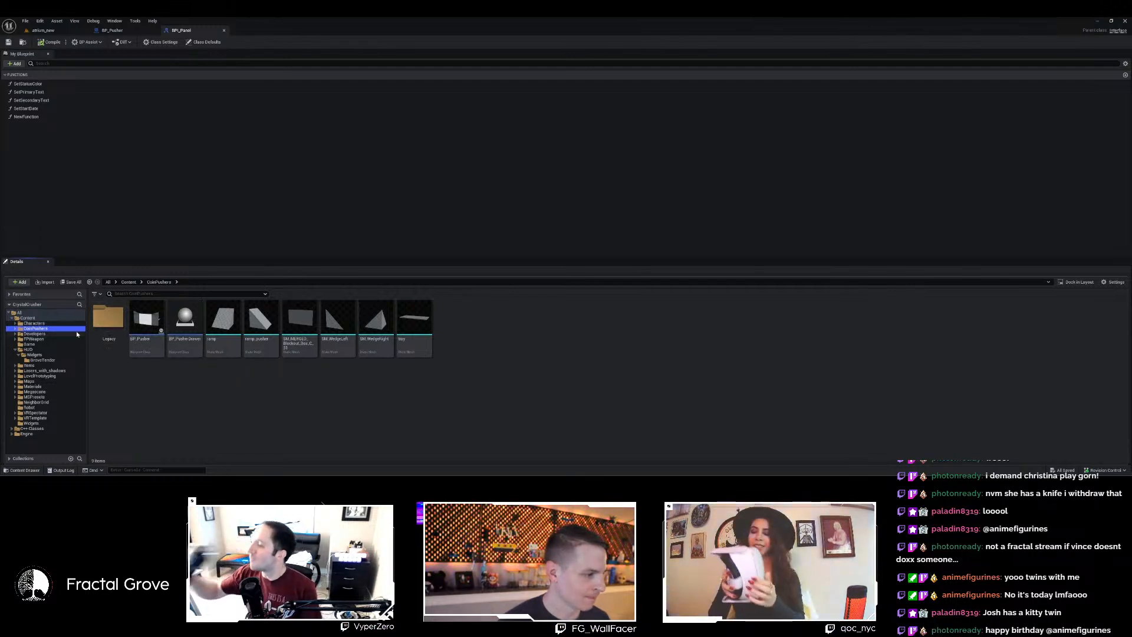
click(50, 345)
click(29, 349)
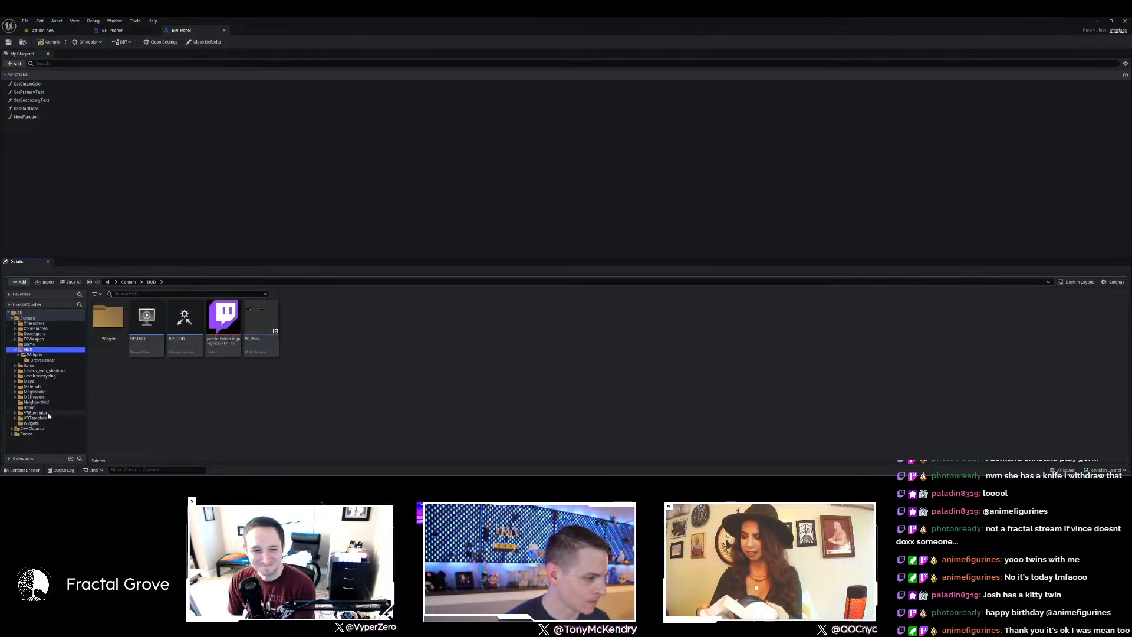
click(24, 422)
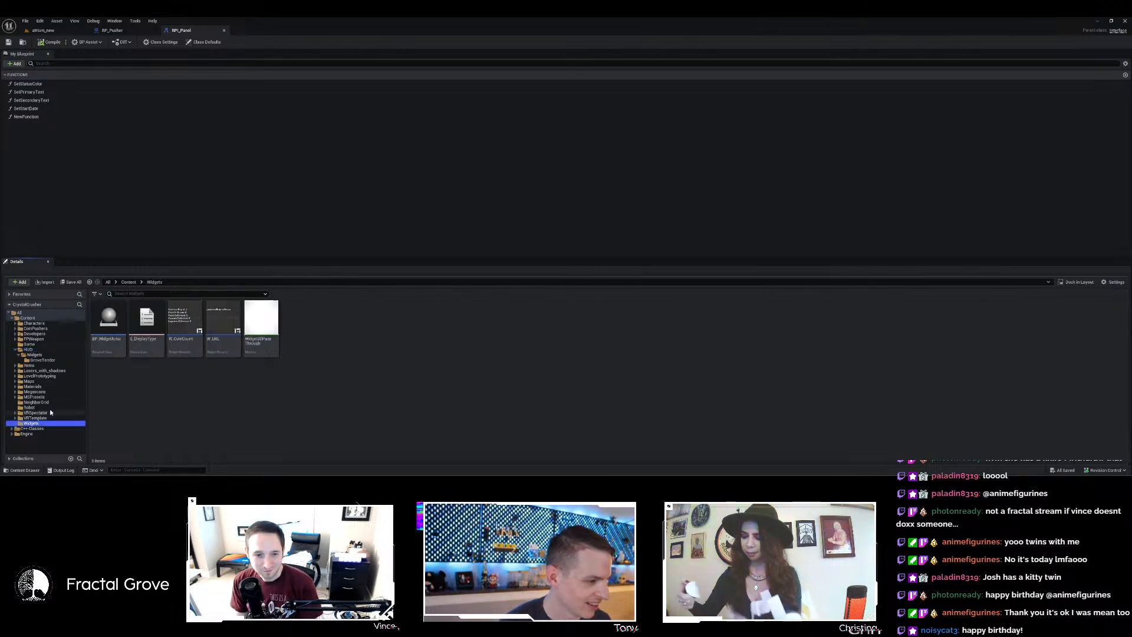
double_click(193, 319)
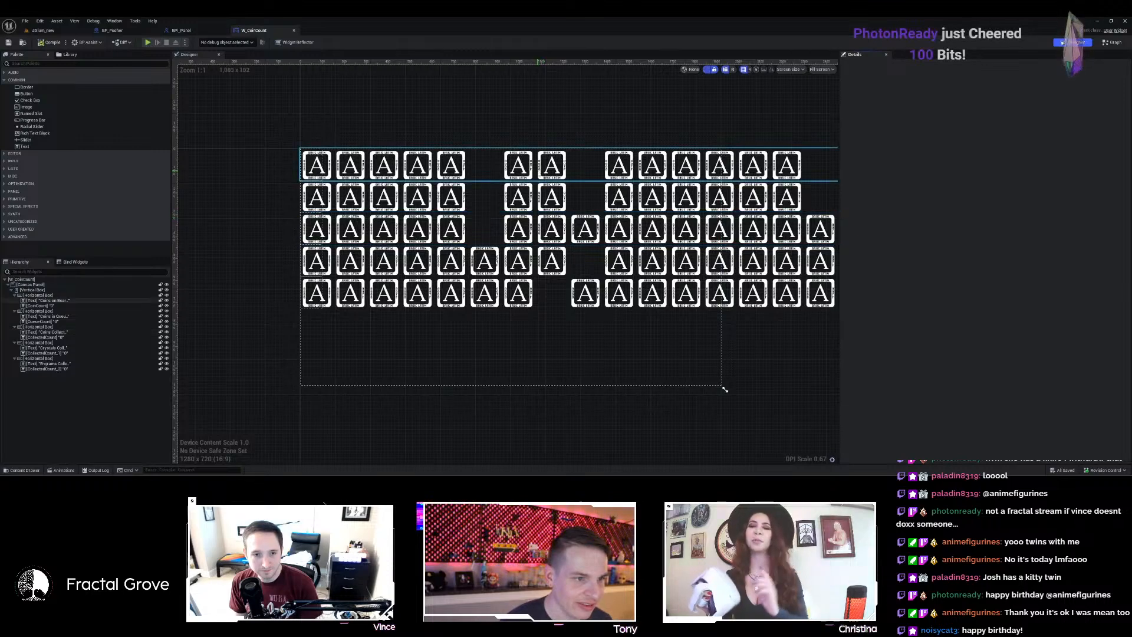
click(537, 171)
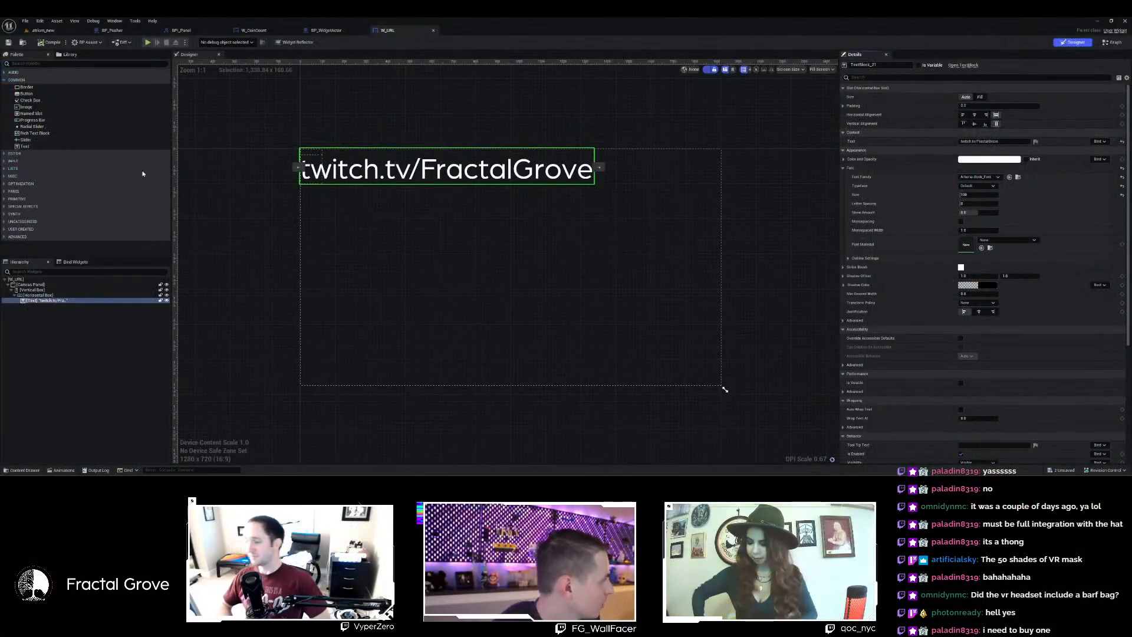
Return to the atrium_new level, view the whole pusher machine, play the level and check its in-game control overlay.
click(43, 30)
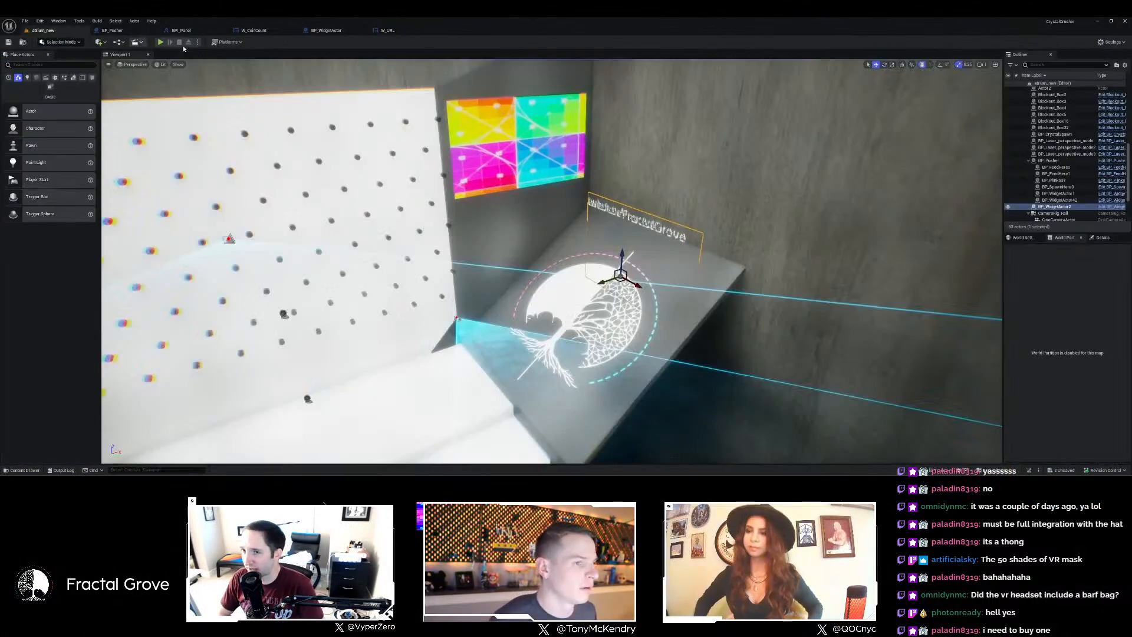
right_drag(531, 265, 330, 235)
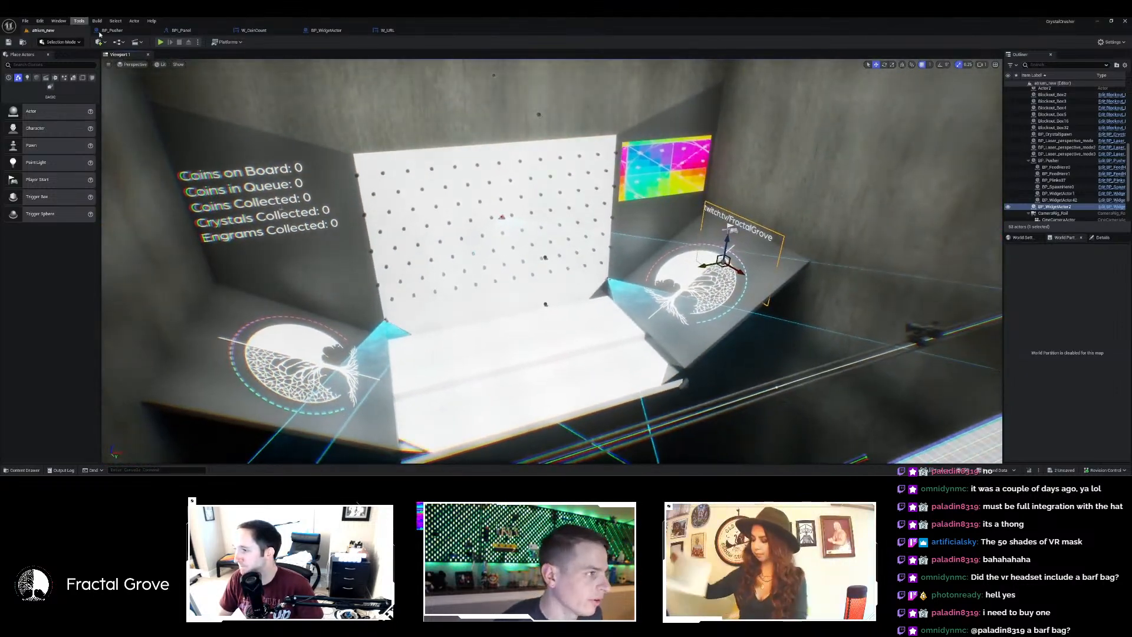
key(alt+p)
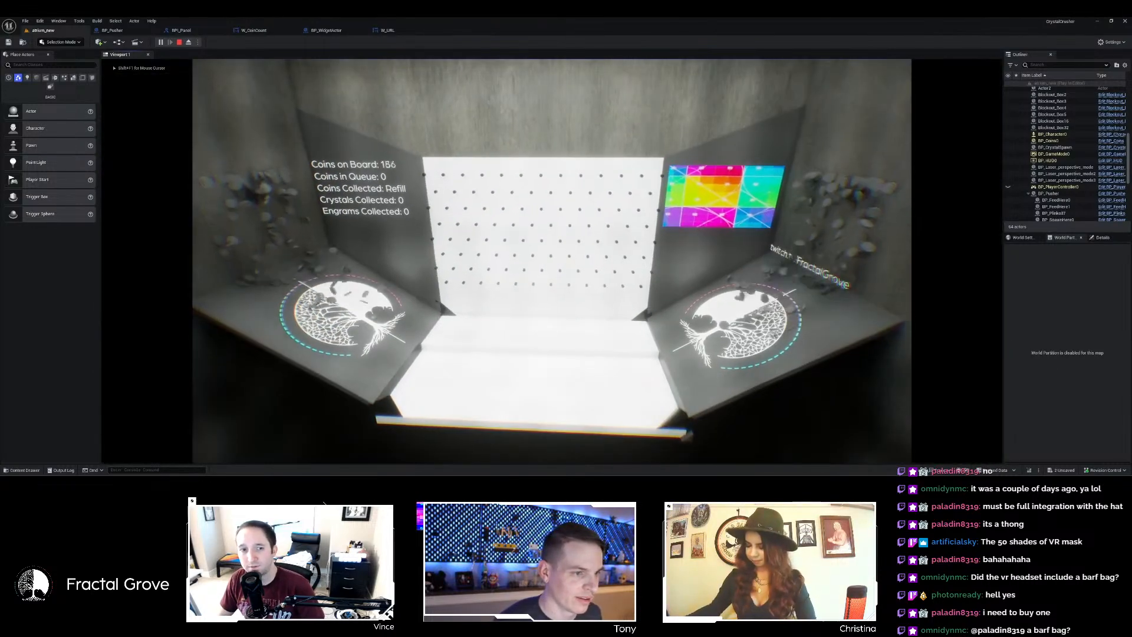
key(super)
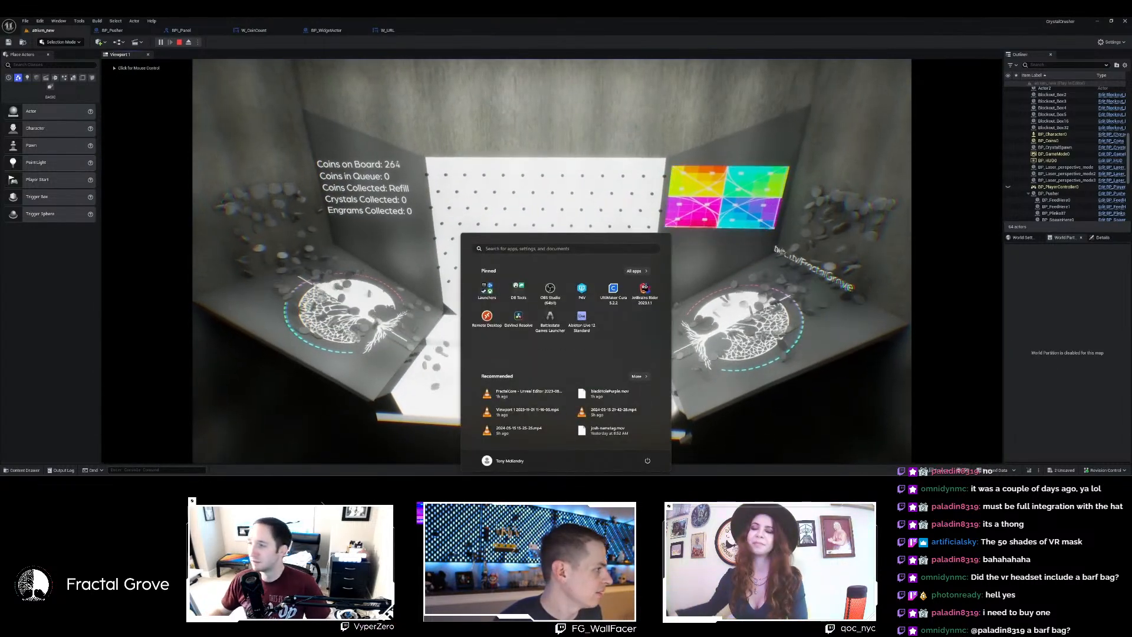
key(super)
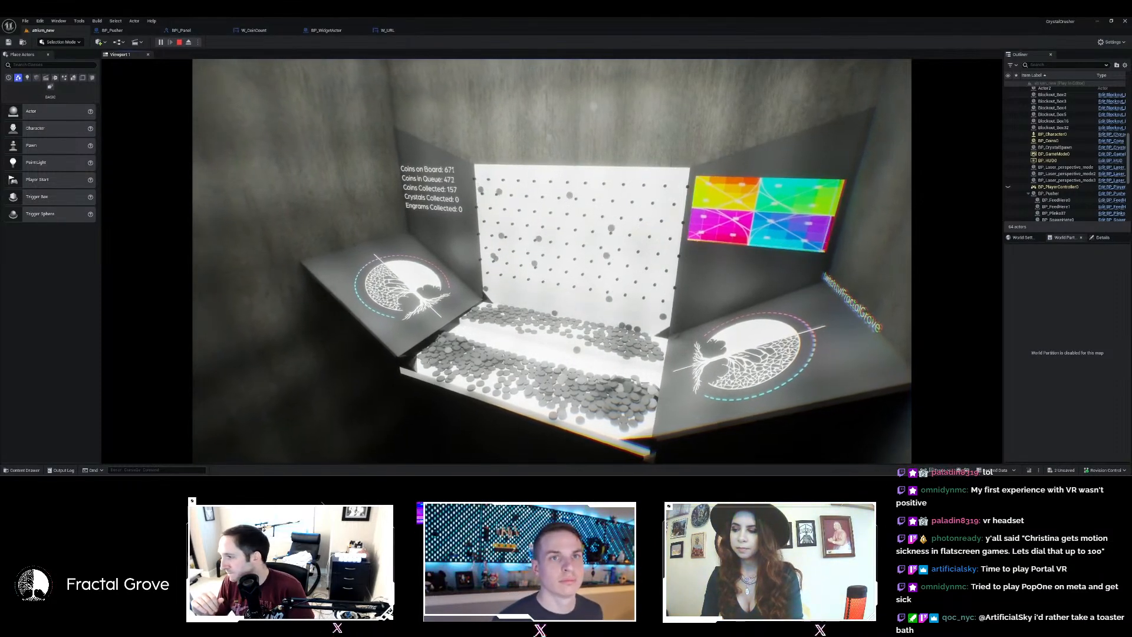
key(Tab)
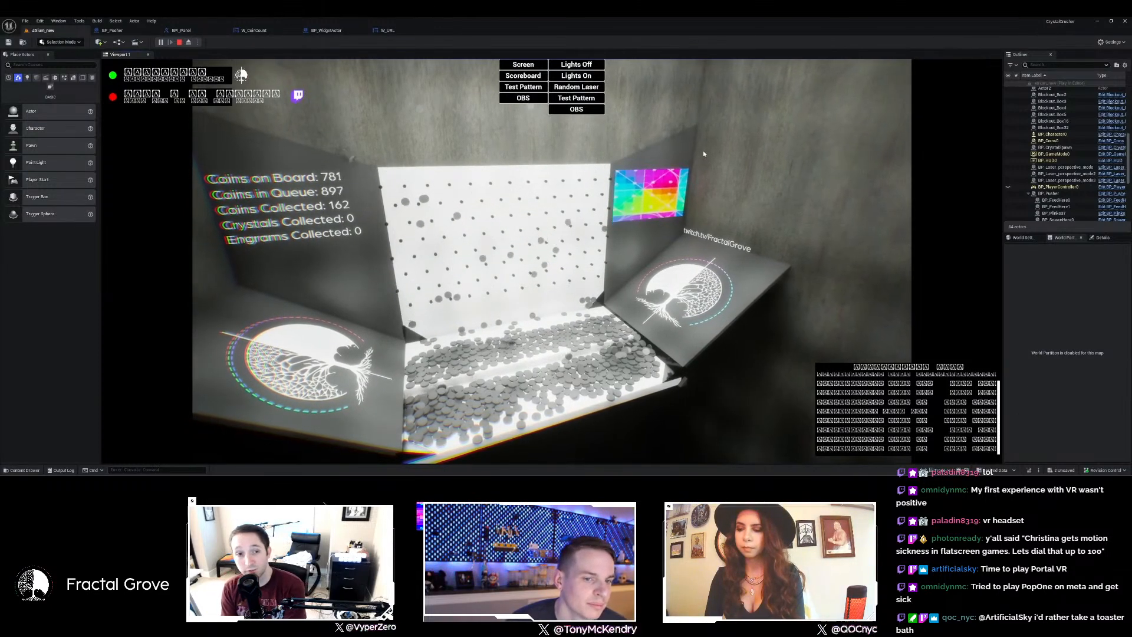
click(767, 161)
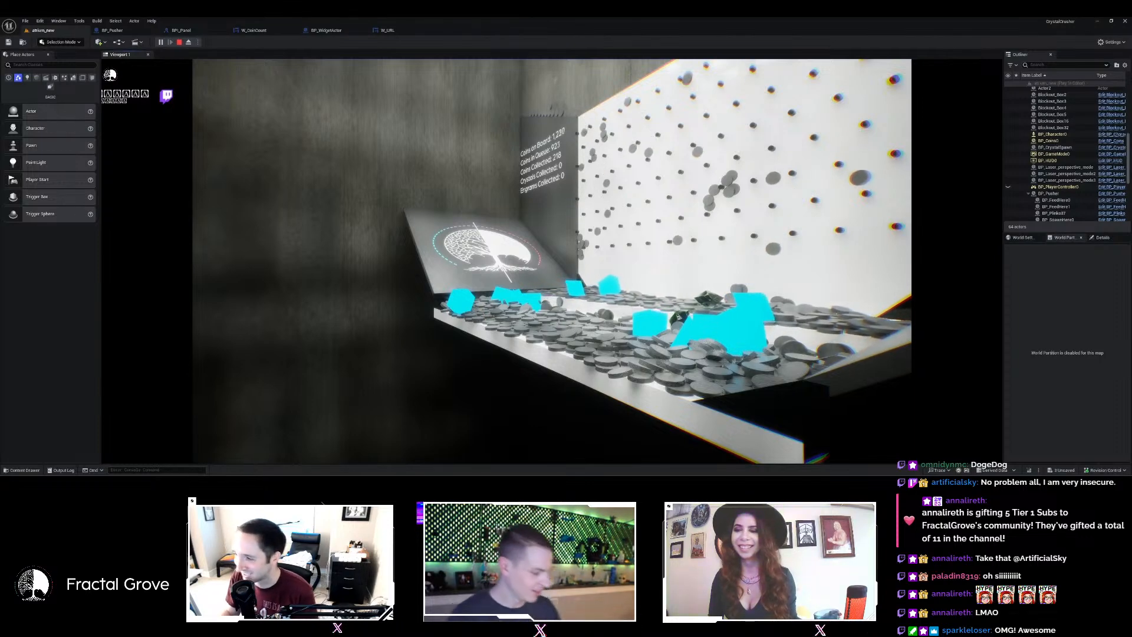
Use the in-game control overlay to change the lighting to a dark scene with rainbow lasers, and return to the game view.
key(Tab)
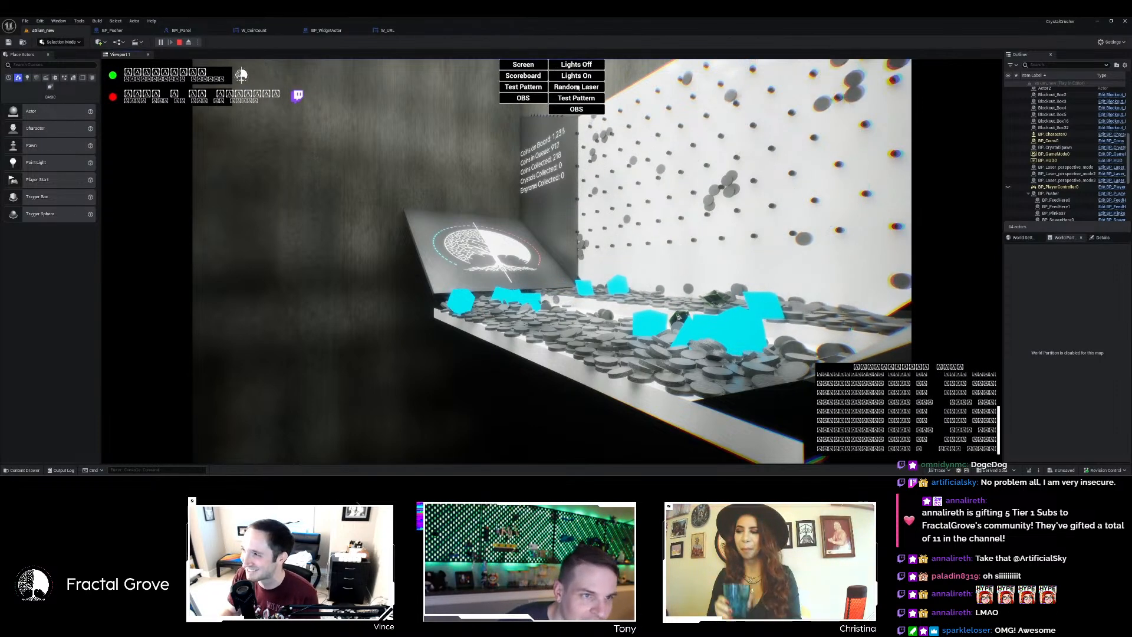
click(574, 75)
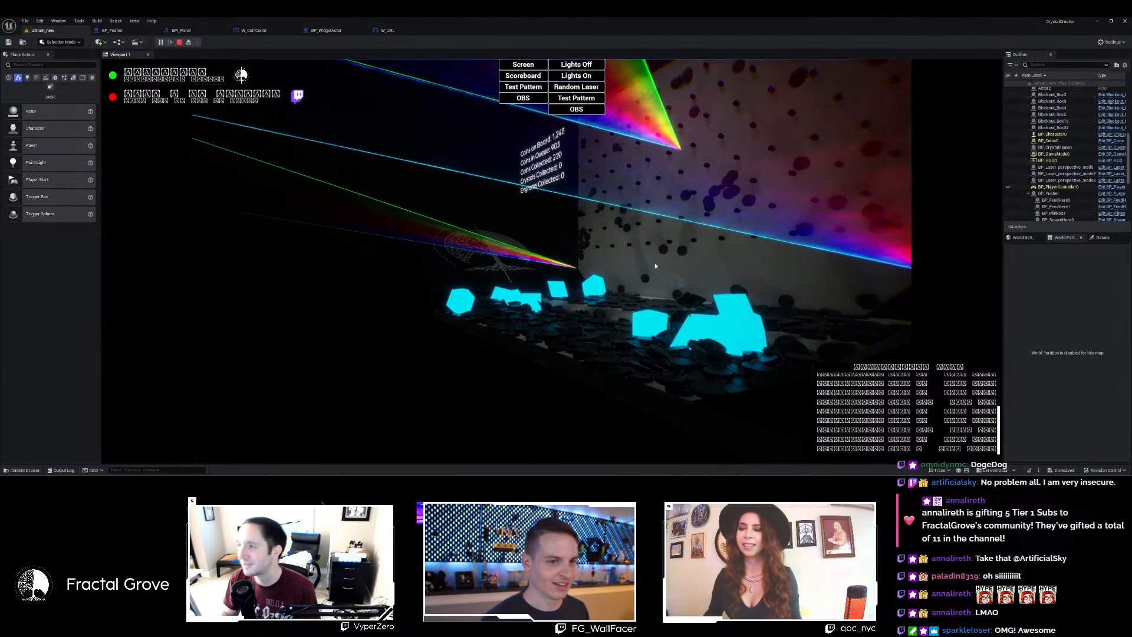
click(638, 251)
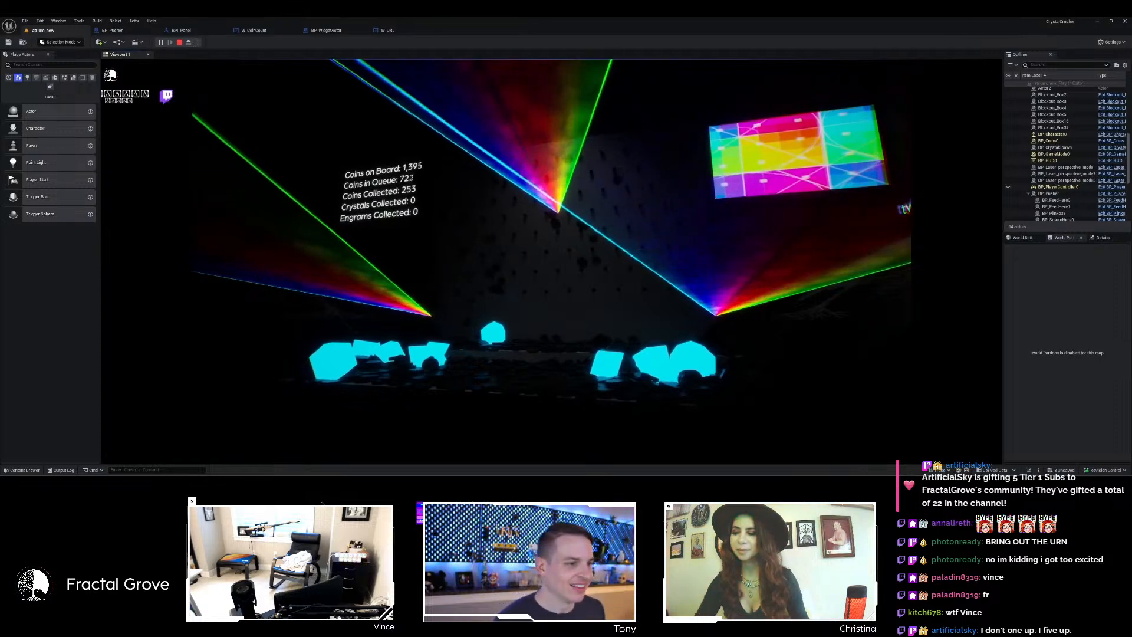
Show the in-game control overlay again, return to the game view and start a screen capture of the coins and crystals.
key(Tab)
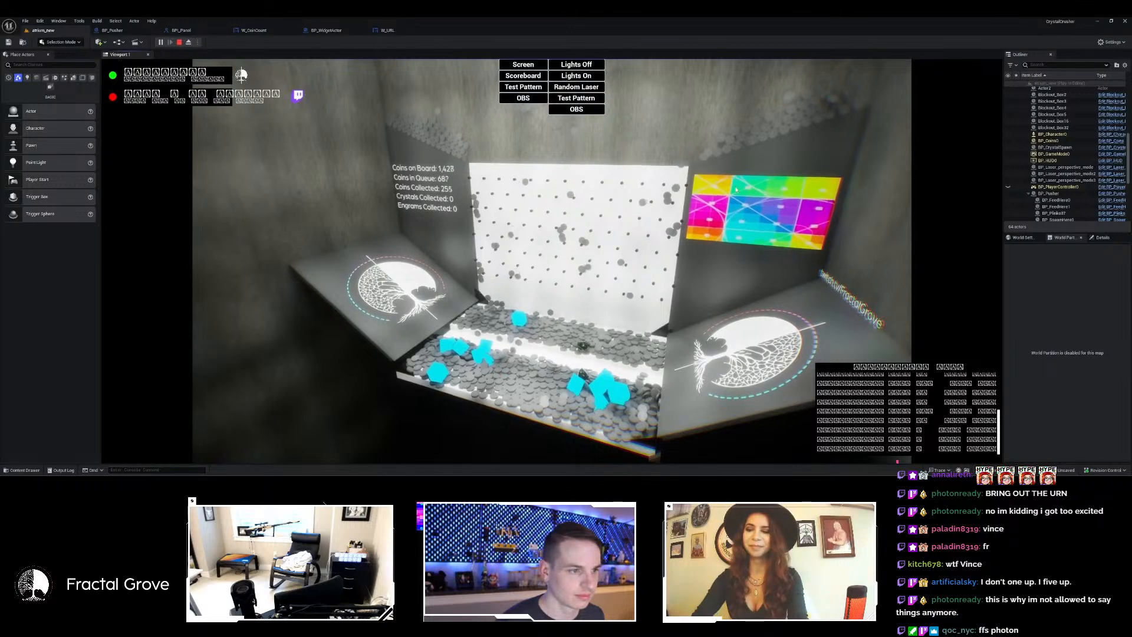
click(810, 201)
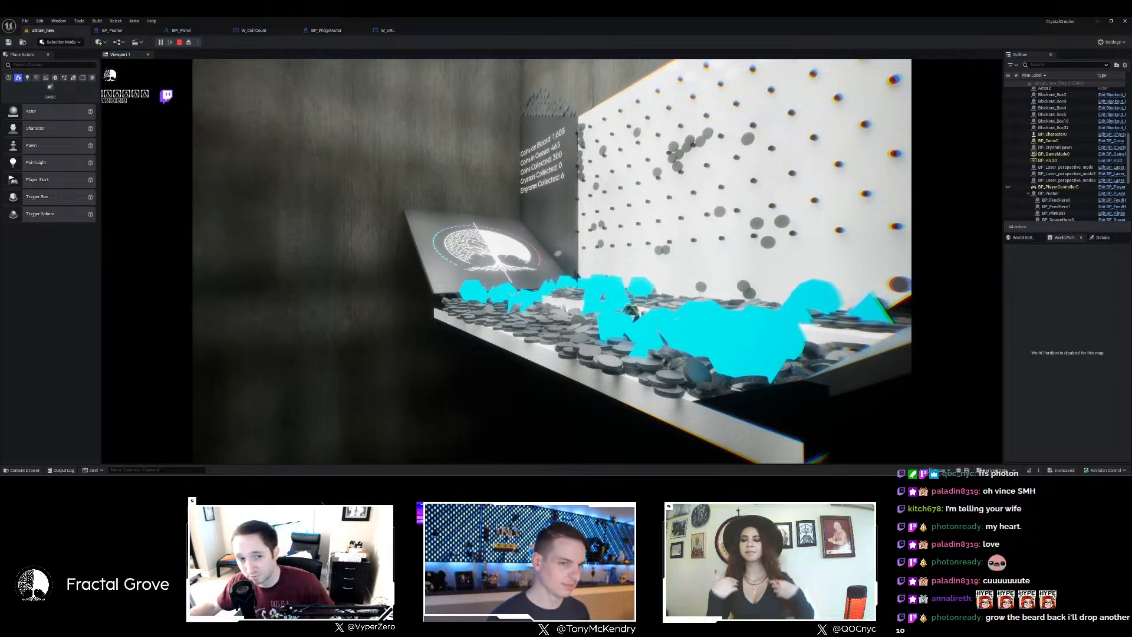
key(super+shift+s)
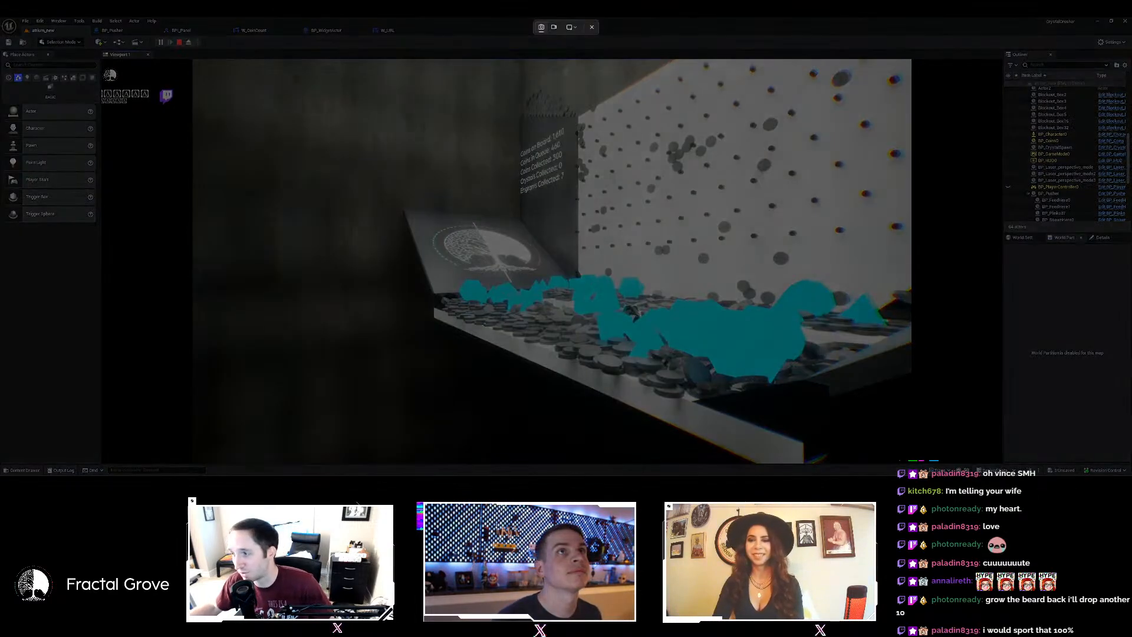
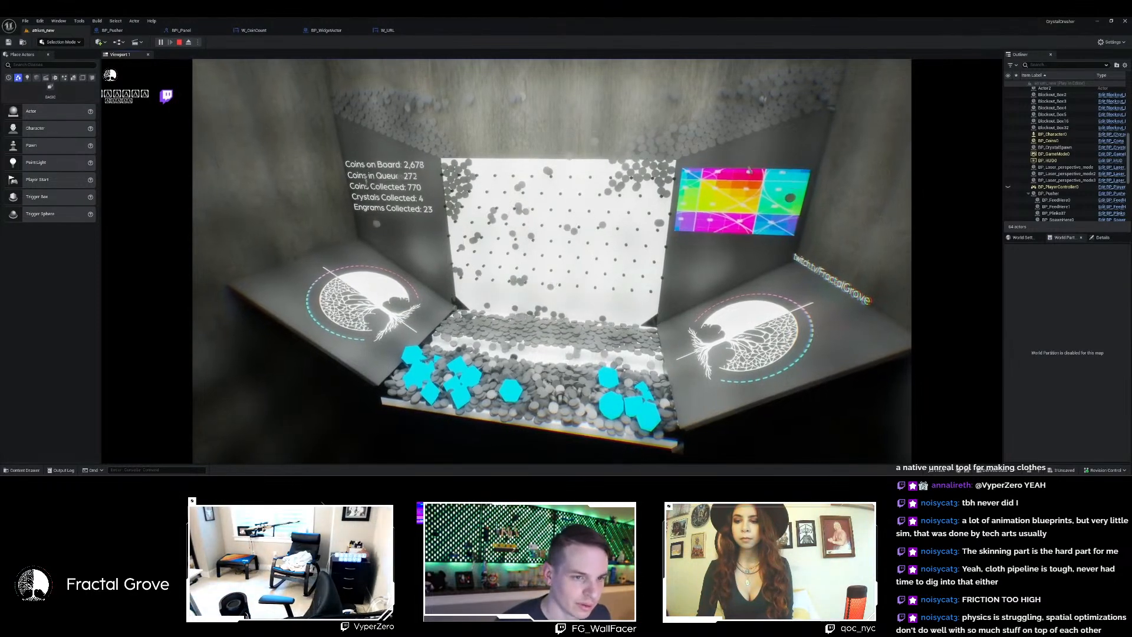
Stop playing the atrium_new level and open the recently used escalator_bucket level.
key(Escape)
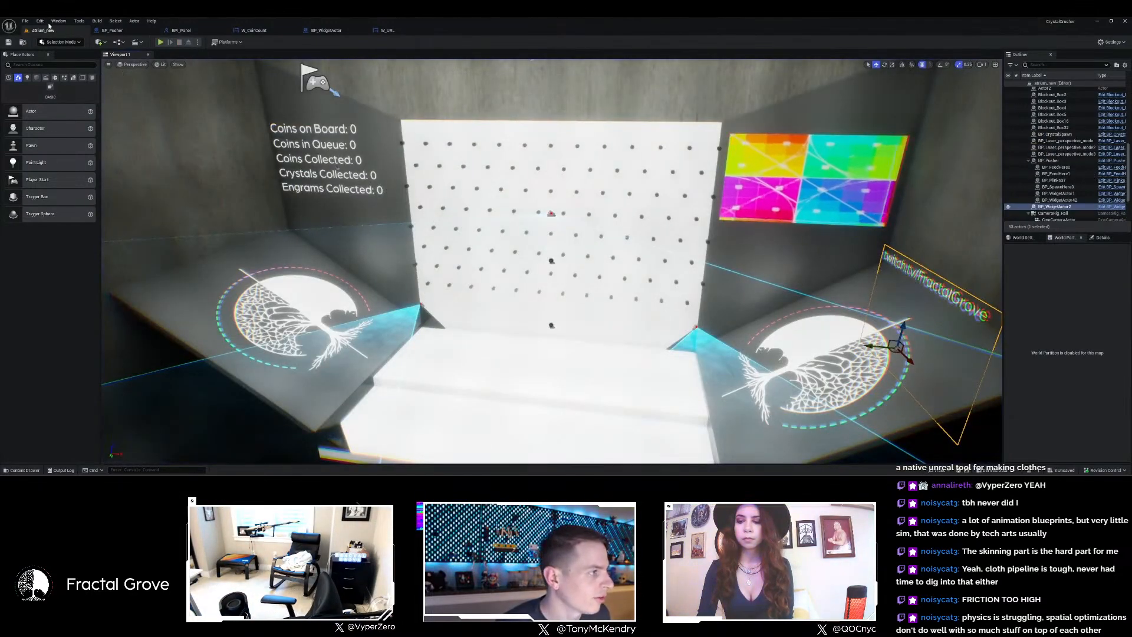
click(21, 22)
mouse_move(85, 67)
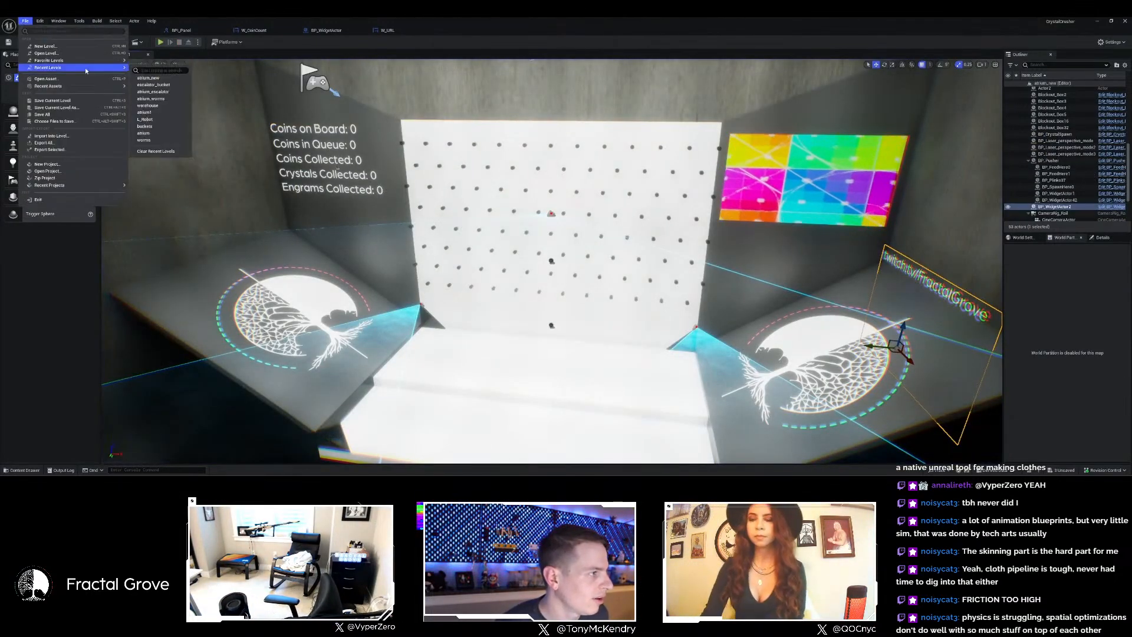
click(169, 85)
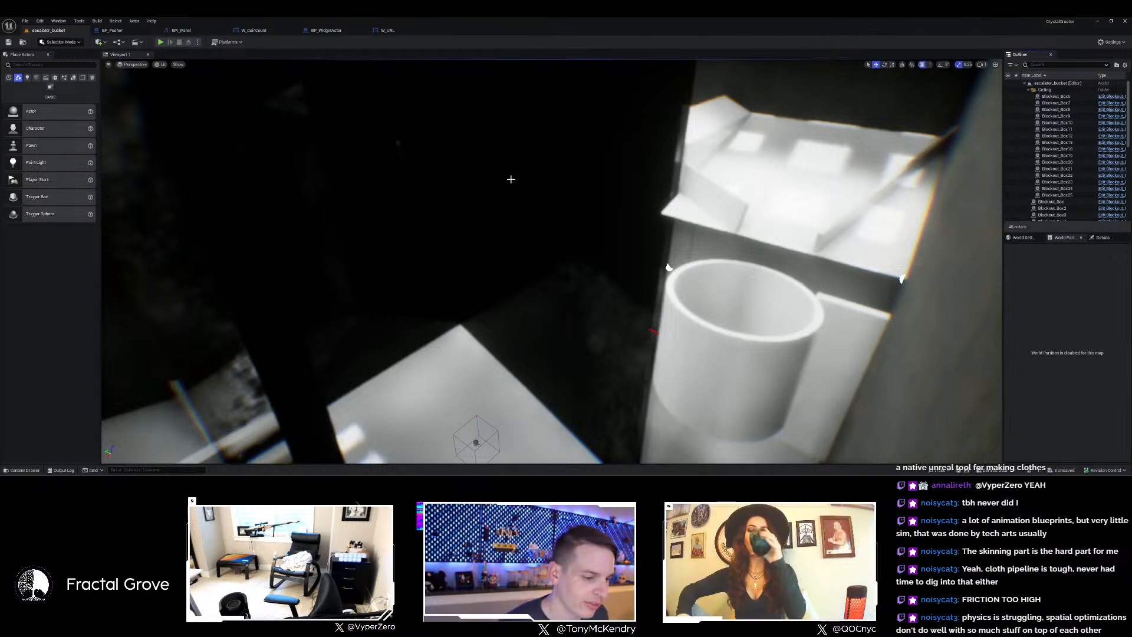
Look over the bucket and stairs in the escalator_bucket level, play the level to view them in game, and stop playing.
right_drag(668, 267, 617, 167)
right_drag(518, 187, 523, 186)
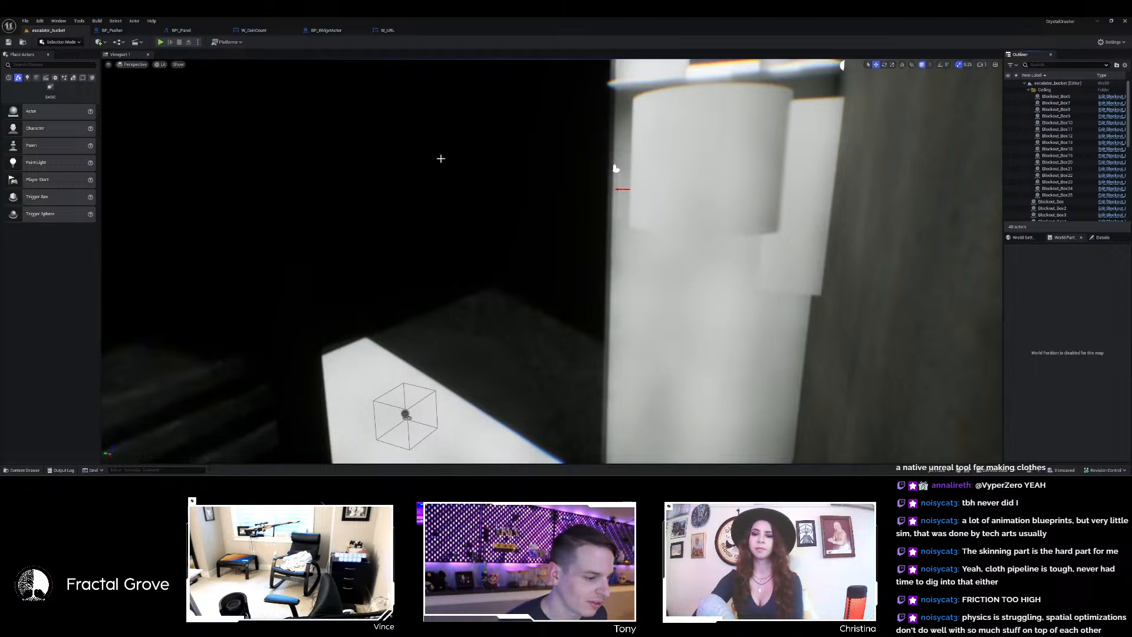
right_drag(441, 159, 401, 142)
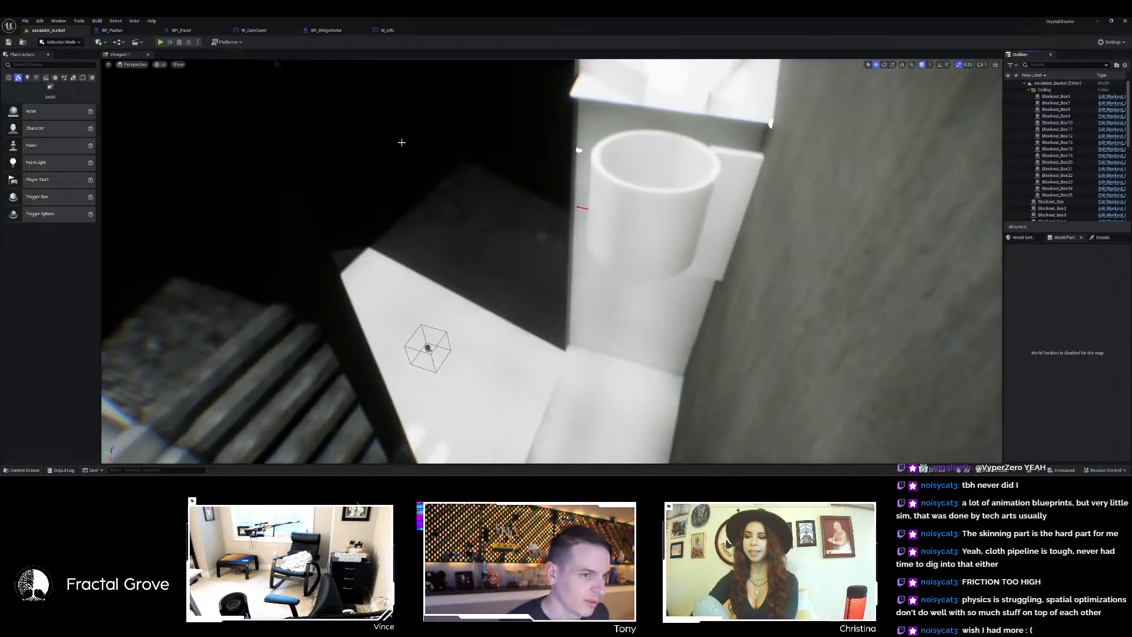
click(160, 41)
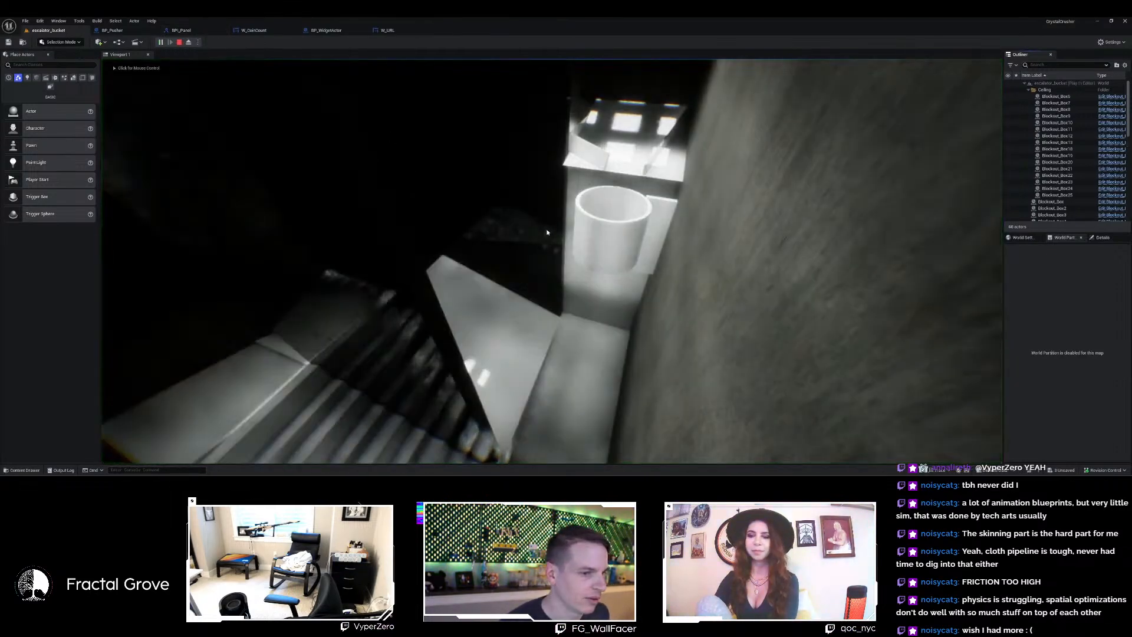
click(546, 232)
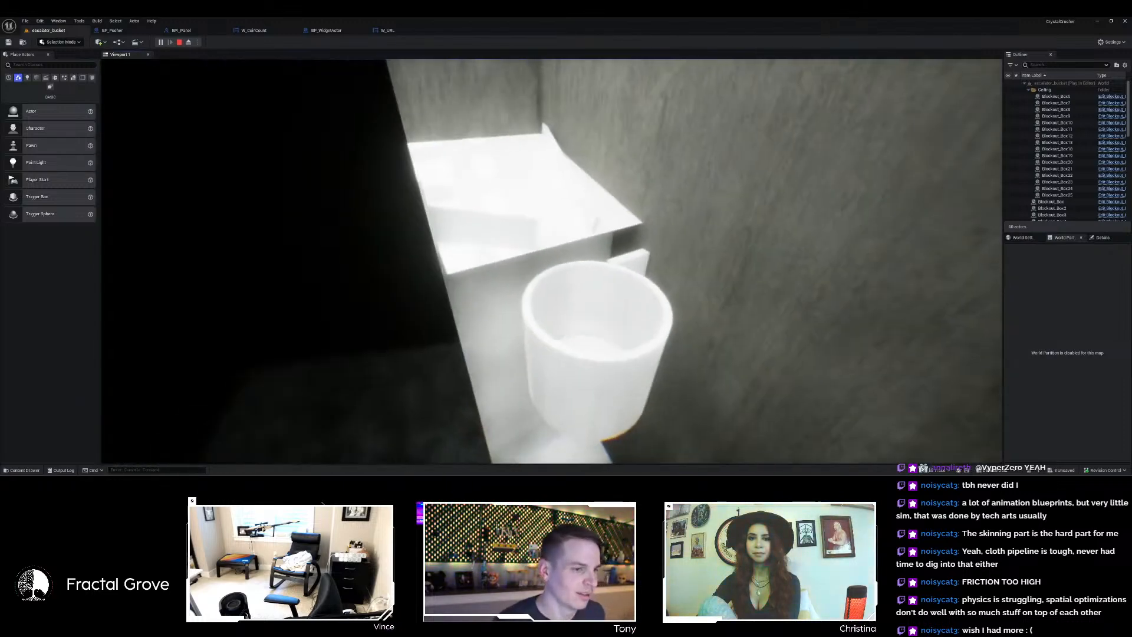
key(Escape)
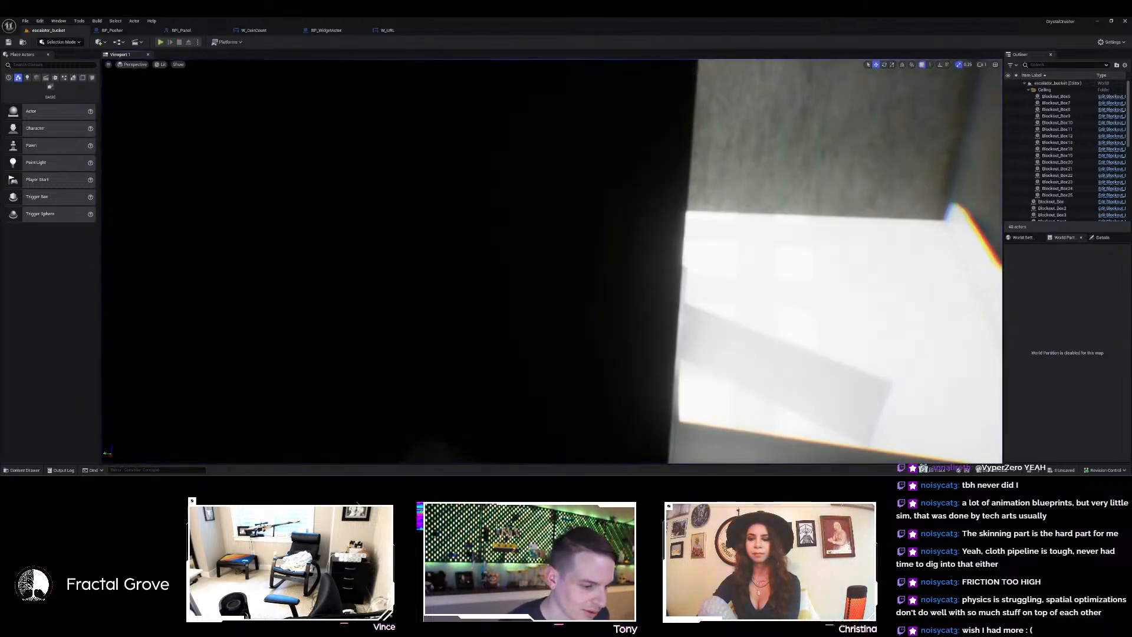
Switch to Media Player to show the useless-factory video of coloured balls in the bucket scene, and close the player.
mouse_move(487, 471)
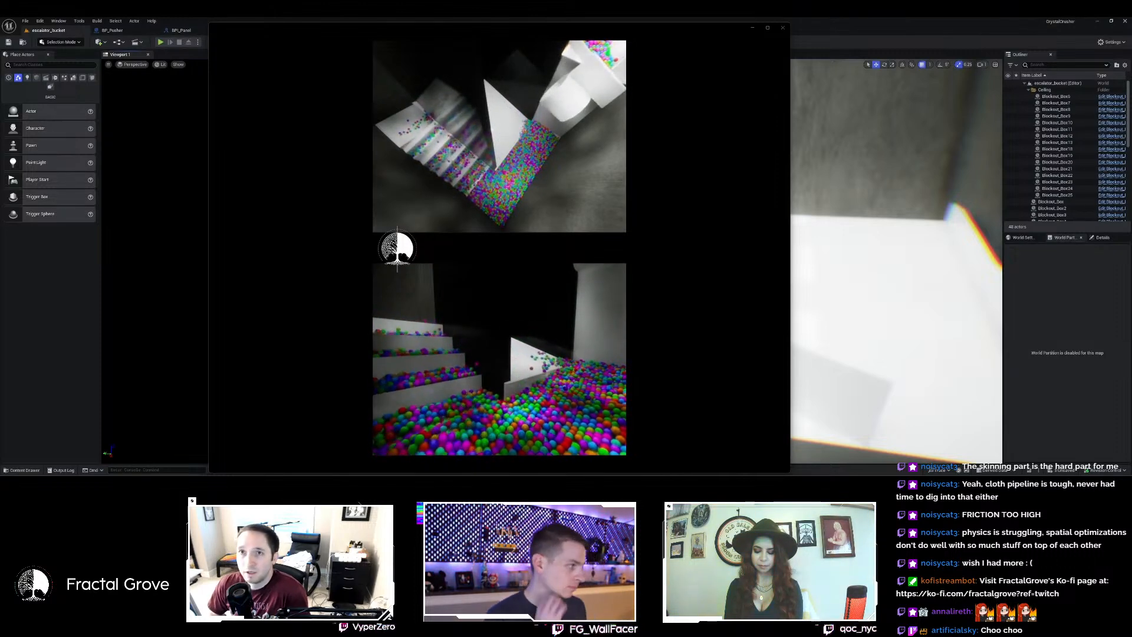
mouse_move(500, 458)
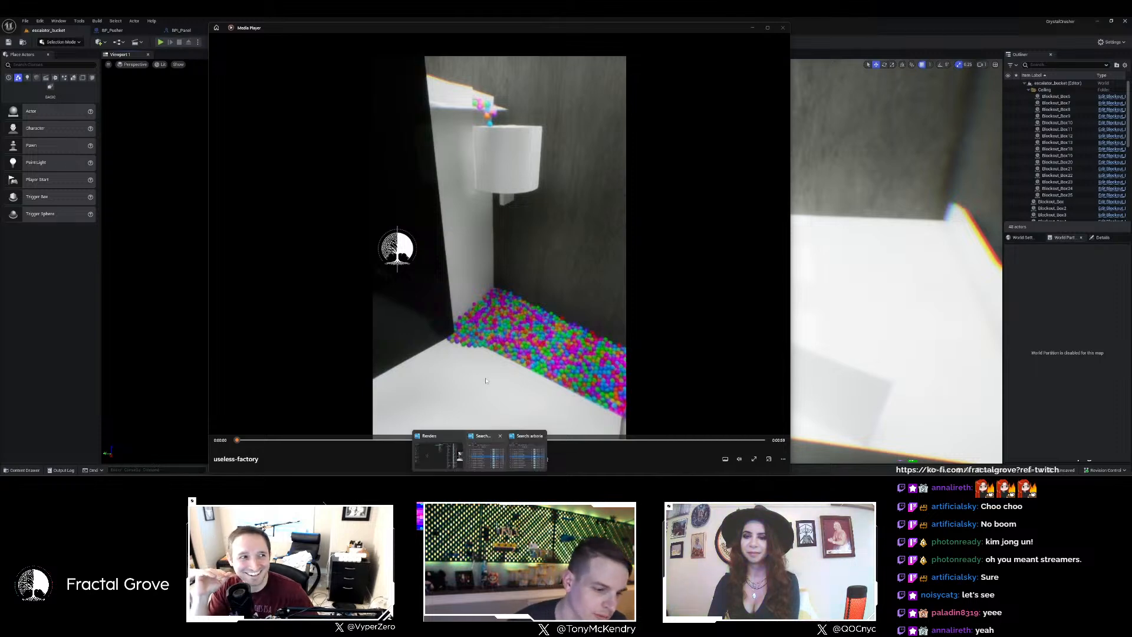
click(504, 459)
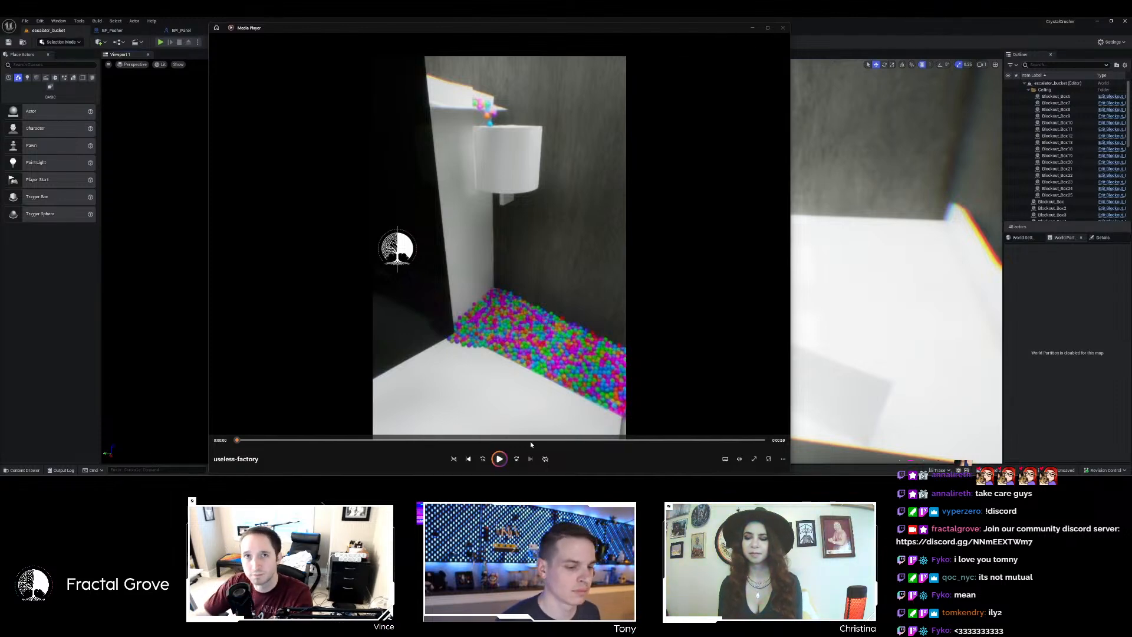
mouse_move(481, 474)
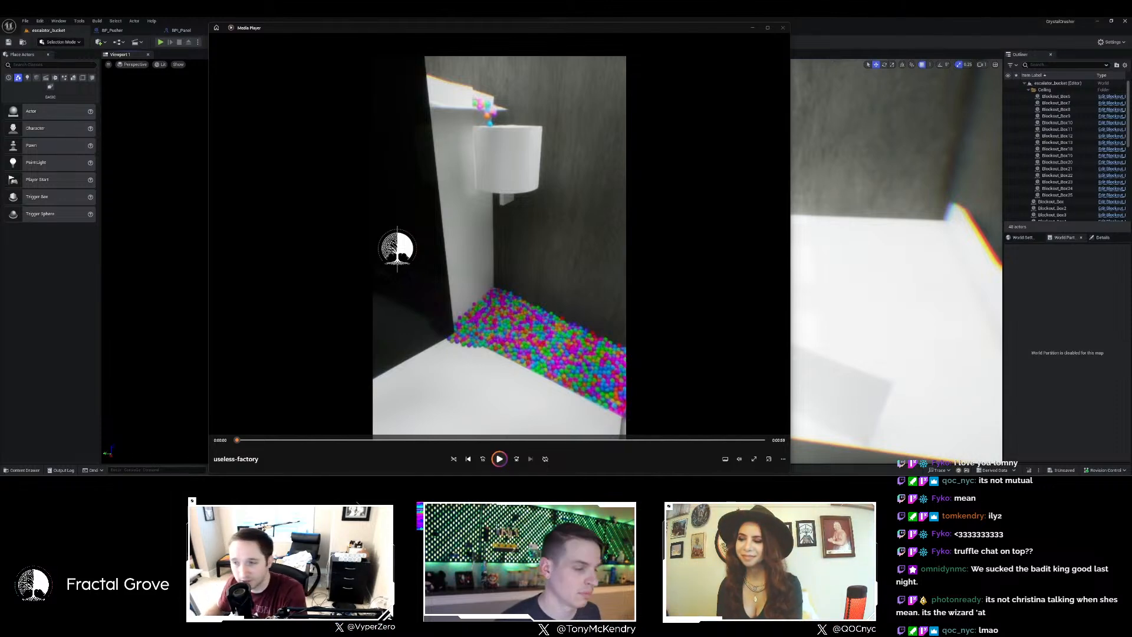
click(782, 29)
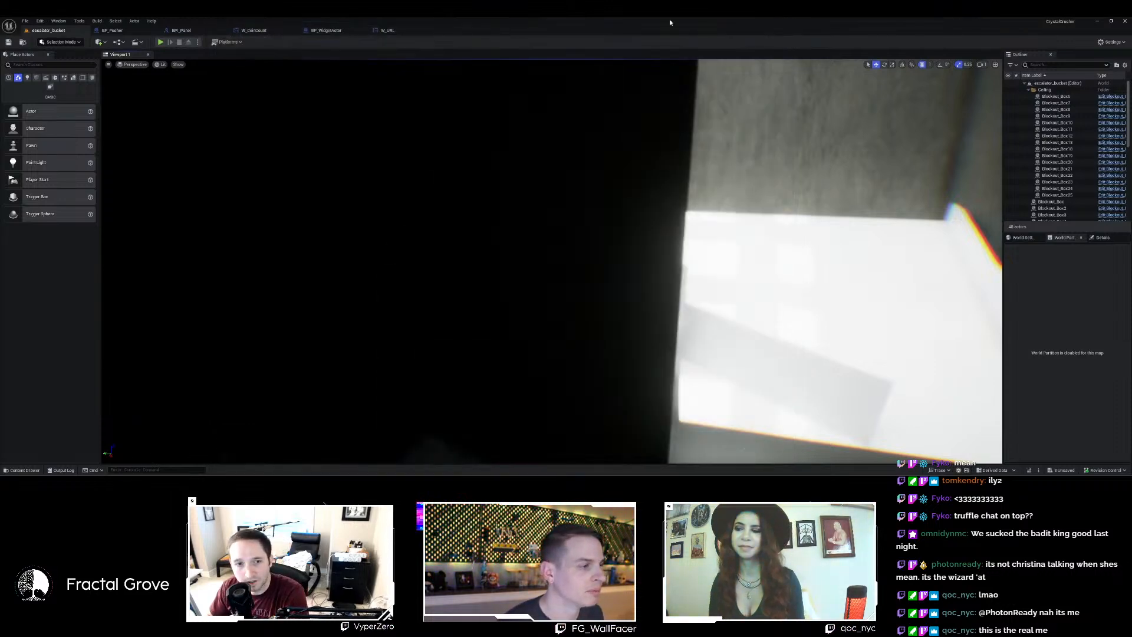